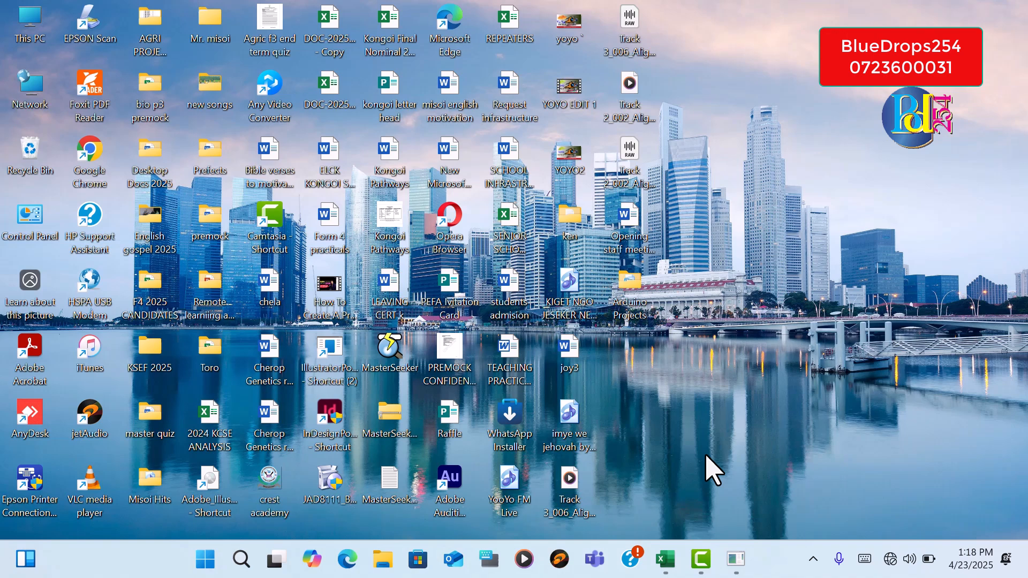
# Switch to the Excel workbook and examine the blank entry cells beside the form labels in rows 5, 7 and 9 of Sheet1
pyautogui.click(665, 558)
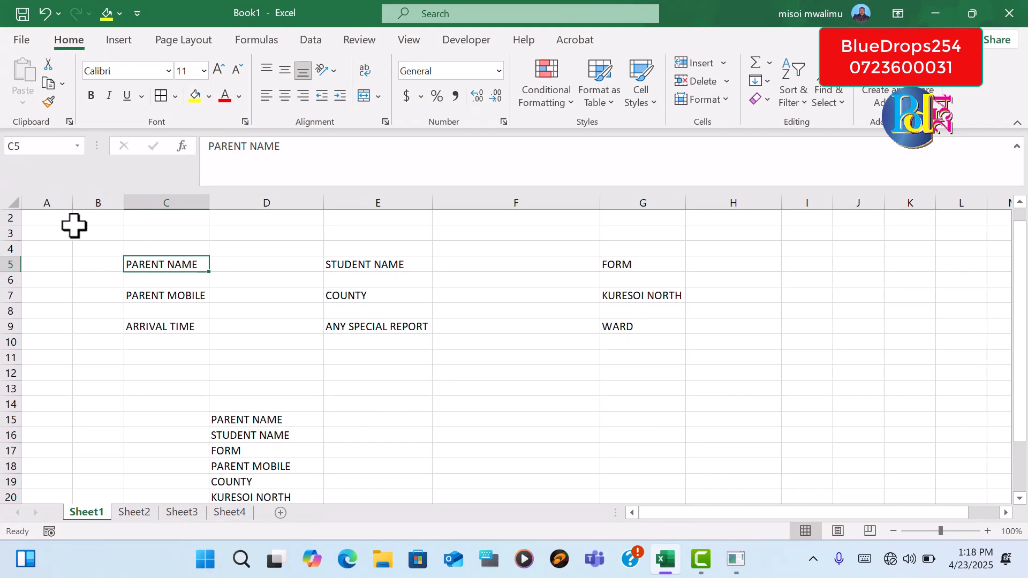
pyautogui.click(268, 267)
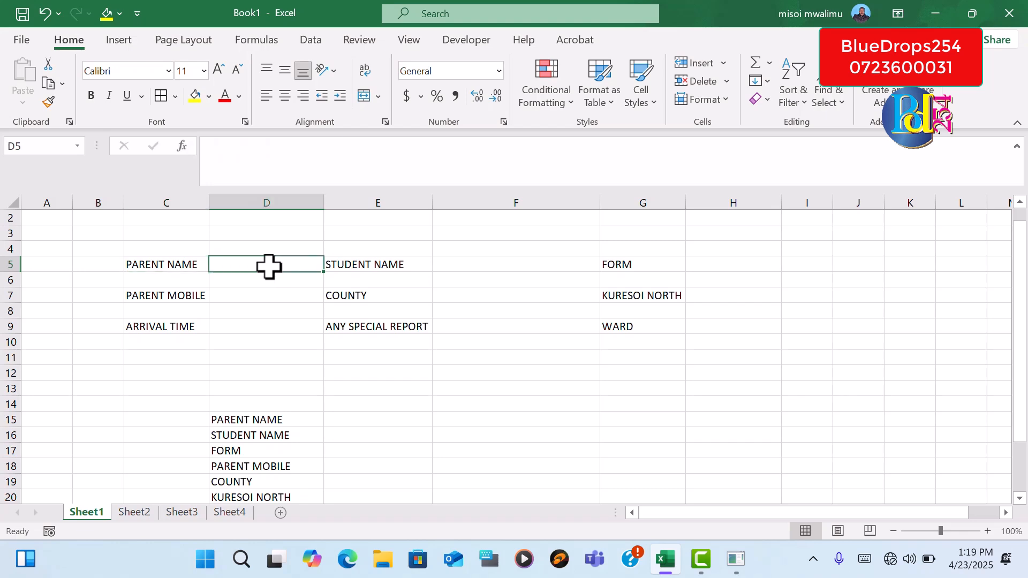
pyautogui.click(461, 264)
pyautogui.click(714, 268)
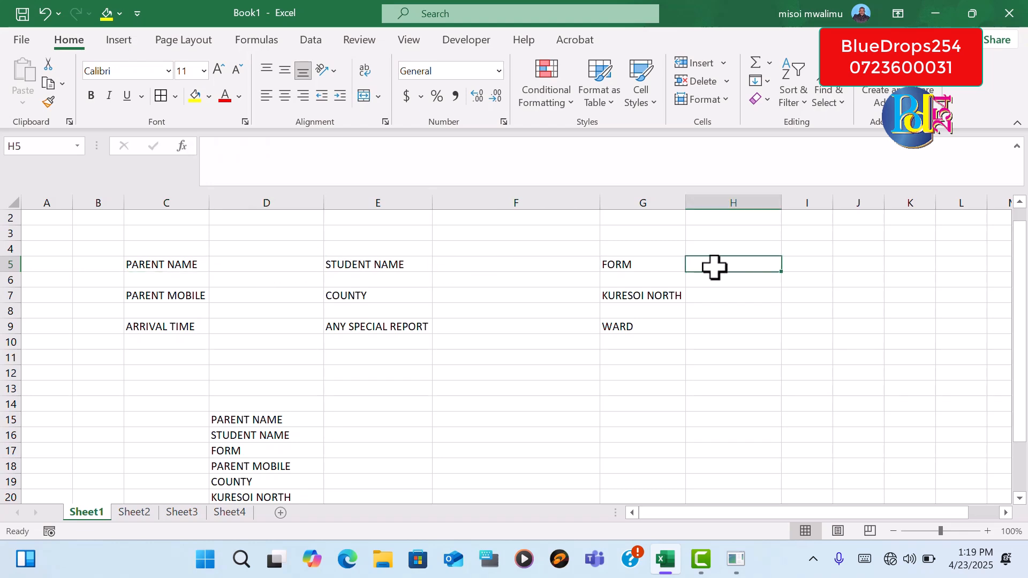
pyautogui.click(264, 293)
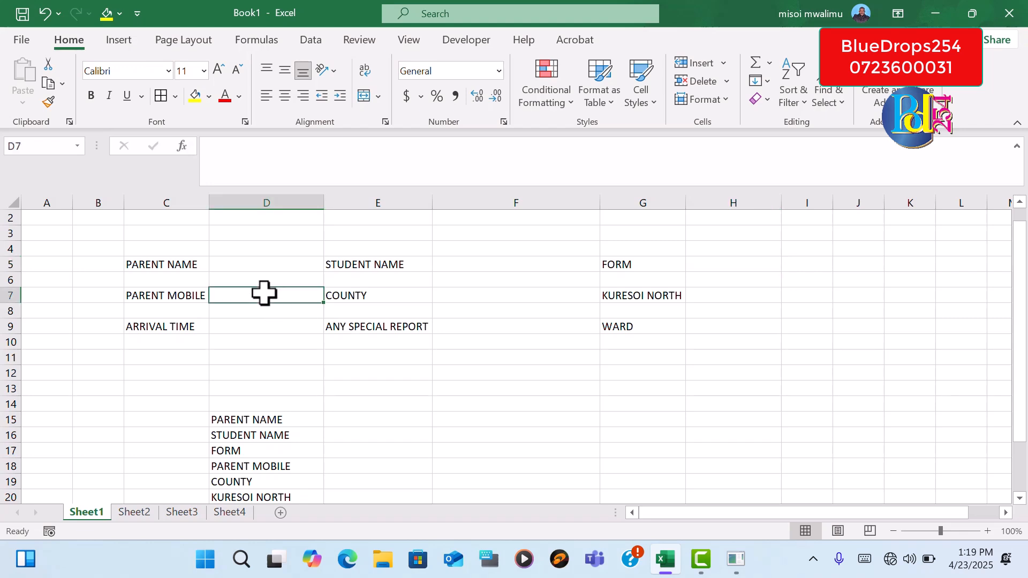
pyautogui.click(483, 300)
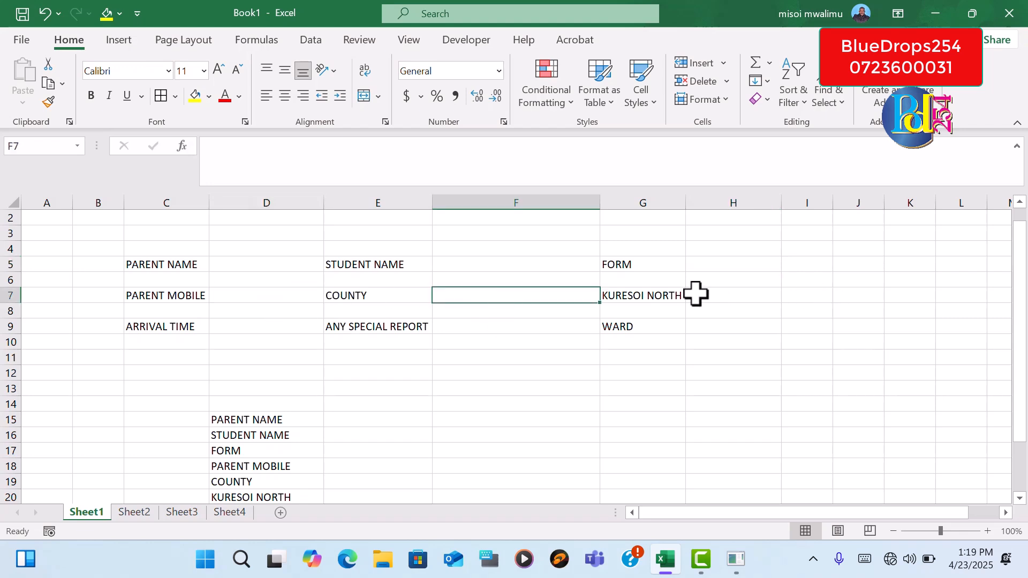
pyautogui.click(719, 296)
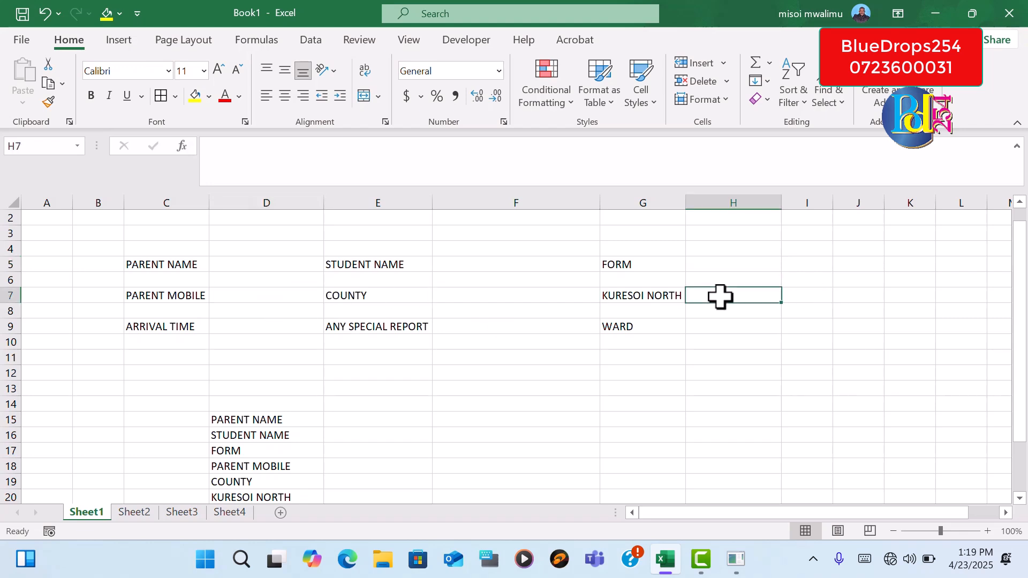
pyautogui.click(498, 298)
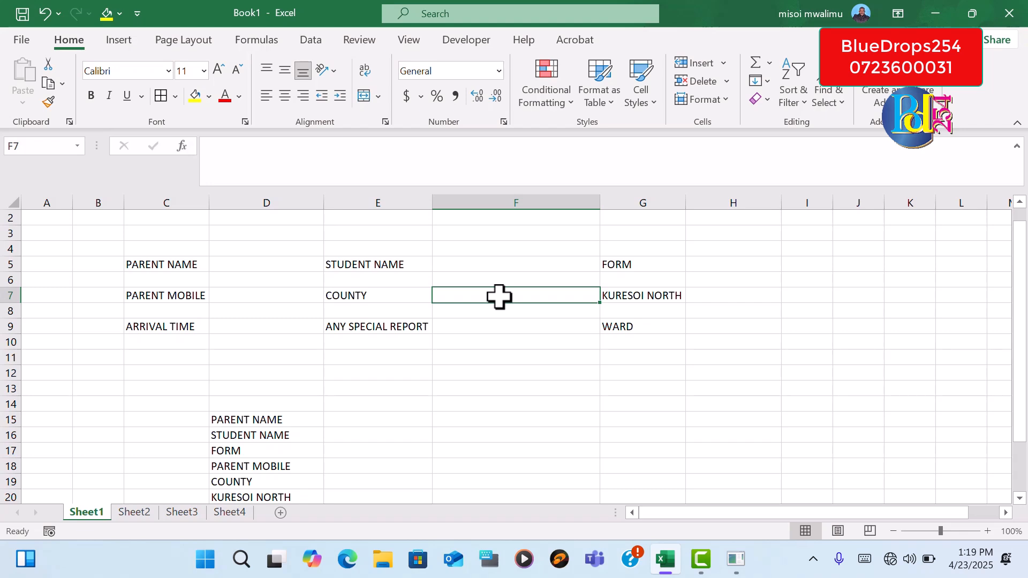
pyautogui.click(727, 298)
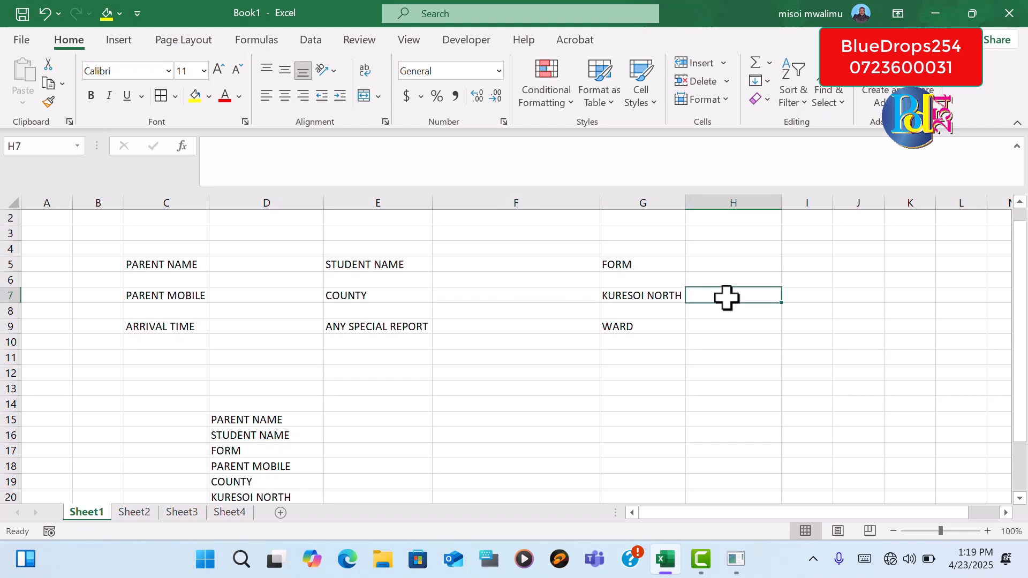
pyautogui.click(722, 329)
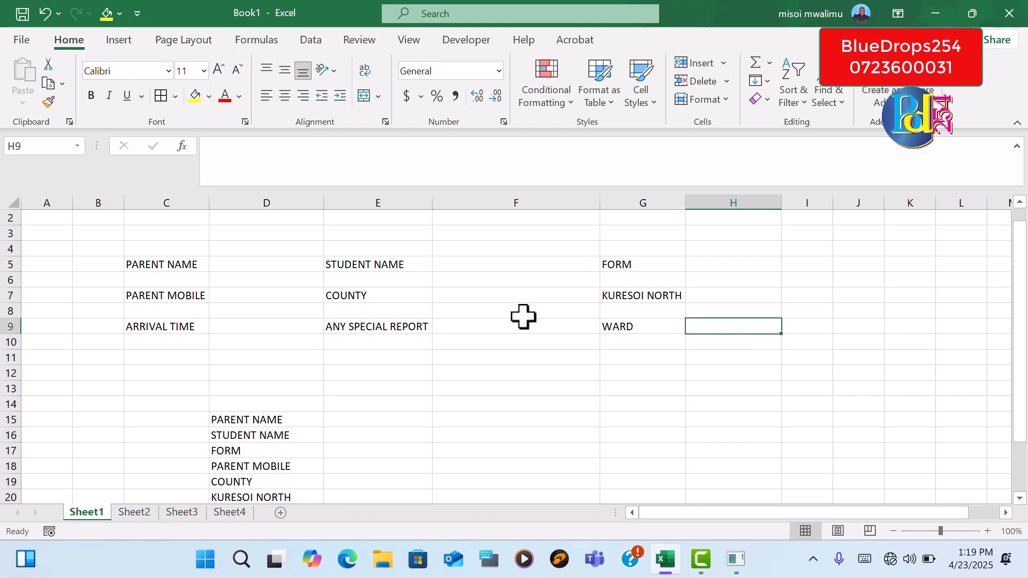
pyautogui.click(494, 332)
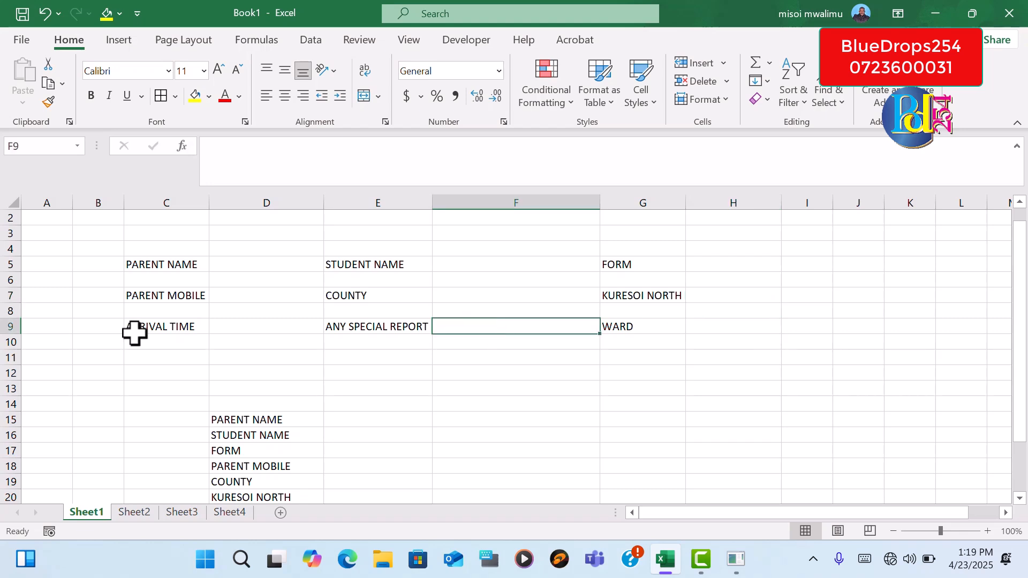
pyautogui.click(253, 327)
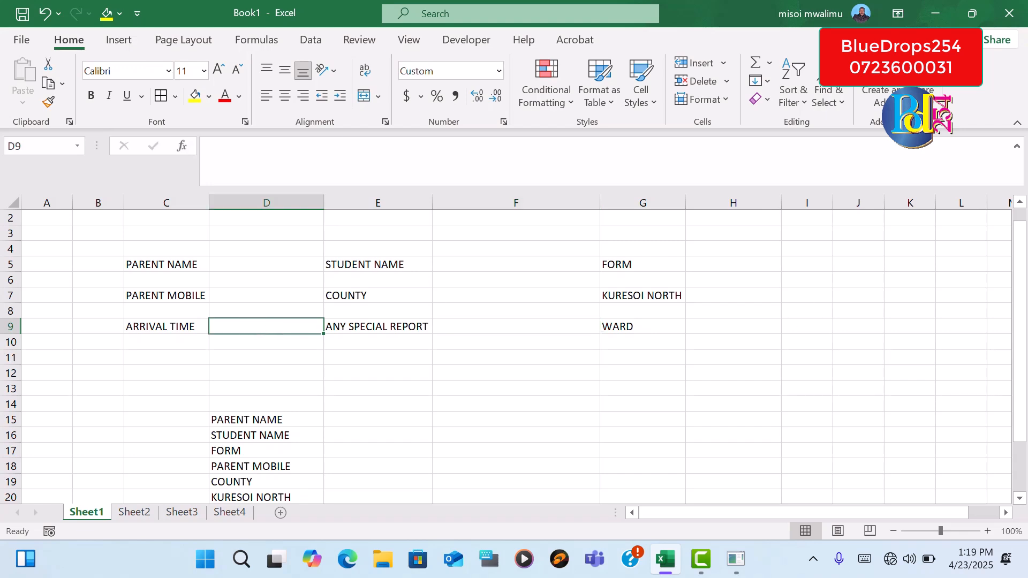
# Examine the list of field names in D15:D23 and compare it with the form labels above
pyautogui.moveTo(1021, 276); pyautogui.dragTo(1025, 375)
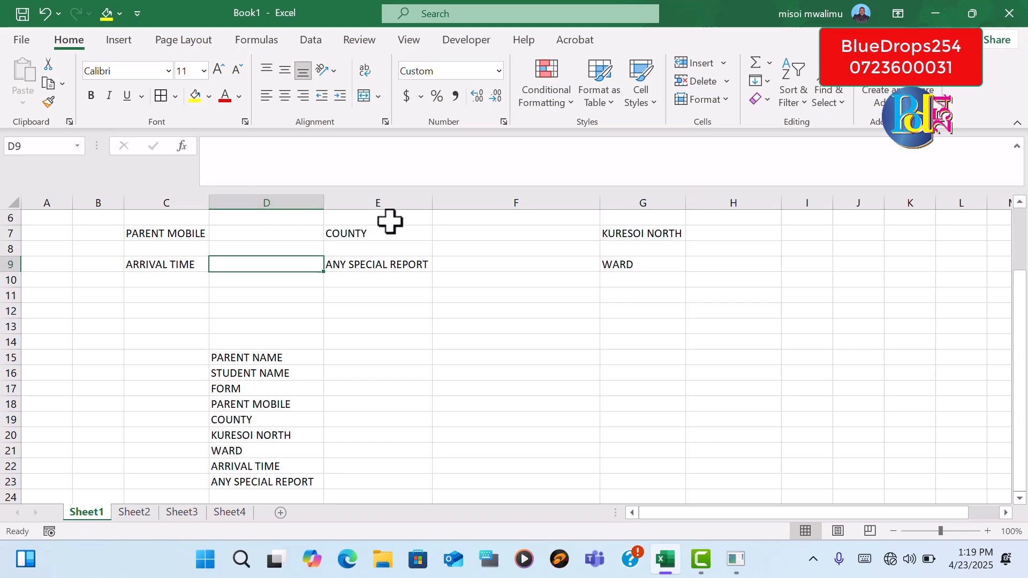
pyautogui.moveTo(259, 360); pyautogui.dragTo(268, 485)
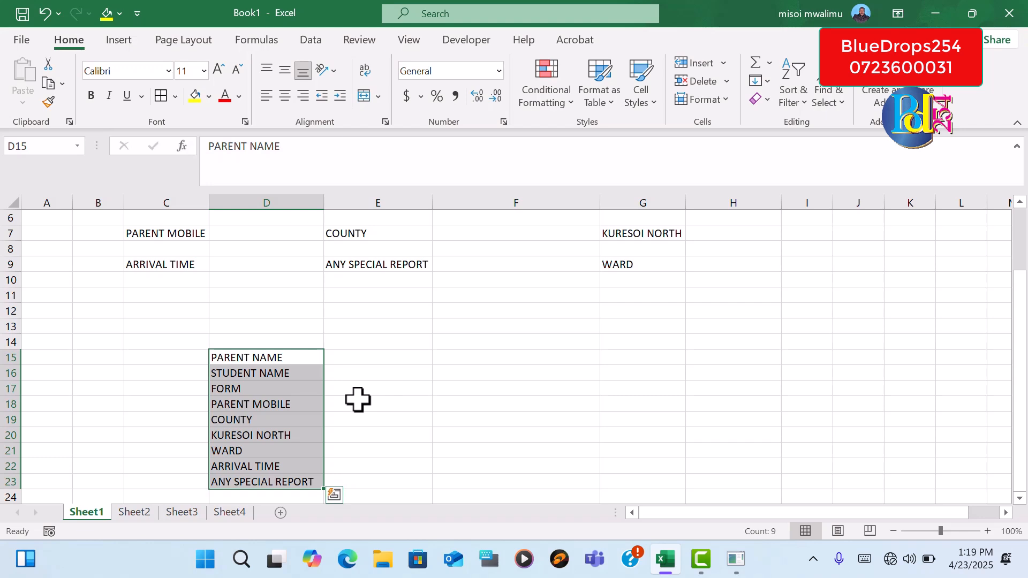
pyautogui.moveTo(1023, 381); pyautogui.dragTo(1023, 315)
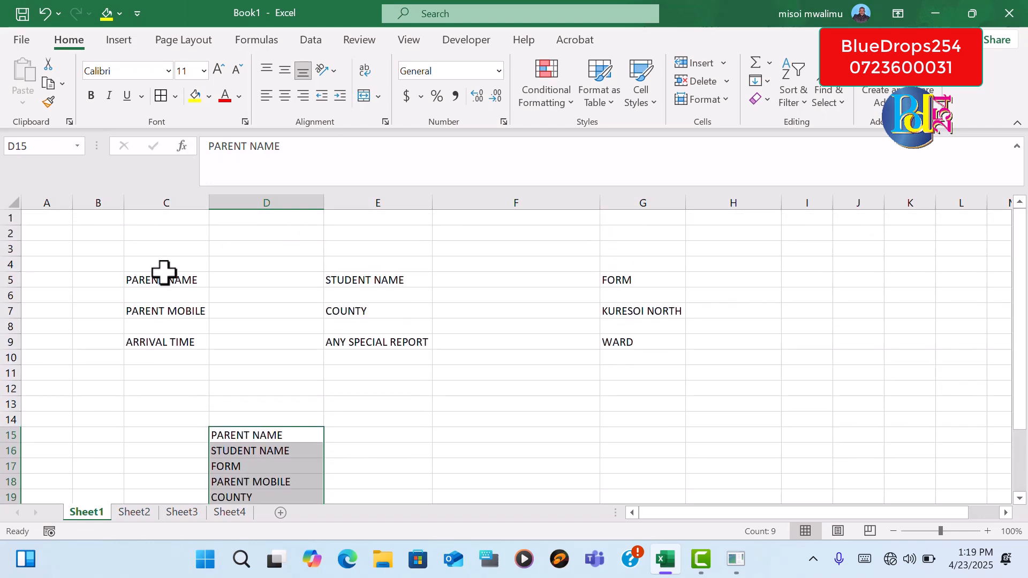
pyautogui.moveTo(133, 265); pyautogui.dragTo(611, 348)
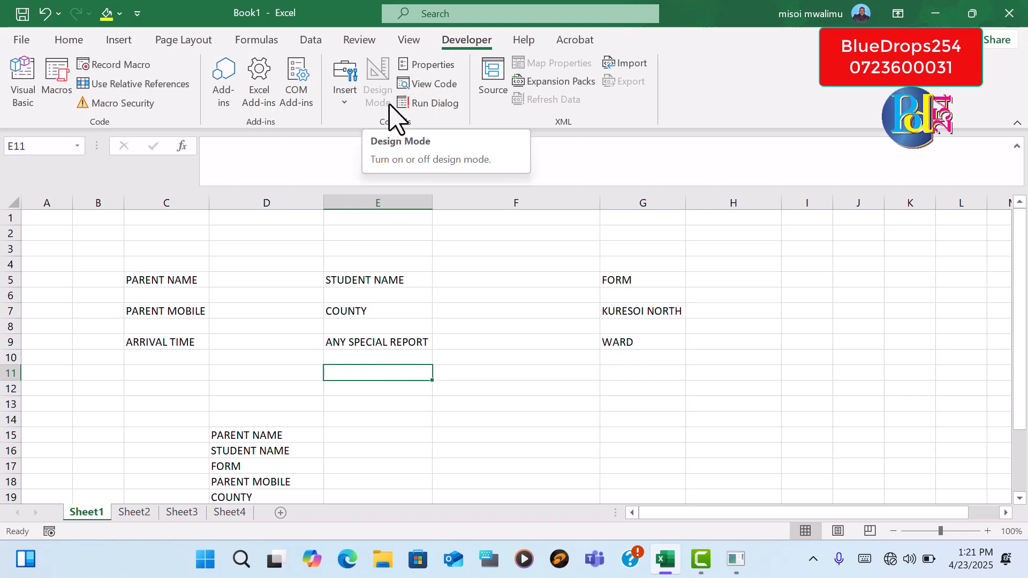
# Insert a form control button in column E, just below ANY SPECIAL REPORT, without assigning a macro
pyautogui.scroll(2, 396, 115)
pyautogui.click(470, 42)
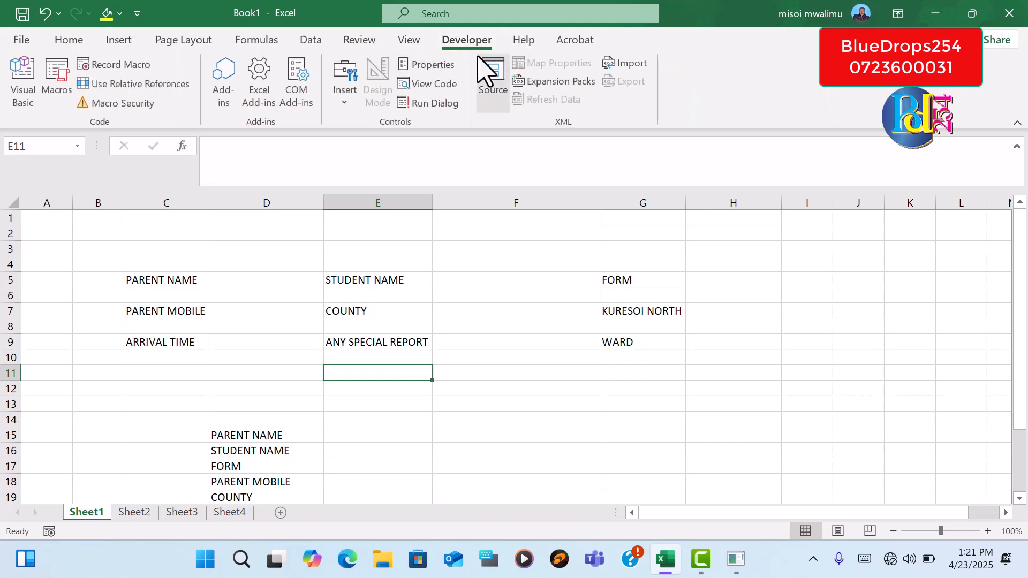
pyautogui.click(340, 102)
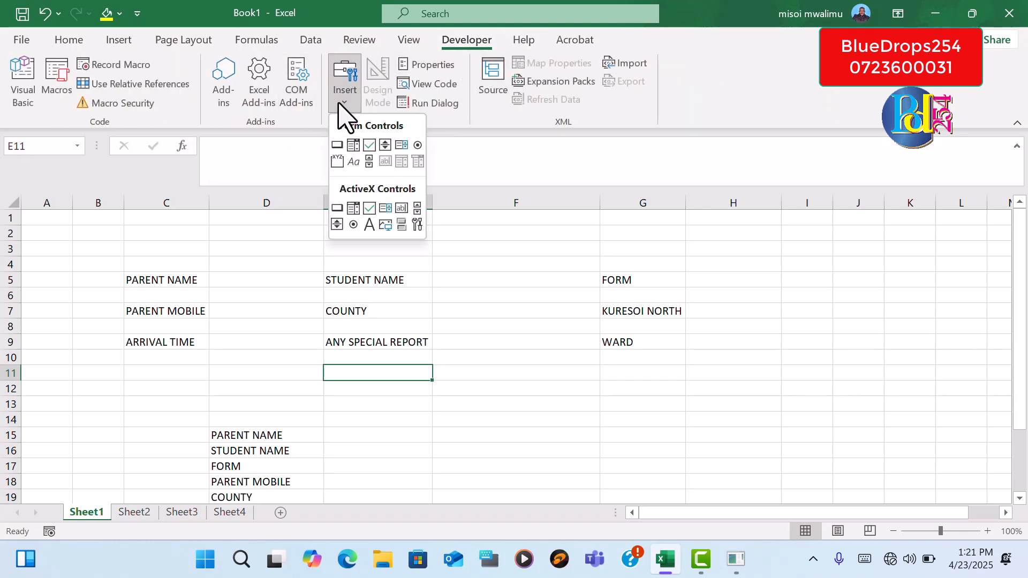
pyautogui.click(338, 146)
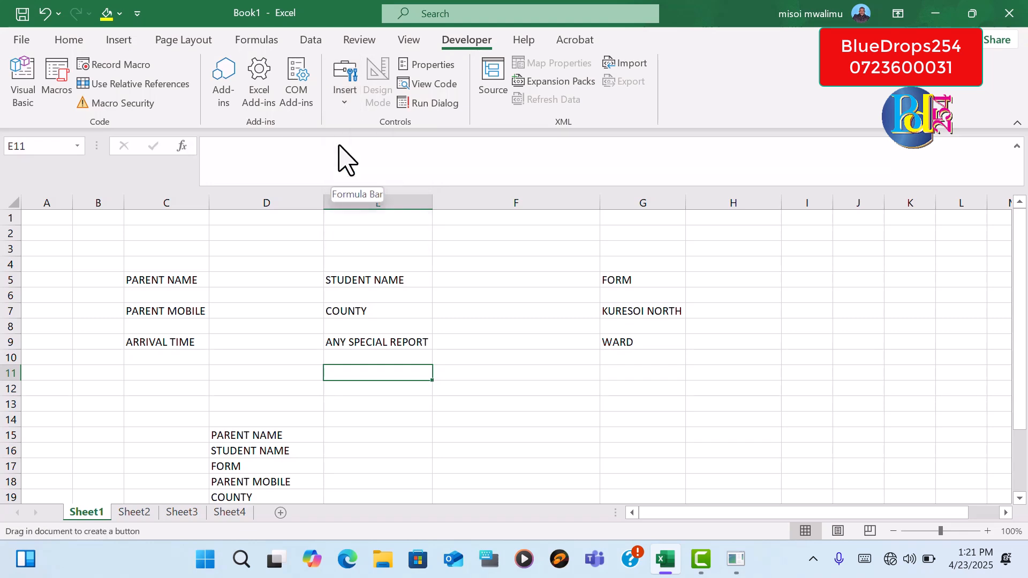
pyautogui.moveTo(331, 366); pyautogui.dragTo(443, 397)
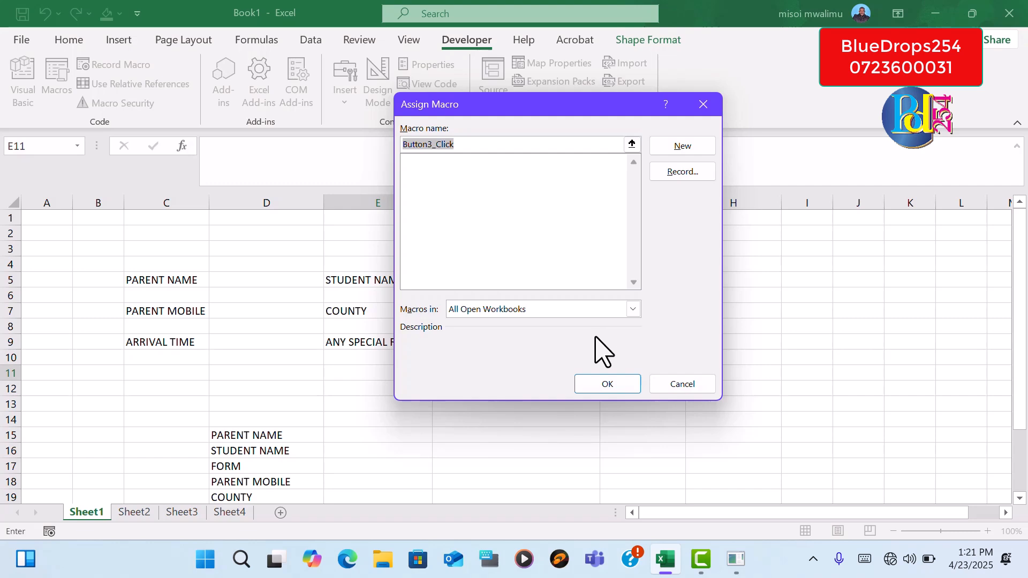
pyautogui.click(691, 386)
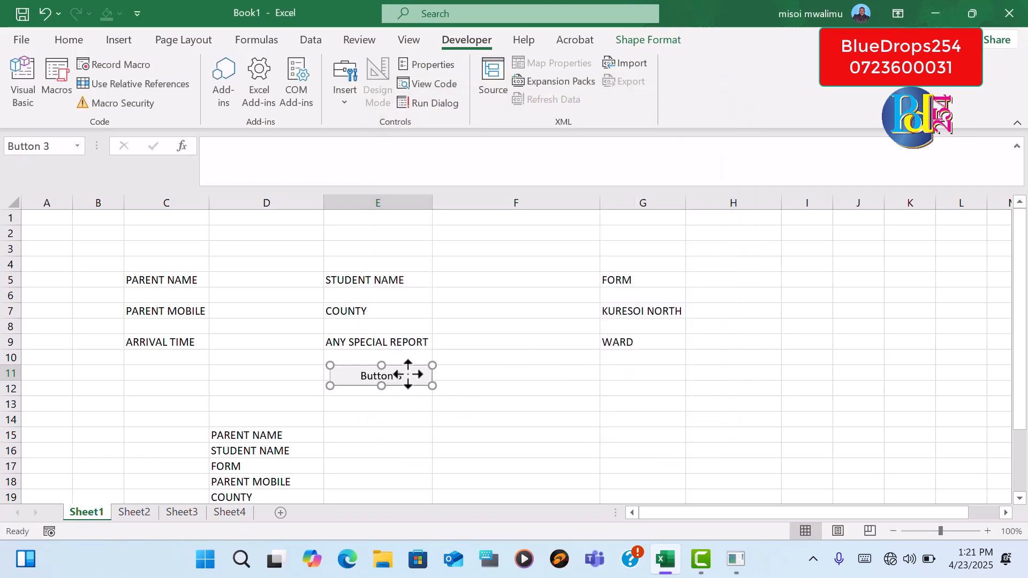
# Change the new button's caption to SUBMIT and deselect the button
pyautogui.rightClick(408, 375)
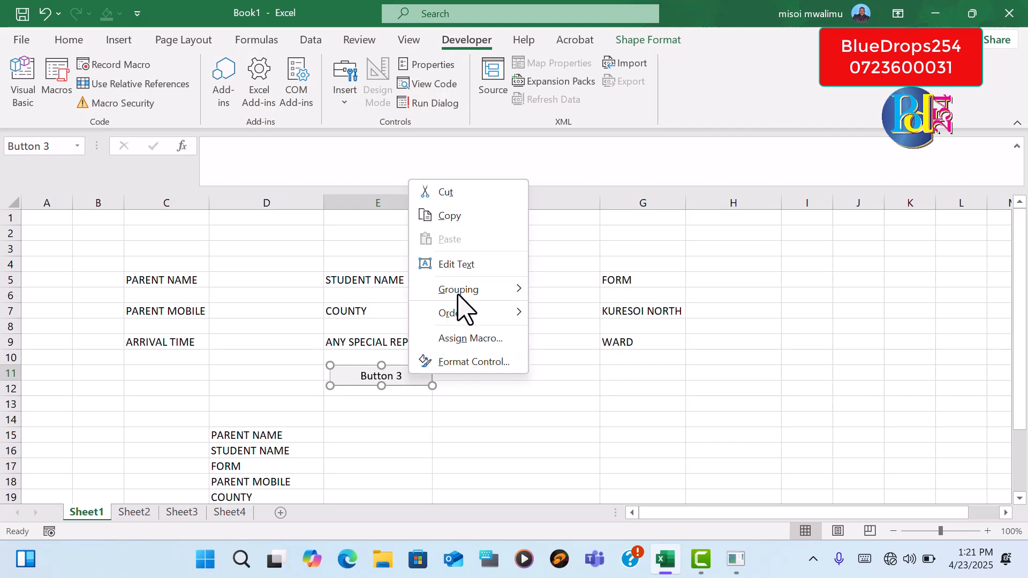
pyautogui.click(471, 271)
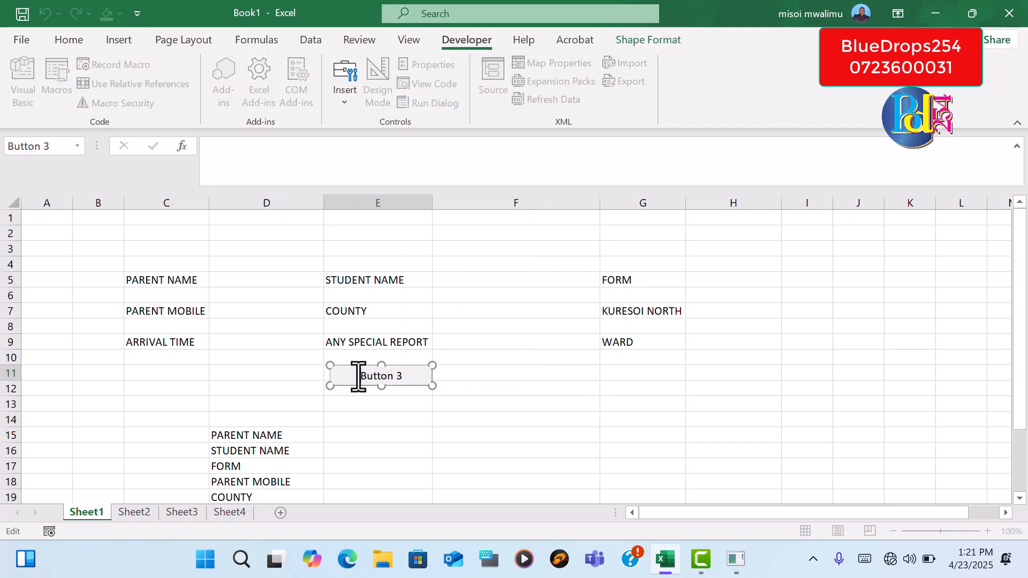
pyautogui.moveTo(362, 377); pyautogui.dragTo(431, 375)
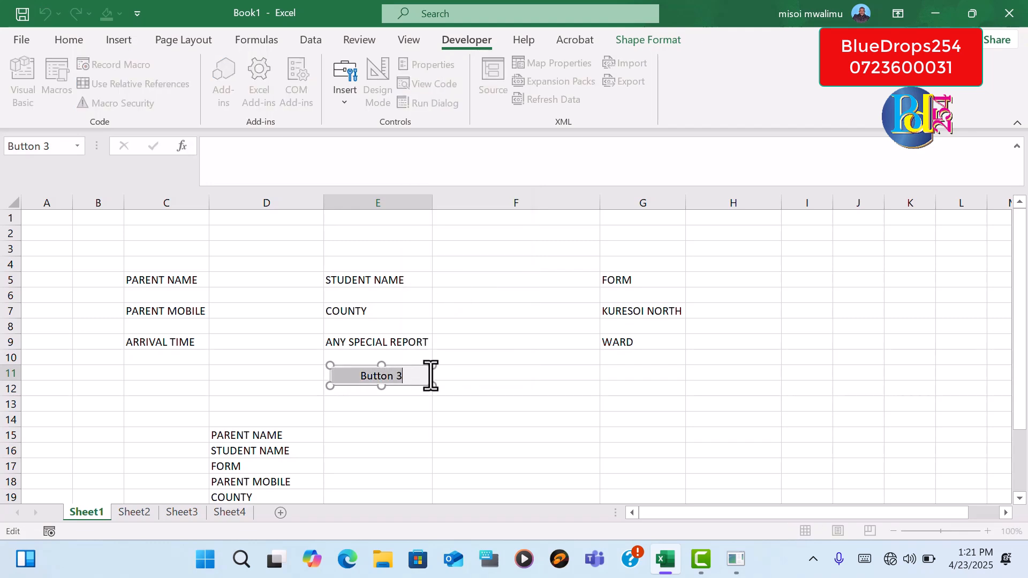
pyautogui.press('Escape')
pyautogui.click(431, 376)
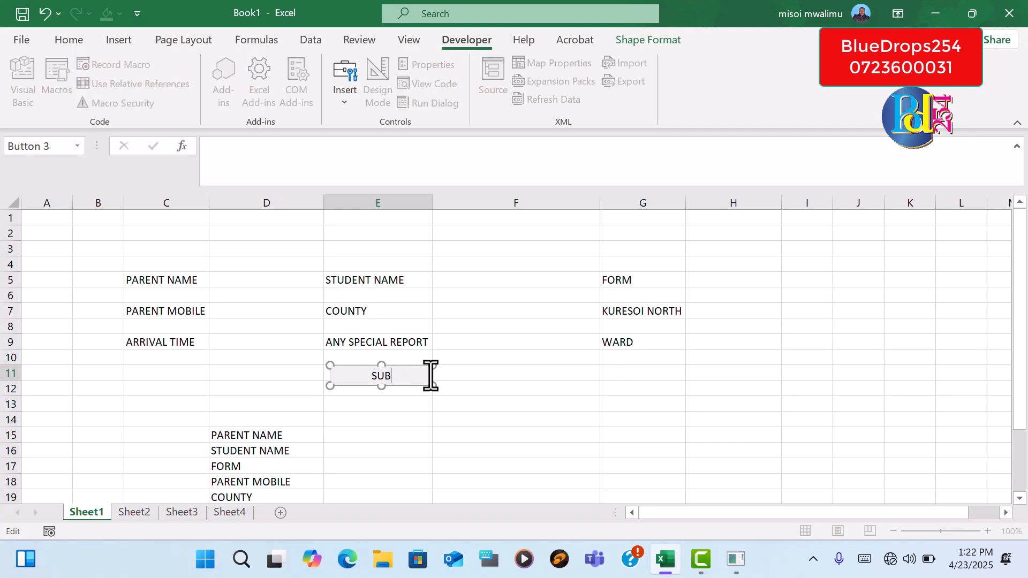
pyautogui.click(457, 417)
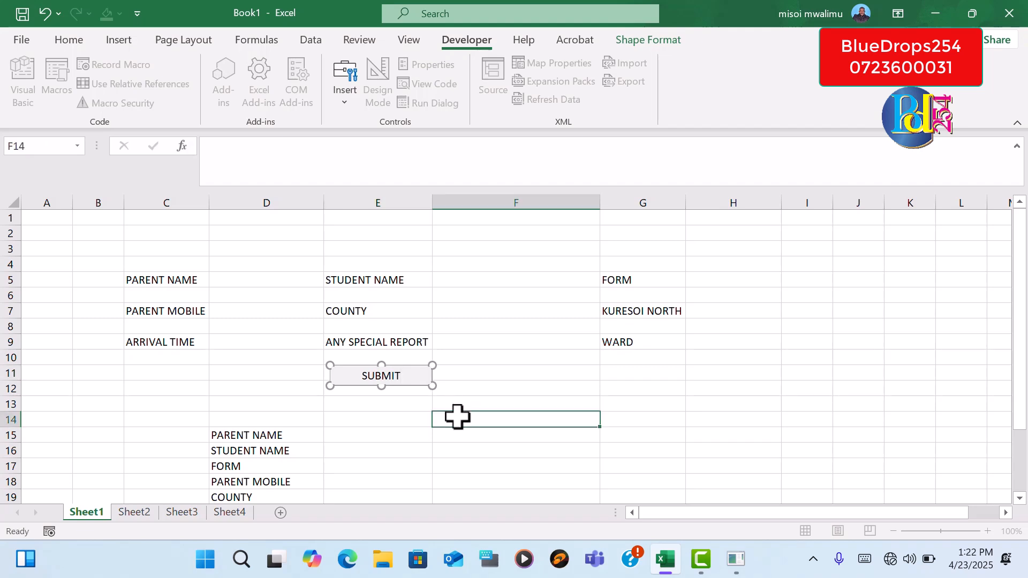
pyautogui.keyDown('ctrl'); pyautogui.click(414, 383); pyautogui.keyUp('ctrl')
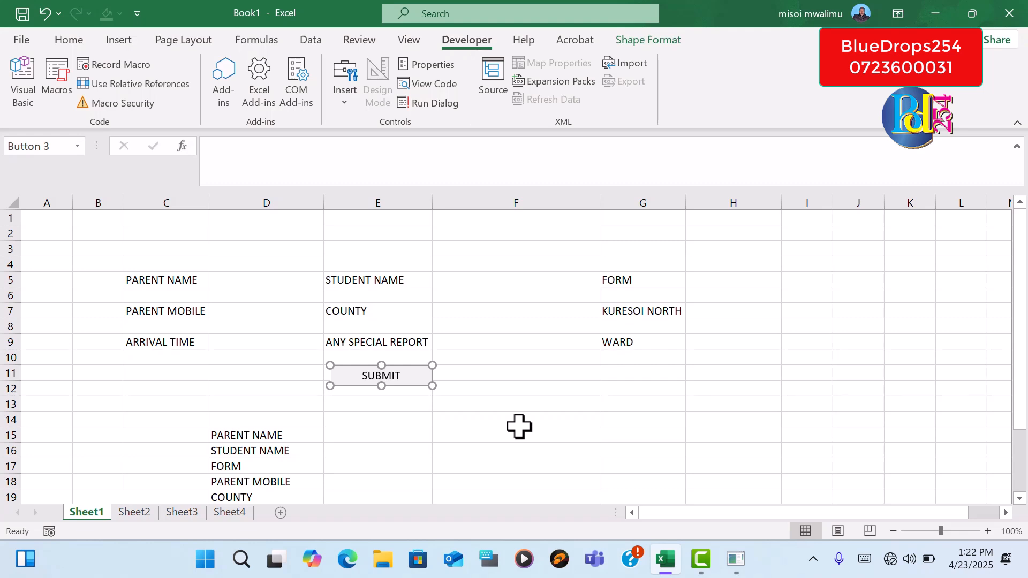
pyautogui.click(487, 407)
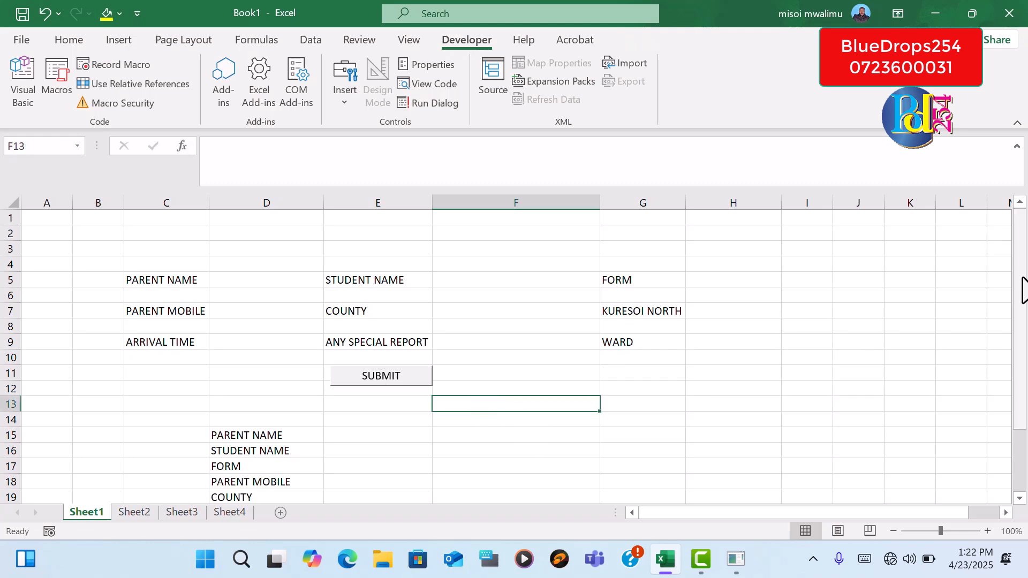
# Rename the worksheet Sheet2 as Record
pyautogui.scroll(-1, 750, 397)
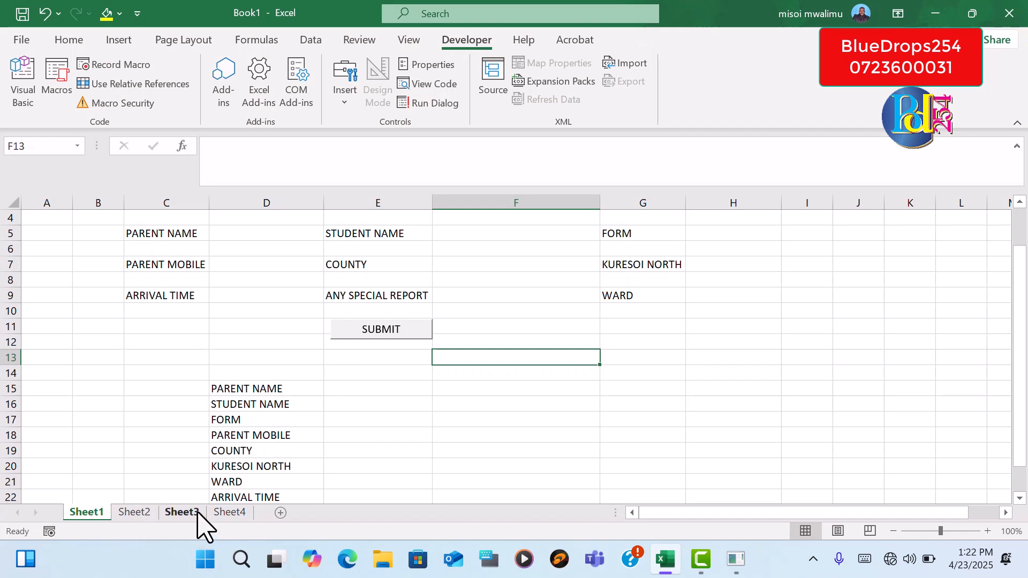
pyautogui.click(134, 513)
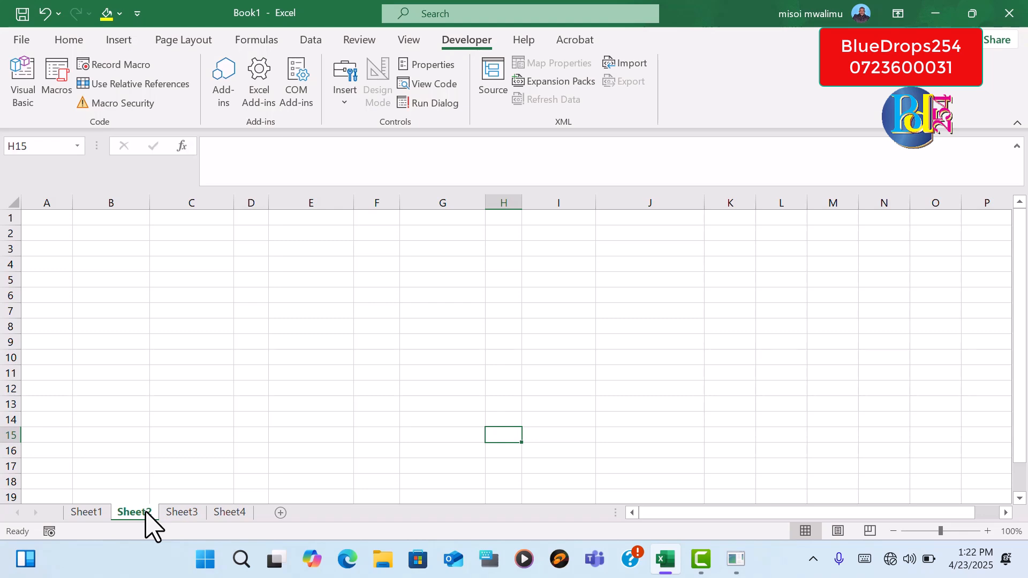
pyautogui.rightClick(144, 514)
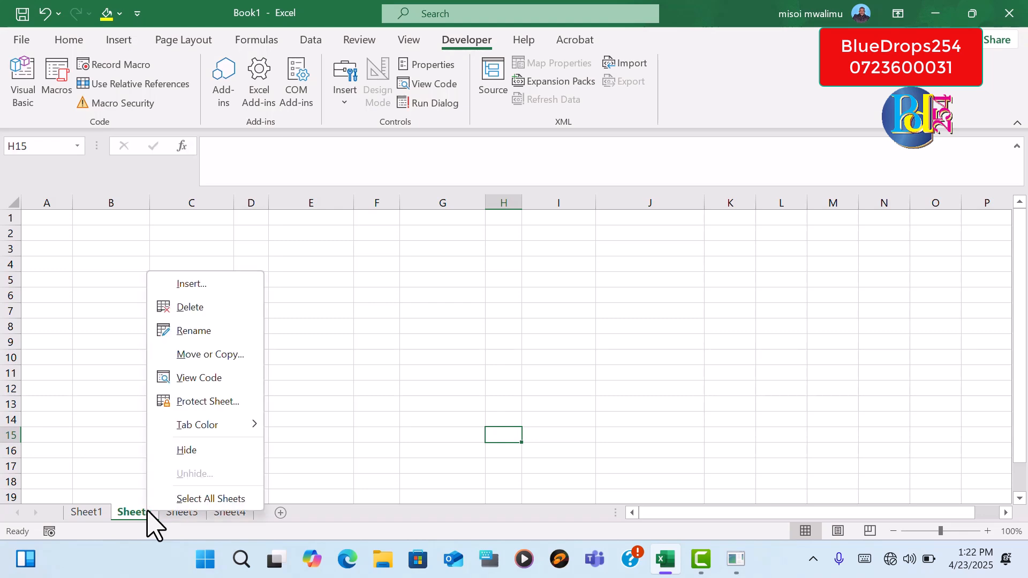
pyautogui.click(198, 336)
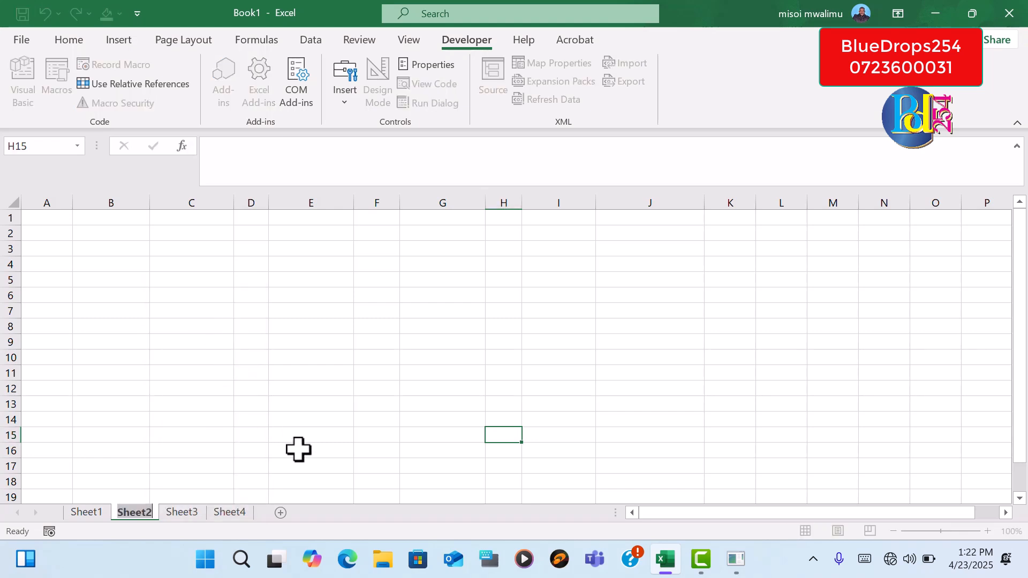
pyautogui.write('rE')
pyautogui.press('BackSpace')
pyautogui.press('BackSpace')
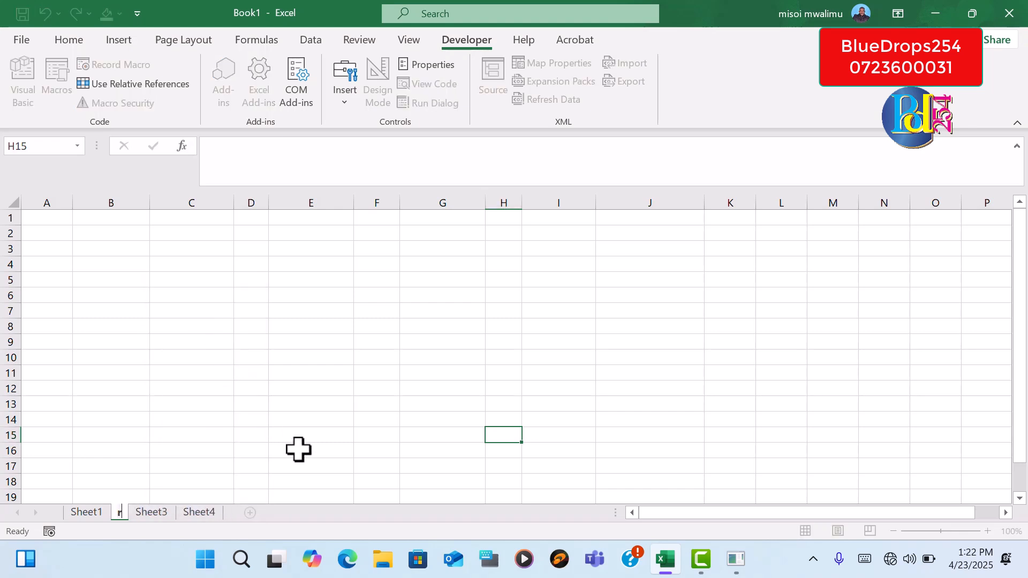
pyautogui.write('Record')
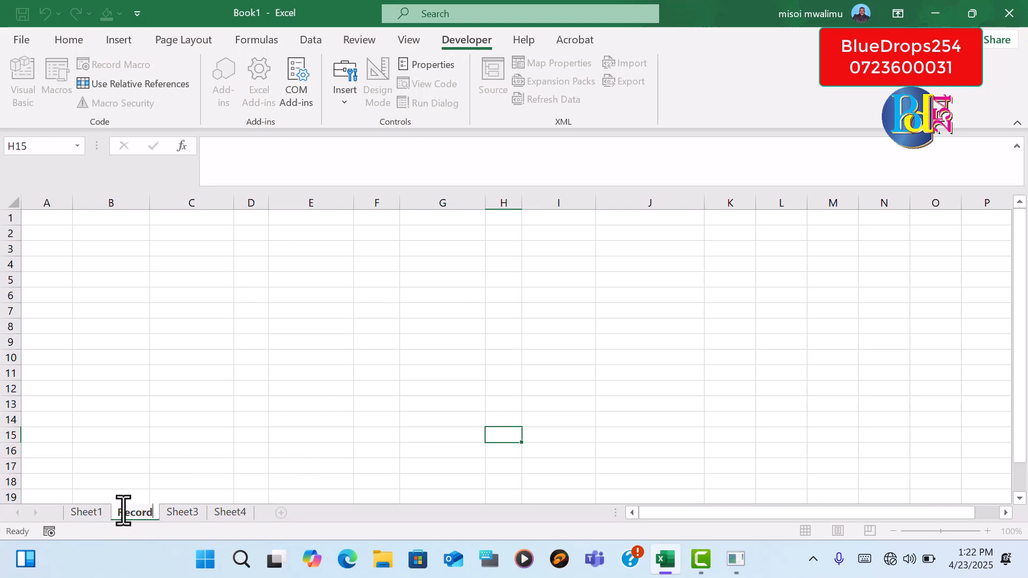
pyautogui.press('Return')
# Rename the worksheet Sheet1 as UserForm
pyautogui.click(87, 513)
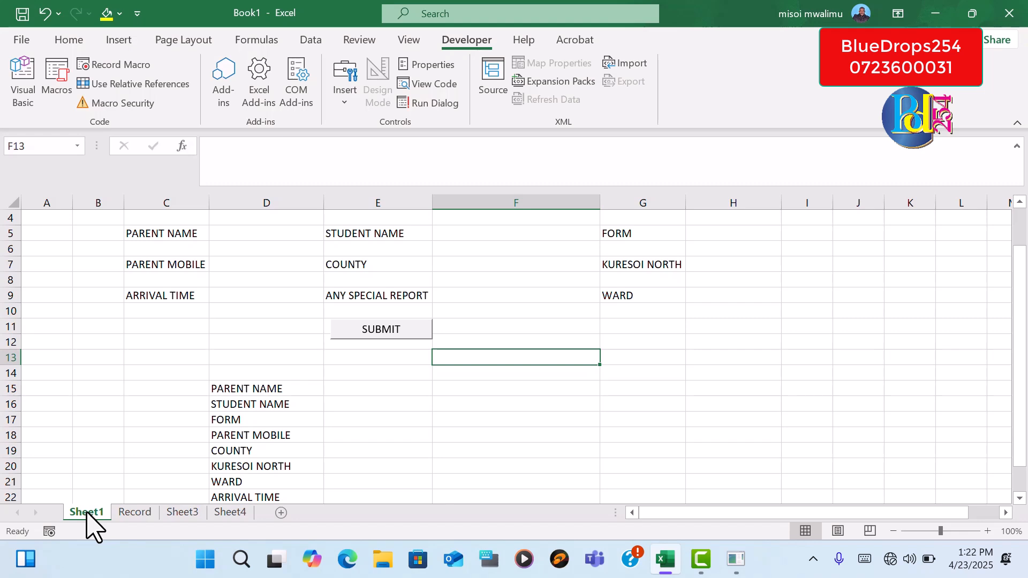
pyautogui.rightClick(87, 515)
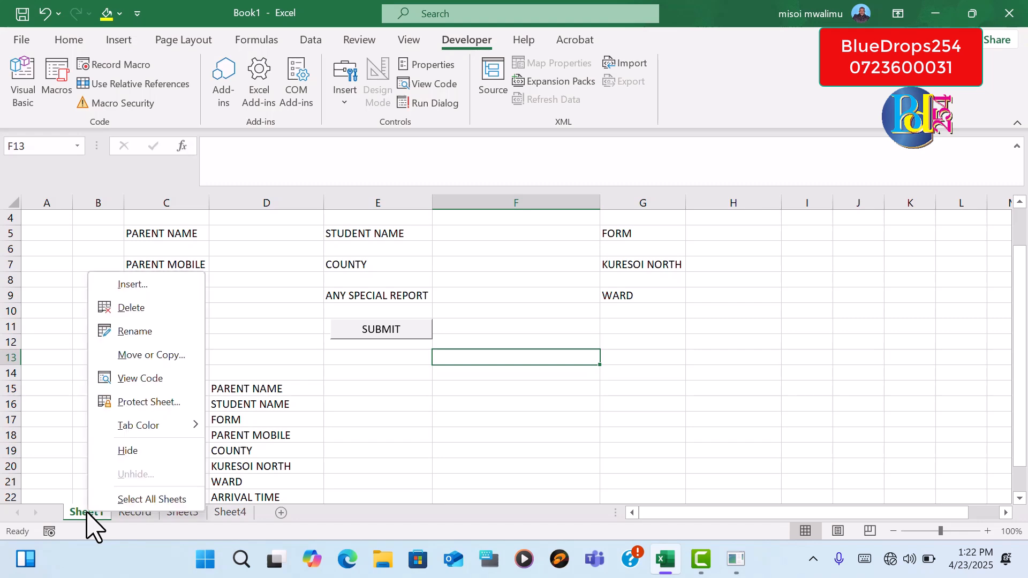
pyautogui.click(135, 332)
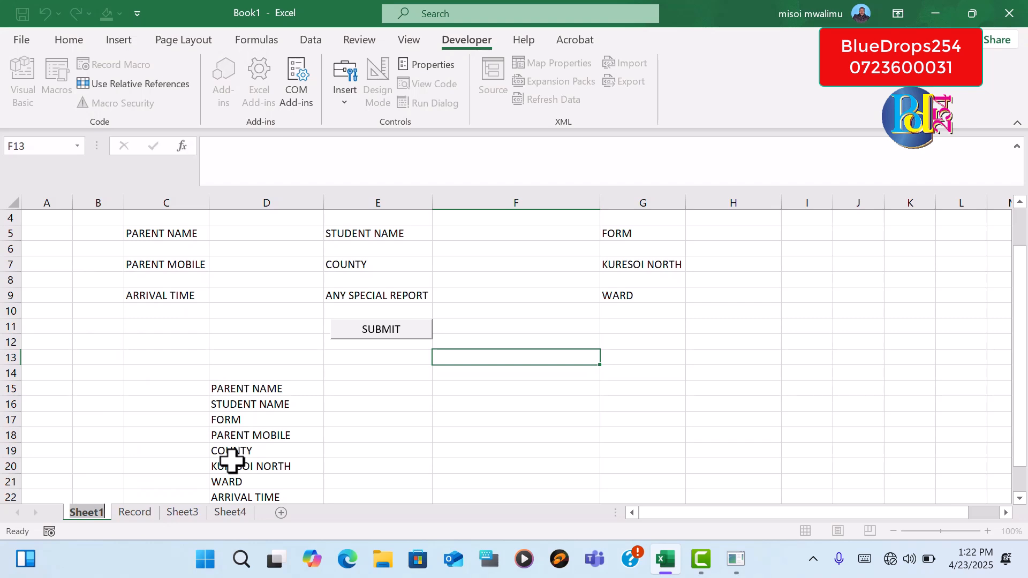
pyautogui.write('us')
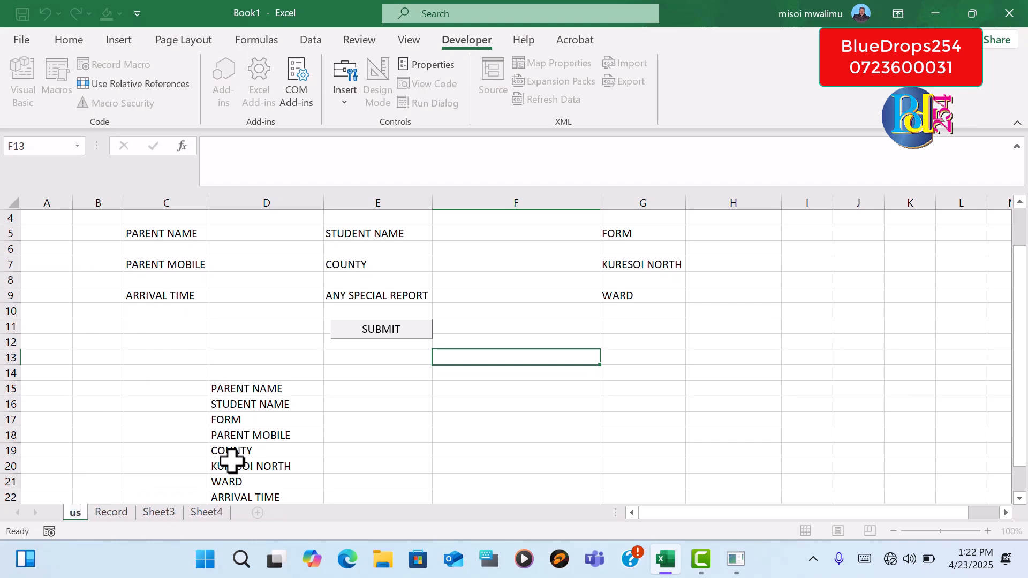
pyautogui.write('erF')
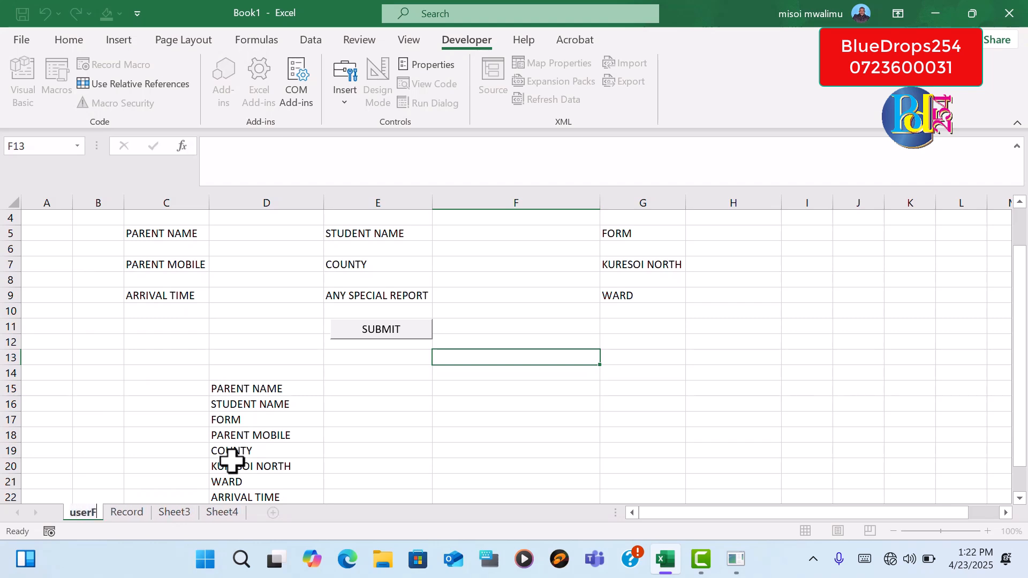
pyautogui.write('0r')
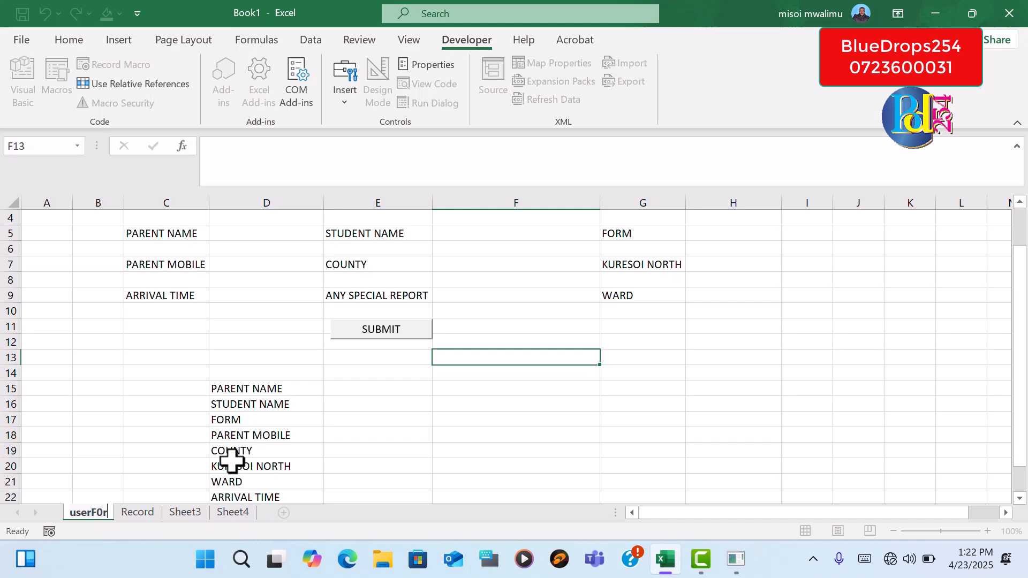
pyautogui.write('m')
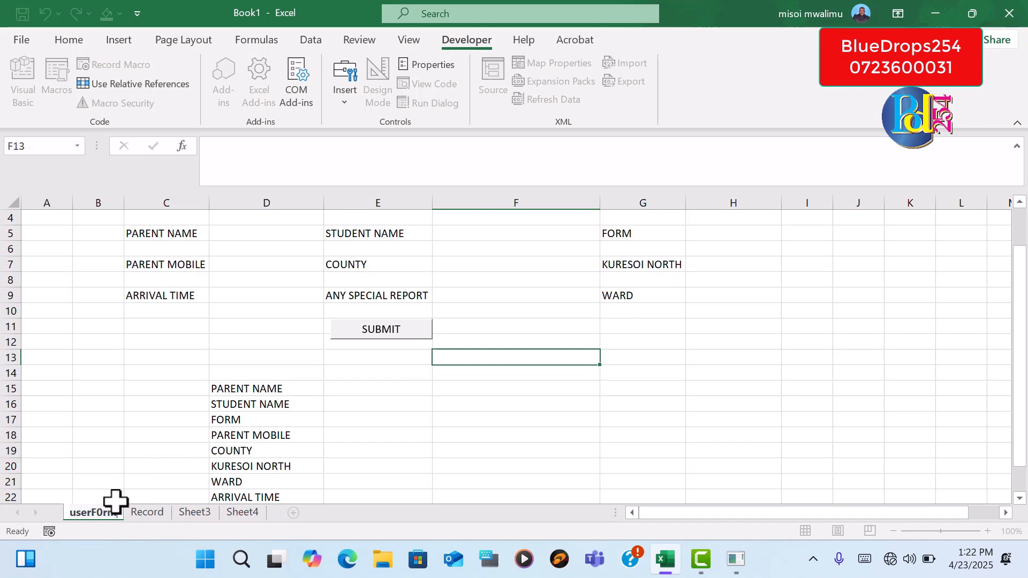
pyautogui.press('BackSpace')
pyautogui.press('BackSpace')
pyautogui.press('BackSpace')
pyautogui.write('orm')
pyautogui.press('Home')
pyautogui.press('Delete')
pyautogui.write('U')
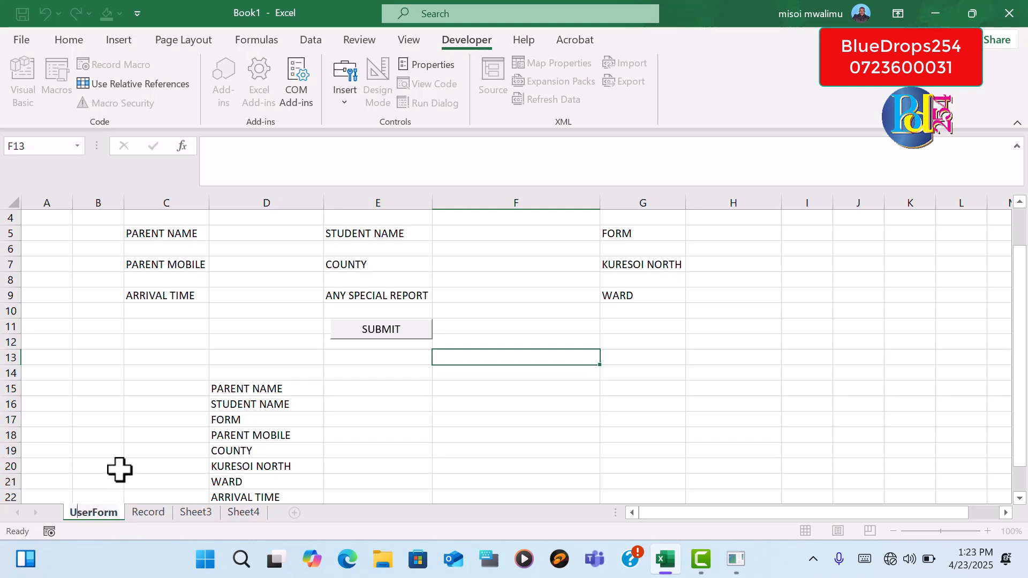
pyautogui.click(110, 464)
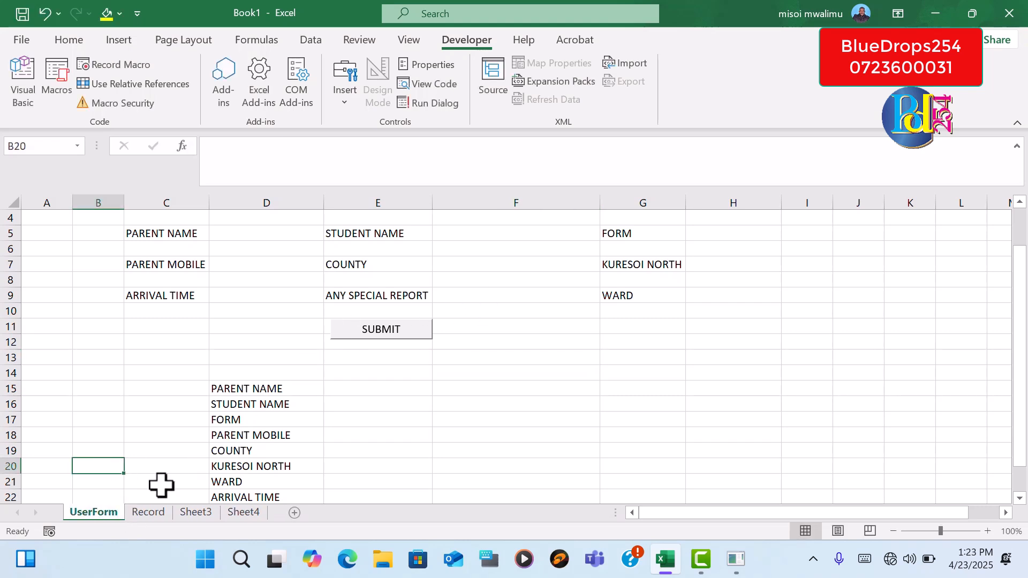
# Review the Record sheet and the student, county, ward and Form 3 class lists on Sheet3
pyautogui.click(154, 511)
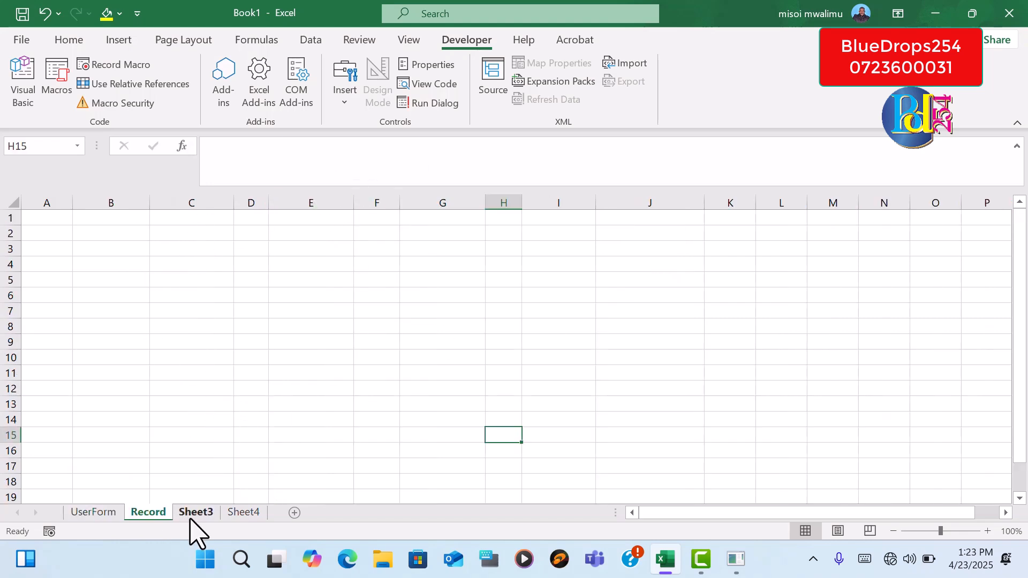
pyautogui.click(210, 513)
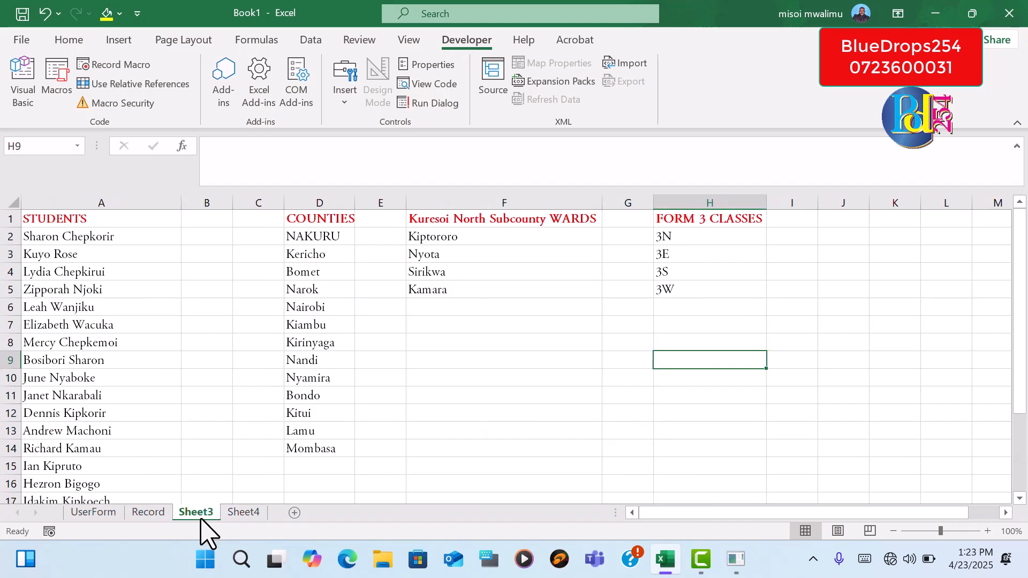
pyautogui.moveTo(82, 236); pyautogui.dragTo(92, 500)
pyautogui.moveTo(328, 239); pyautogui.dragTo(321, 447)
pyautogui.moveTo(452, 235); pyautogui.dragTo(457, 286)
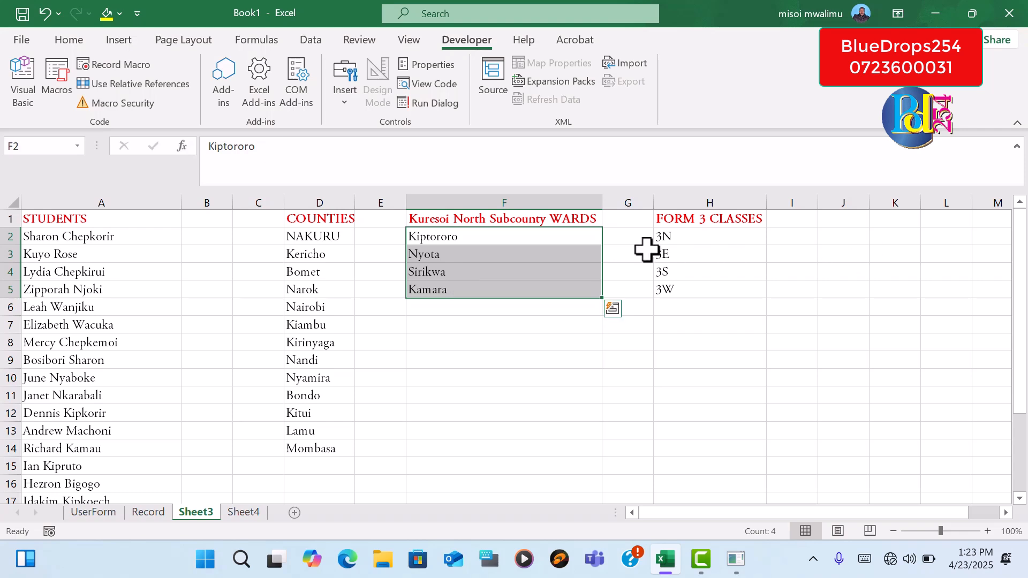
pyautogui.moveTo(680, 236); pyautogui.dragTo(682, 290)
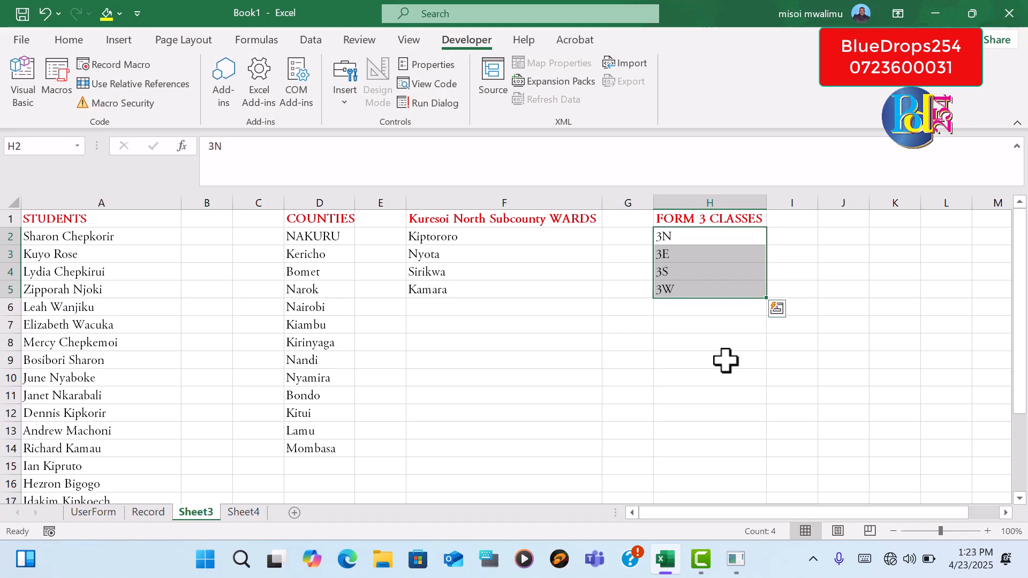
# Add a data validation list to the STUDENT NAME entry cell F5 on UserForm, using Sheet3 A2:A22 as its source
pyautogui.click(94, 513)
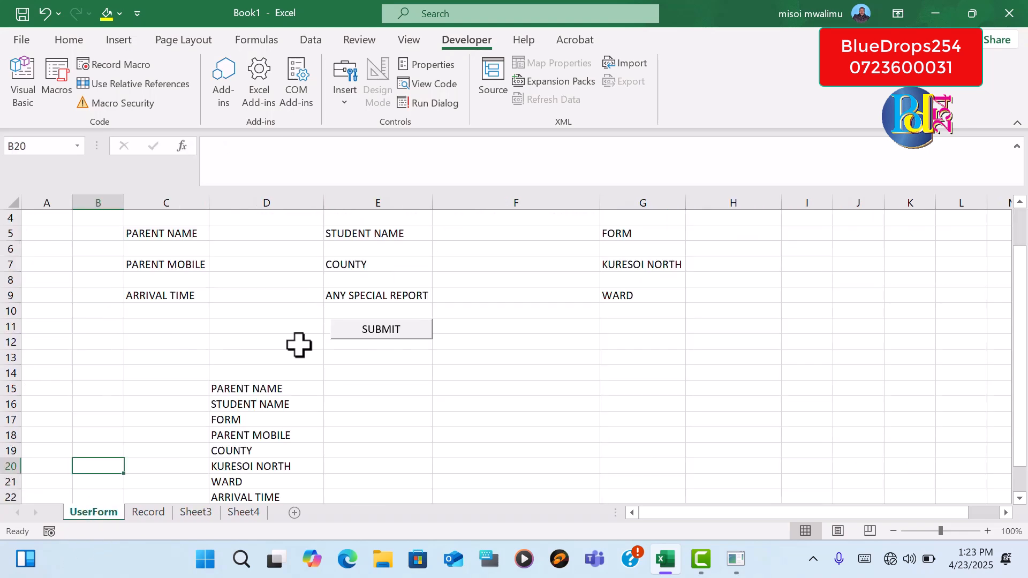
pyautogui.click(270, 232)
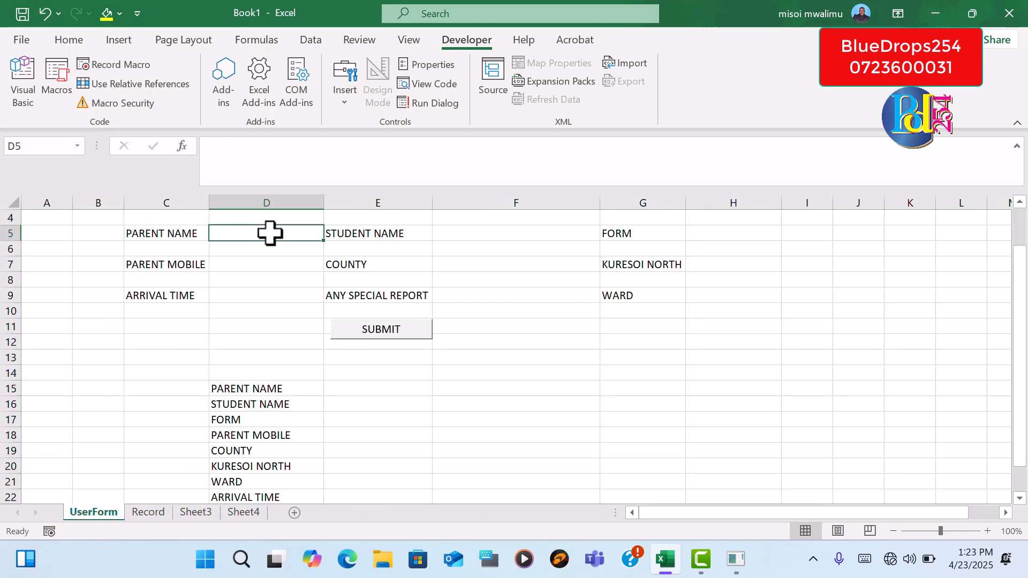
pyautogui.click(473, 232)
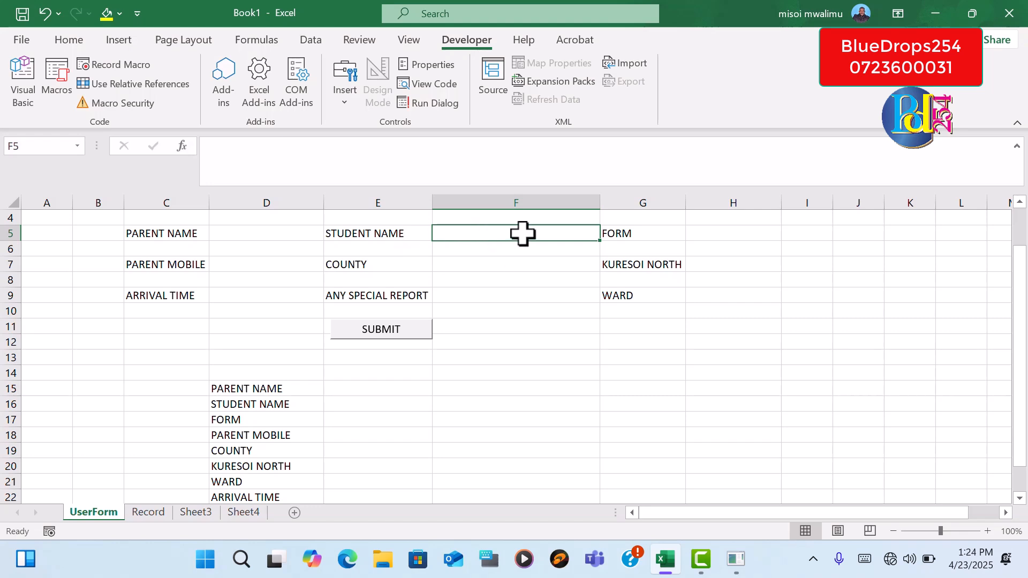
pyautogui.scroll(3, 604, 99)
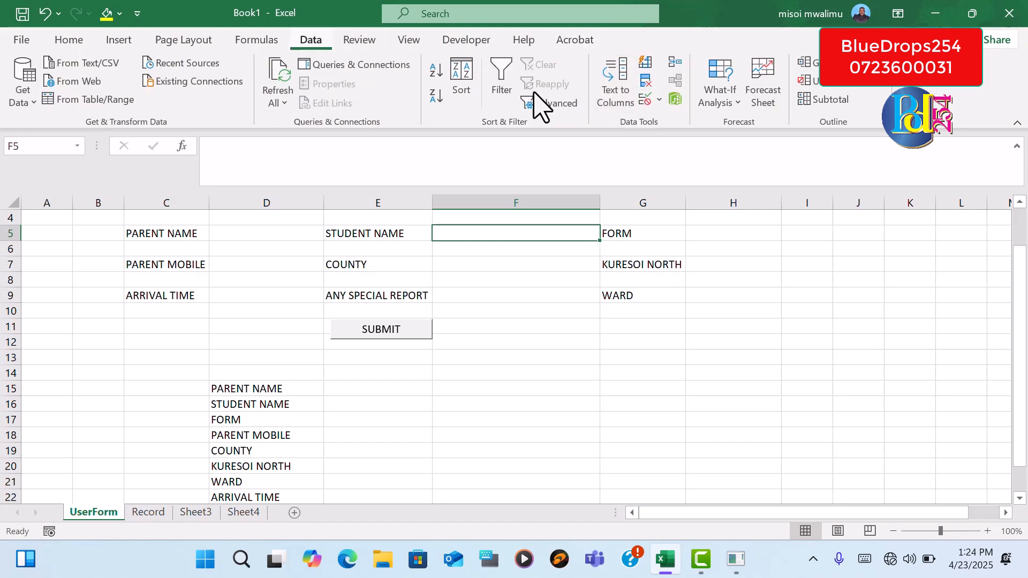
pyautogui.click(646, 101)
pyautogui.click(511, 208)
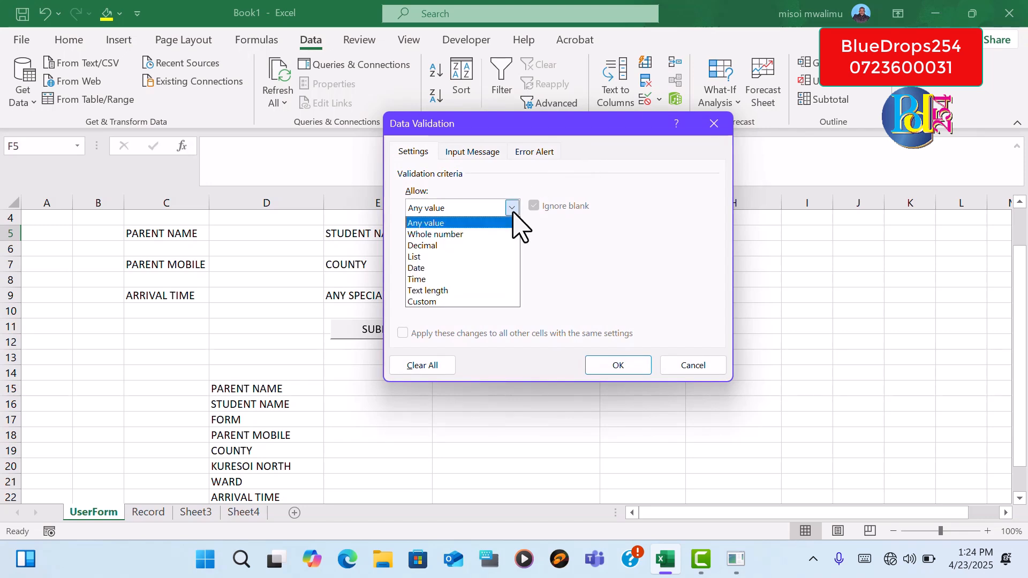
pyautogui.click(471, 256)
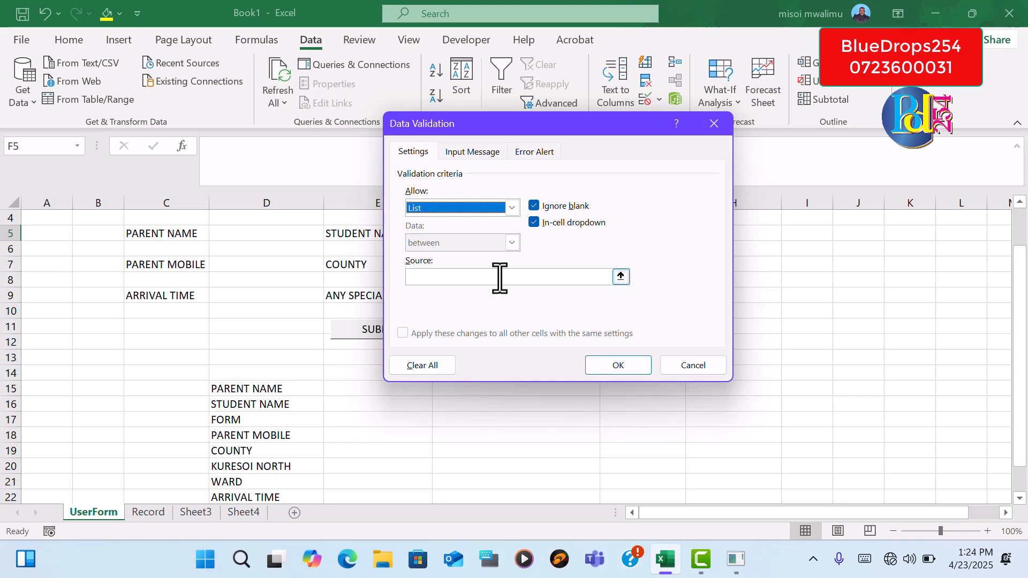
pyautogui.click(621, 276)
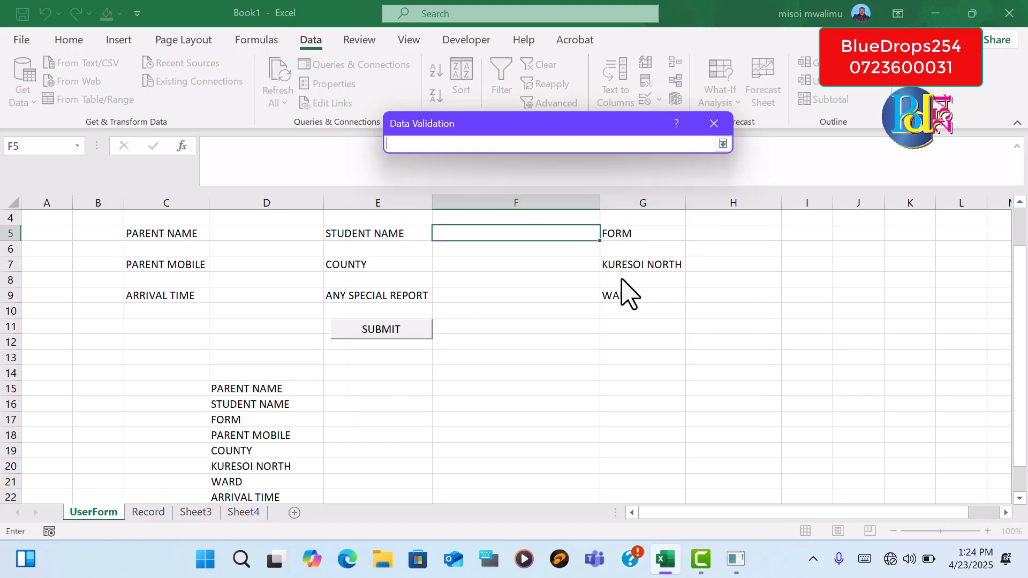
pyautogui.click(205, 515)
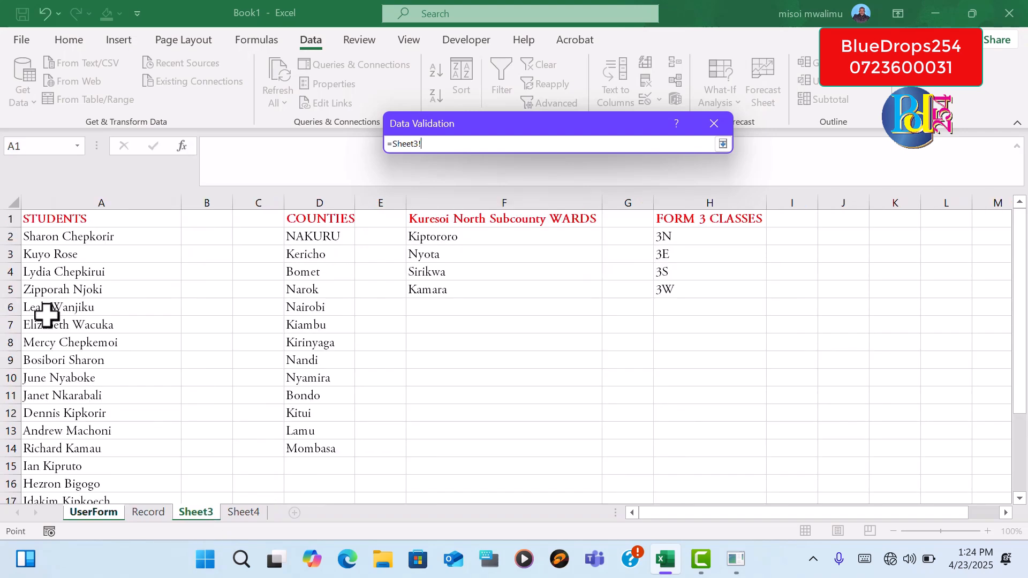
pyautogui.moveTo(87, 237); pyautogui.dragTo(113, 470)
pyautogui.press('Return')
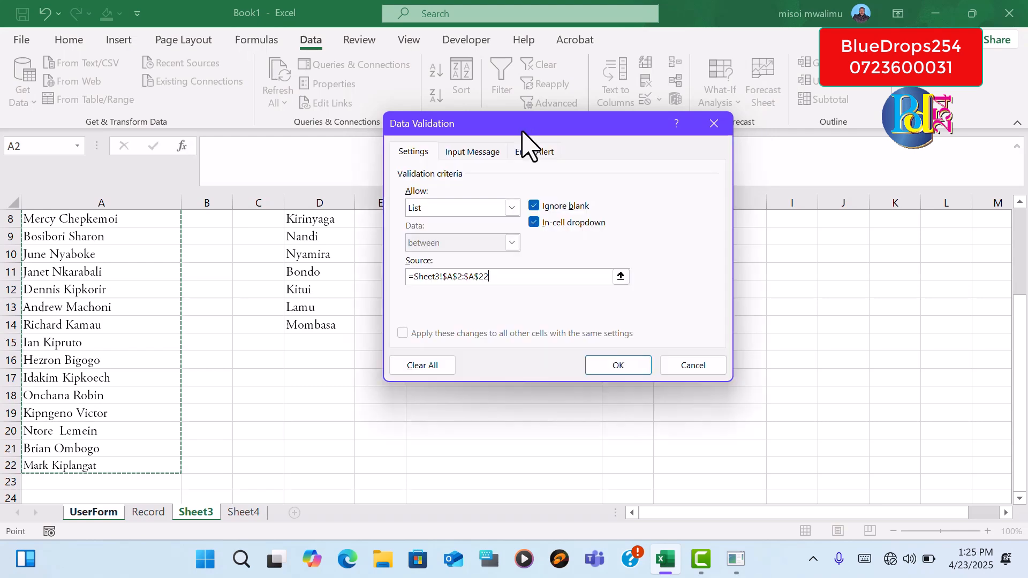
pyautogui.click(616, 366)
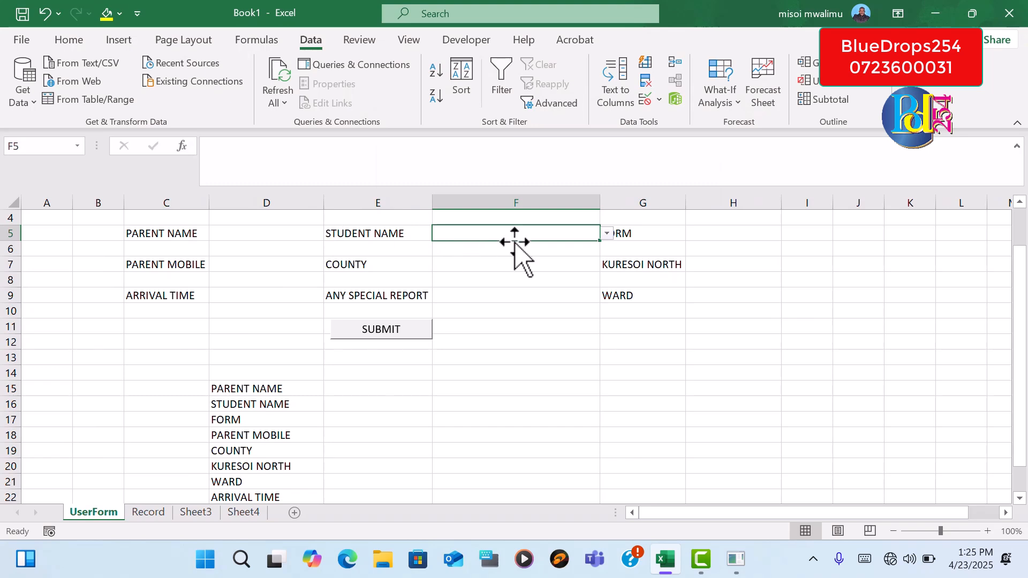
# Check the student names offered by the drop-down in F5 without choosing one
pyautogui.click(607, 234)
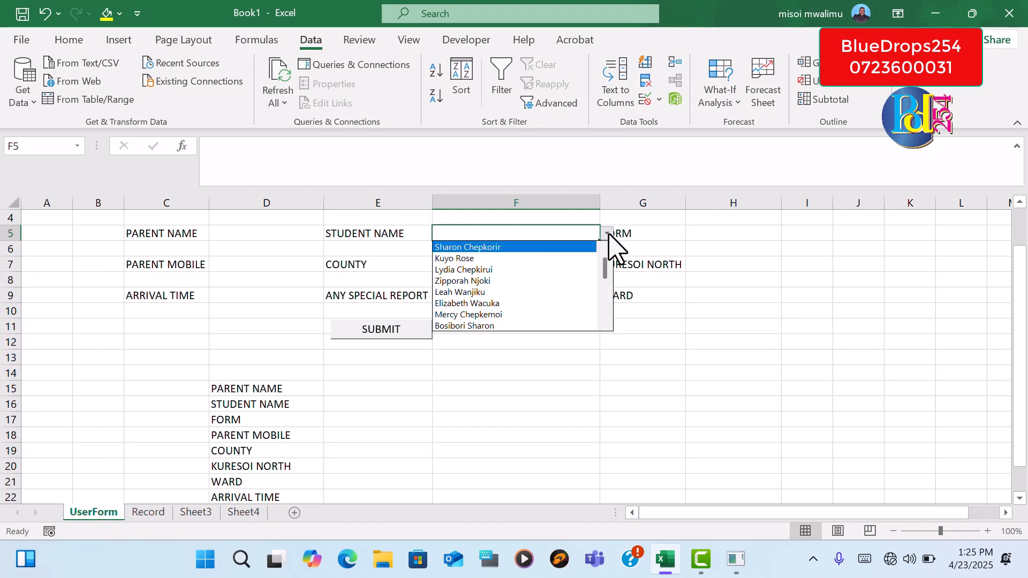
pyautogui.moveTo(605, 275); pyautogui.dragTo(608, 248)
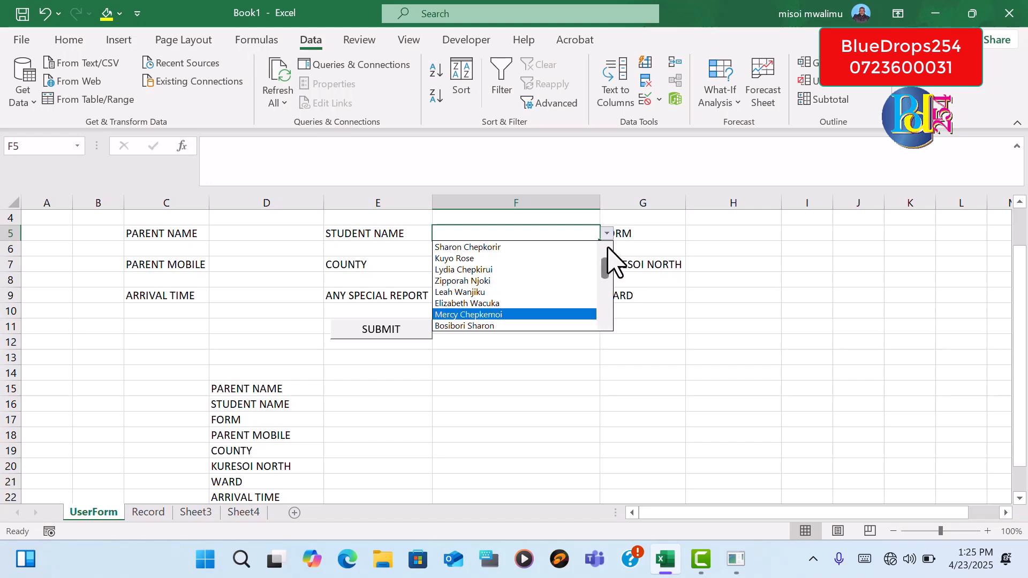
pyautogui.click(681, 232)
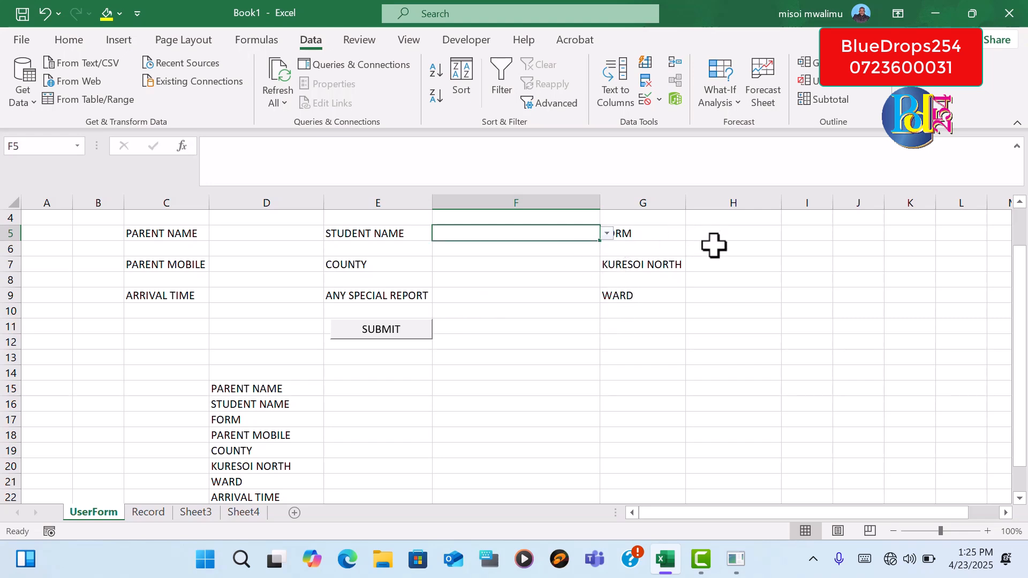
pyautogui.click(473, 326)
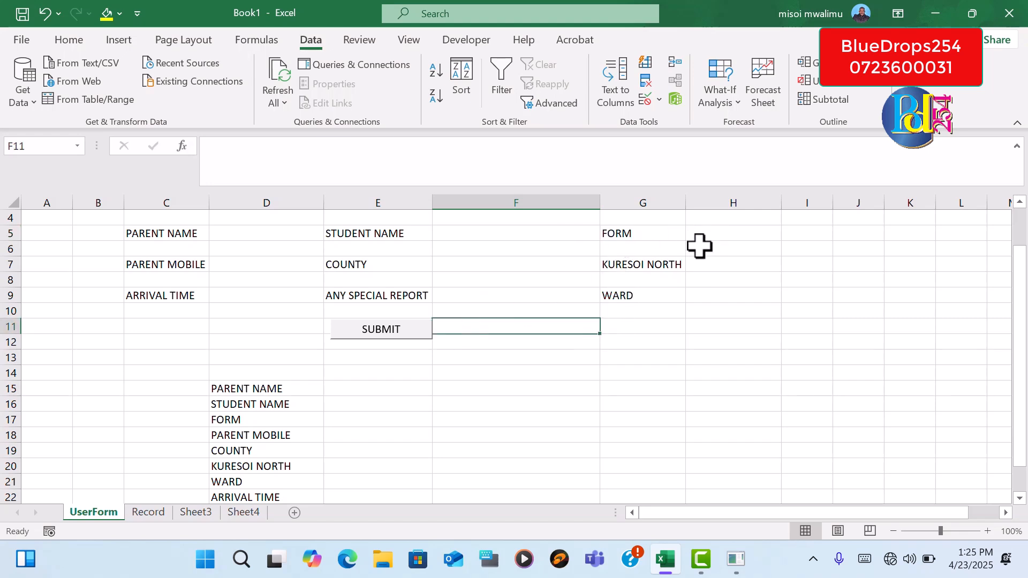
# Add a data validation list to the FORM entry cell H5 from Sheet3 H2:H5 and check its drop-down without choosing a class
pyautogui.click(727, 232)
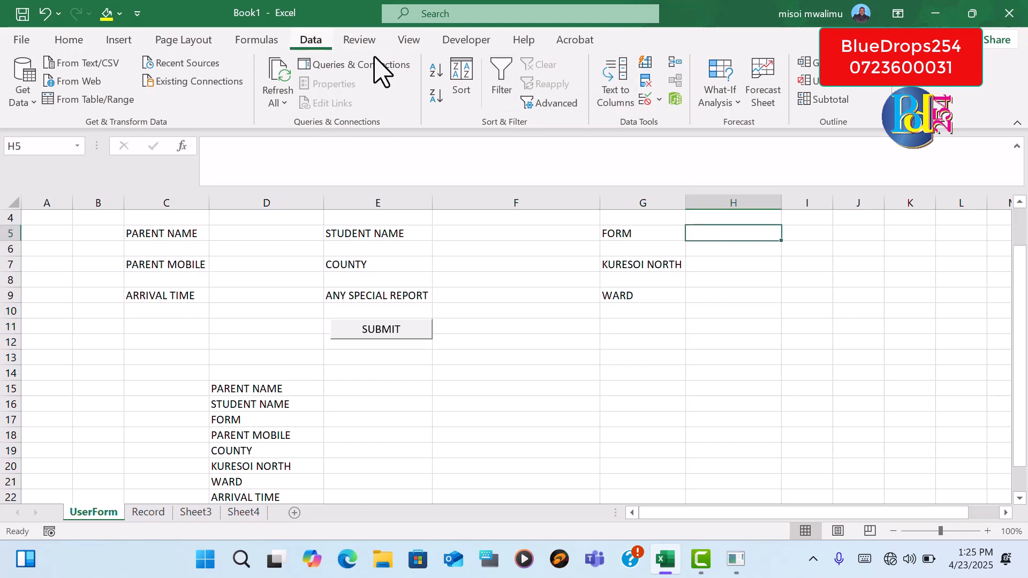
pyautogui.click(647, 99)
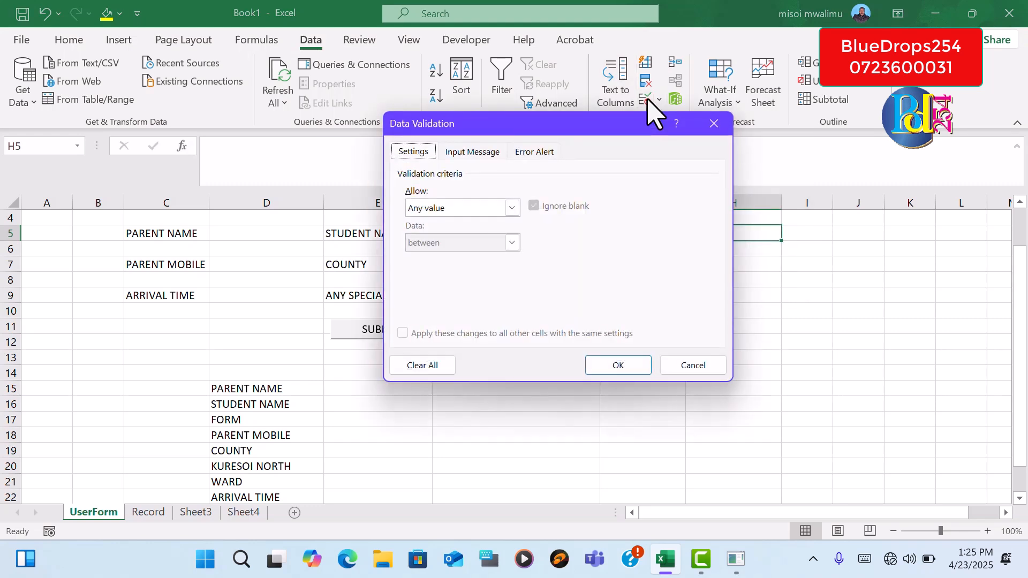
pyautogui.click(512, 209)
pyautogui.click(479, 258)
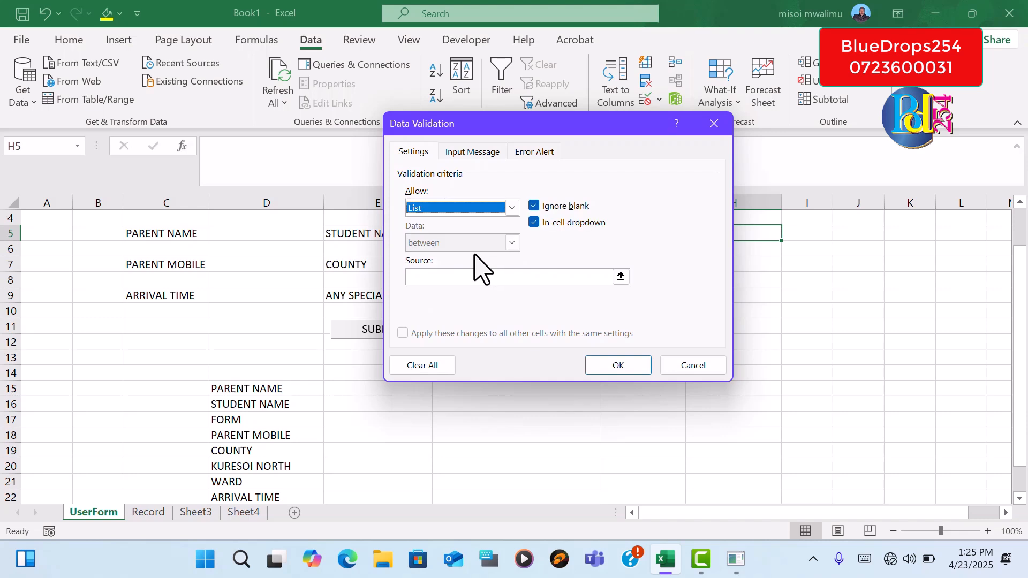
pyautogui.click(621, 277)
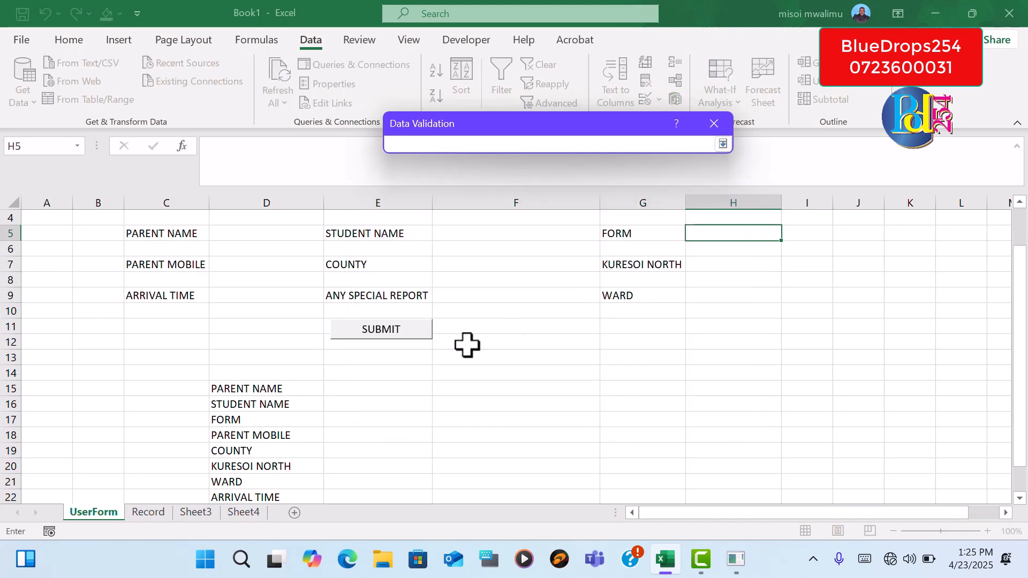
pyautogui.click(196, 513)
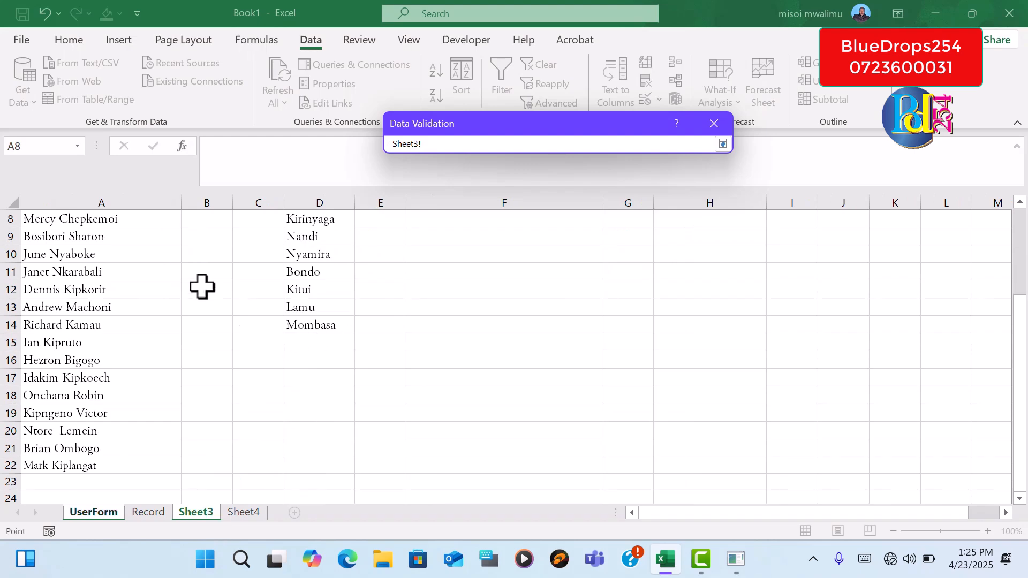
pyautogui.moveTo(1021, 354); pyautogui.dragTo(1020, 354)
pyautogui.click(688, 239)
pyautogui.moveTo(688, 238); pyautogui.dragTo(693, 284)
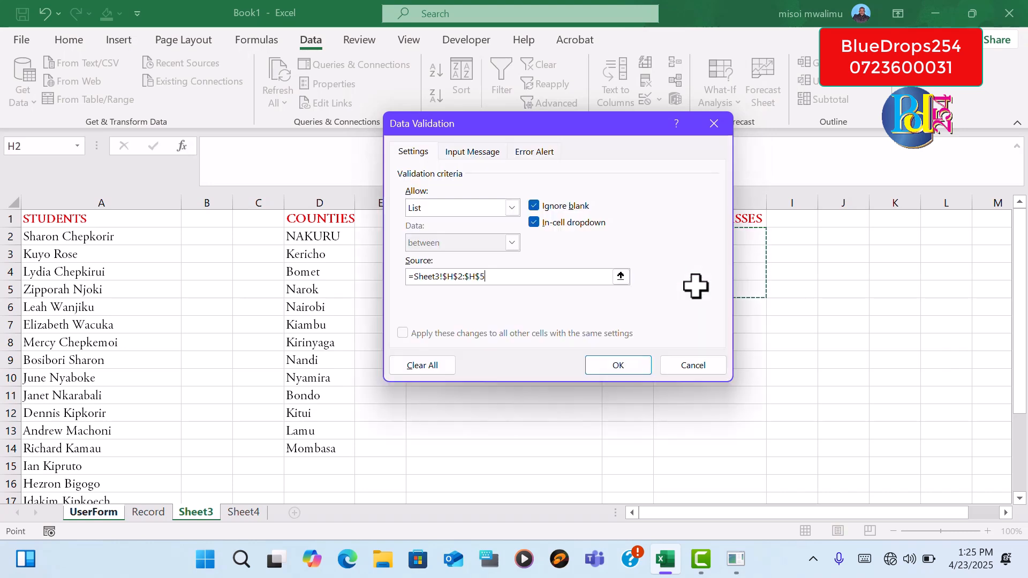
pyautogui.click(616, 359)
pyautogui.click(788, 234)
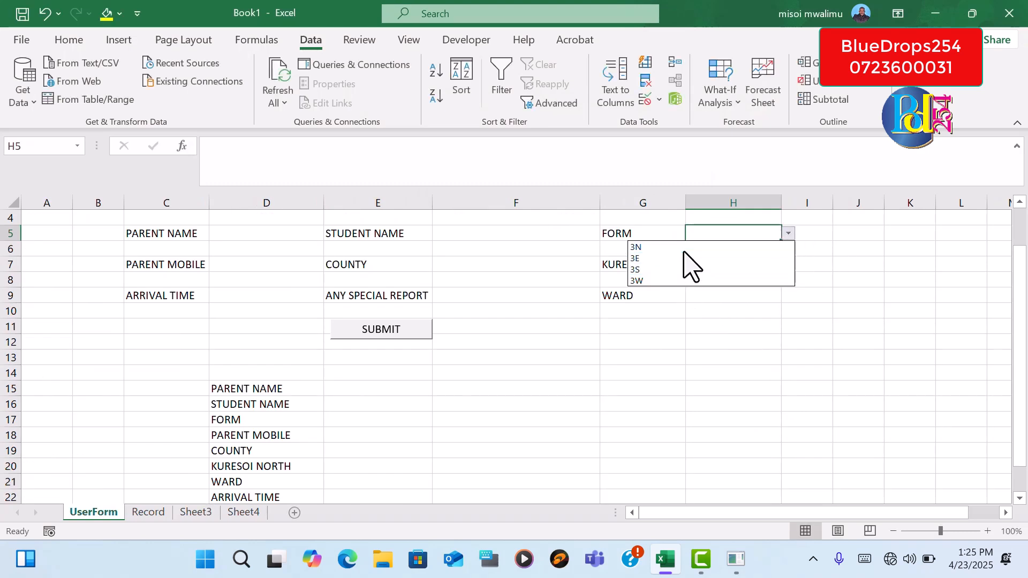
pyautogui.press('Escape')
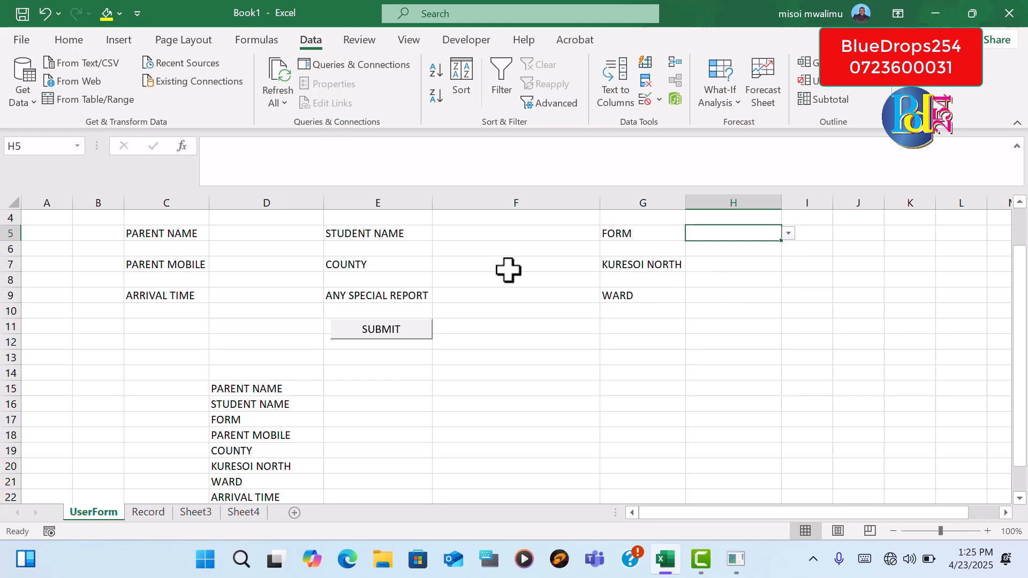
# Add a data validation list to the COUNTY entry cell F7 from Sheet3 D2:D14 and check its drop-down without choosing a county
pyautogui.click(452, 263)
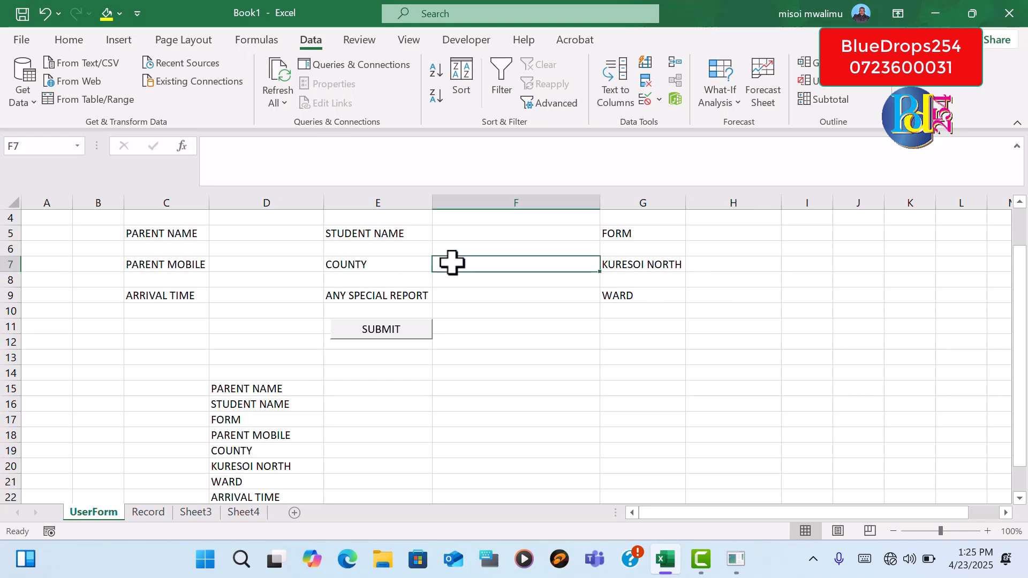
pyautogui.click(646, 100)
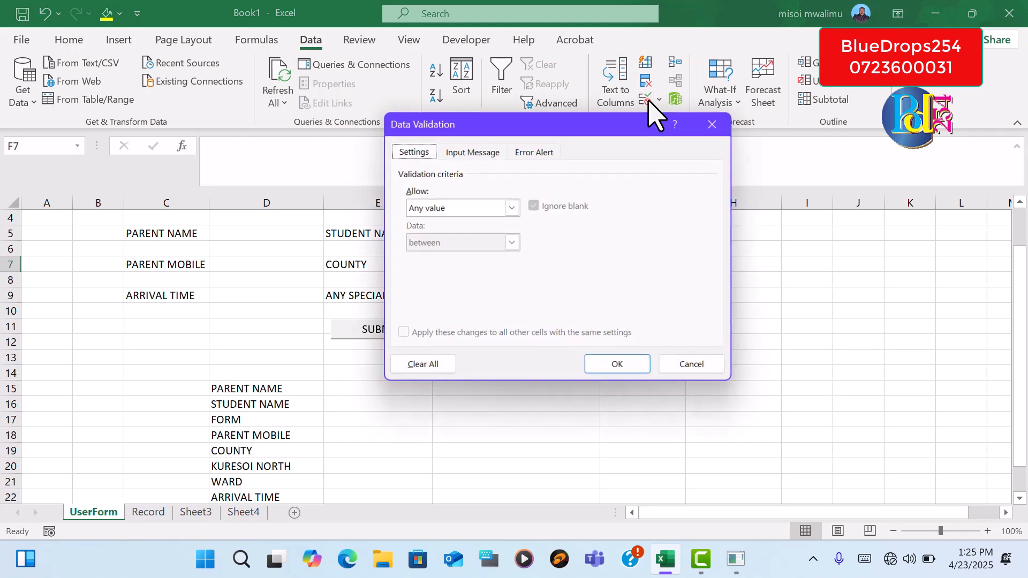
pyautogui.click(511, 208)
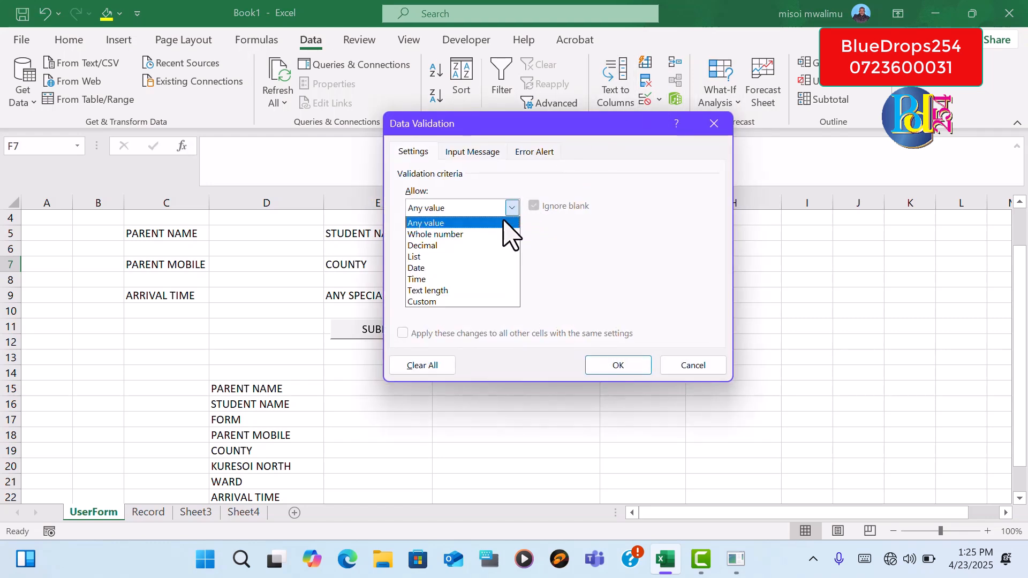
pyautogui.click(461, 257)
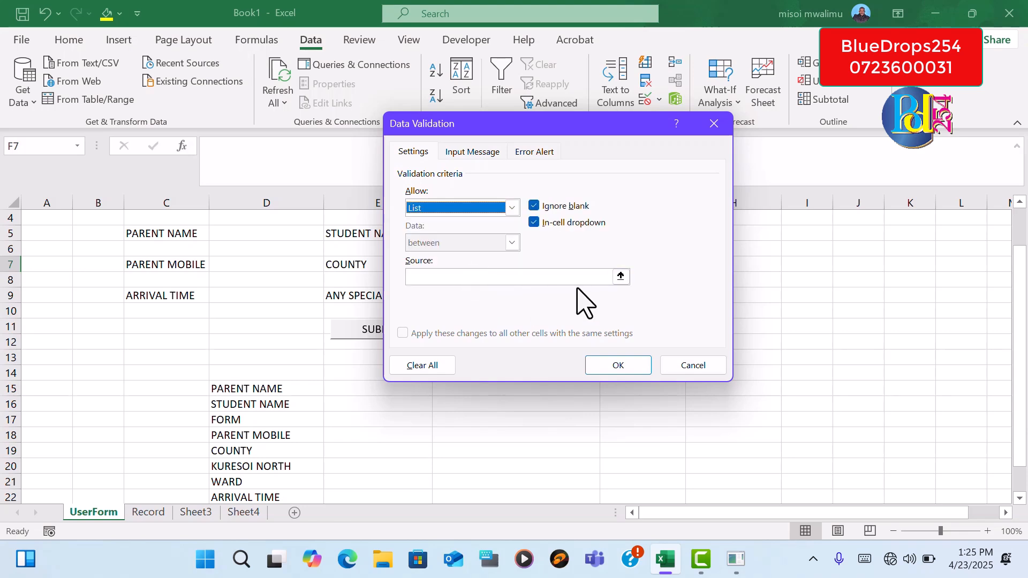
pyautogui.click(620, 276)
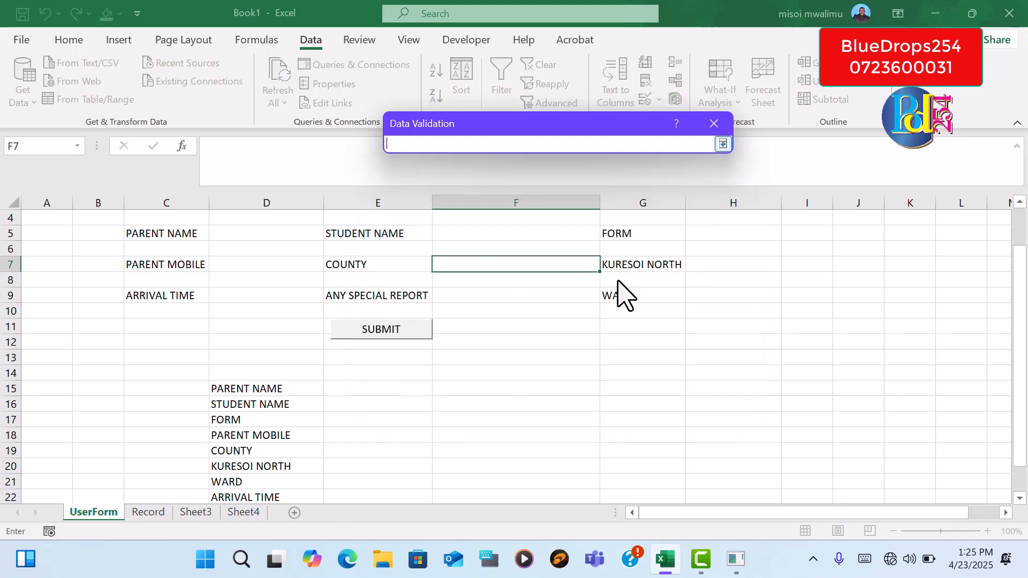
pyautogui.click(197, 512)
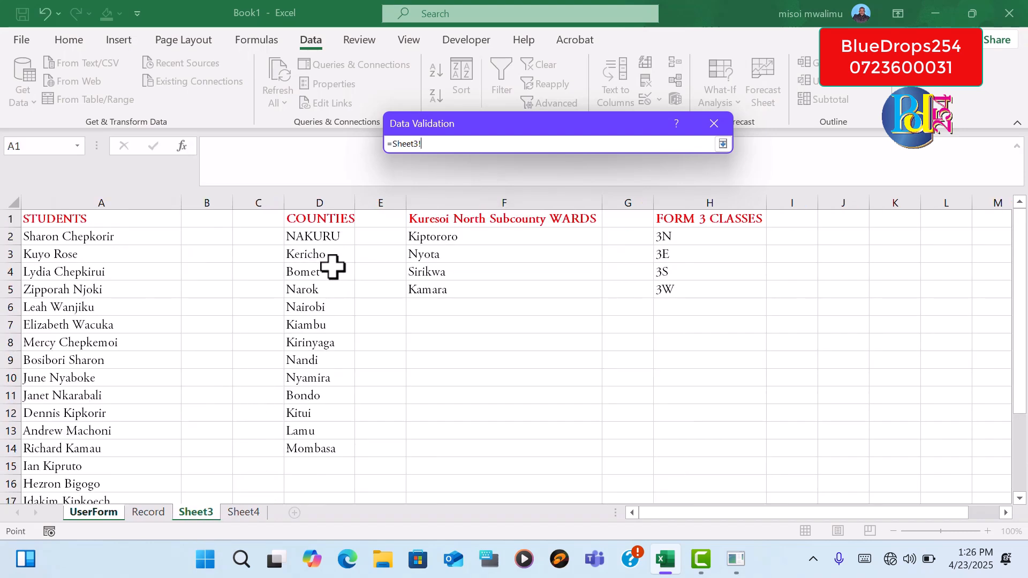
pyautogui.moveTo(320, 237); pyautogui.dragTo(322, 449)
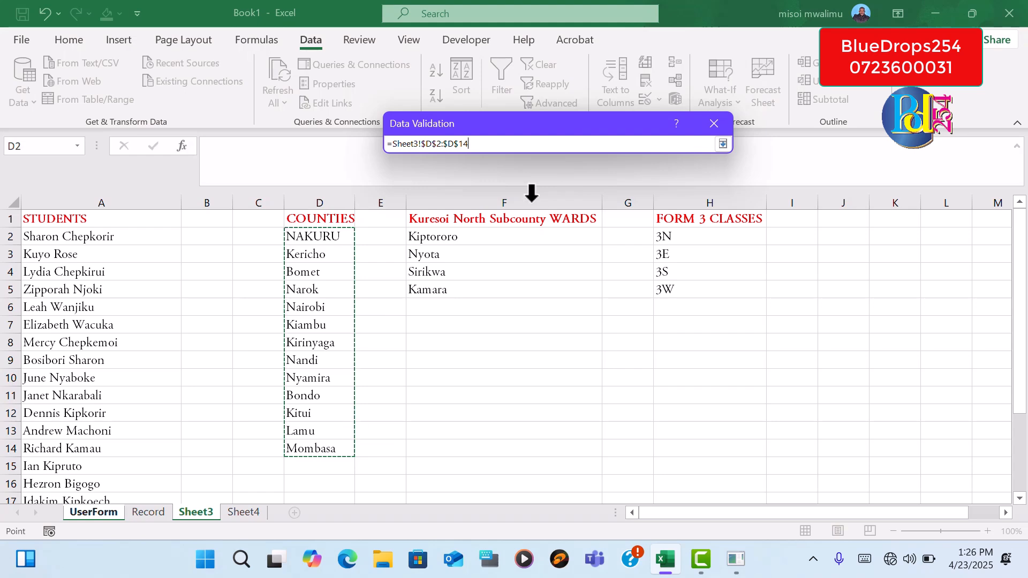
pyautogui.press('Return')
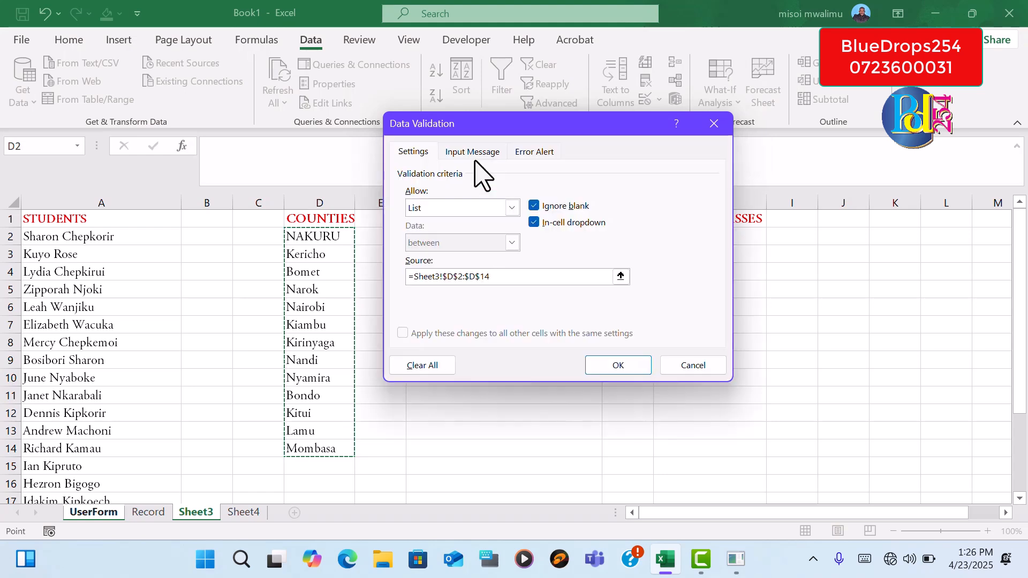
pyautogui.click(619, 370)
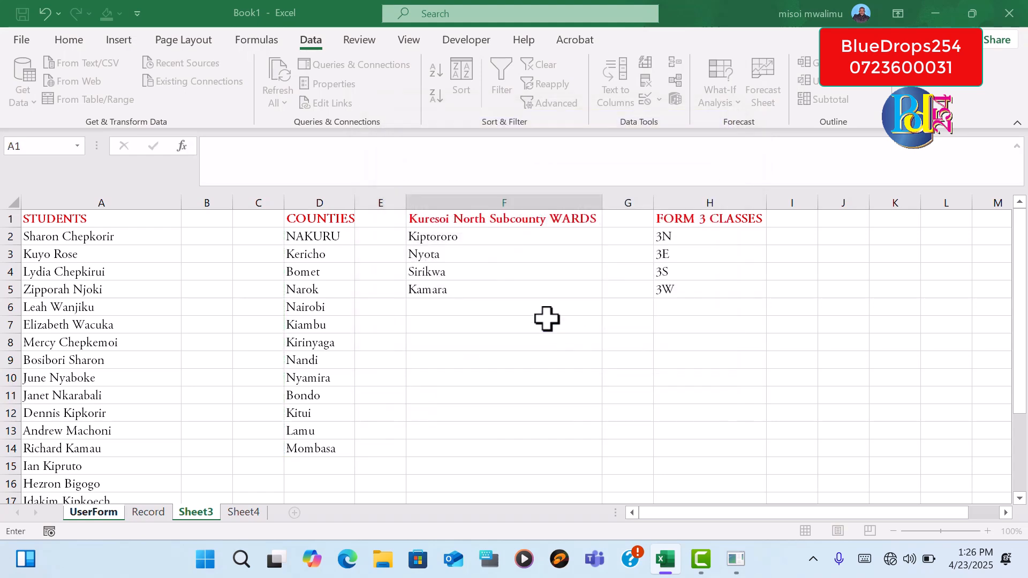
pyautogui.click(607, 265)
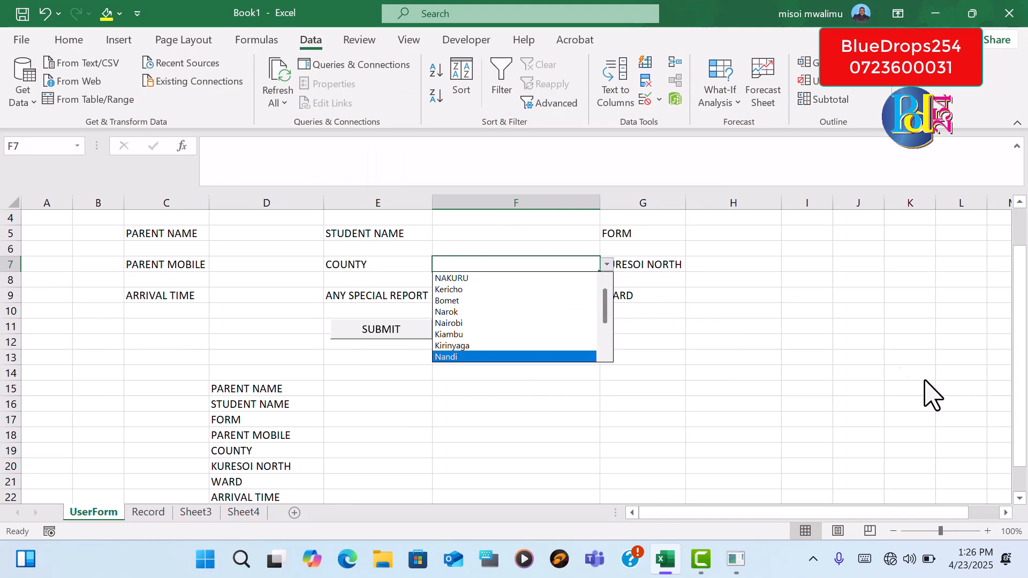
pyautogui.press('Escape')
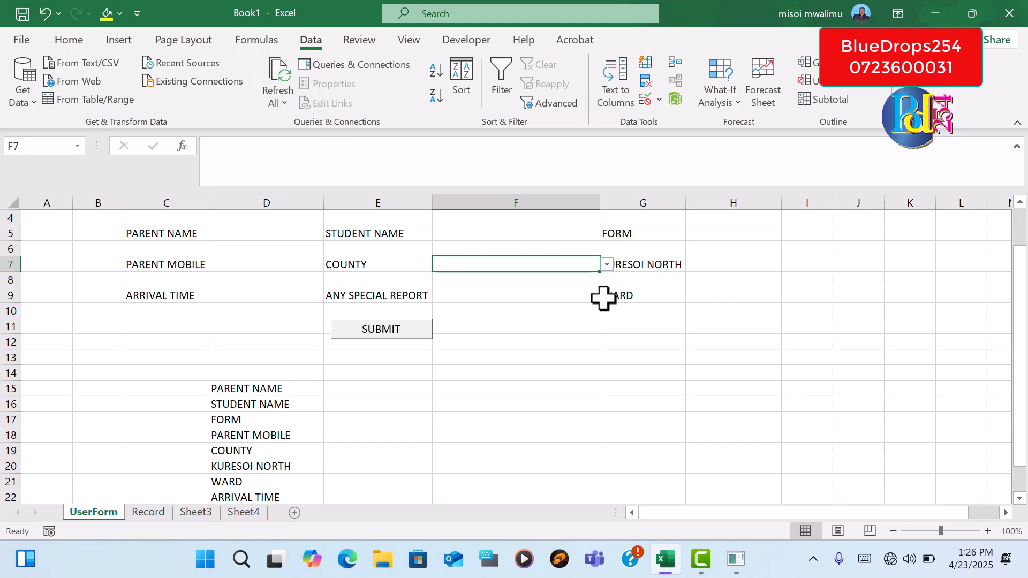
# Add a data validation list to the WARD entry cell H9 from Sheet3 F2:F5 and check its drop-down without choosing a ward
pyautogui.click(718, 300)
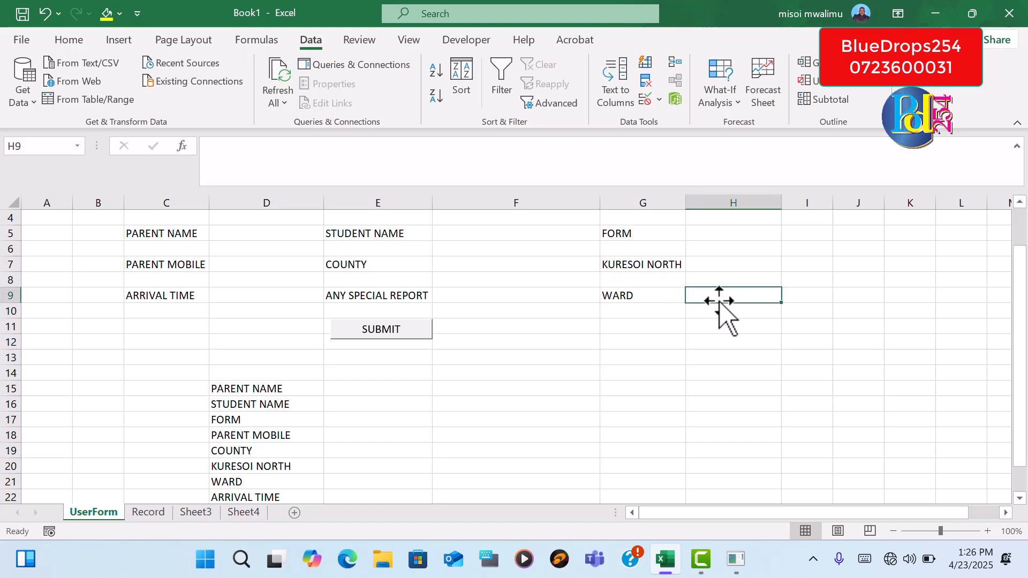
pyautogui.click(727, 266)
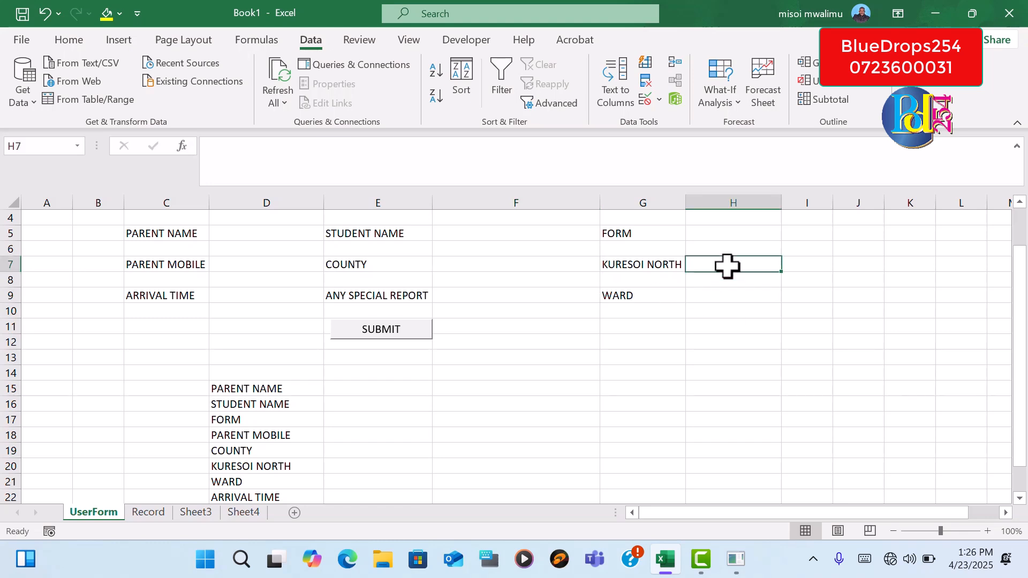
pyautogui.click(719, 299)
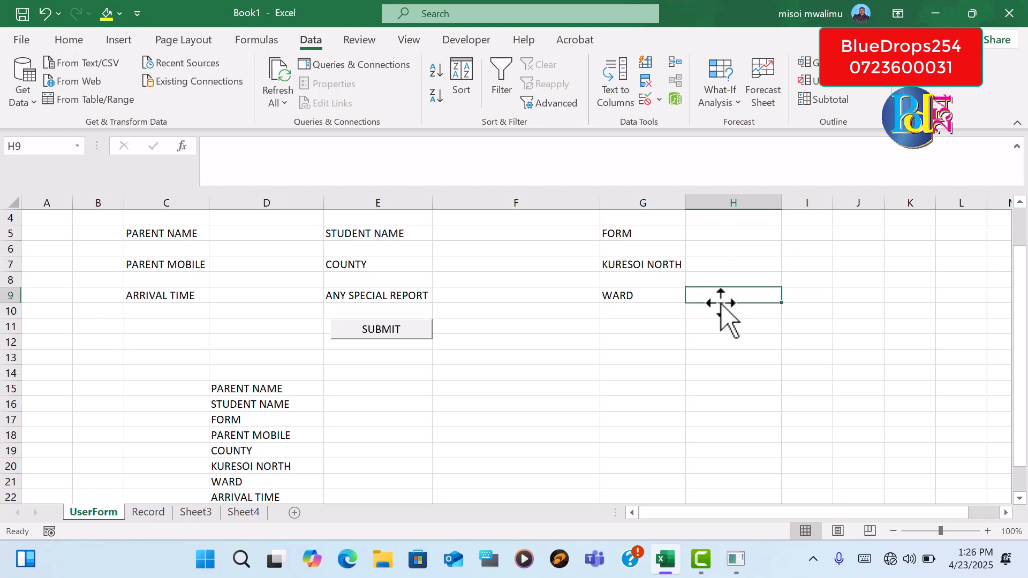
pyautogui.click(654, 100)
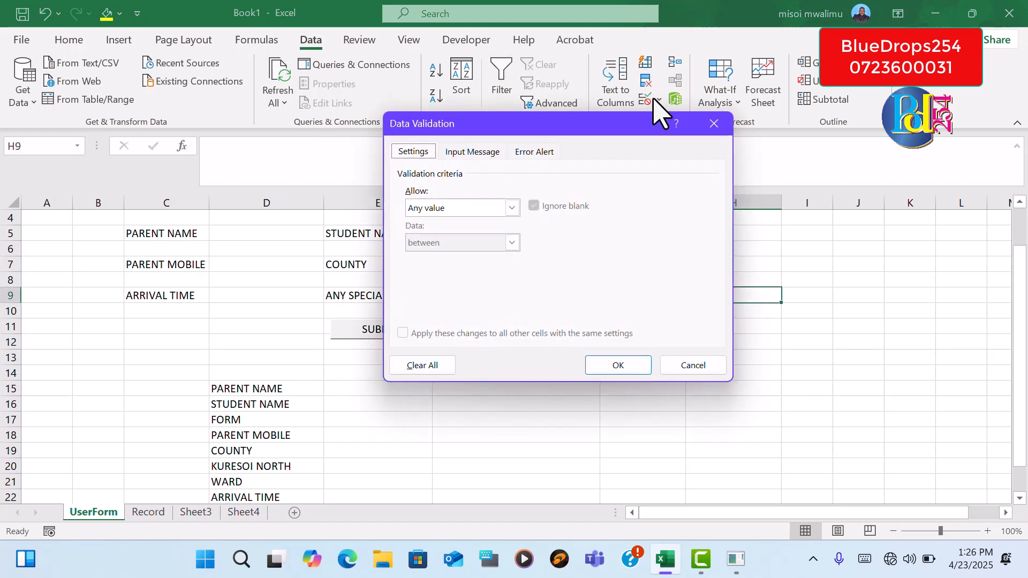
pyautogui.click(512, 208)
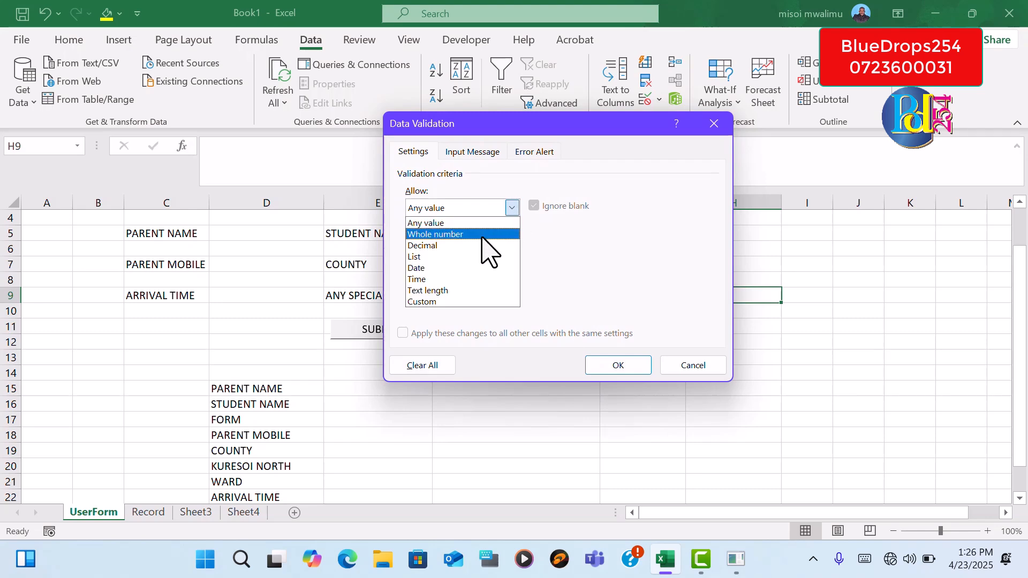
pyautogui.click(470, 254)
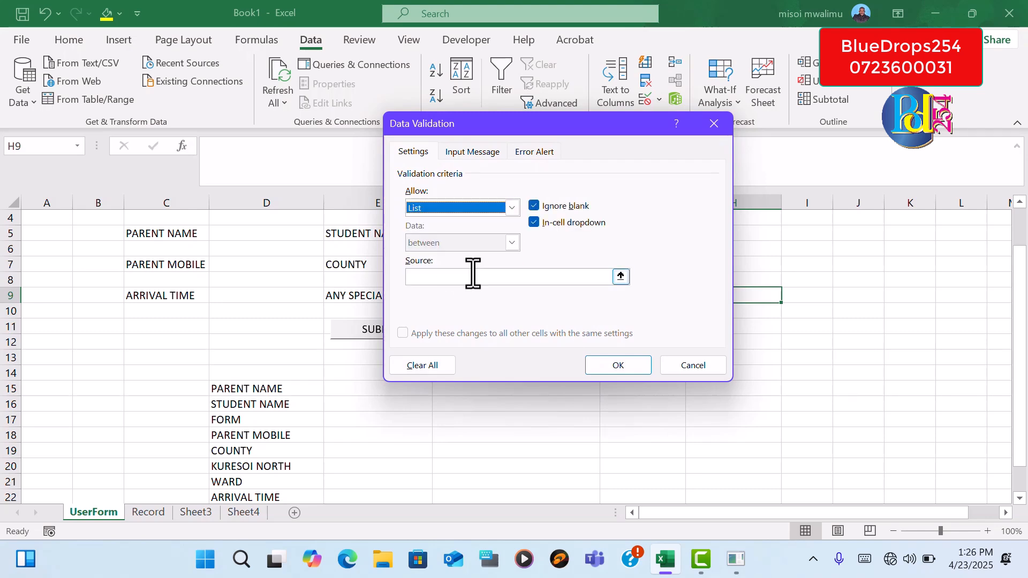
pyautogui.click(621, 277)
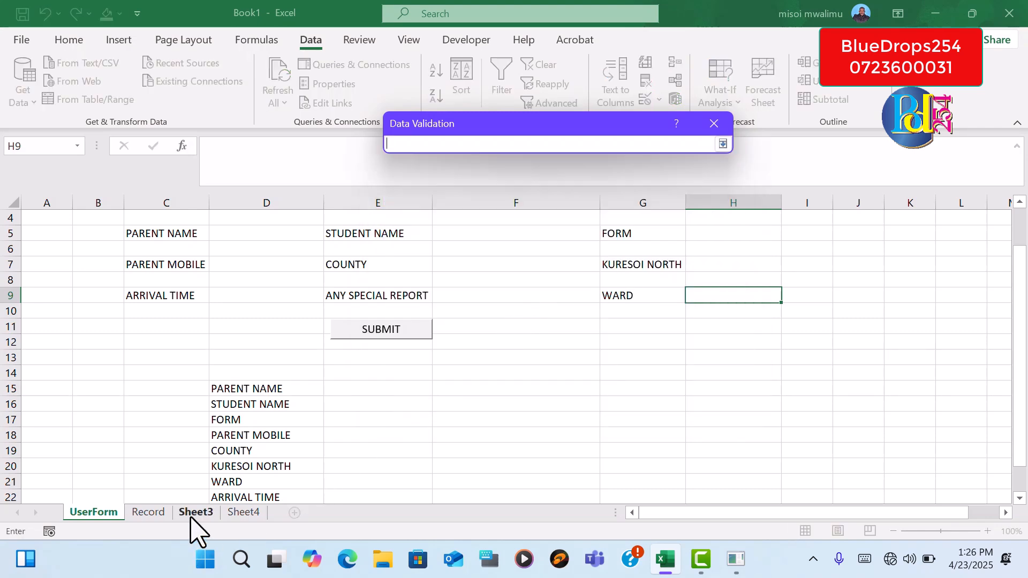
pyautogui.click(196, 513)
pyautogui.moveTo(462, 240); pyautogui.dragTo(454, 284)
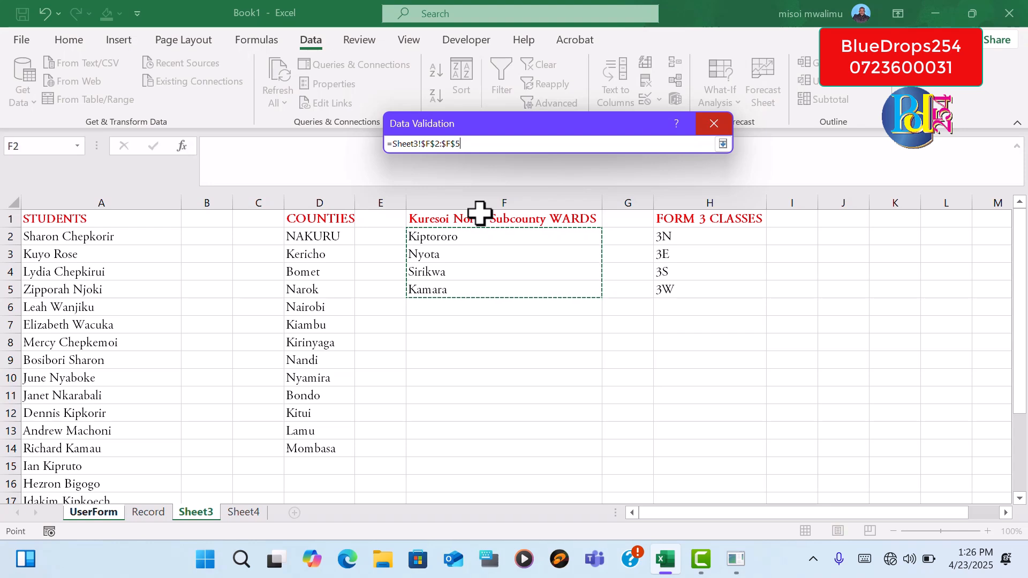
pyautogui.press('Return')
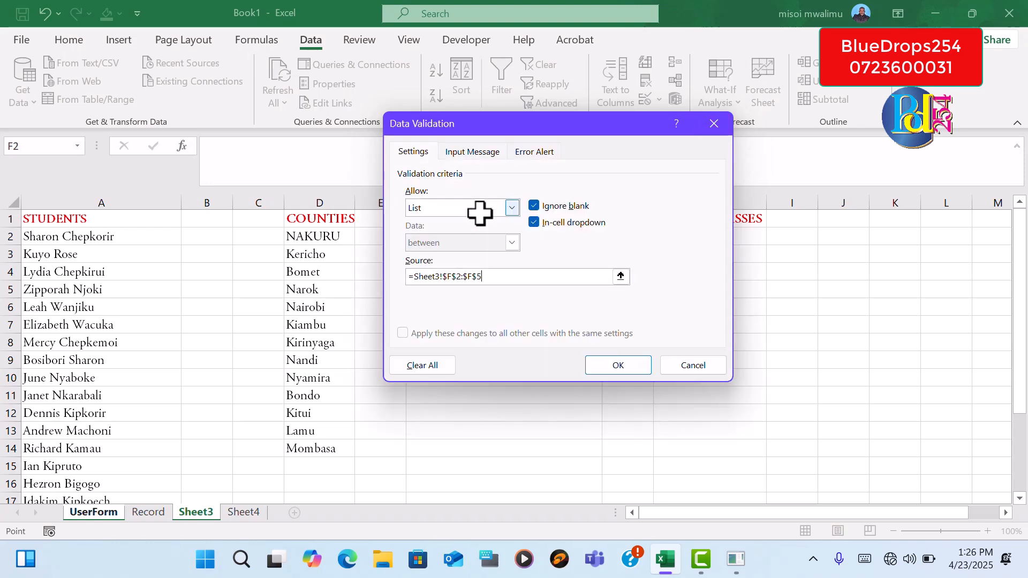
pyautogui.click(619, 366)
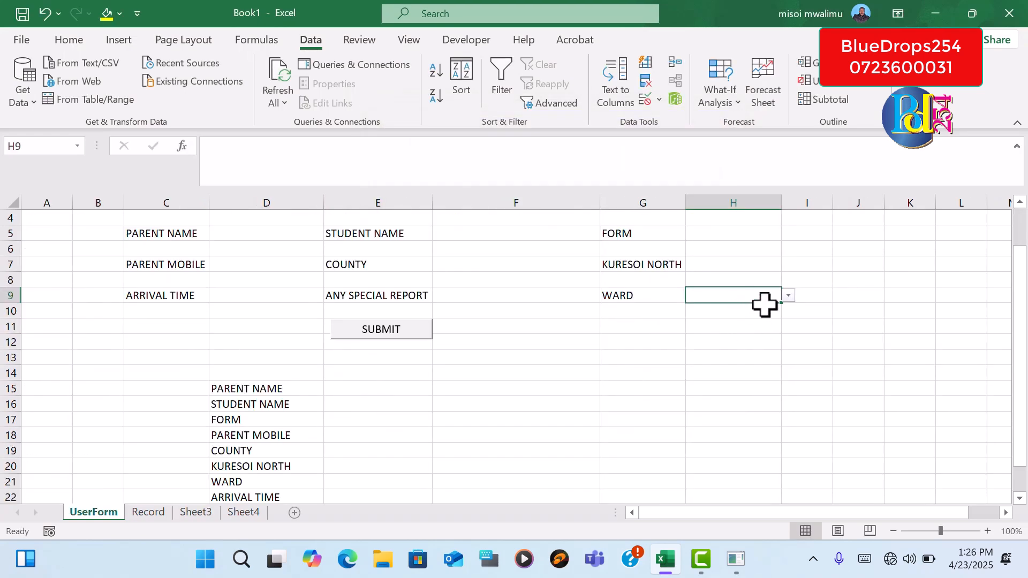
pyautogui.click(788, 295)
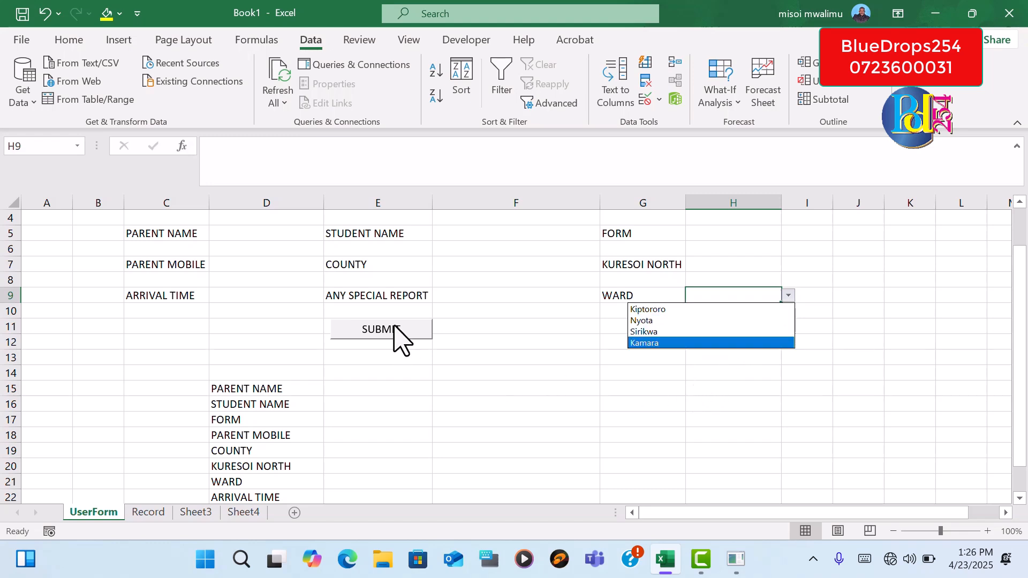
pyautogui.click(453, 290)
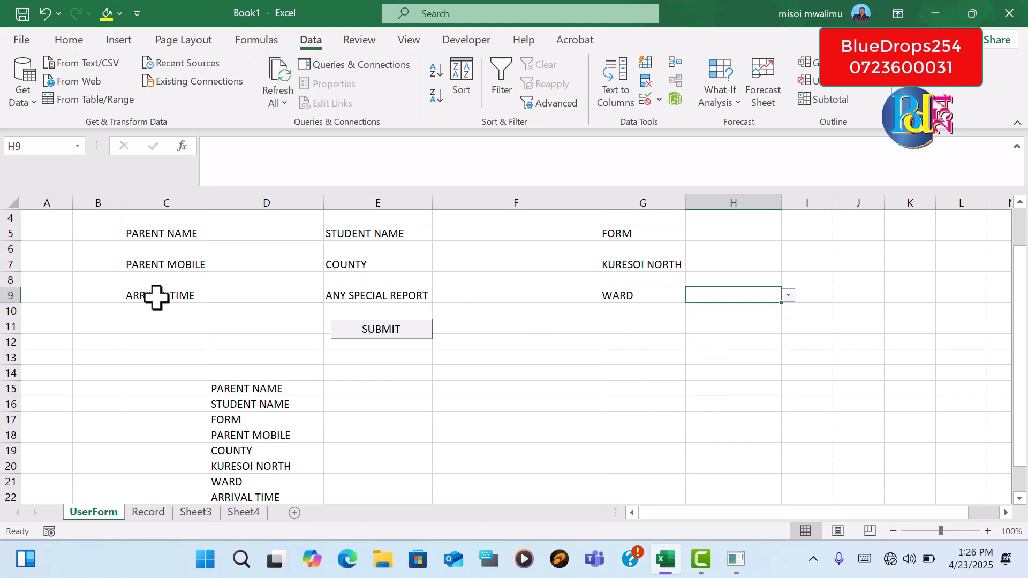
# Enter the formula =TIME(1,27,20) in the ARRIVAL TIME entry cell D9
pyautogui.click(225, 268)
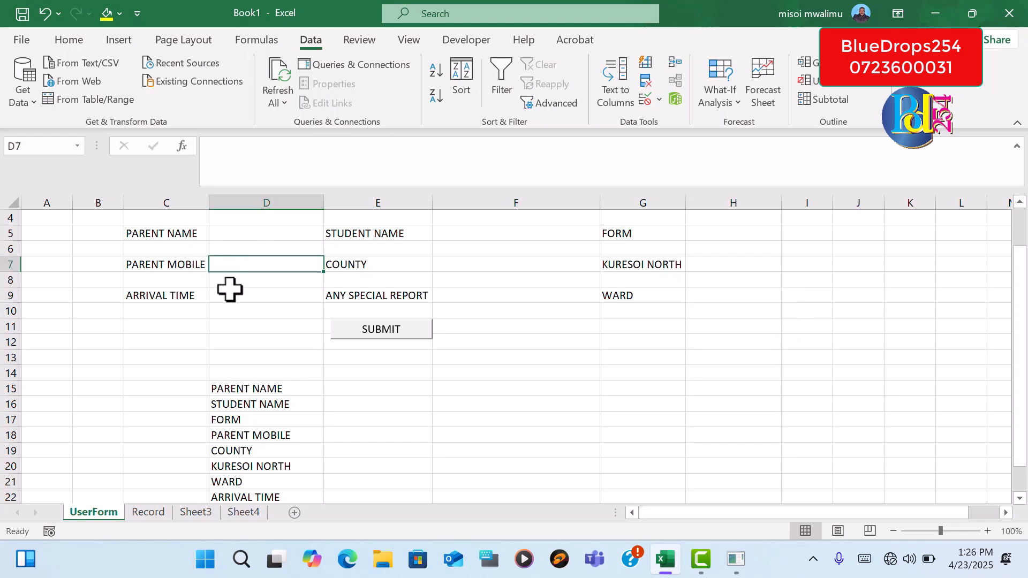
pyautogui.click(230, 293)
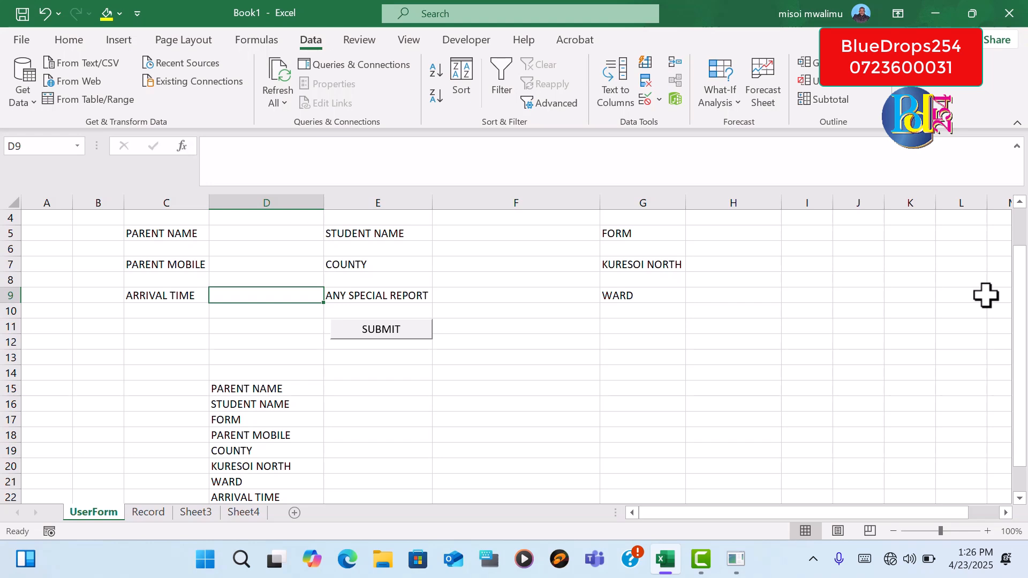
pyautogui.write('=')
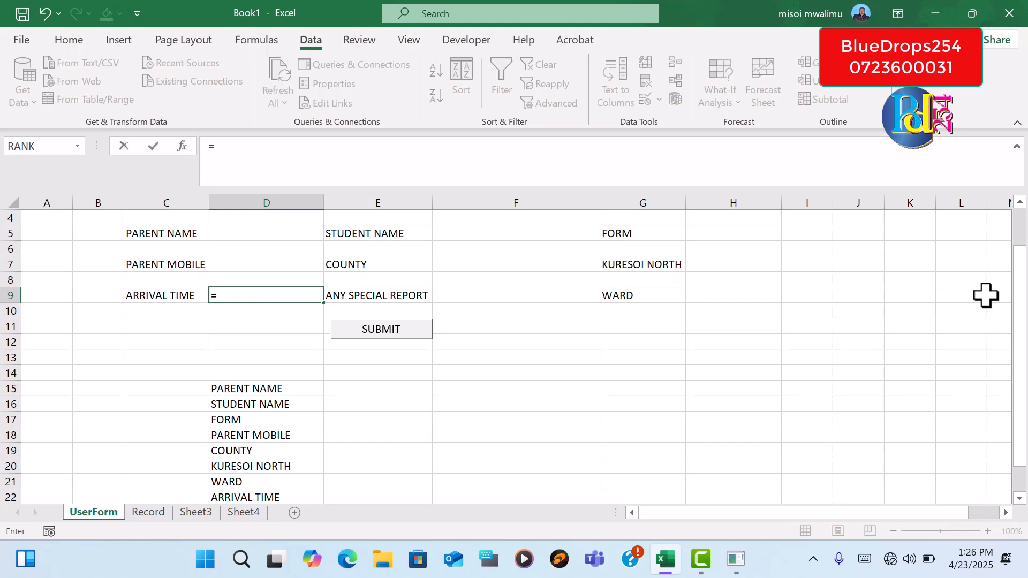
pyautogui.write('t')
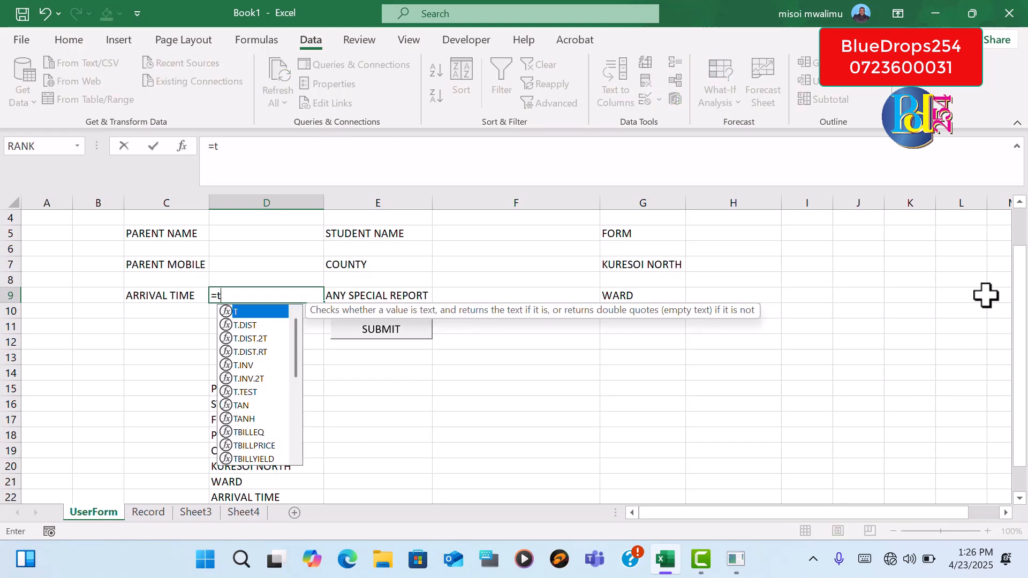
pyautogui.write('iim')
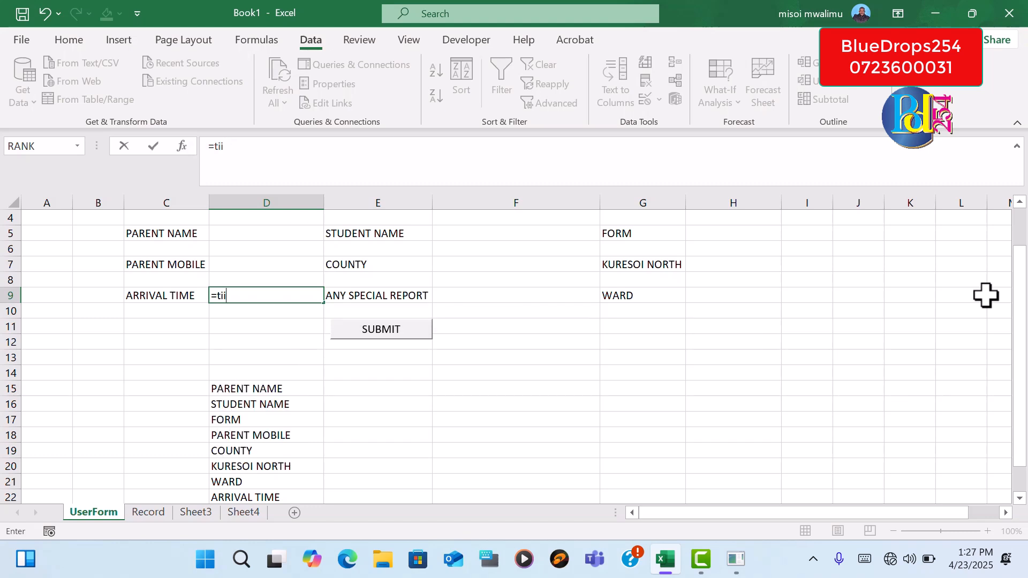
pyautogui.press('BackSpace')
pyautogui.write('m')
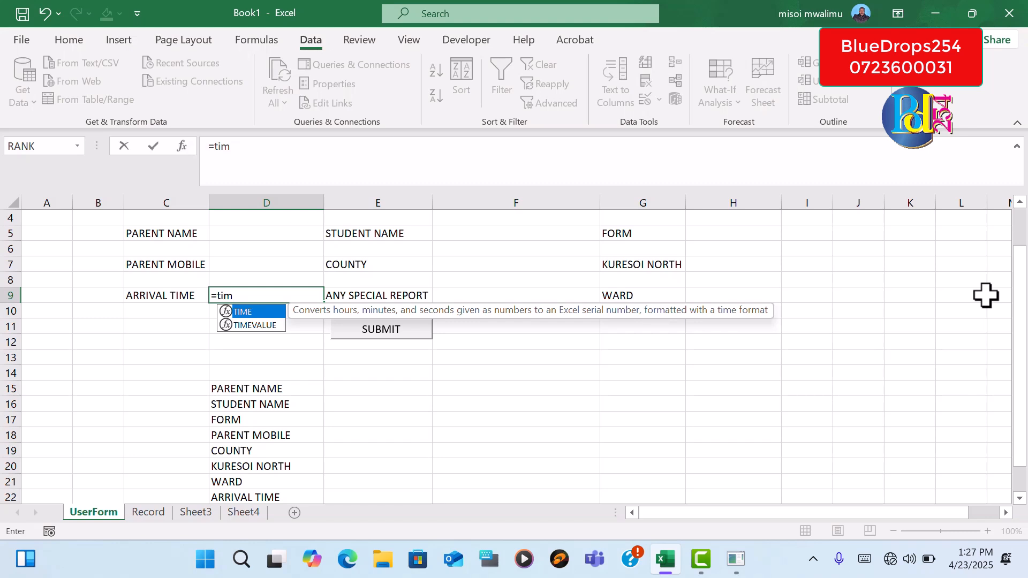
pyautogui.doubleClick(250, 313)
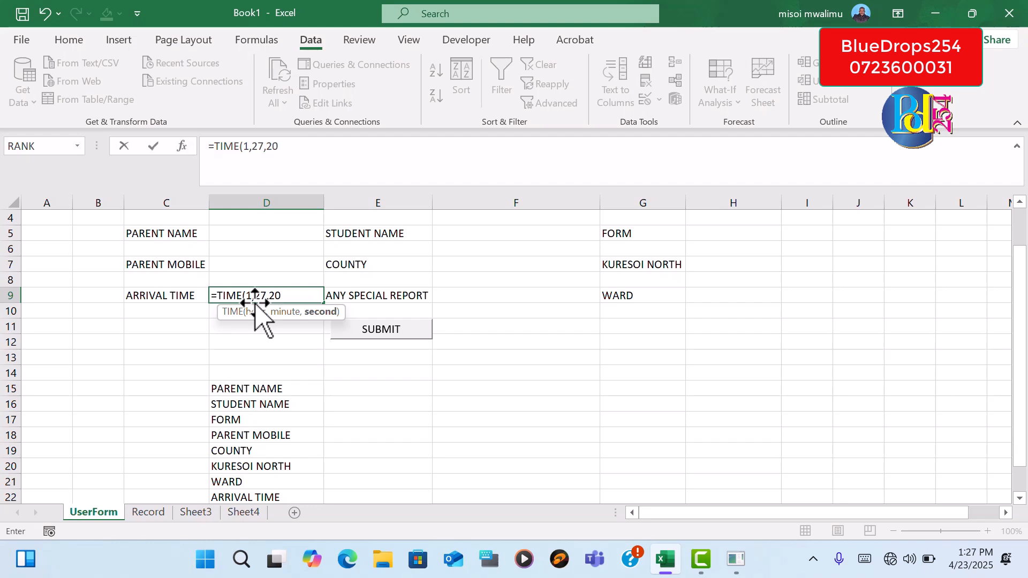
pyautogui.write(')')
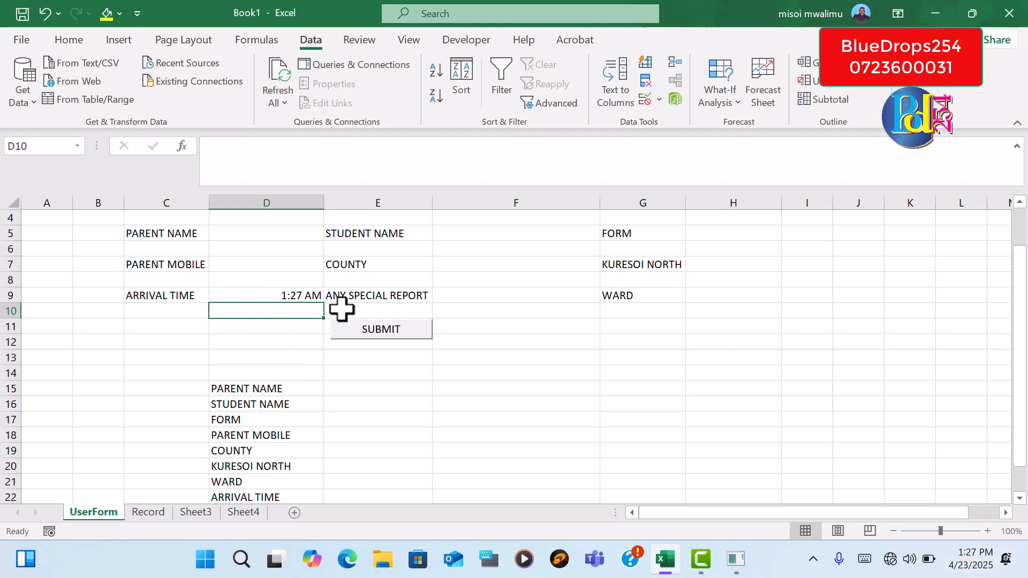
# Change the ARRIVAL TIME formula in D9 to =TIME(13,27,20)
pyautogui.click(275, 295)
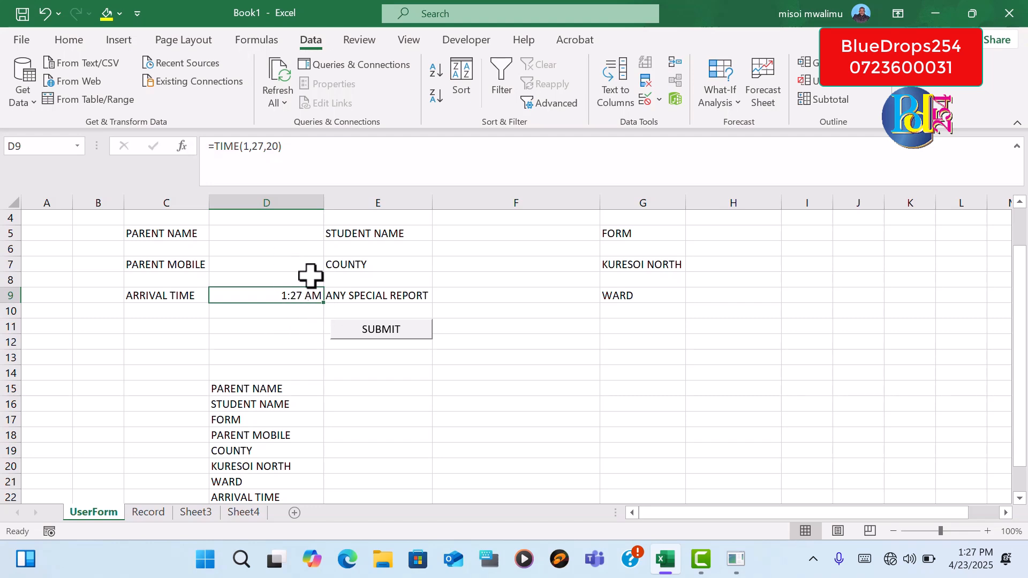
pyautogui.click(330, 145)
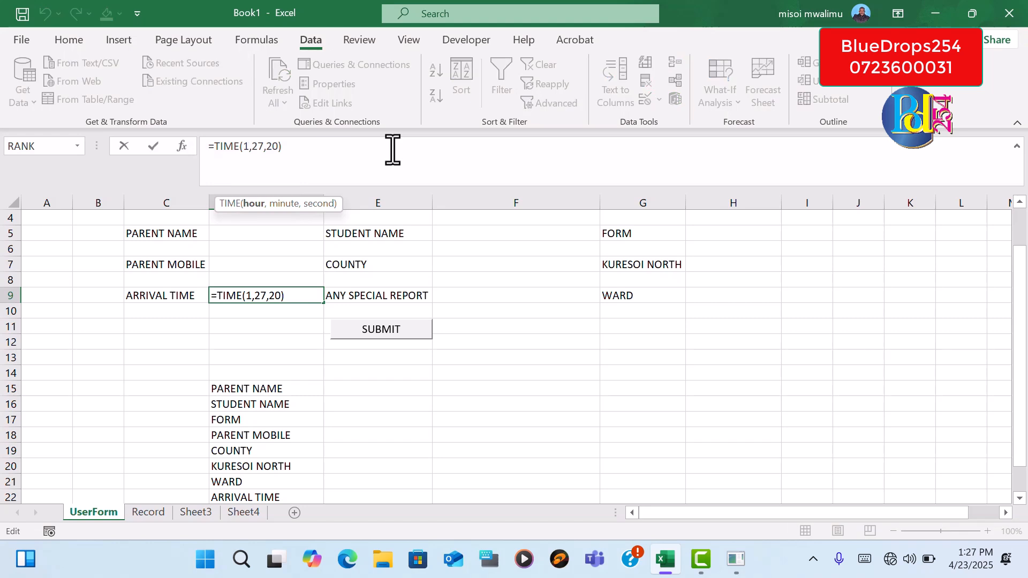
pyautogui.press('BackSpace')
pyautogui.write('13')
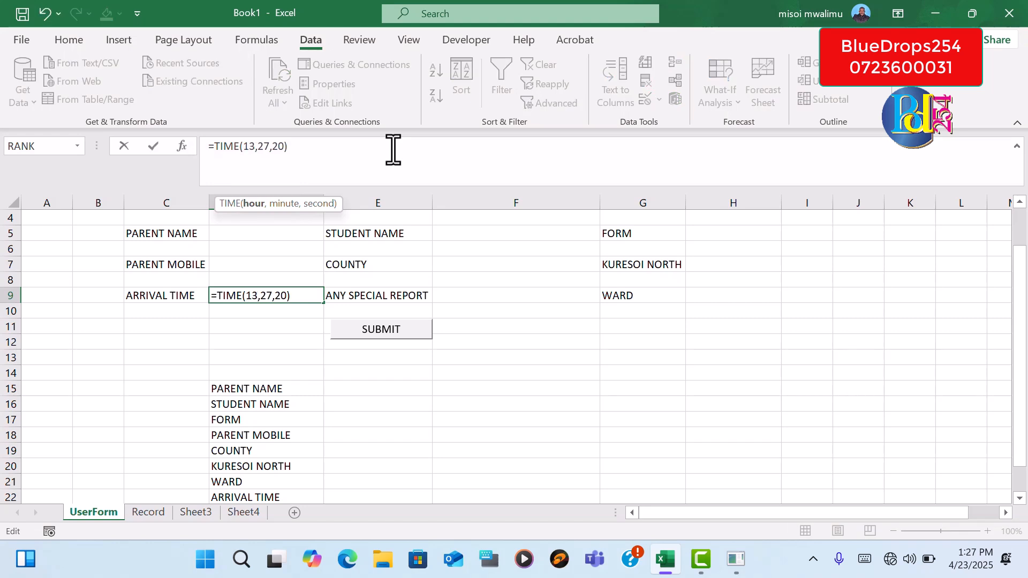
pyautogui.click(295, 154)
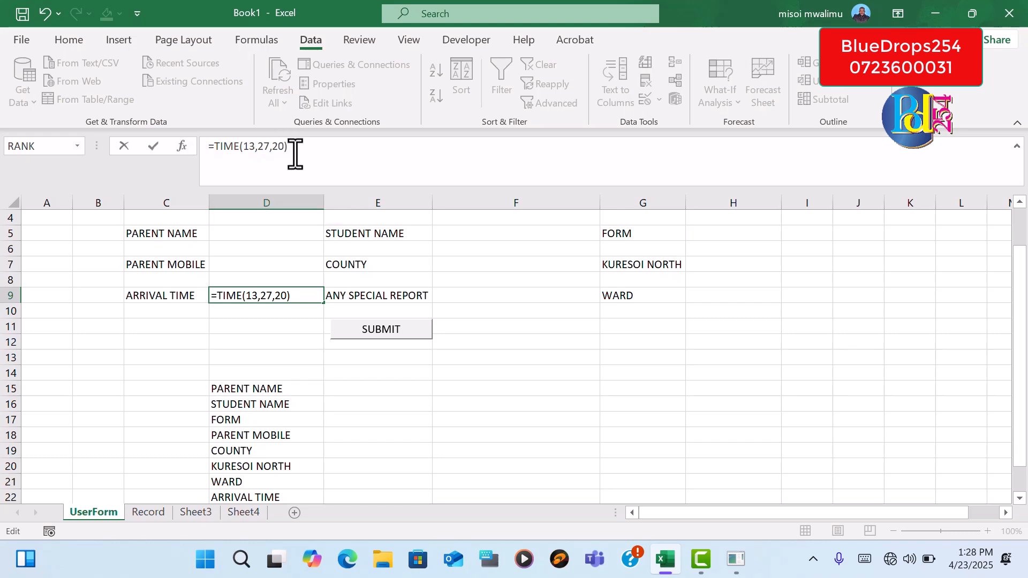
pyautogui.press('Return')
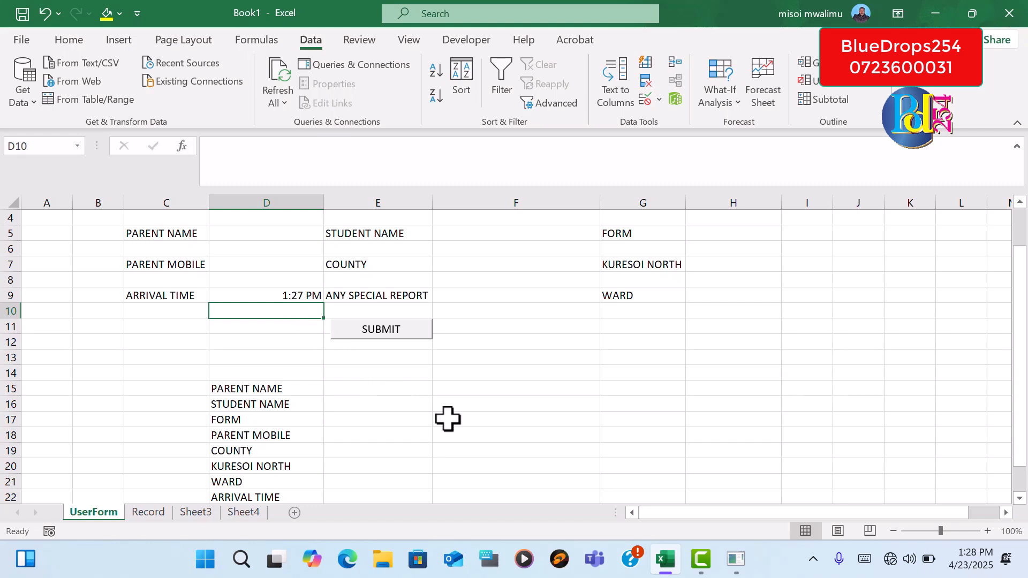
# Add a data validation list with the source Yes,No to the ANY SPECIAL REPORT entry cell F9 and check its drop-down without choosing an option
pyautogui.click(437, 295)
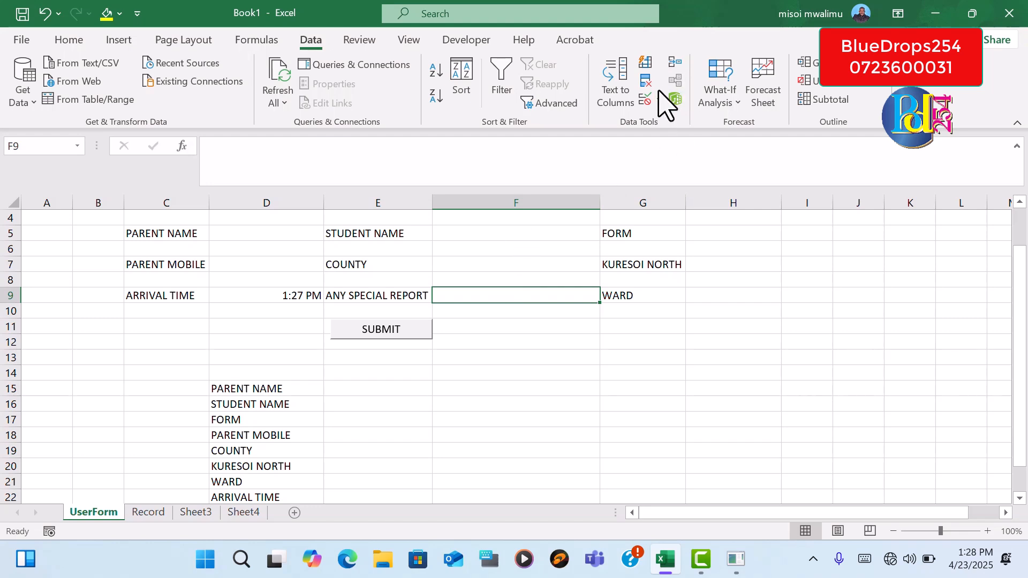
pyautogui.click(646, 99)
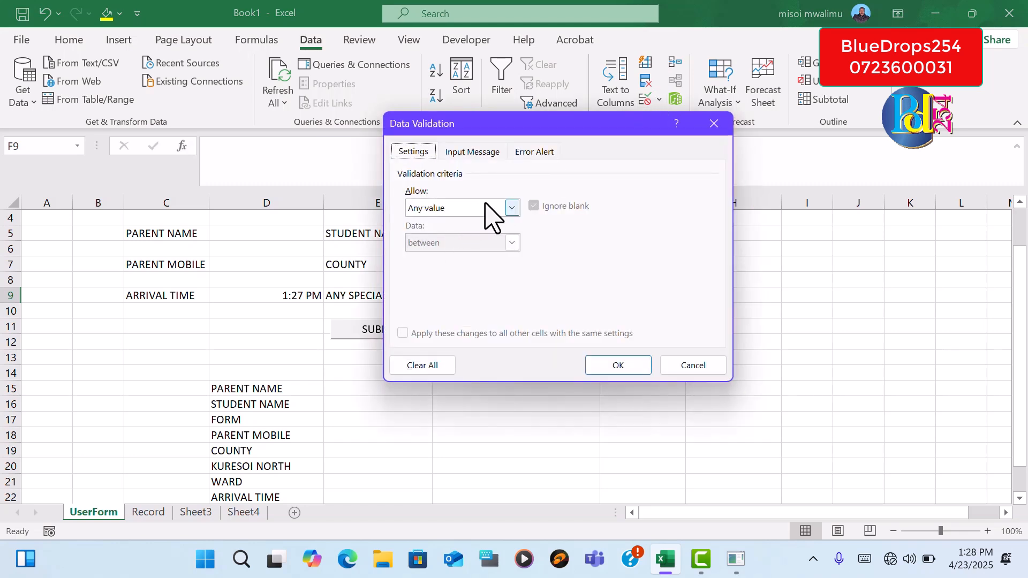
pyautogui.click(511, 208)
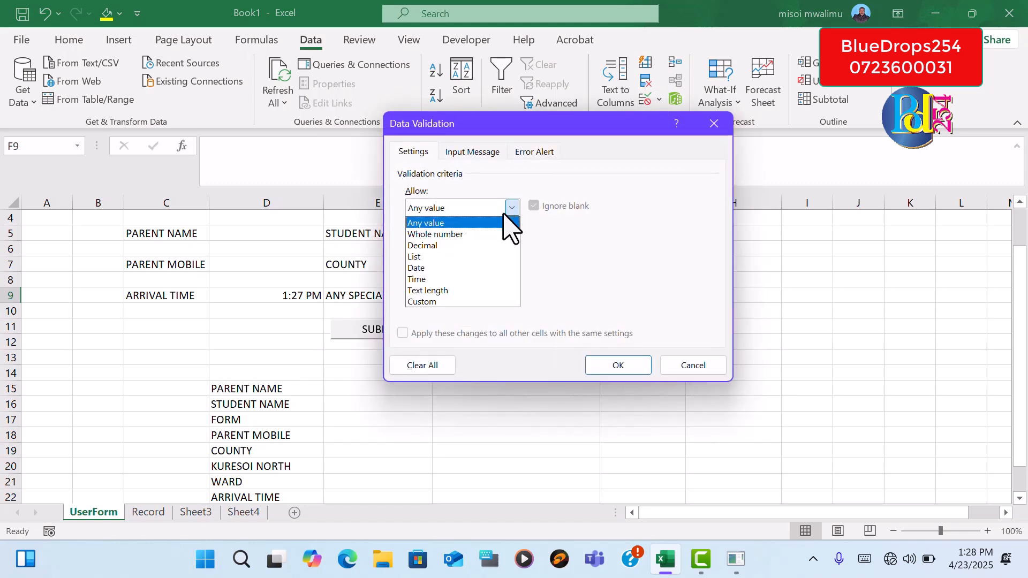
pyautogui.click(471, 257)
pyautogui.click(501, 279)
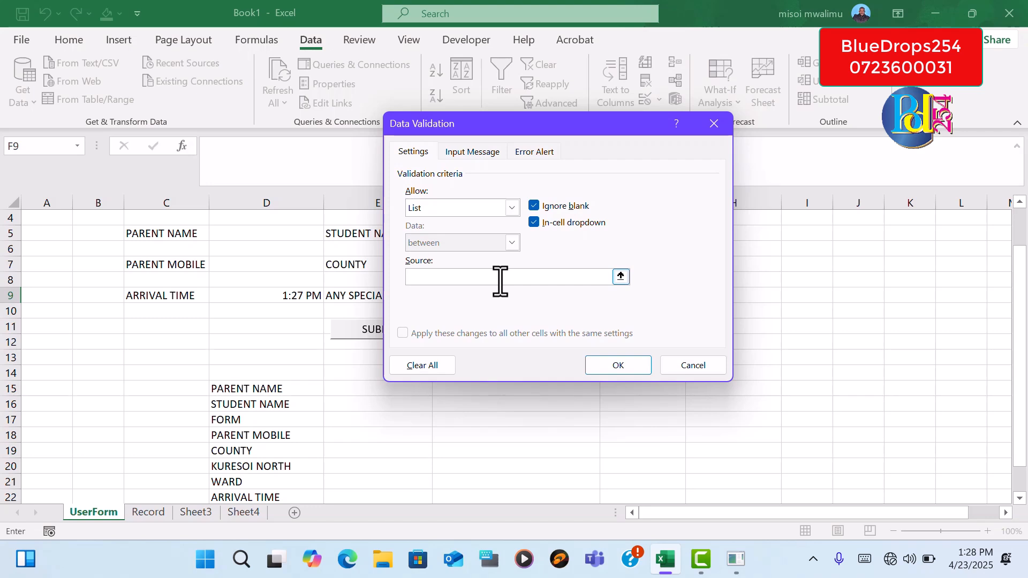
pyautogui.write('Ye')
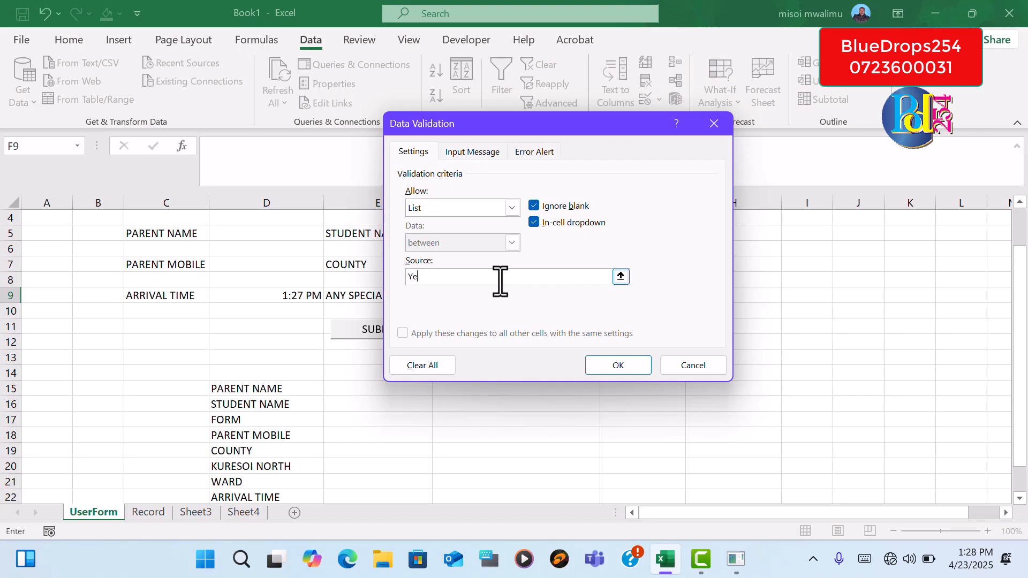
pyautogui.write('s,No')
pyautogui.click(640, 364)
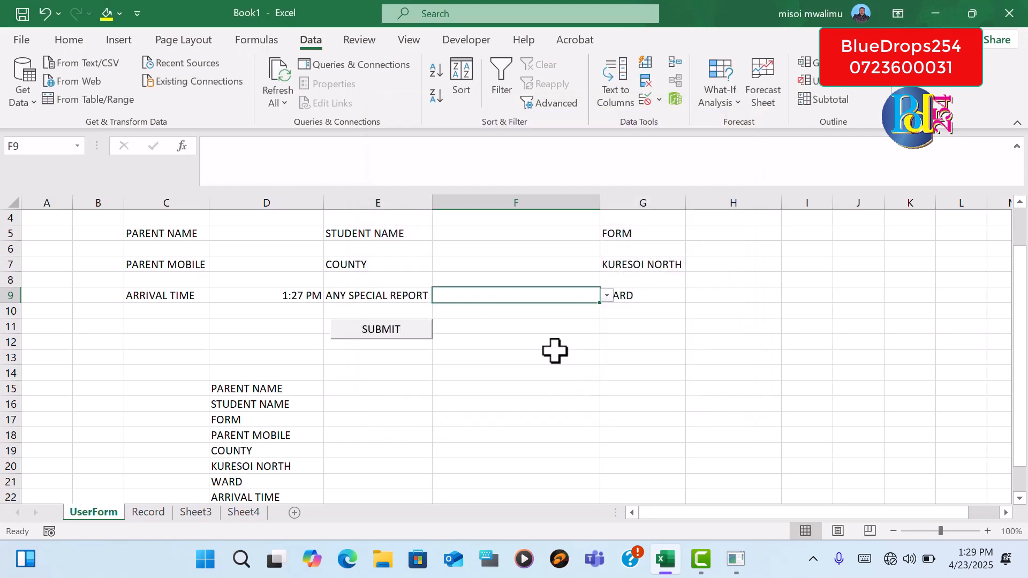
pyautogui.click(607, 295)
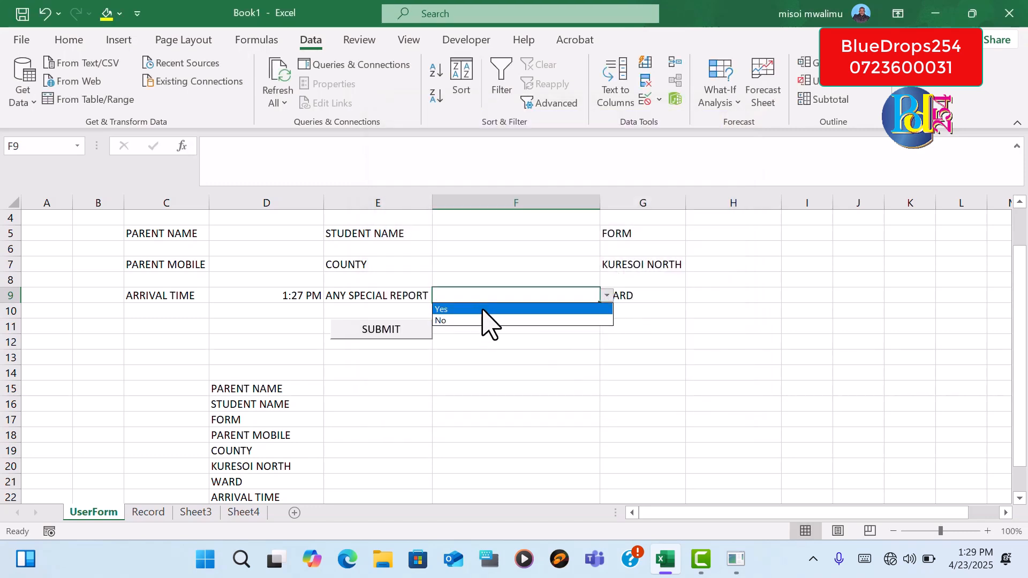
pyautogui.press('Escape')
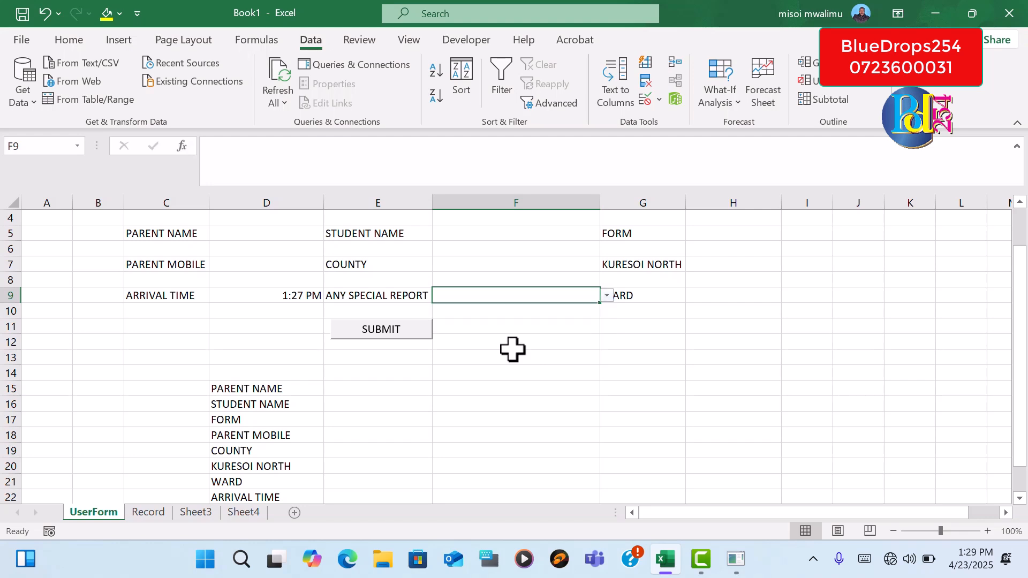
# Begin an IF formula in F10 with the condition F9="Yes"
pyautogui.click(486, 314)
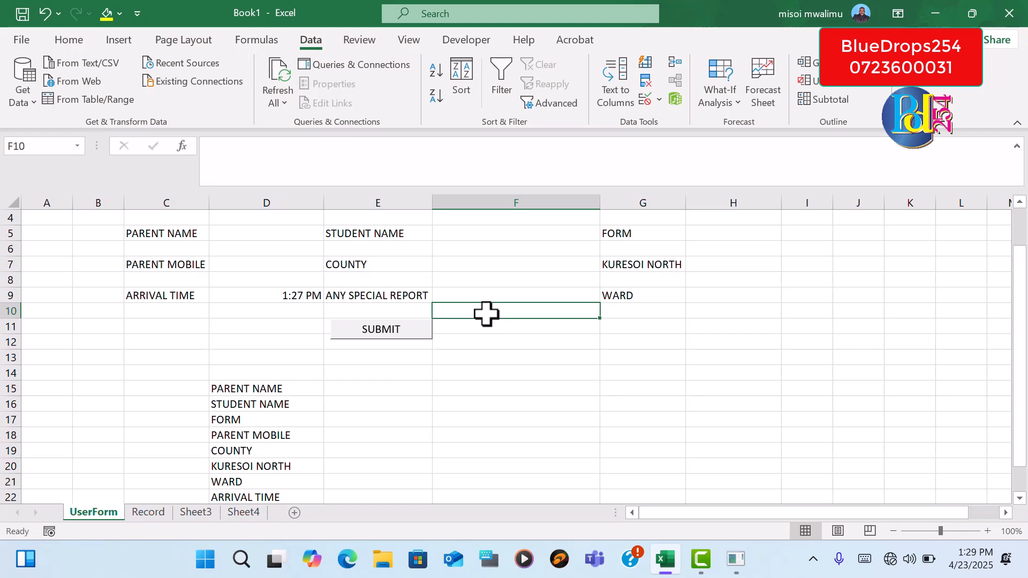
pyautogui.write('=')
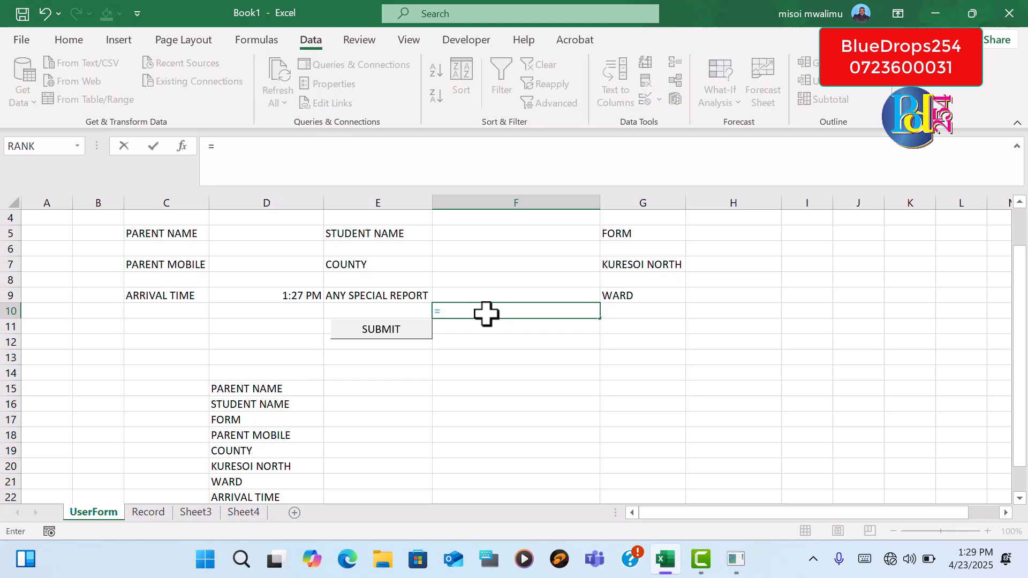
pyautogui.write('if')
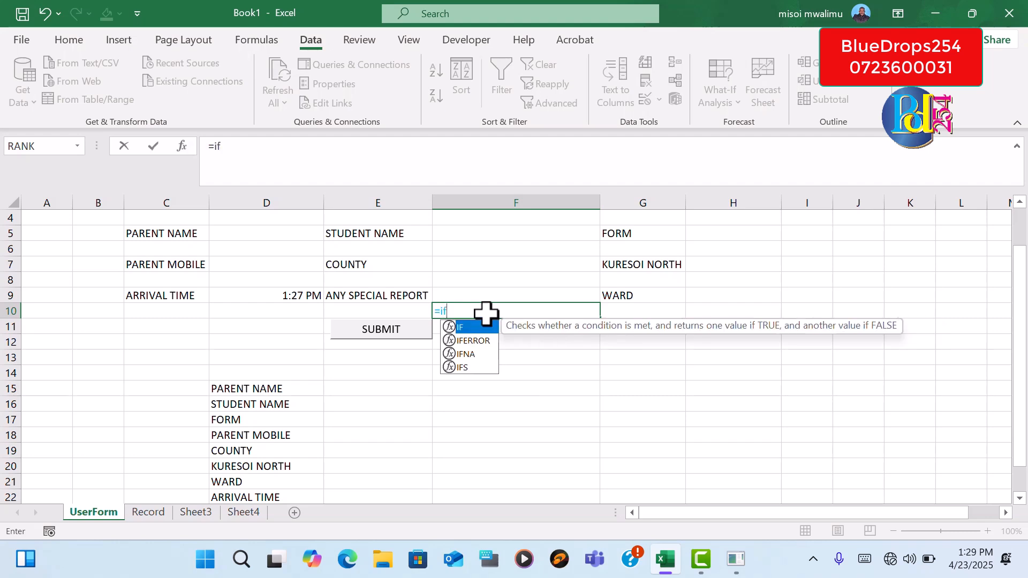
pyautogui.write('(')
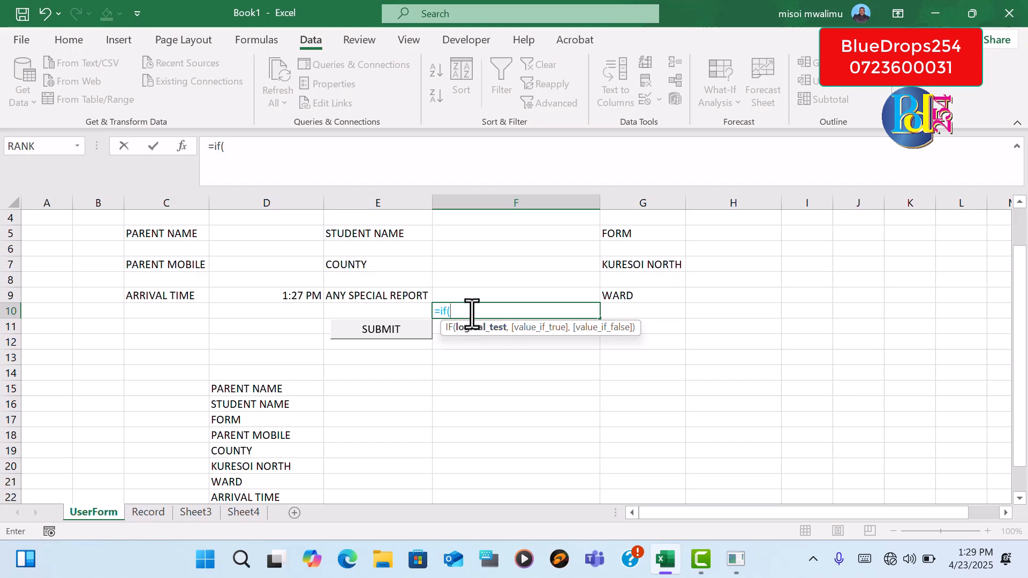
pyautogui.click(478, 294)
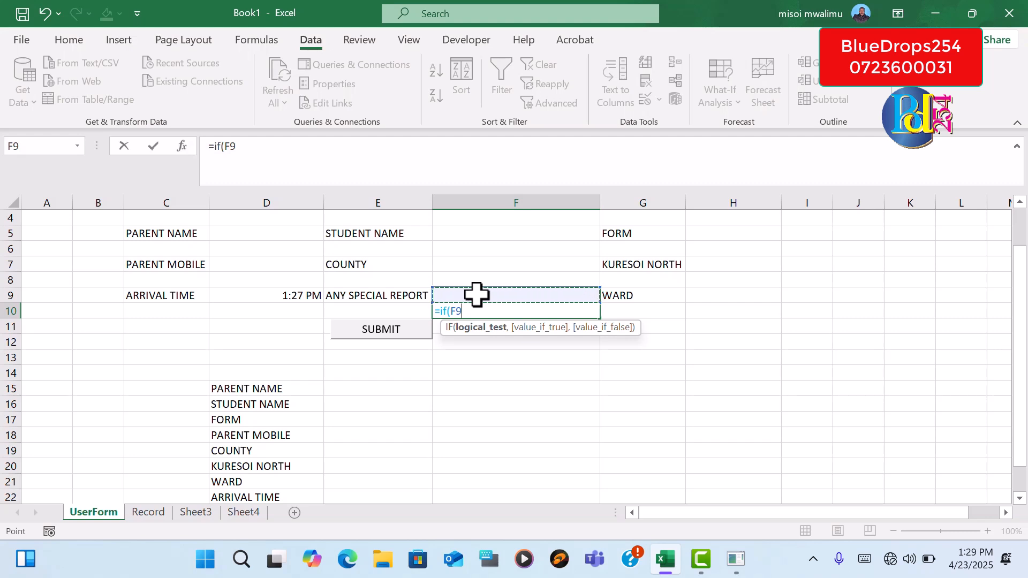
pyautogui.write('-')
pyautogui.press('BackSpace')
pyautogui.write('=Yes')
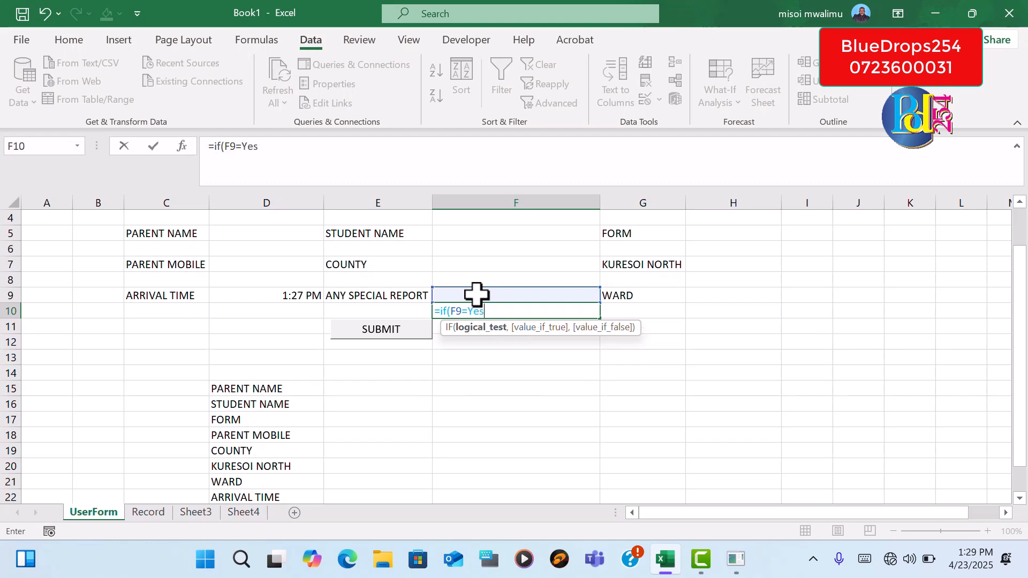
pyautogui.click(468, 311)
pyautogui.write('"')
pyautogui.click(488, 310)
pyautogui.write('",')
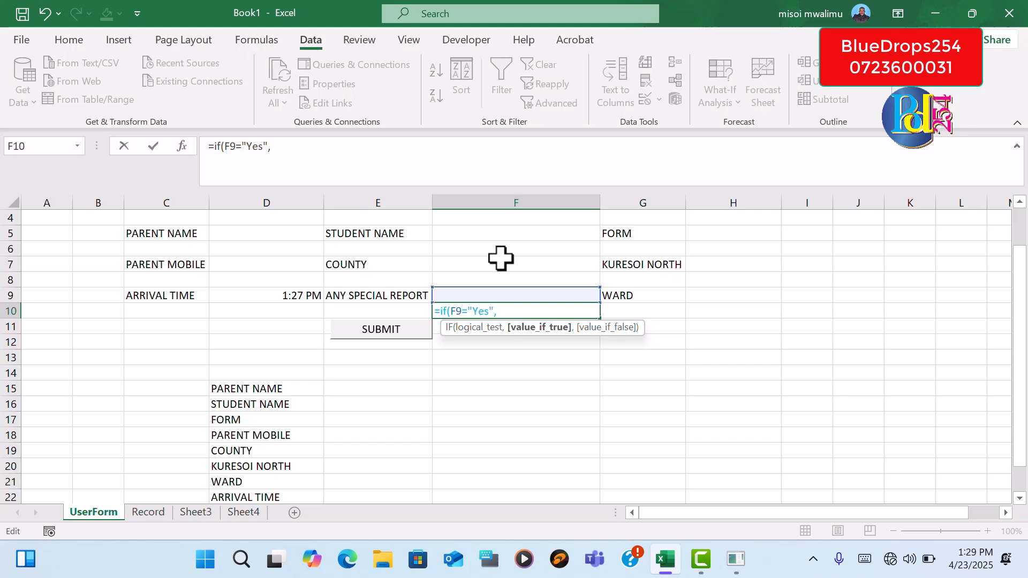
# Complete the IF formula in F10 with a value-if-true text of "Email: " followed by the school's e-mail address
pyautogui.write('"Email')
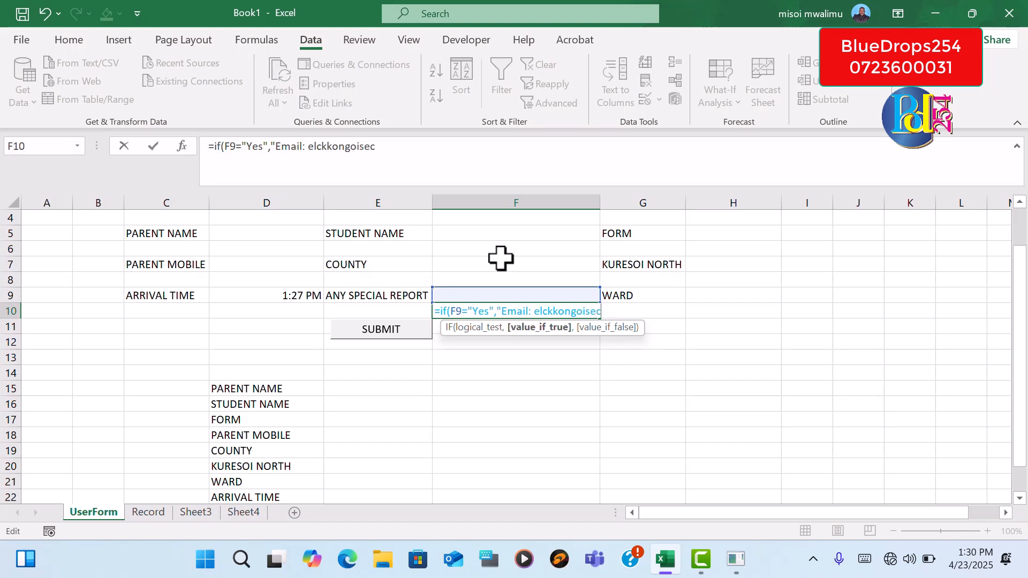
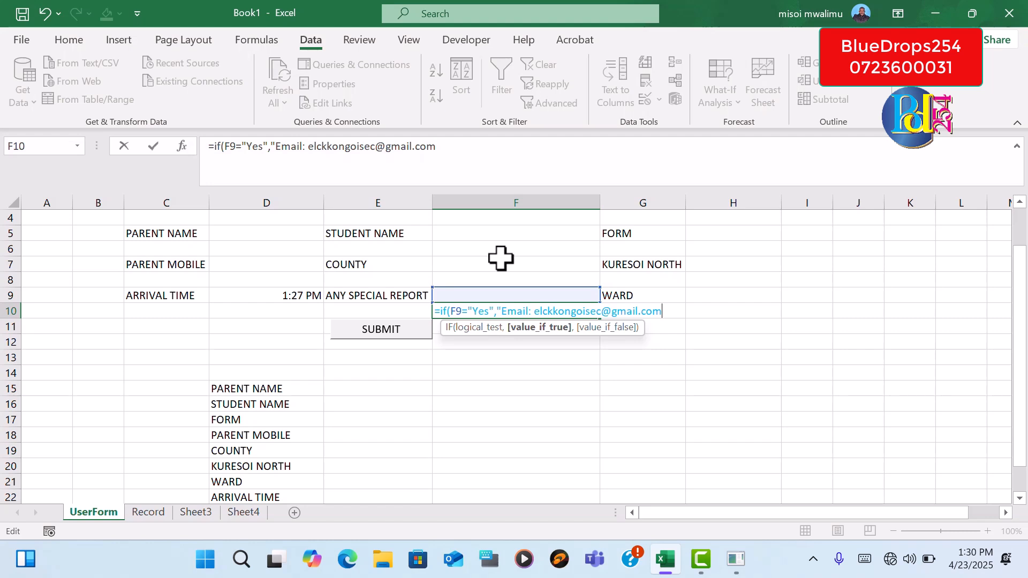
pyautogui.write('")')
pyautogui.press('Return')
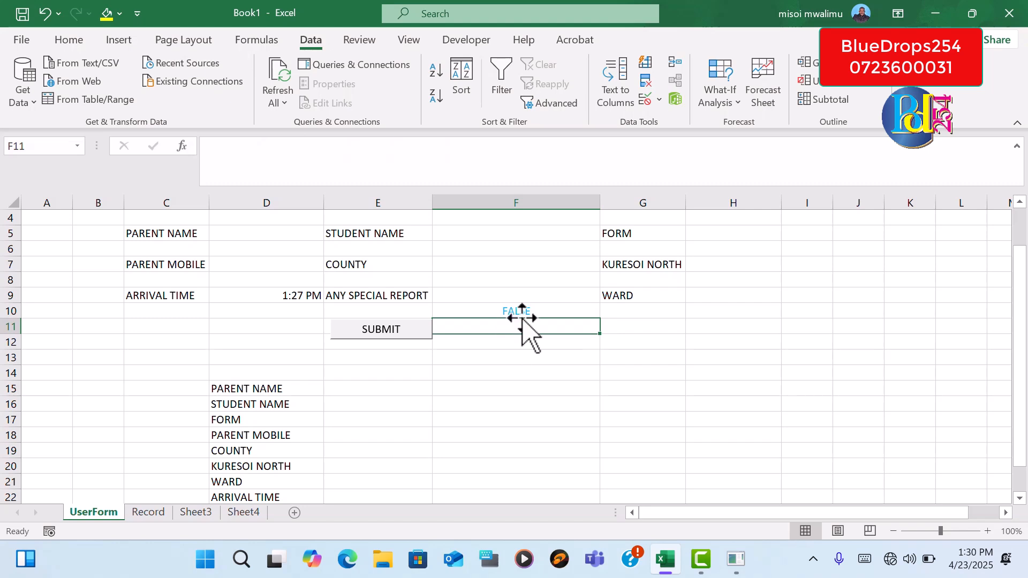
# Check the ANY SPECIAL REPORT drop-down in F9 without choosing an option
pyautogui.click(525, 310)
pyautogui.click(542, 372)
pyautogui.click(515, 295)
pyautogui.click(607, 296)
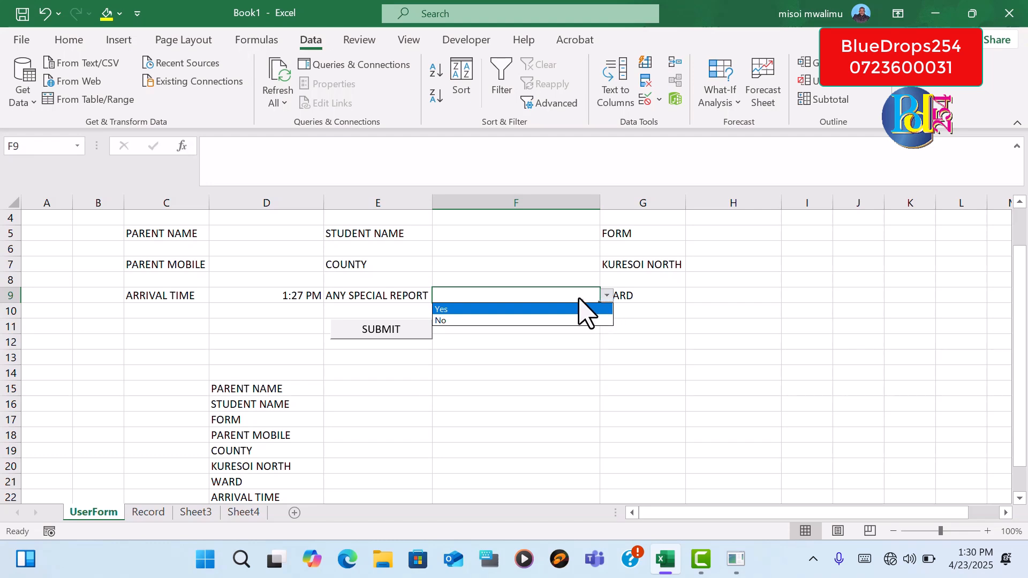
pyautogui.click(582, 296)
# Add an empty text "" as the value-if-false argument of the IF formula in F10
pyautogui.click(546, 313)
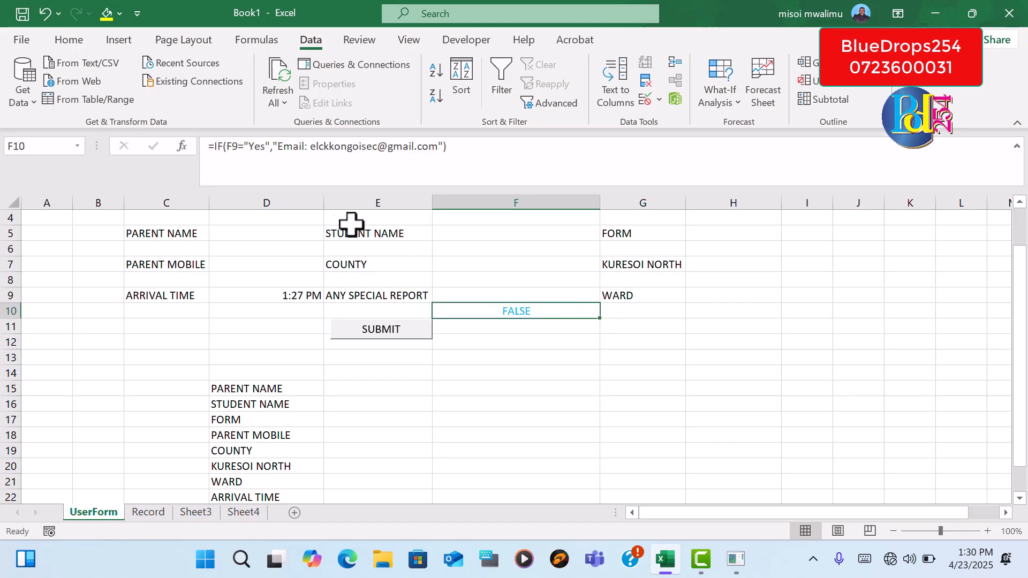
pyautogui.click(442, 147)
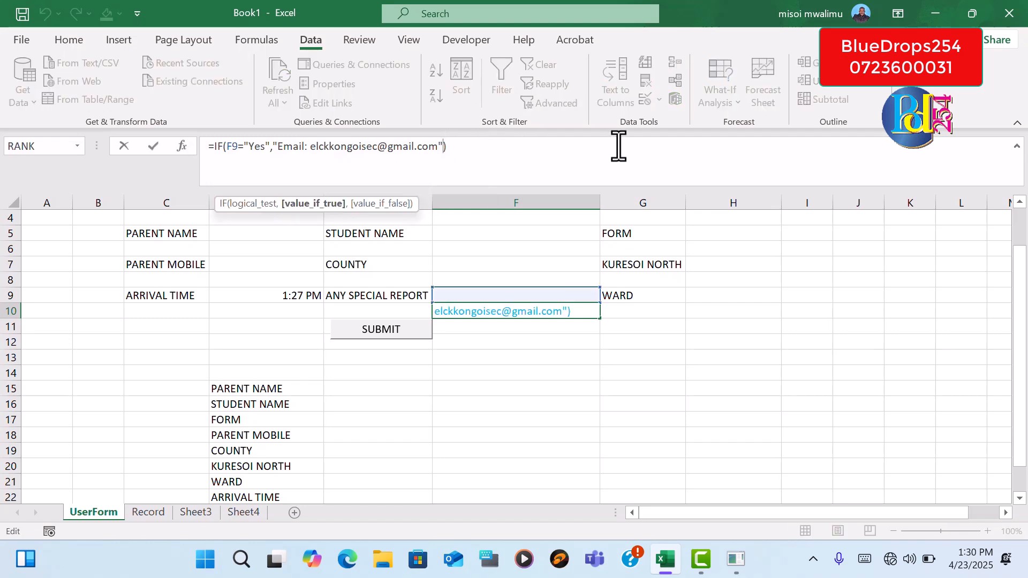
pyautogui.write('"')
pyautogui.press('BackSpace')
pyautogui.write(',""')
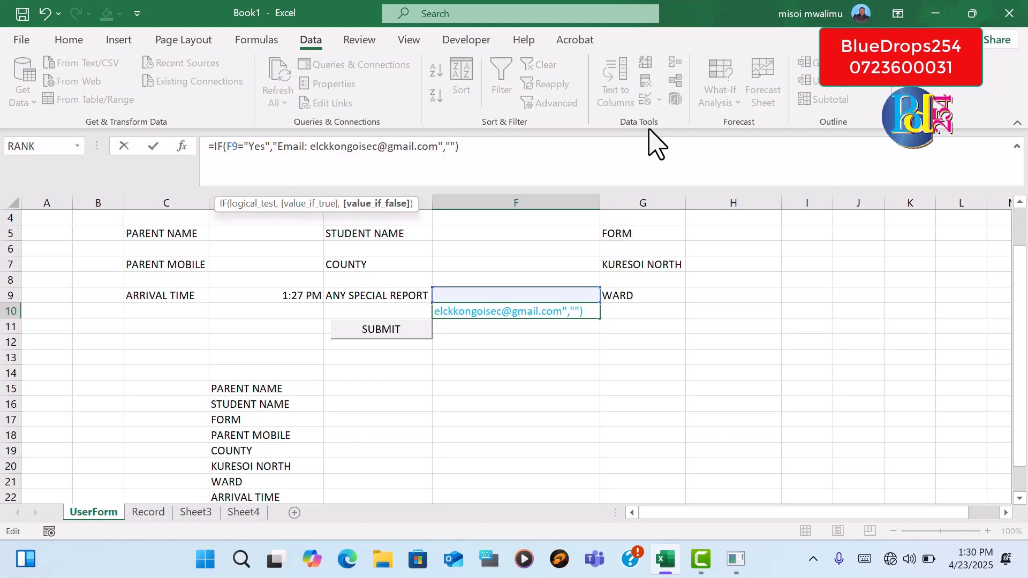
pyautogui.click(474, 145)
pyautogui.press('Return')
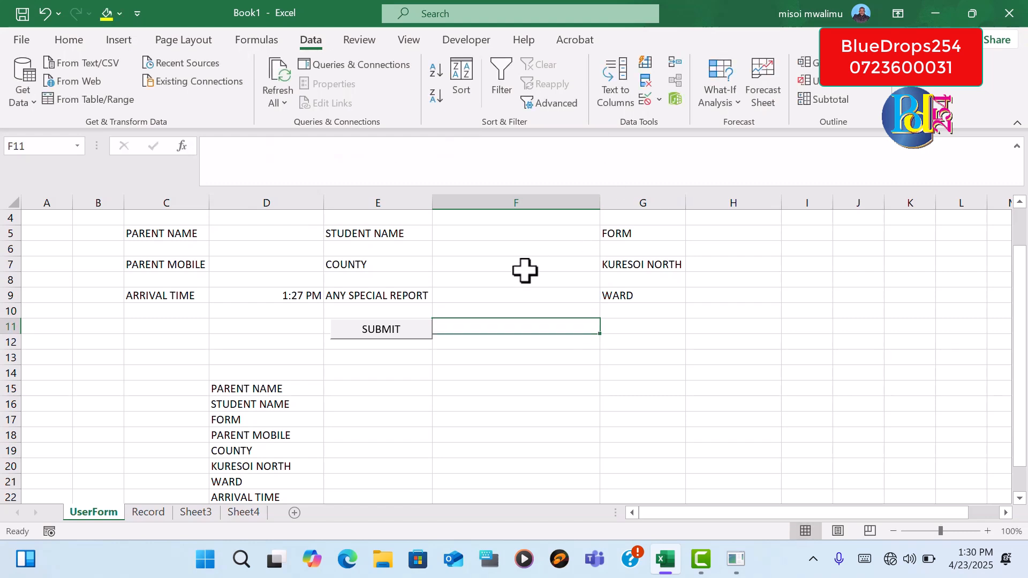
# Choose Yes from the ANY SPECIAL REPORT drop-down in F9 to test the e-mail formula below it
pyautogui.click(481, 295)
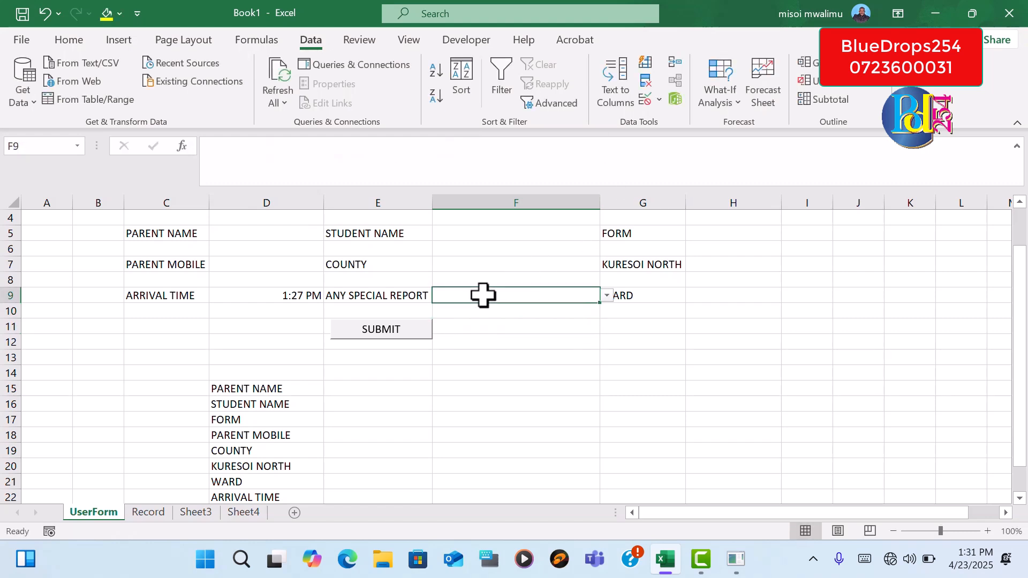
pyautogui.click(607, 296)
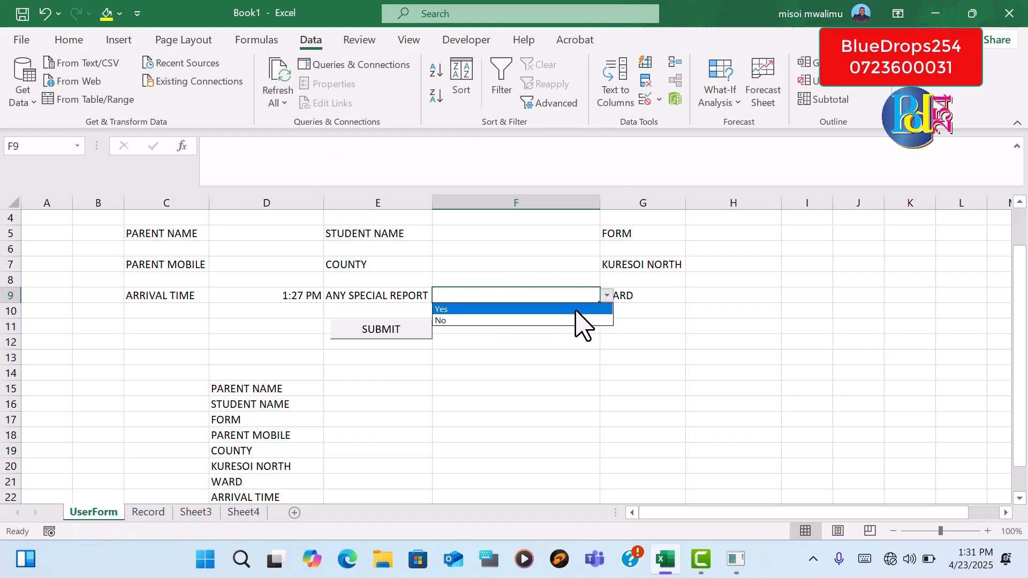
pyautogui.click(527, 308)
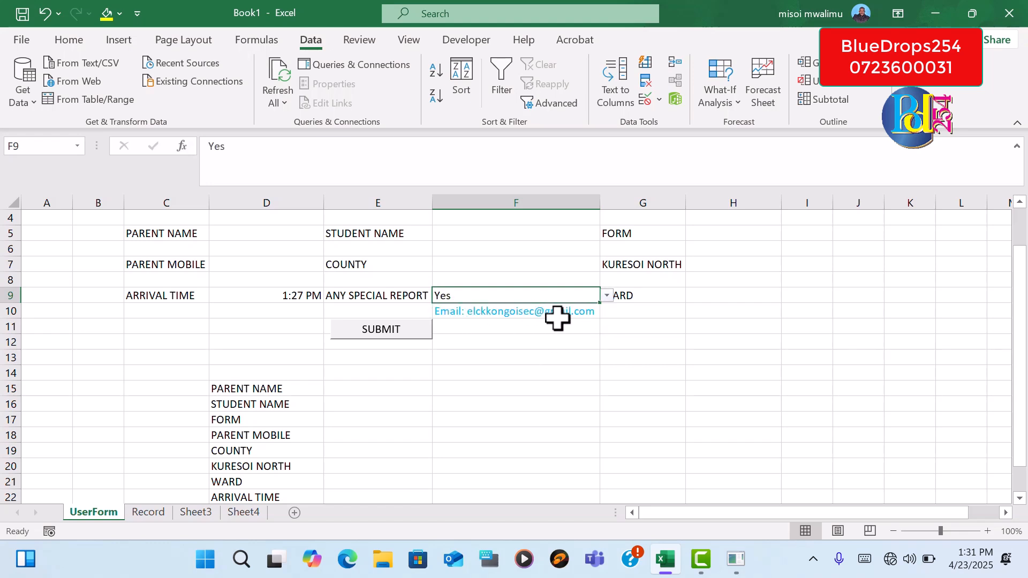
pyautogui.click(568, 341)
pyautogui.click(667, 293)
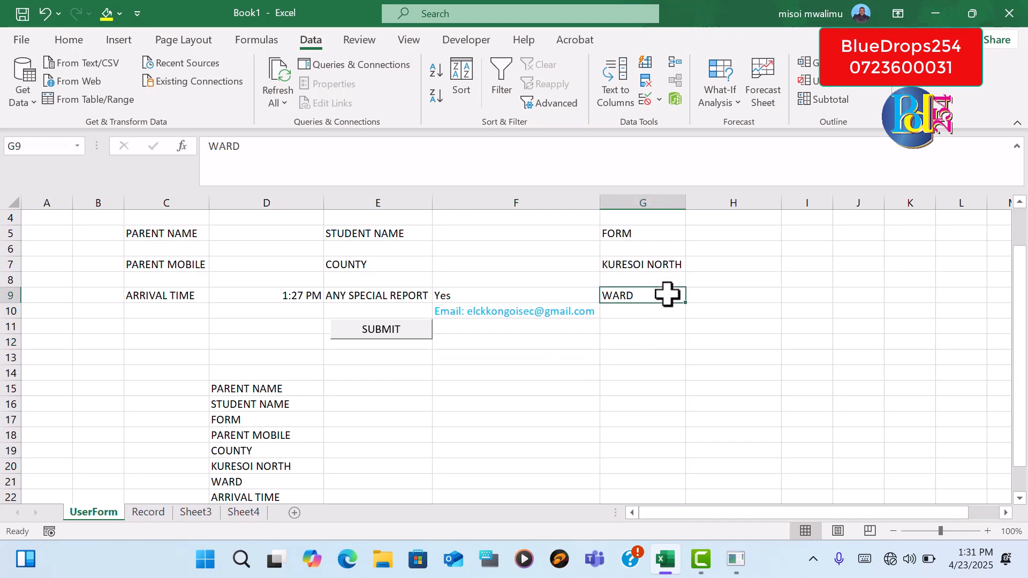
# Add a list data validation with the options Yes,No to cell H7 beside KURESOI NORTH
pyautogui.click(702, 264)
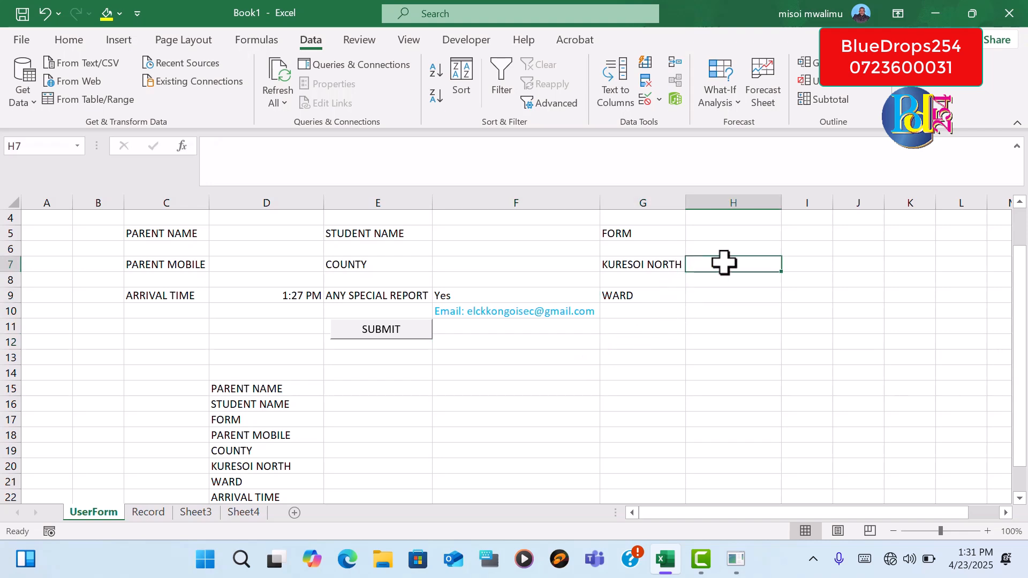
pyautogui.click(646, 99)
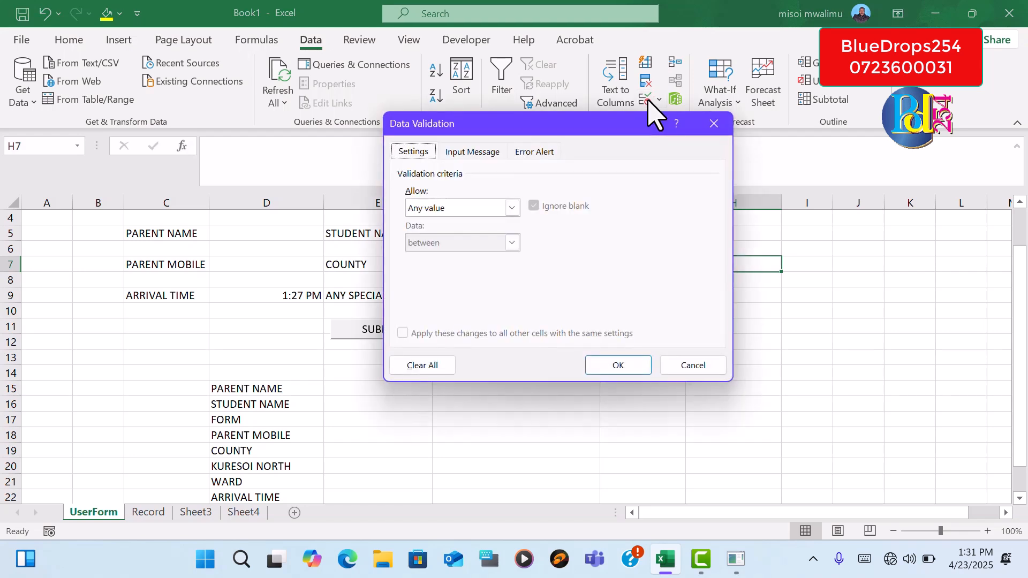
pyautogui.click(512, 208)
pyautogui.click(444, 257)
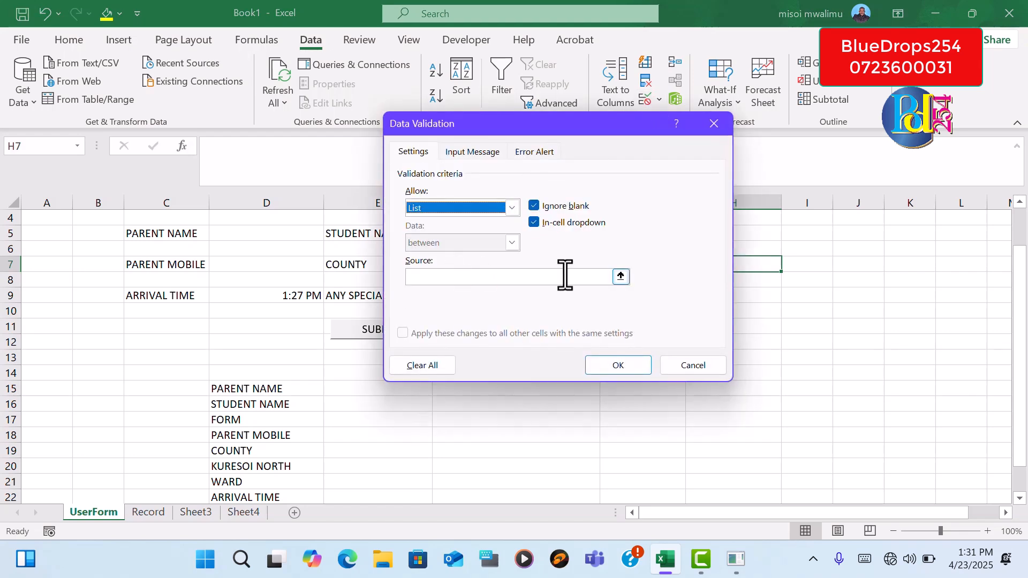
pyautogui.click(506, 277)
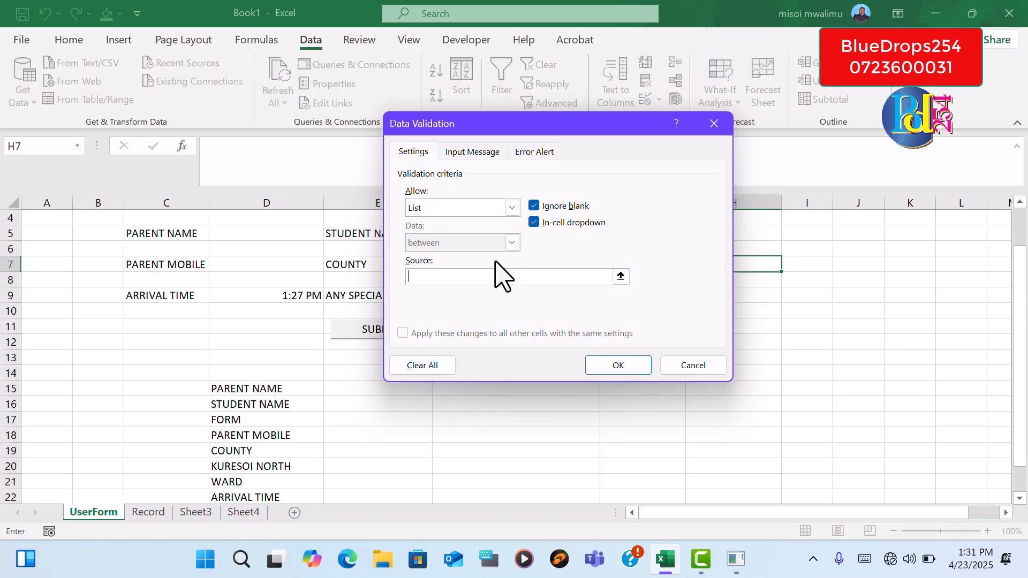
pyautogui.write('Yes,No')
pyautogui.click(625, 367)
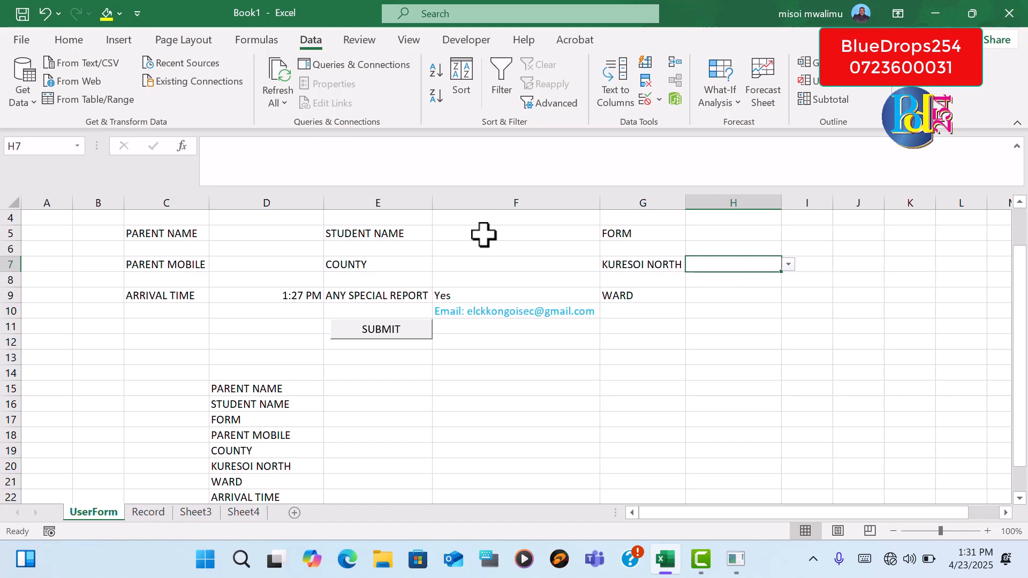
# Check the KURESOI NORTH drop-down in H7 without choosing an option
pyautogui.click(486, 264)
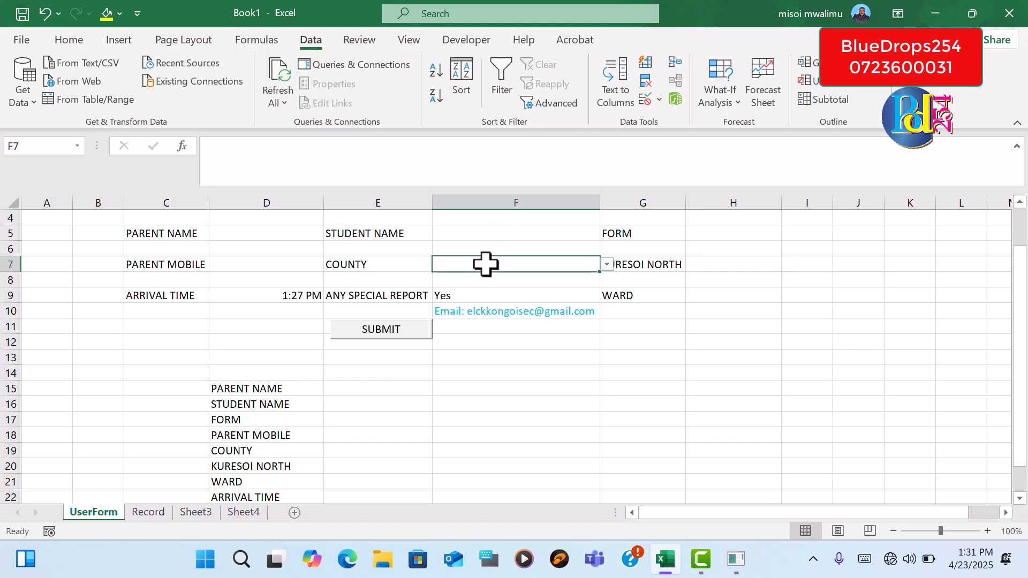
pyautogui.click(707, 265)
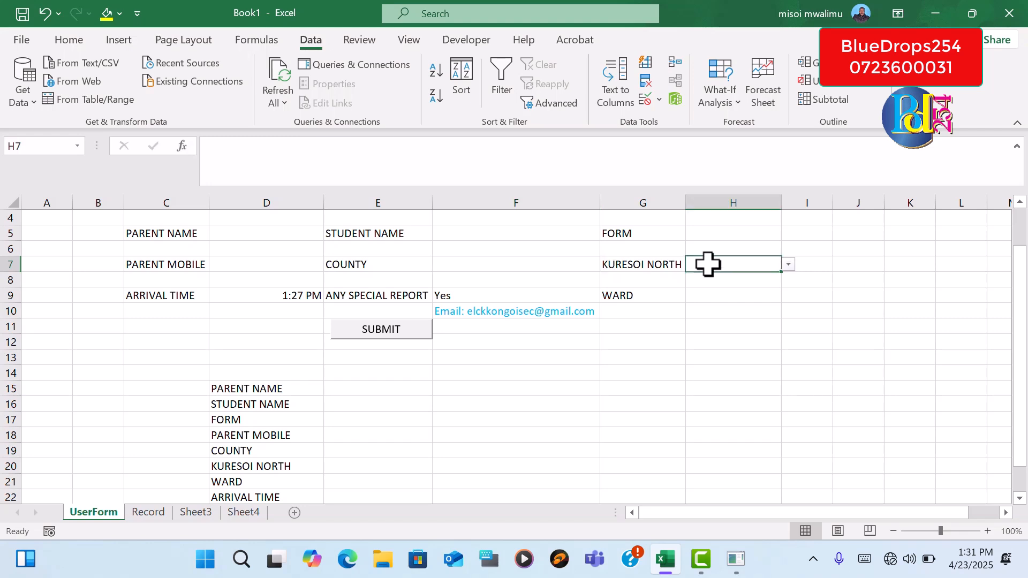
pyautogui.click(788, 266)
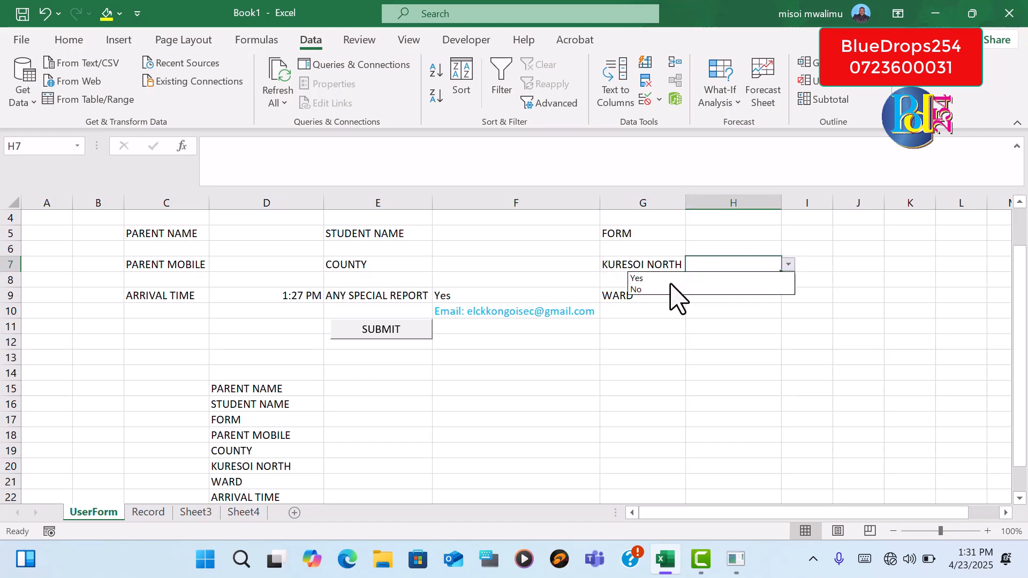
pyautogui.press('Escape')
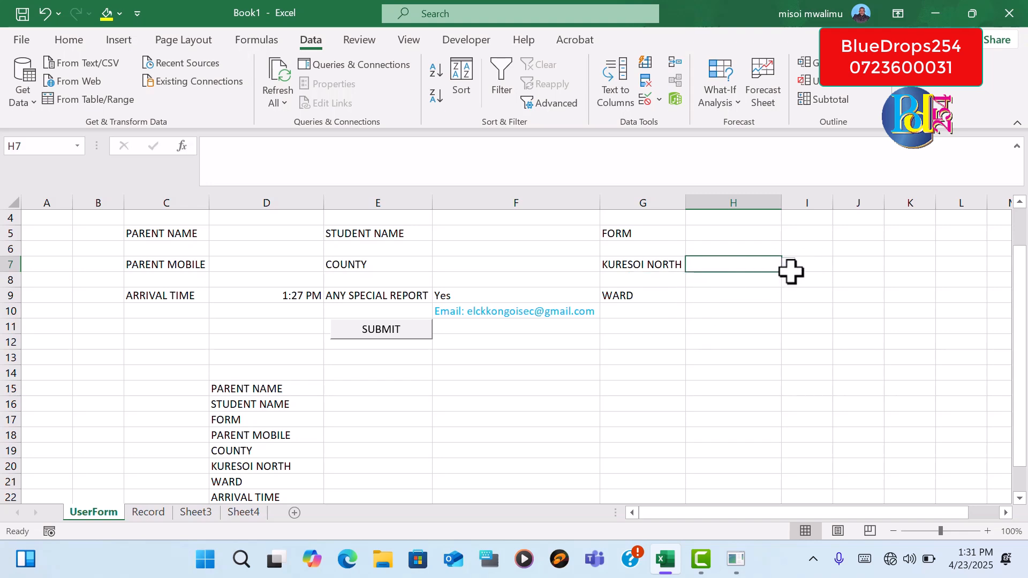
# Start an IF formula in H8 with the logical test H7="Yes"
pyautogui.click(696, 280)
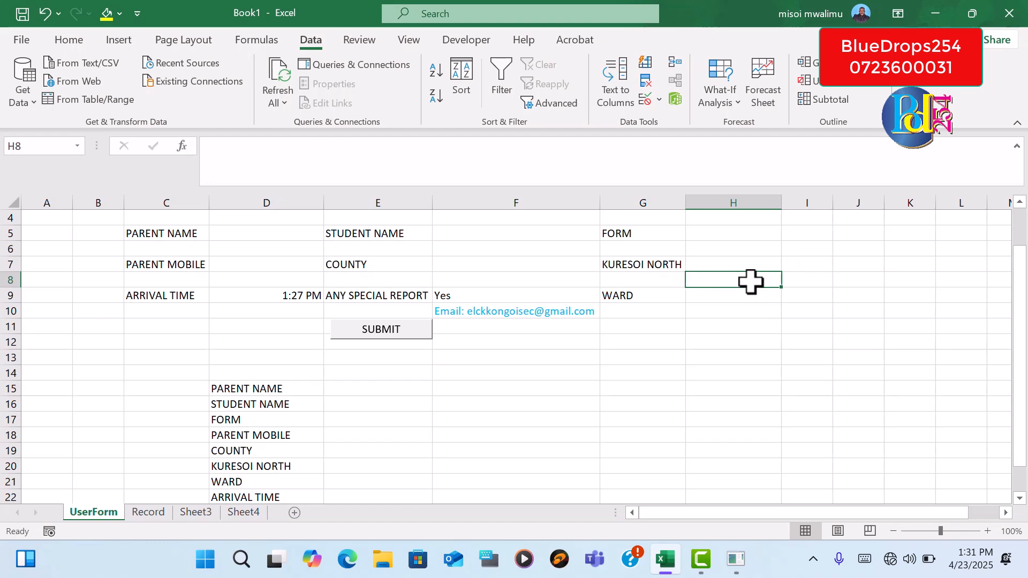
pyautogui.write('=')
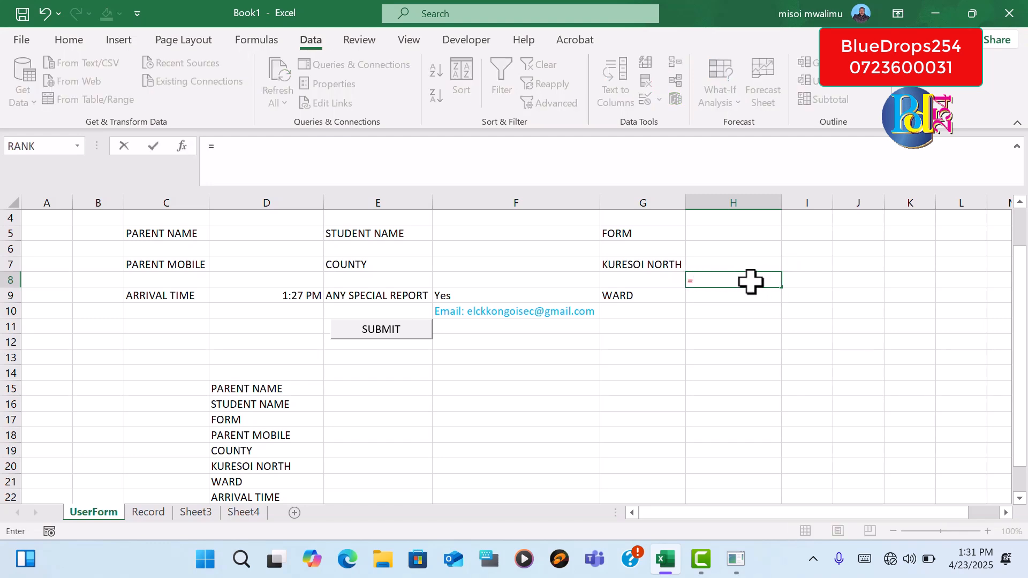
pyautogui.write('I')
pyautogui.press('BackSpace')
pyautogui.write('if')
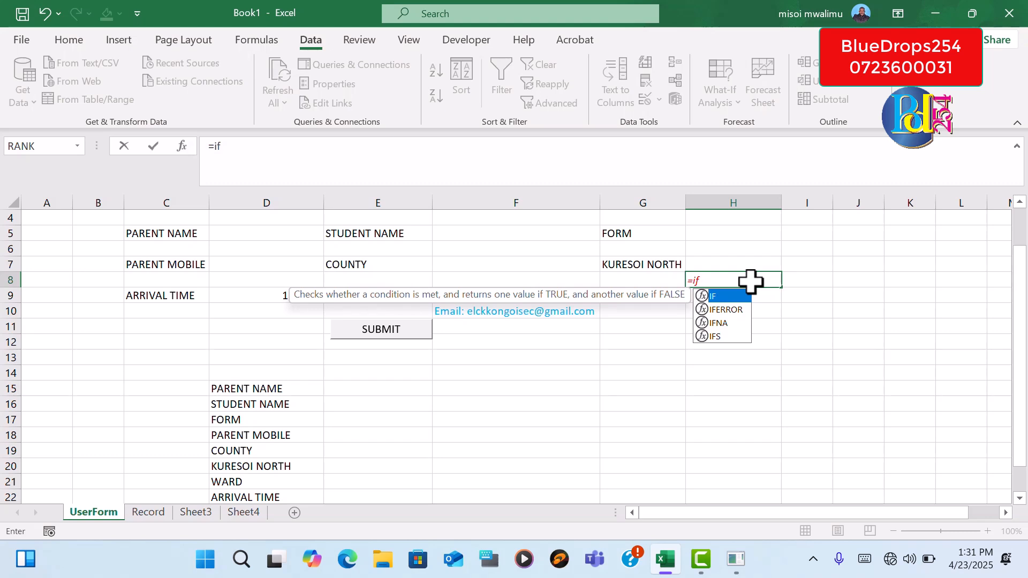
pyautogui.write('(')
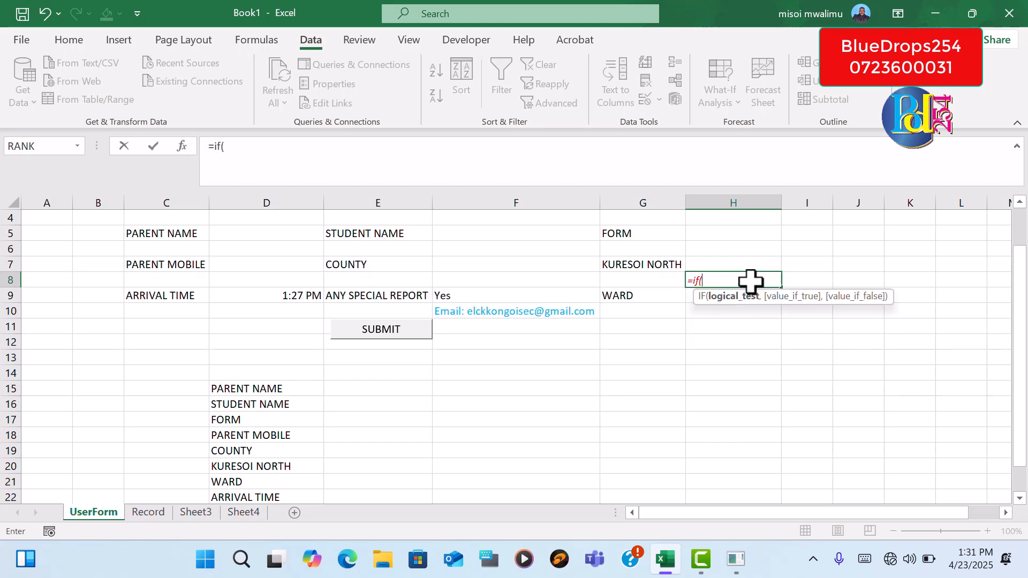
pyautogui.click(722, 262)
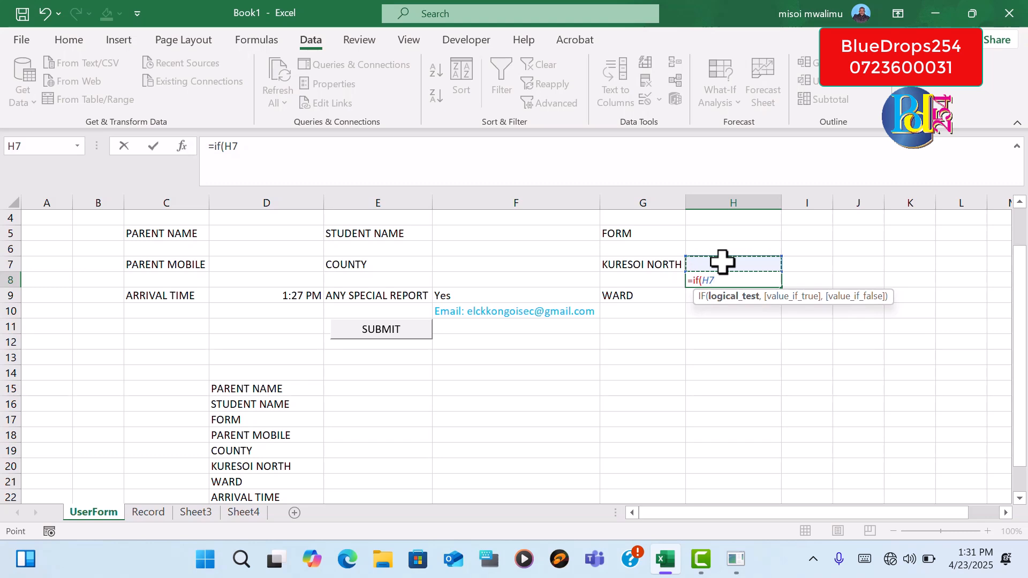
pyautogui.write('=')
pyautogui.write('Yes"')
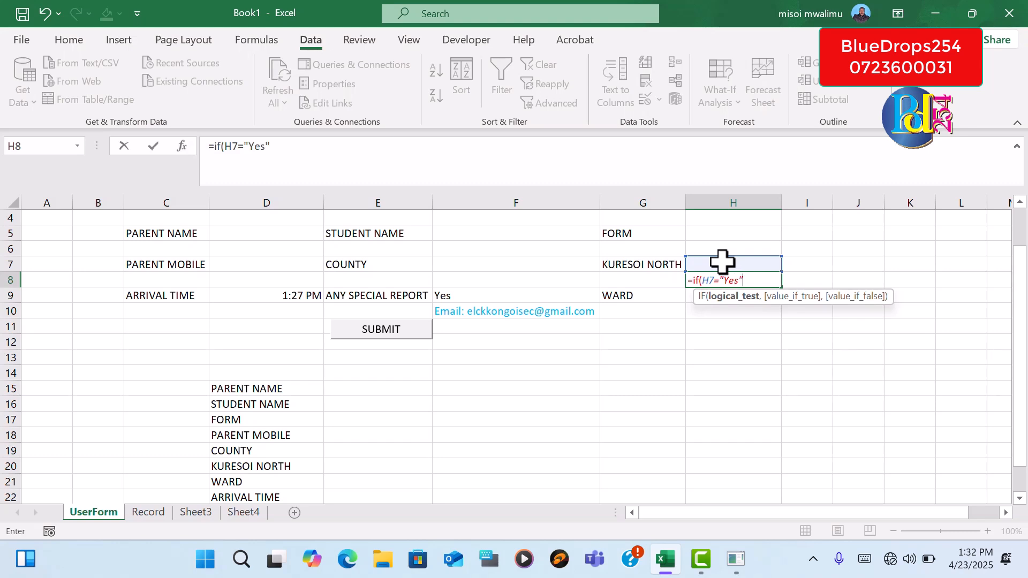
pyautogui.write(',"P')
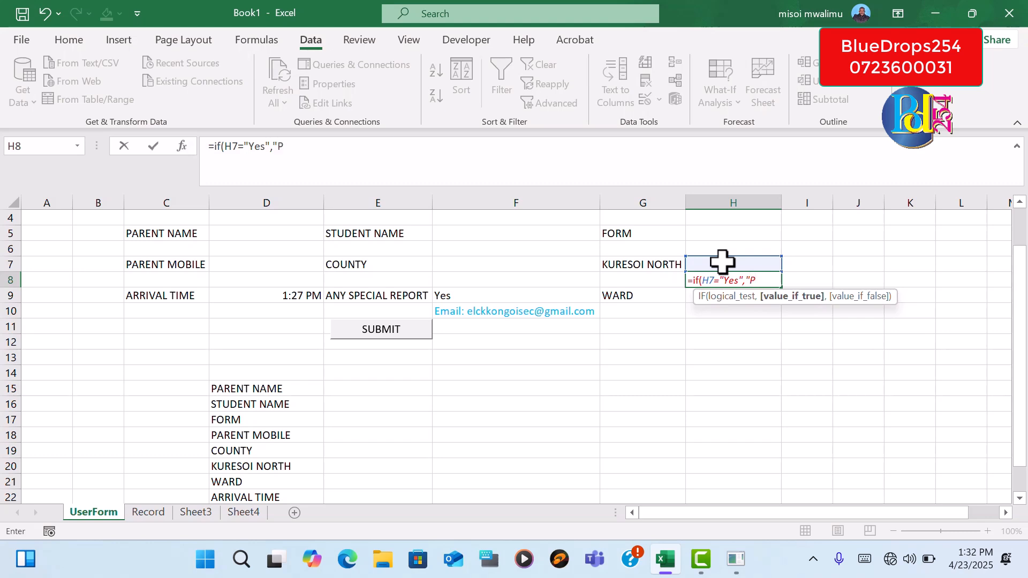
# Complete the IF formula in H8 with the value-if-true text "Please Give the Ward"
pyautogui.write('lease Give the')
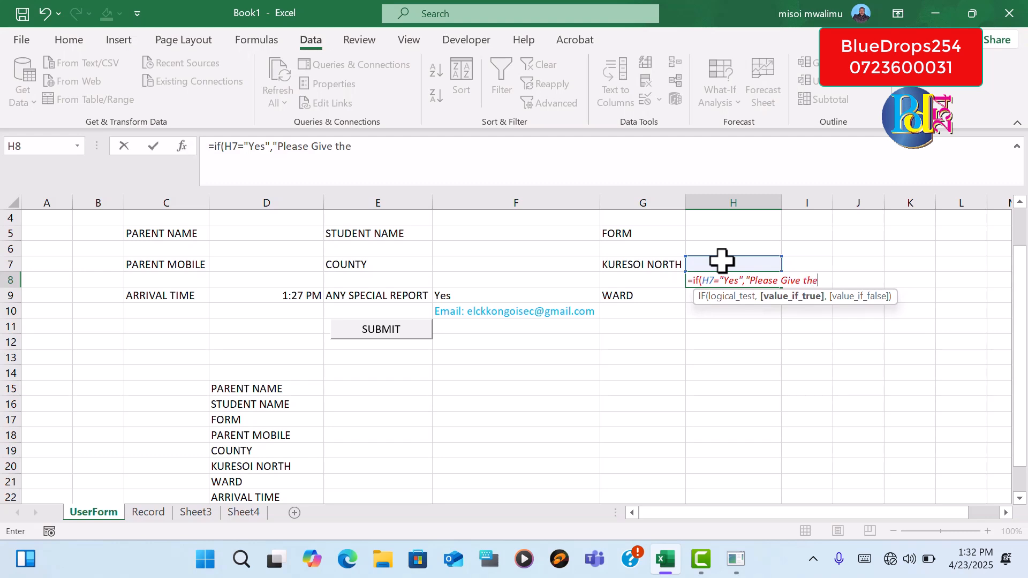
pyautogui.write(' Ward')
pyautogui.write(')')
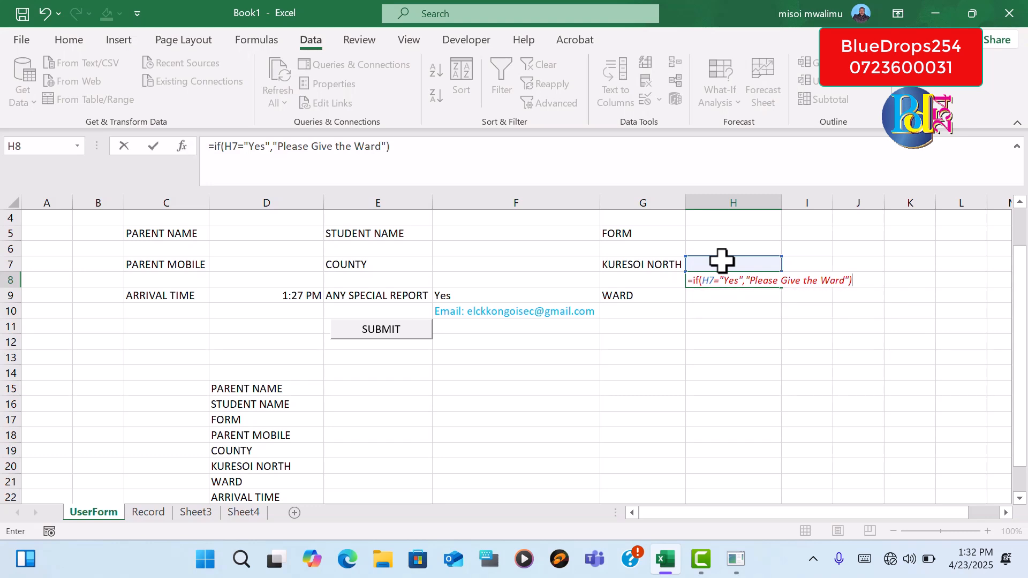
pyautogui.press('Return')
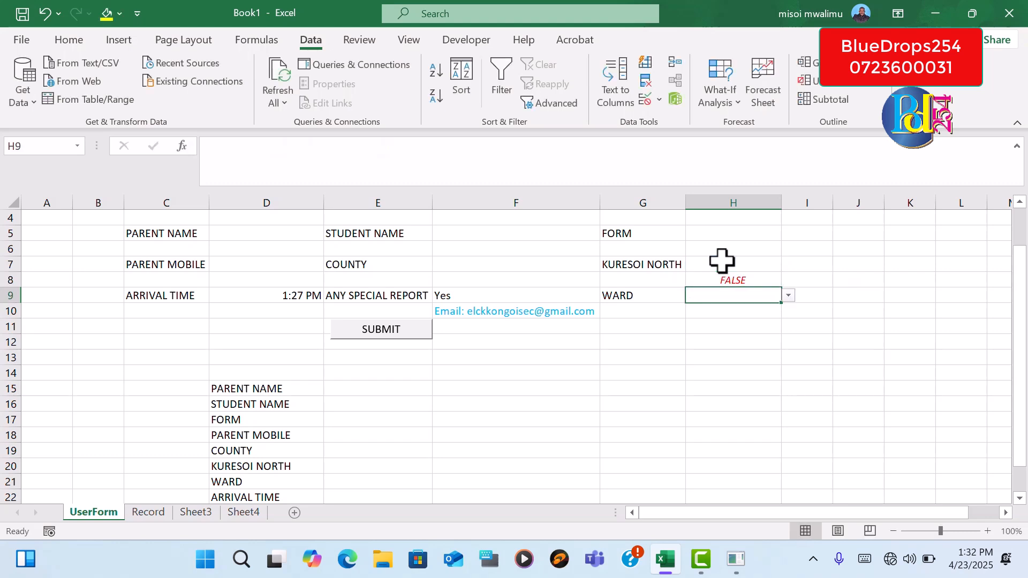
# Add an empty text "" as the value-if-false argument of the IF formula in H8
pyautogui.click(727, 279)
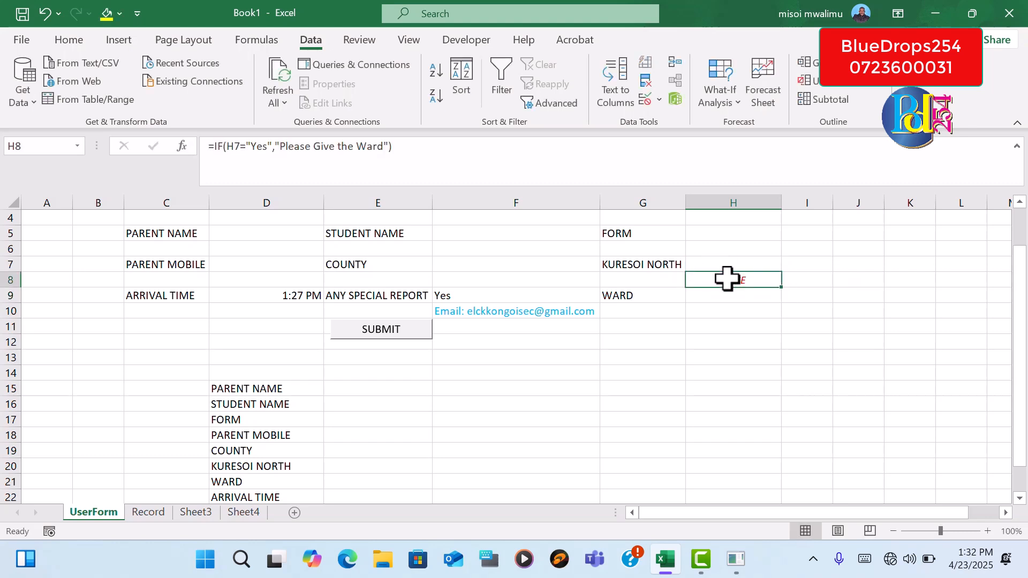
pyautogui.click(748, 264)
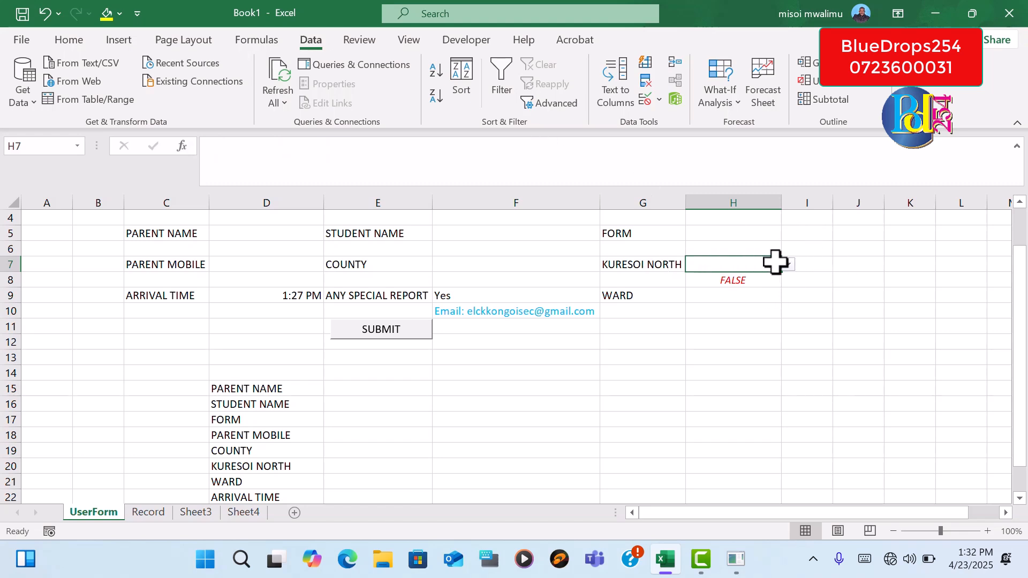
pyautogui.click(754, 281)
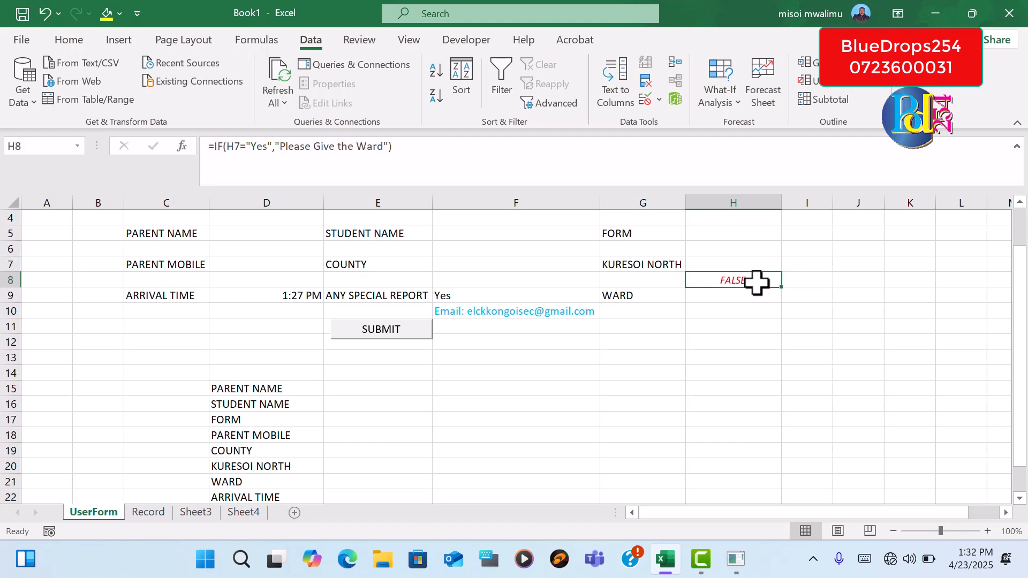
pyautogui.click(394, 147)
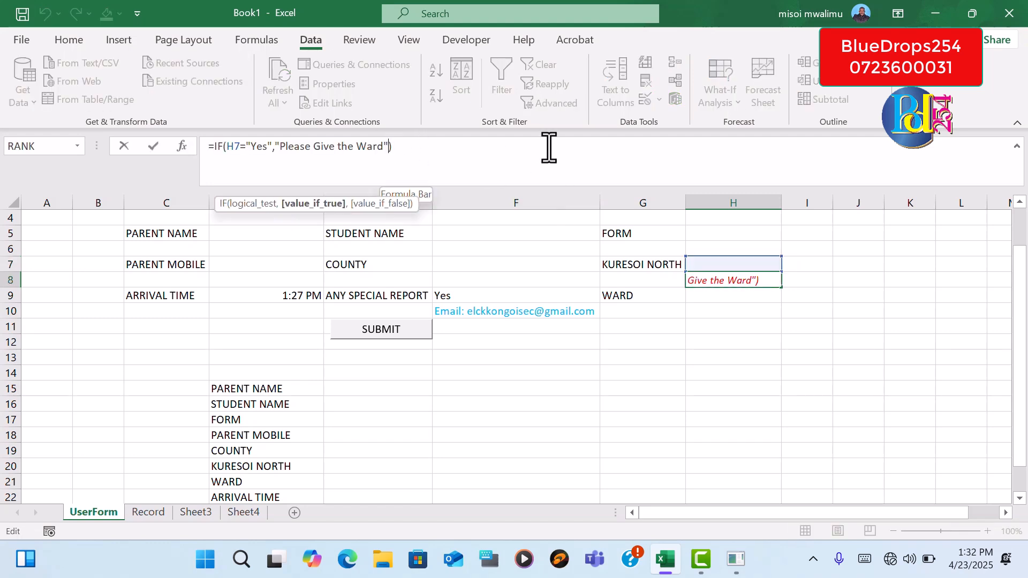
pyautogui.write(',')
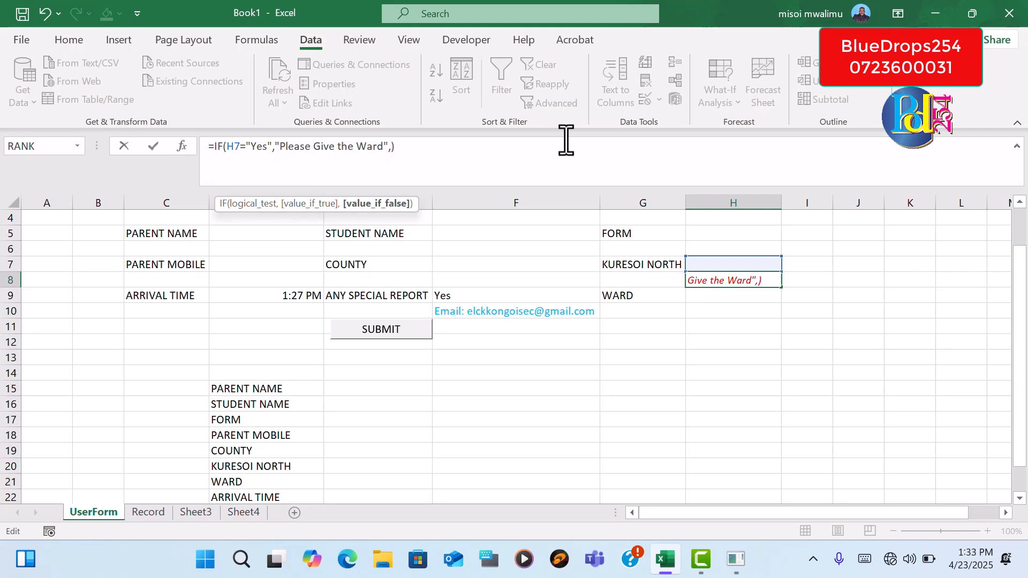
pyautogui.write('""')
pyautogui.click(412, 149)
pyautogui.press('Return')
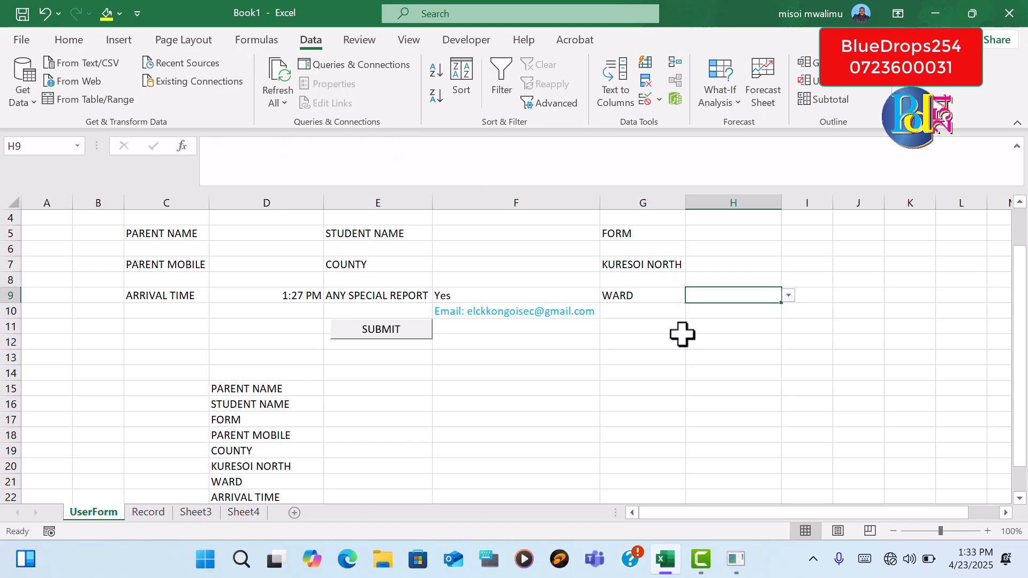
# Choose Yes from the KURESOI NORTH drop-down in H7 to test the ward prompt formula
pyautogui.click(712, 262)
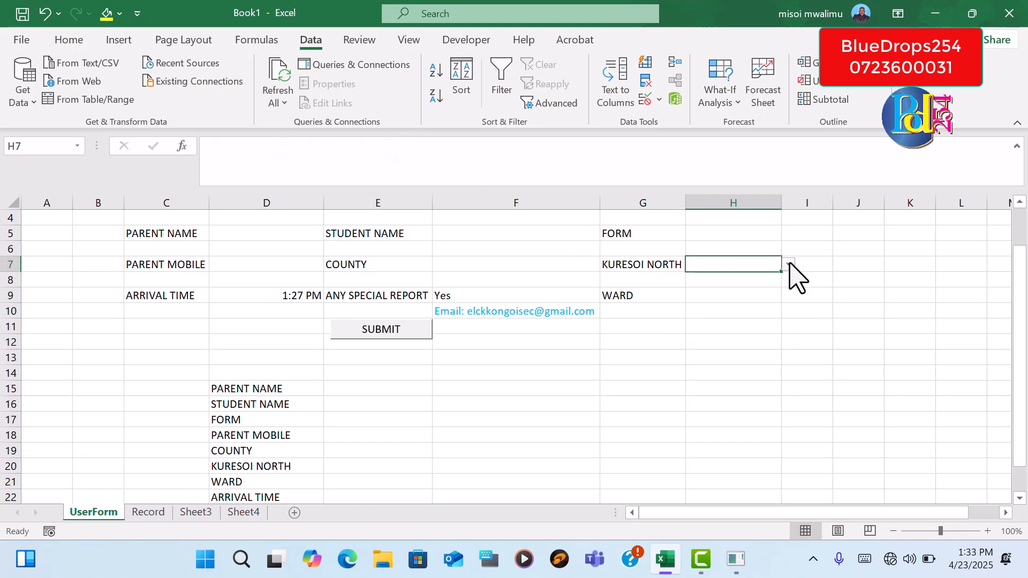
pyautogui.click(788, 265)
pyautogui.click(752, 278)
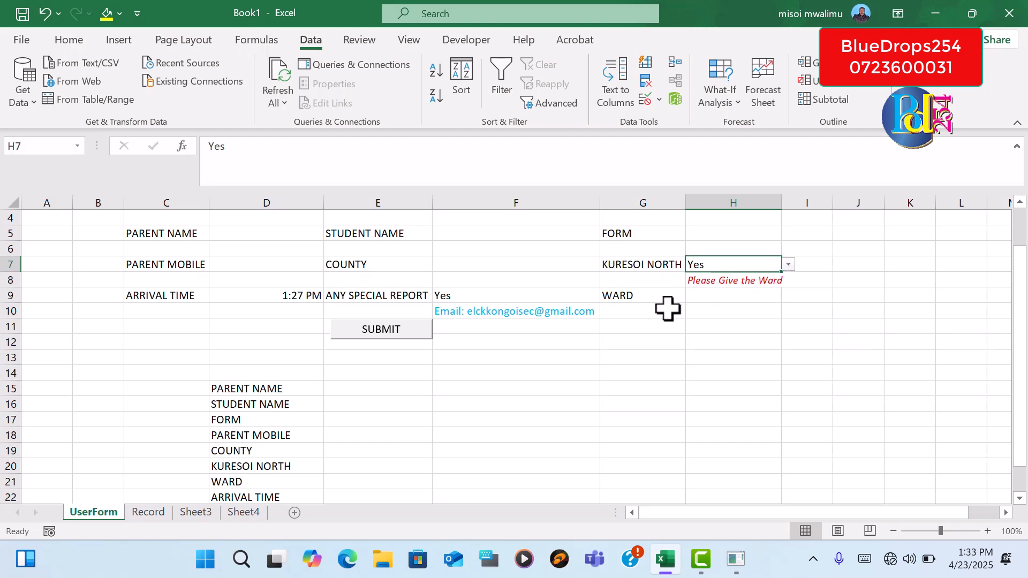
# Check the ward options in the WARD drop-down in H9 without choosing one
pyautogui.click(734, 297)
pyautogui.click(788, 296)
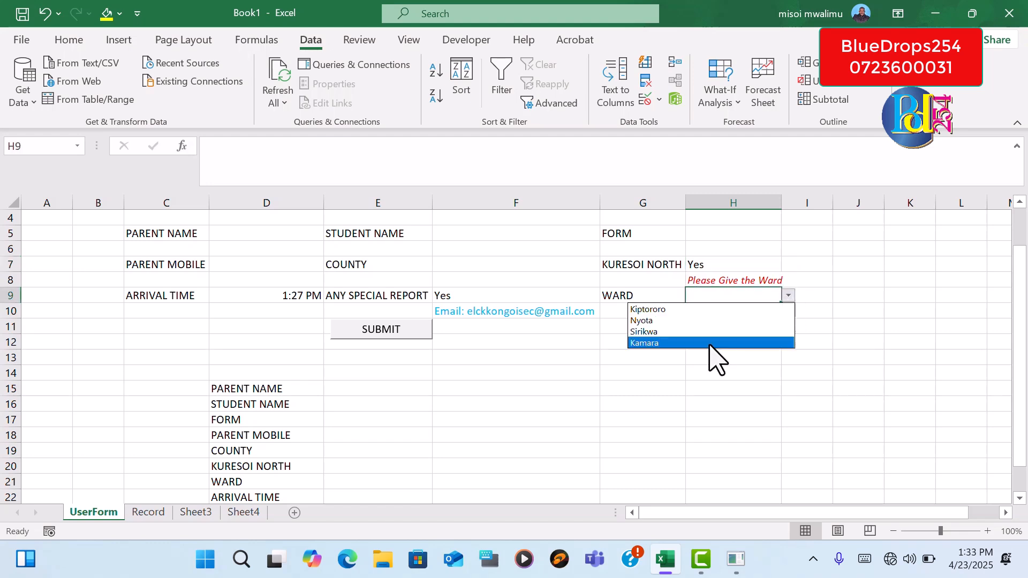
pyautogui.press('Escape')
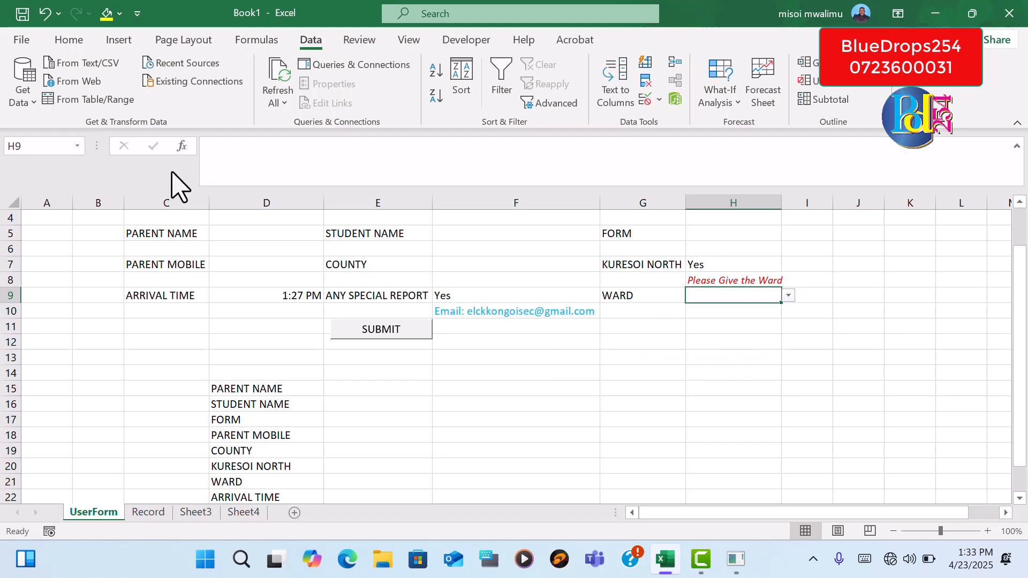
# Apply a thick outside border around the form area B2:I13
pyautogui.moveTo(1025, 321); pyautogui.dragTo(1024, 316)
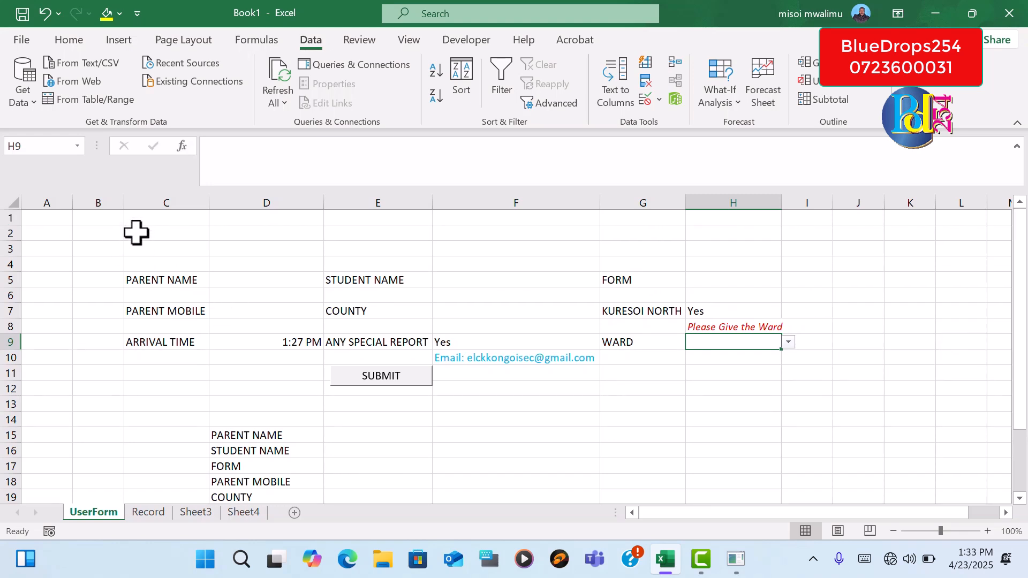
pyautogui.moveTo(94, 232)
pyautogui.mouseDown()
pyautogui.moveTo(798, 319)
pyautogui.moveTo(790, 383)
pyautogui.moveTo(805, 400)
pyautogui.mouseUp()
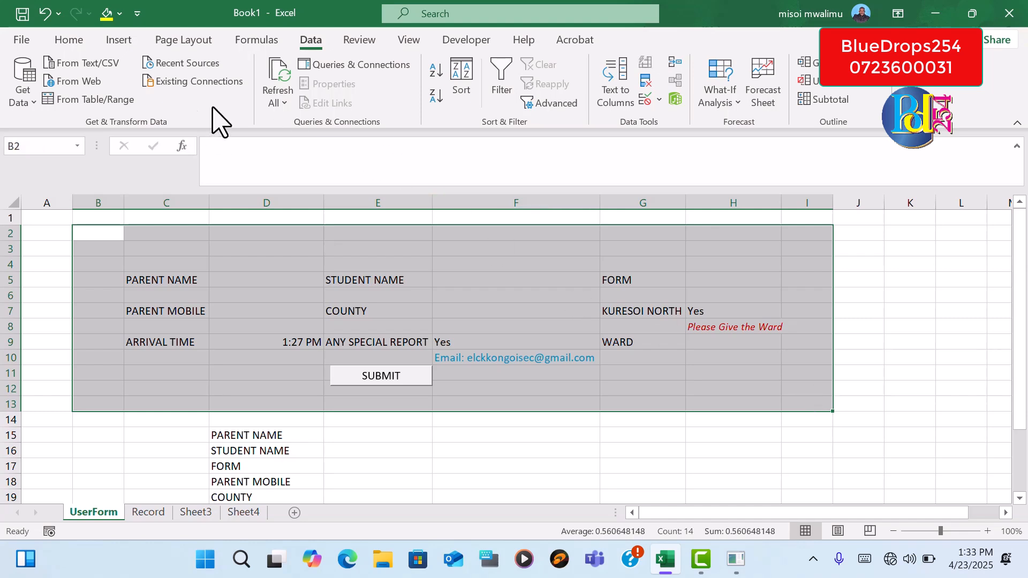
pyautogui.click(68, 41)
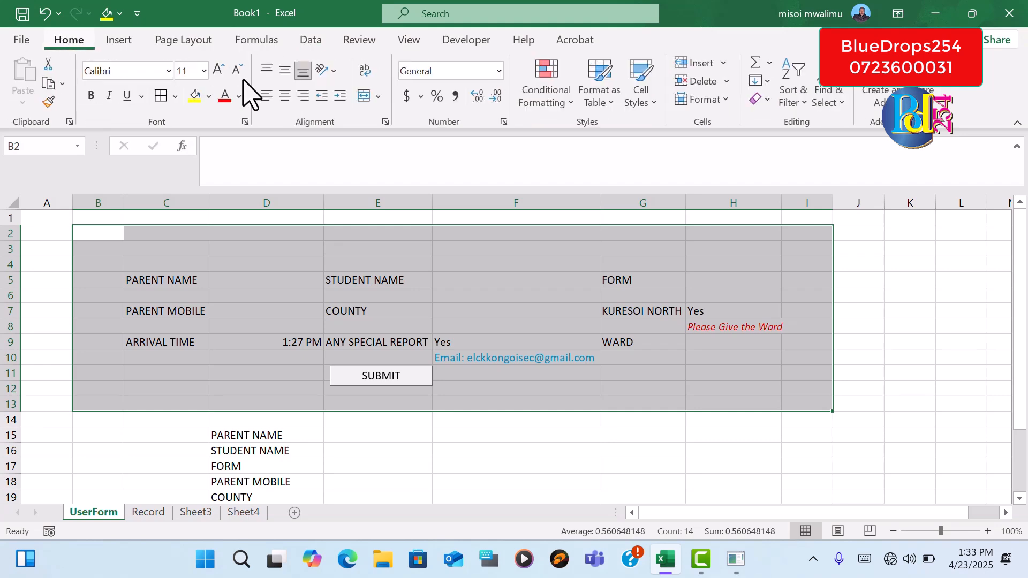
pyautogui.click(175, 97)
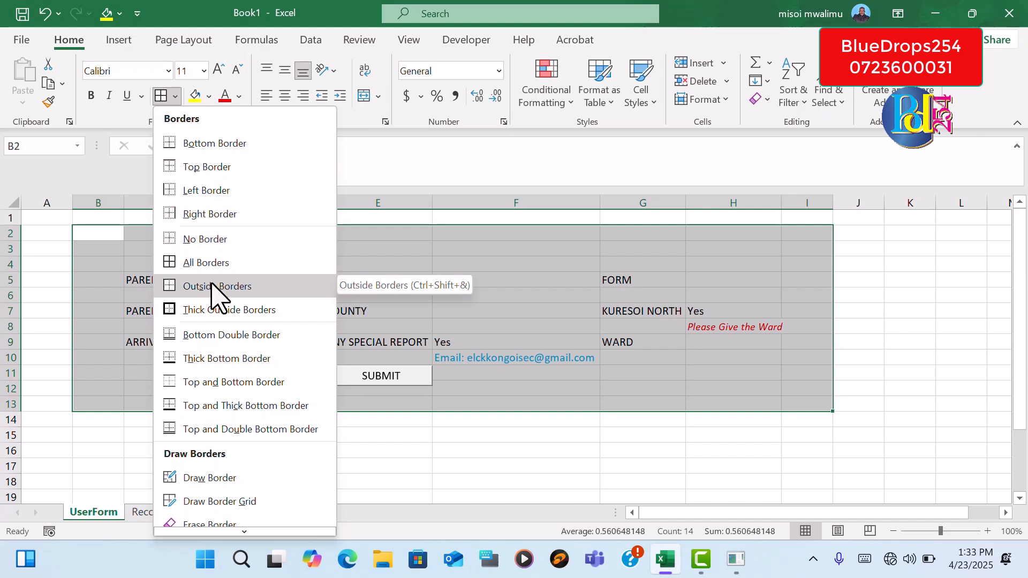
pyautogui.click(217, 302)
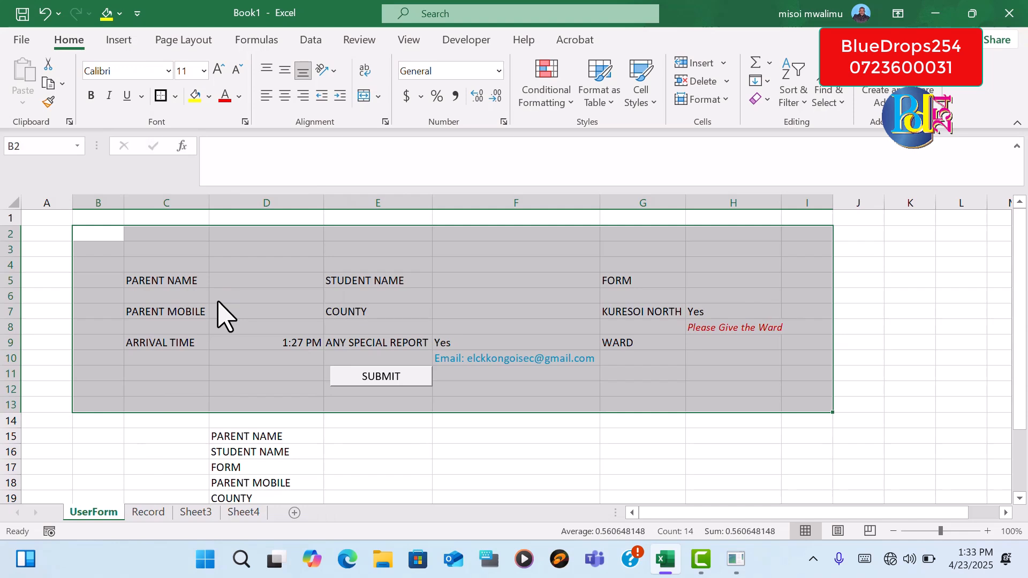
pyautogui.click(881, 327)
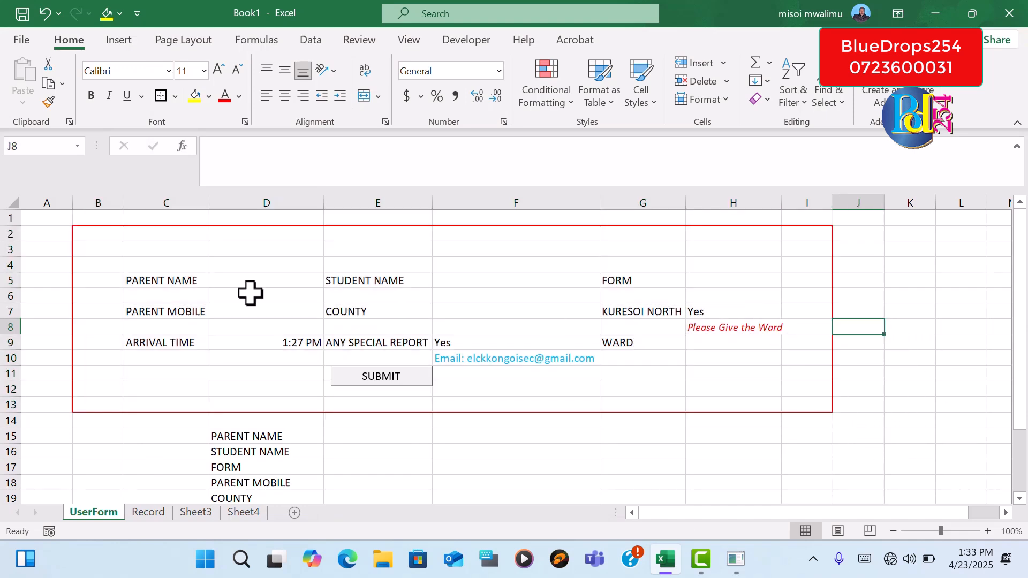
# Fill the form area B2:I13 with the white background theme color
pyautogui.click(88, 234)
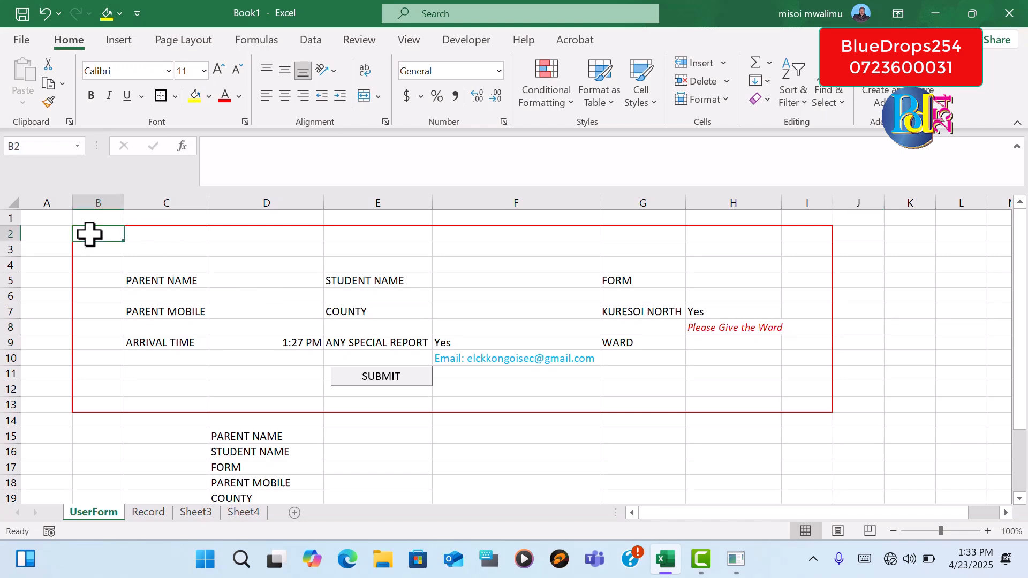
pyautogui.moveTo(100, 233); pyautogui.dragTo(812, 400)
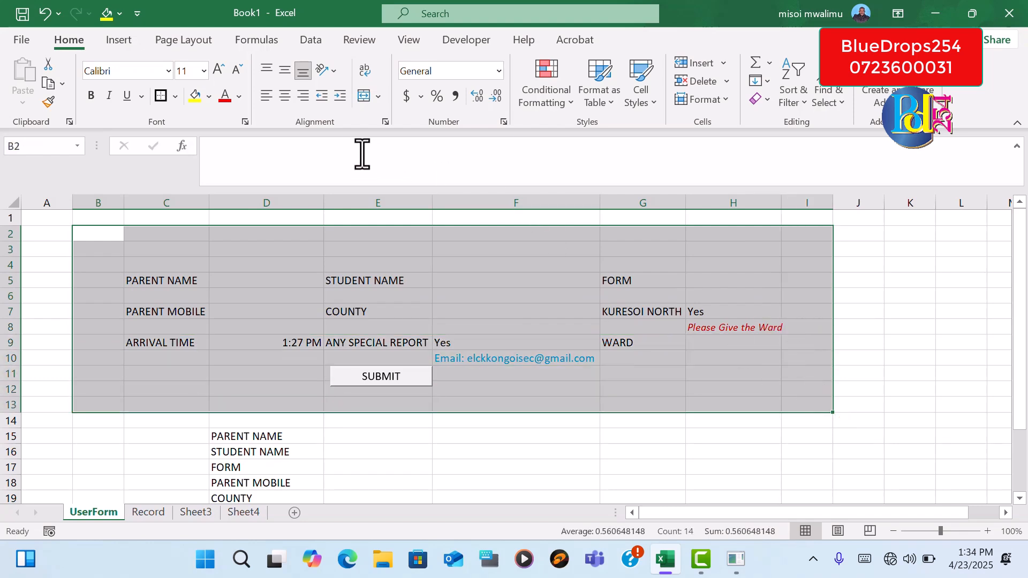
pyautogui.click(208, 96)
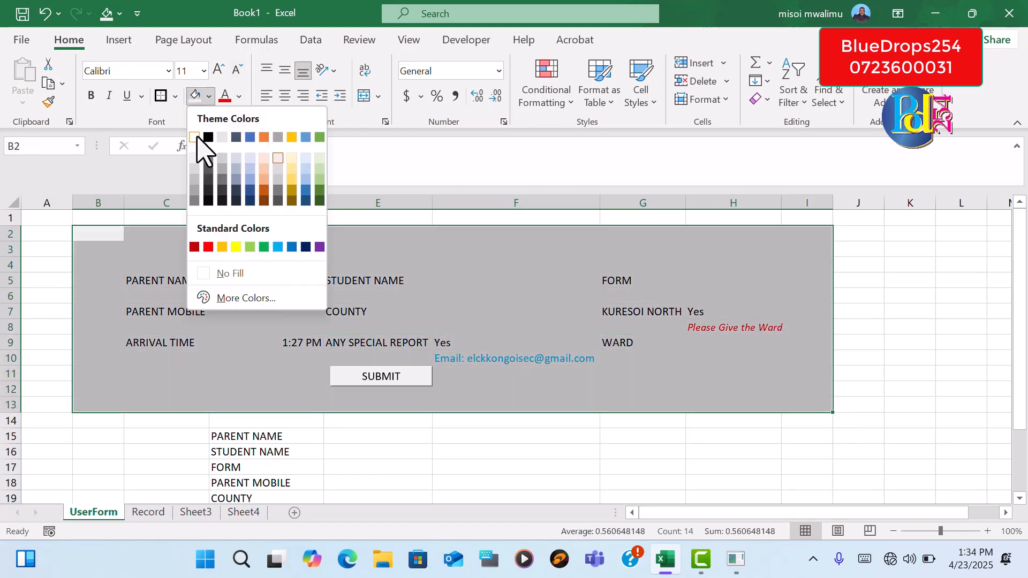
pyautogui.click(202, 144)
pyautogui.click(897, 358)
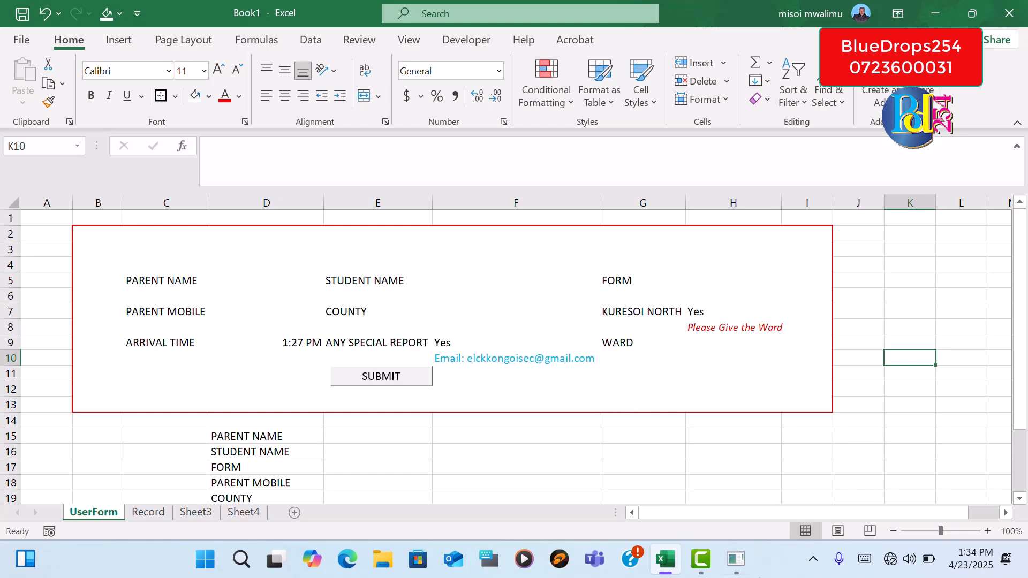
# Link the PARENT NAME cell E15 in the list below the form to the form's entry cell with =D5
pyautogui.moveTo(1024, 348); pyautogui.dragTo(1024, 348)
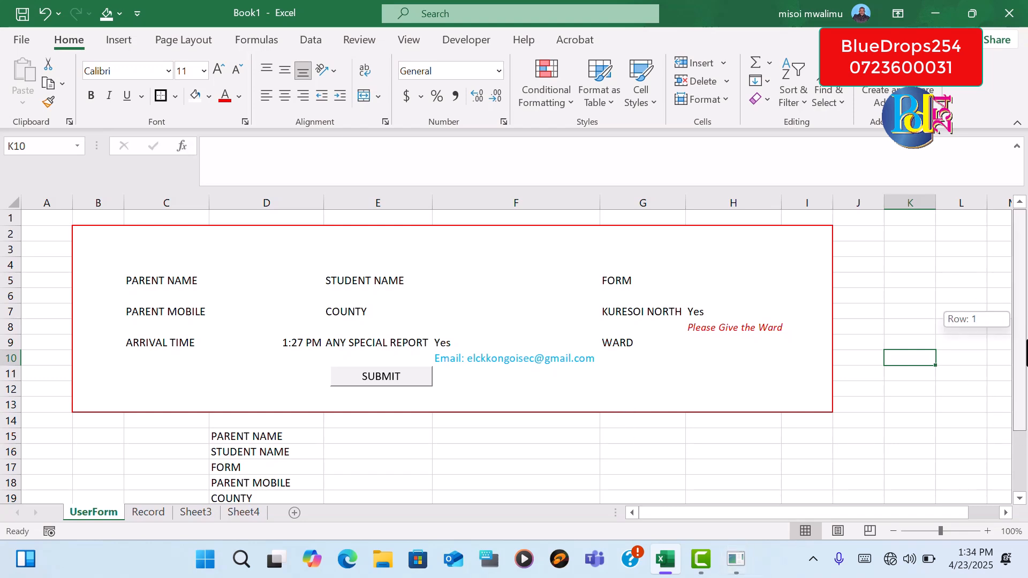
pyautogui.scroll(-1, 195, 305)
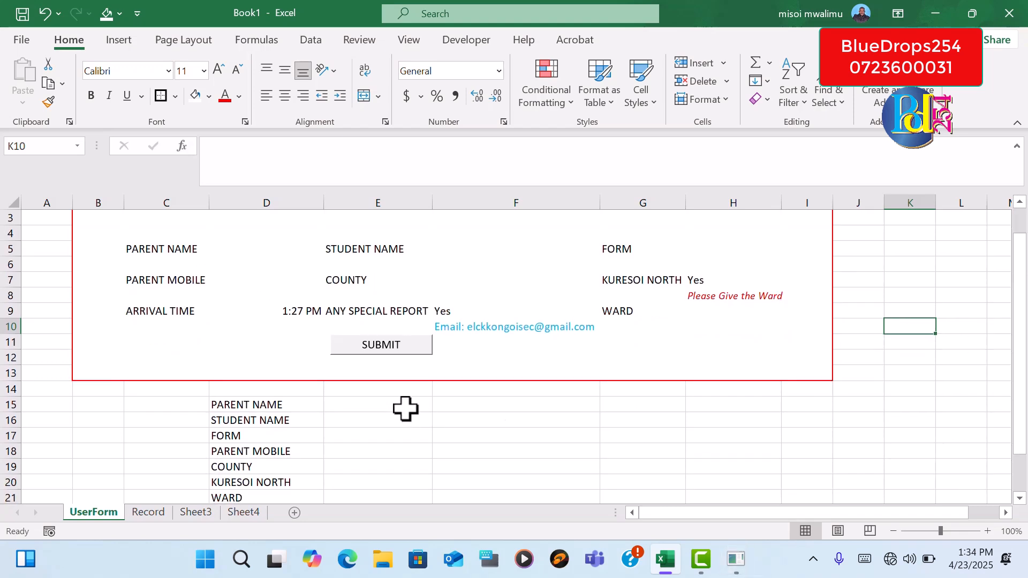
pyautogui.moveTo(1024, 348); pyautogui.dragTo(1024, 466)
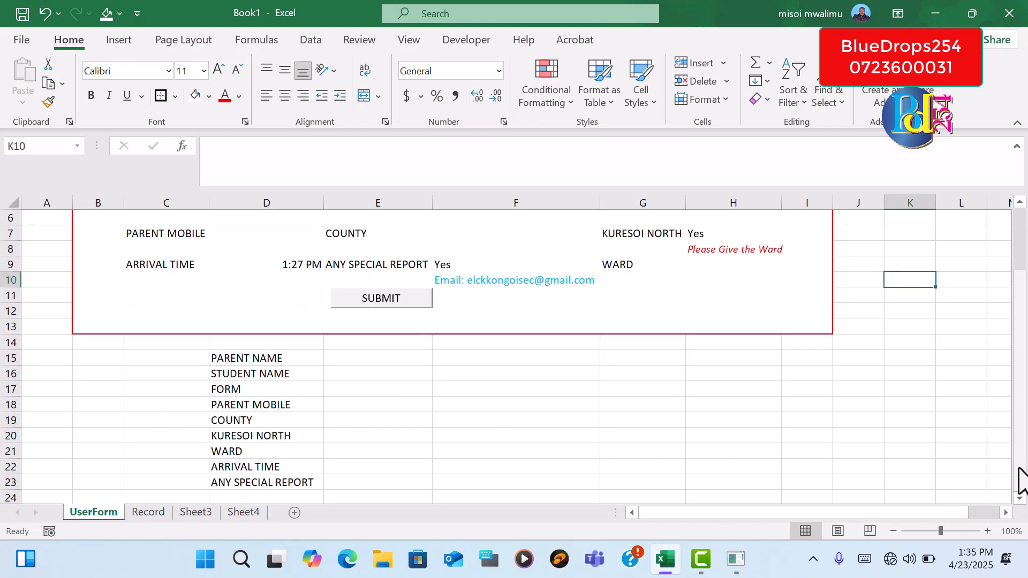
pyautogui.click(1020, 498)
pyautogui.click(345, 341)
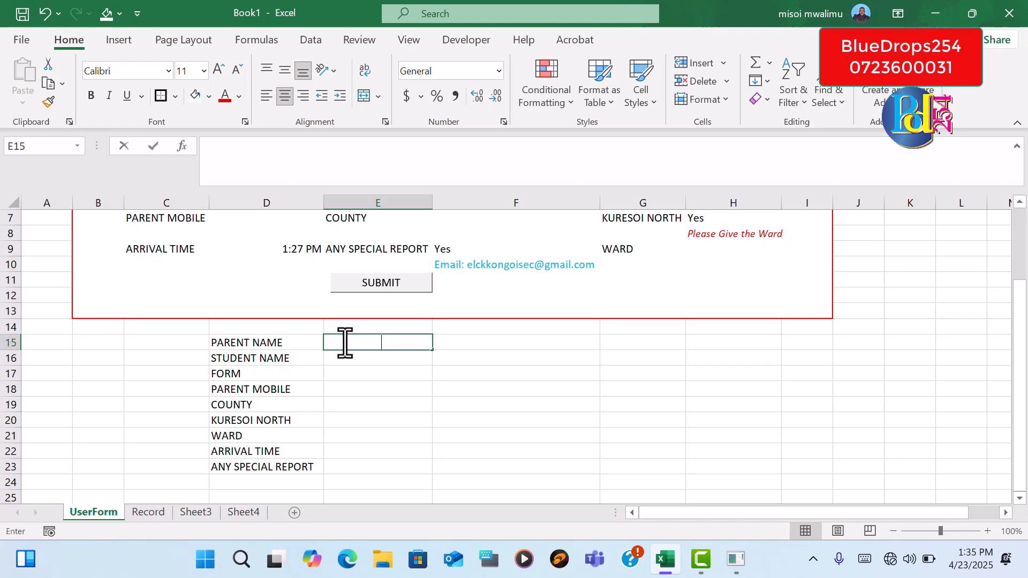
pyautogui.write('=')
pyautogui.moveTo(1021, 316); pyautogui.dragTo(1019, 288)
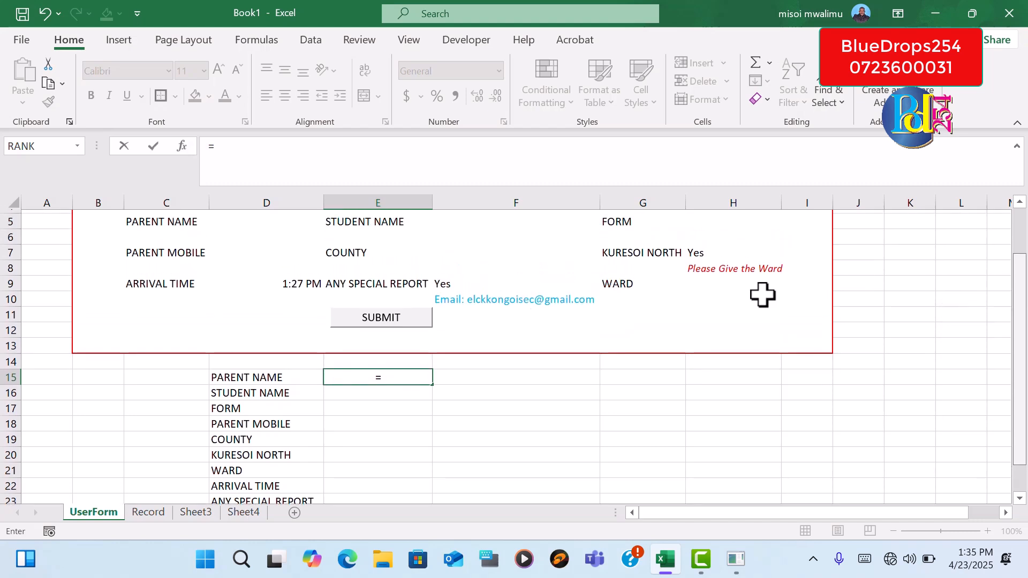
pyautogui.click(282, 222)
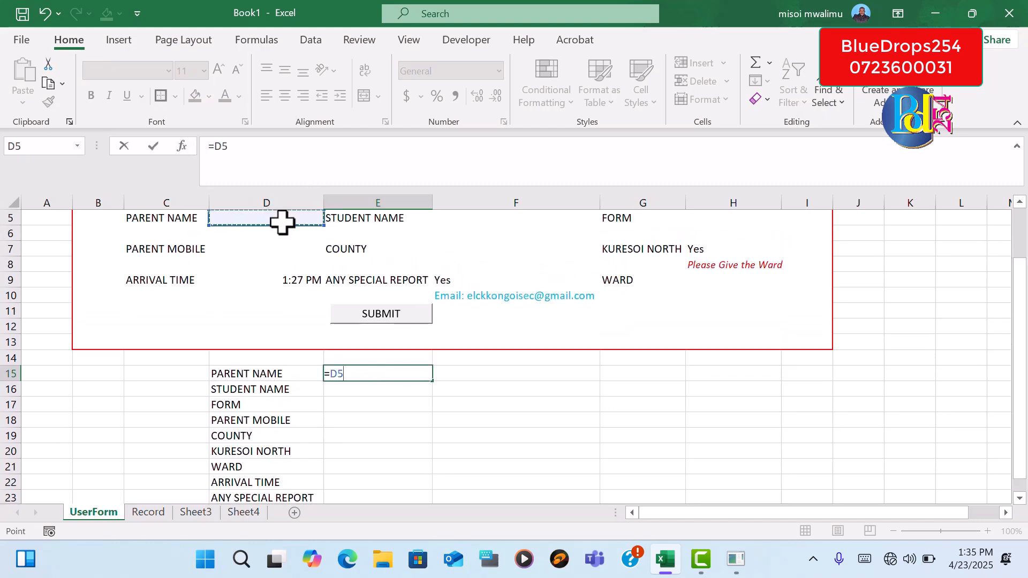
pyautogui.press('Return')
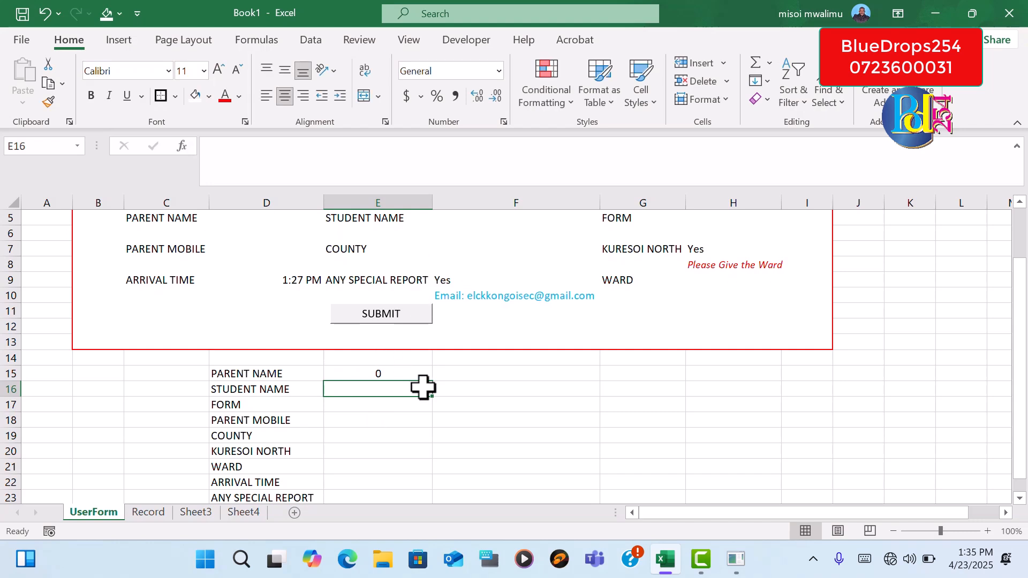
# Link the STUDENT NAME cell E16 with =F5 and the FORM cell E17 with =H5
pyautogui.write('=')
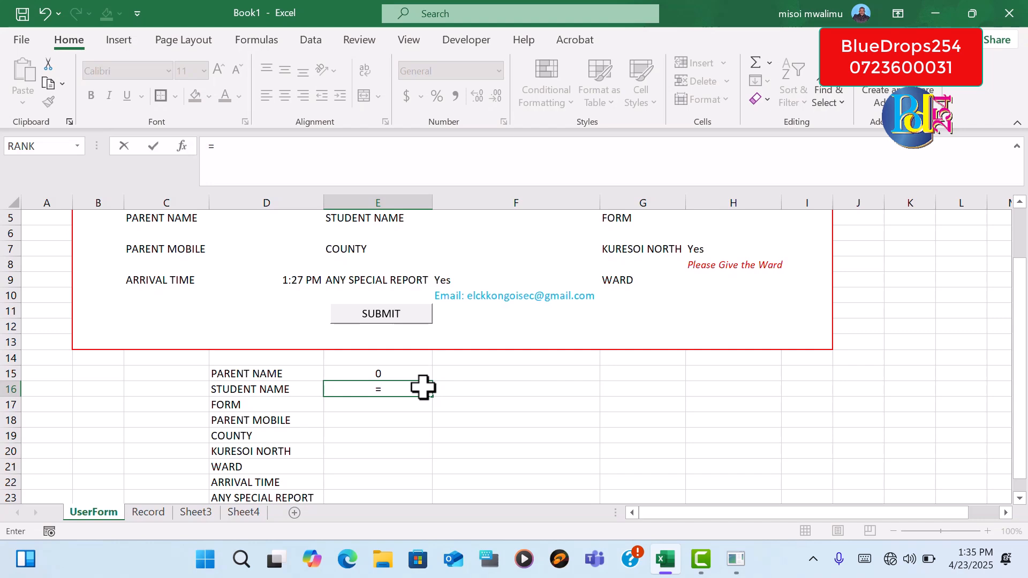
pyautogui.click(471, 219)
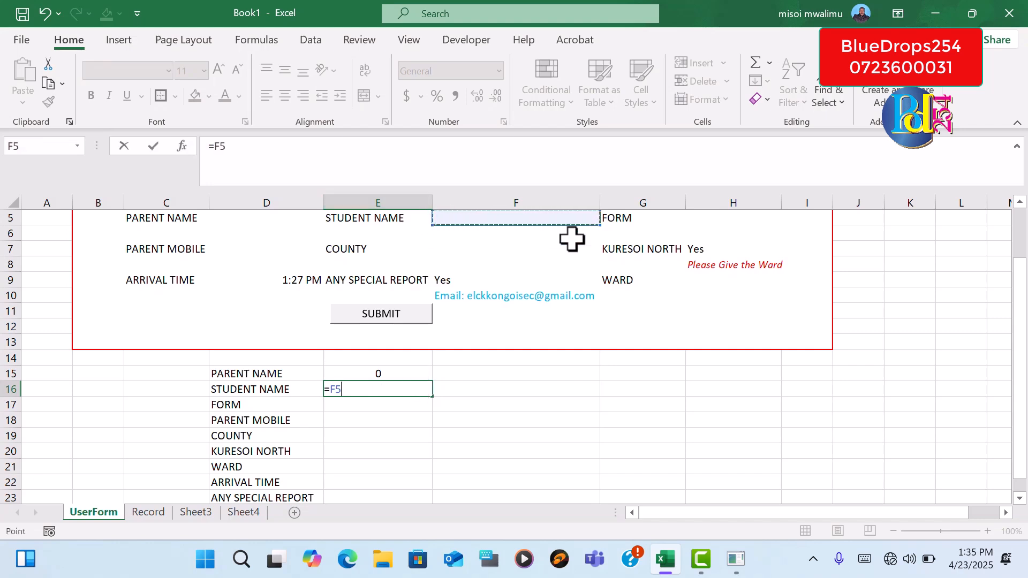
pyautogui.press('Return')
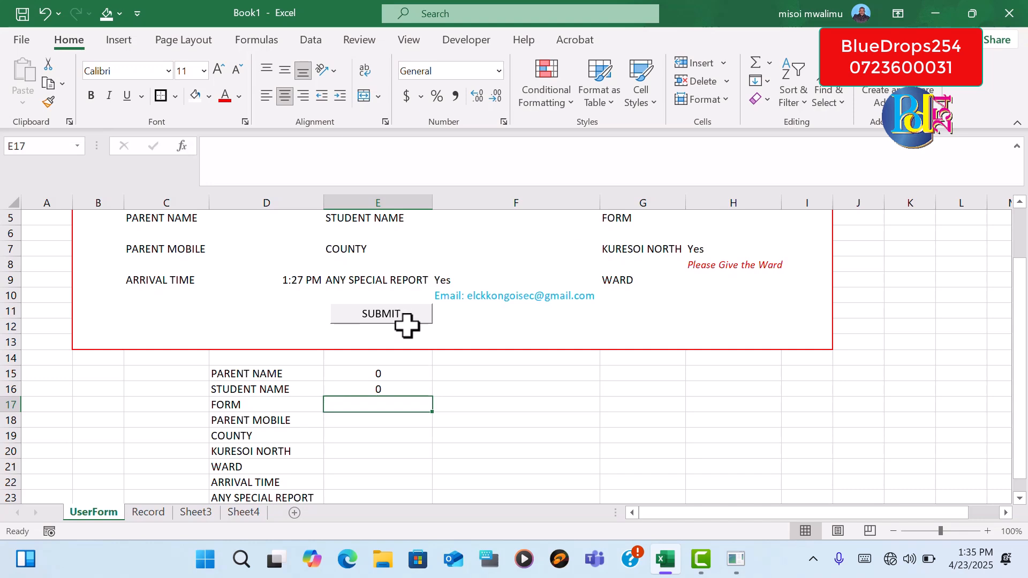
pyautogui.write('=')
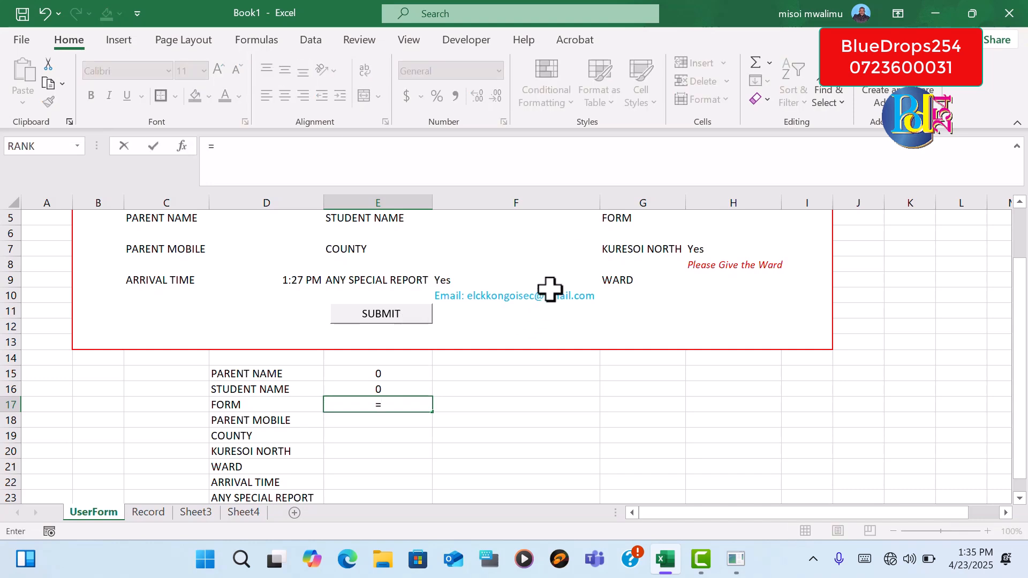
pyautogui.click(708, 220)
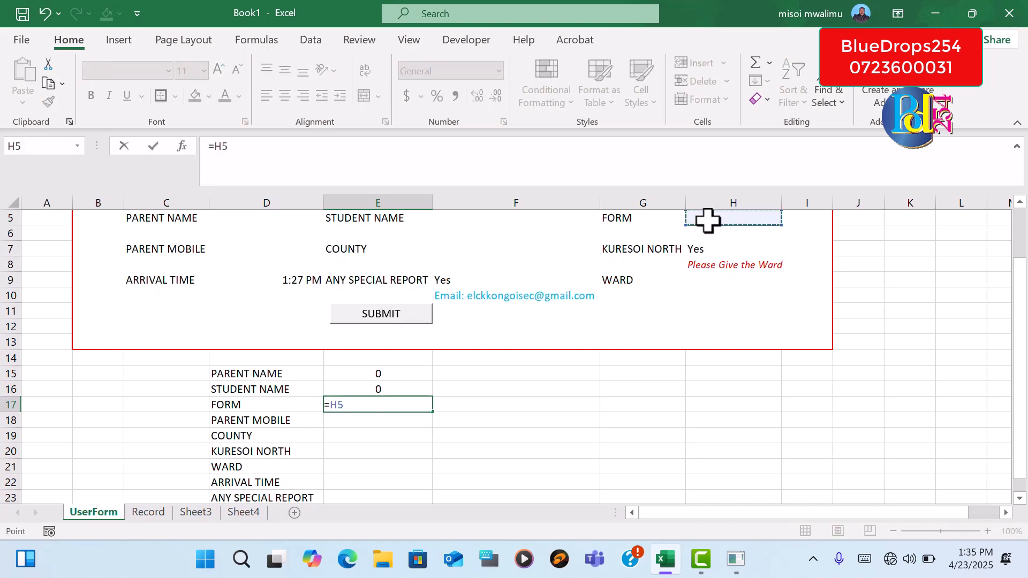
pyautogui.press('Return')
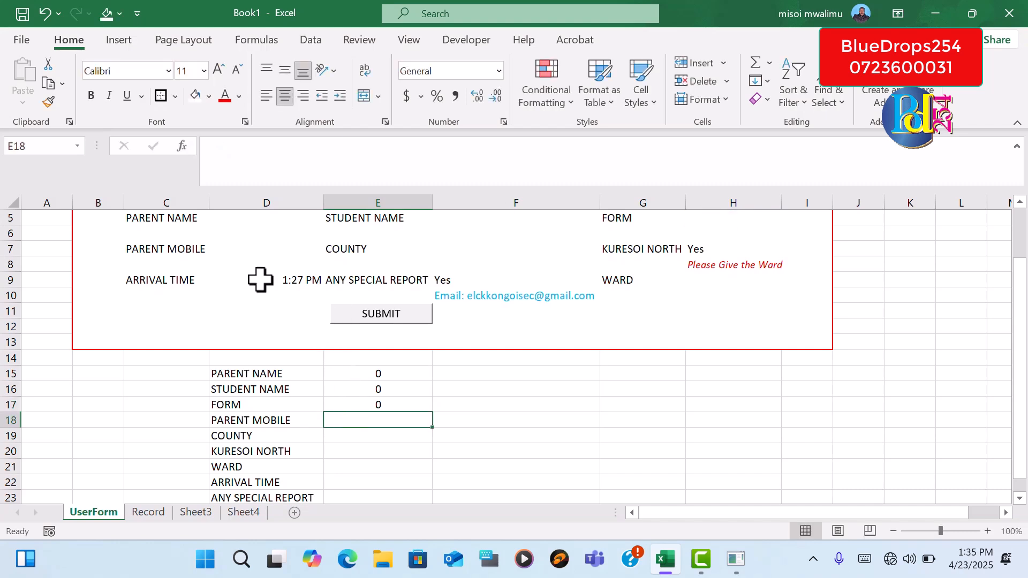
# Link the PARENT MOBILE cell E18 with =D7 and the COUNTY cell E19 with =F7
pyautogui.click(268, 250)
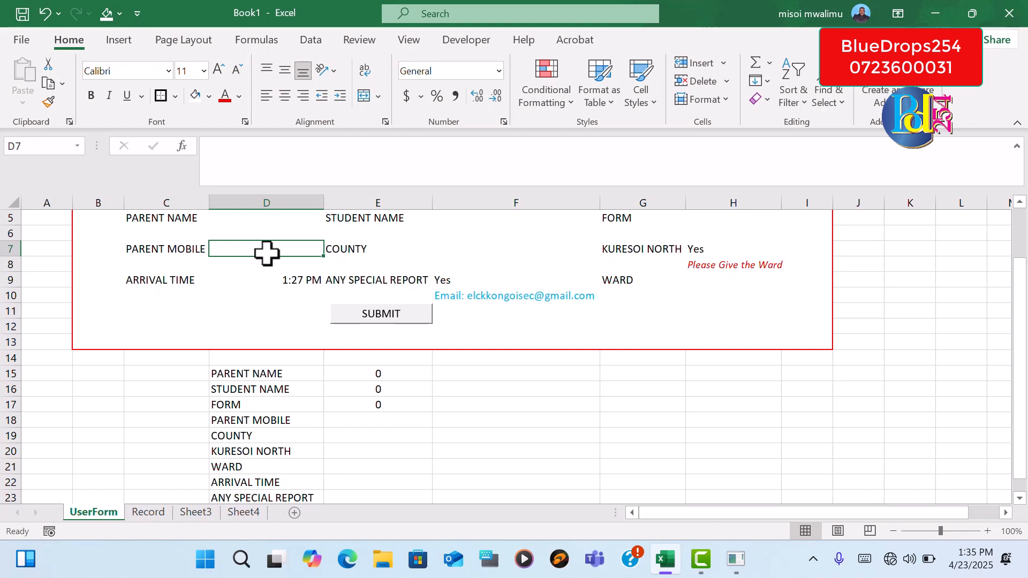
pyautogui.click(343, 421)
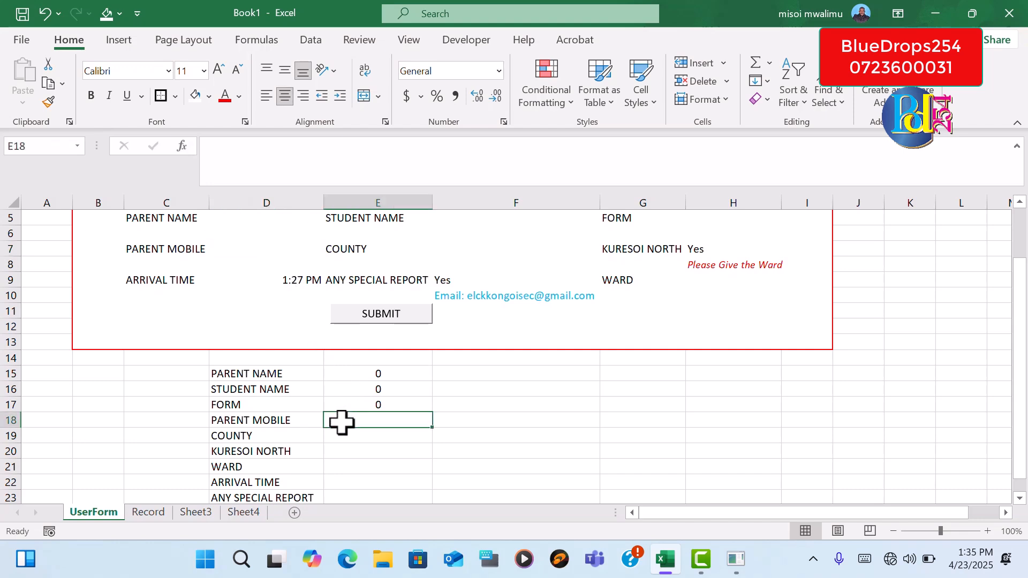
pyautogui.click(247, 249)
pyautogui.press('Return')
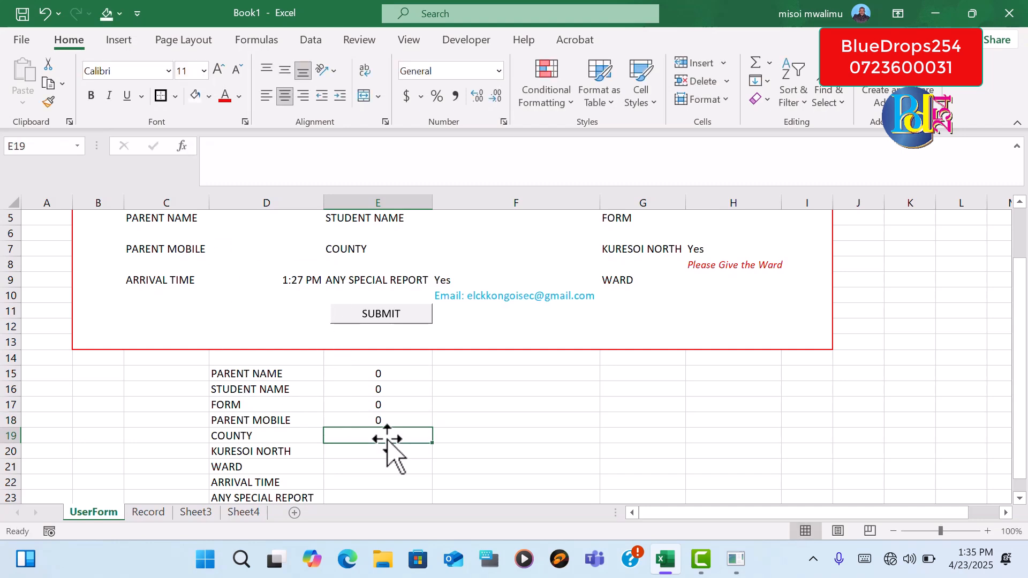
pyautogui.write('=')
pyautogui.click(405, 250)
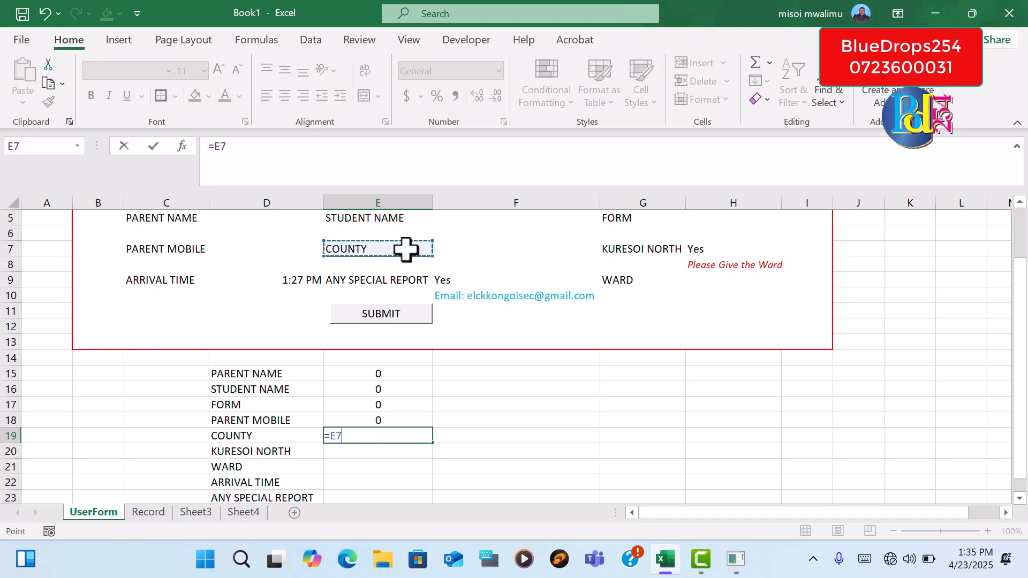
pyautogui.click(461, 248)
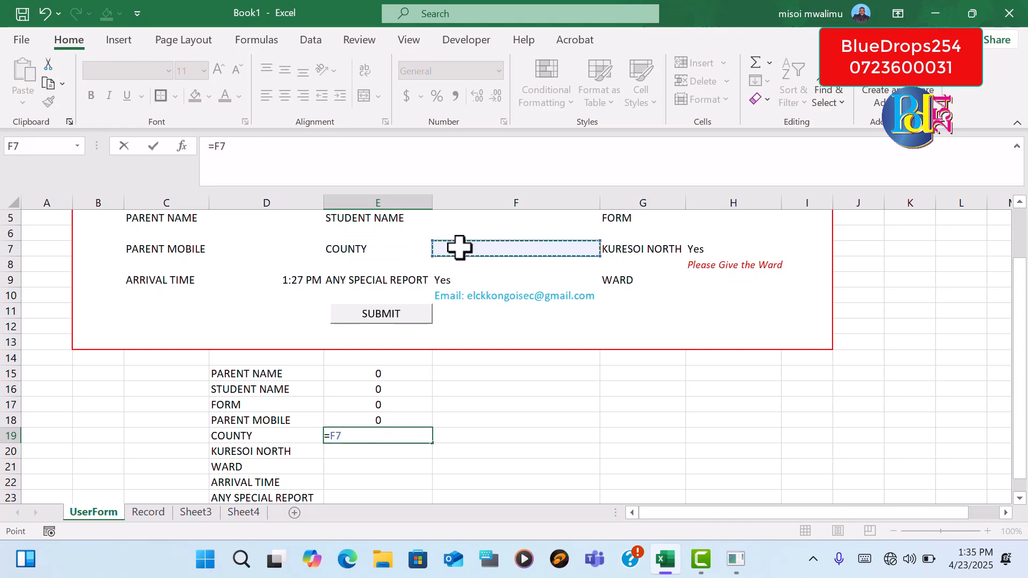
pyautogui.press('Return')
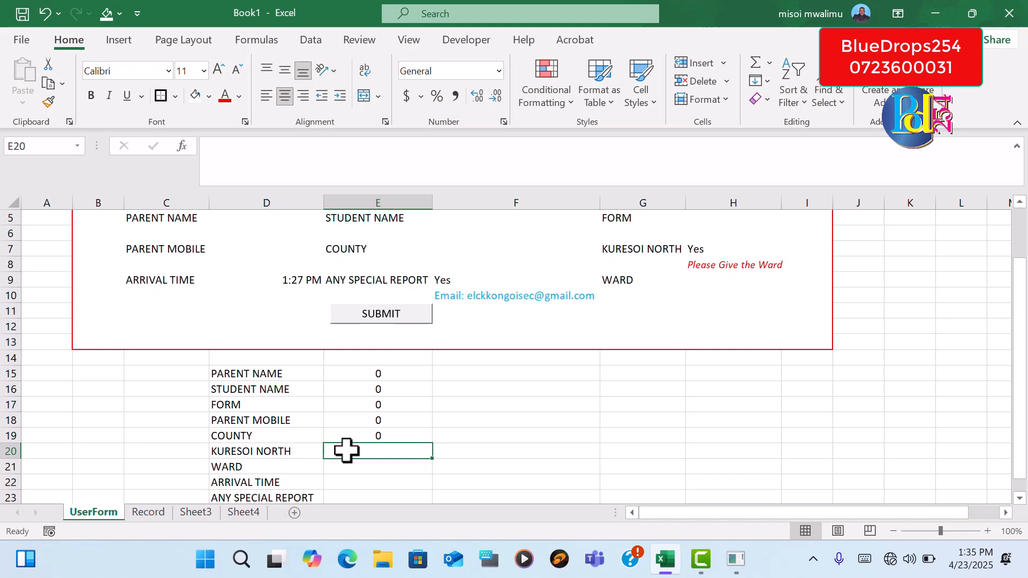
# Link the KURESOI NORTH cell E20 with =H7 and the WARD cell E21 with =H9
pyautogui.write('=')
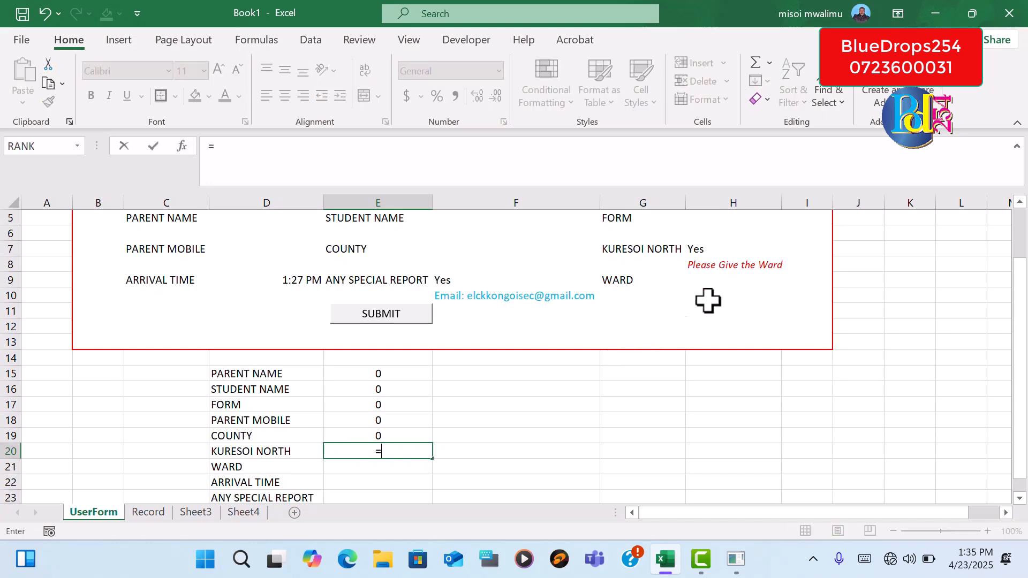
pyautogui.click(715, 245)
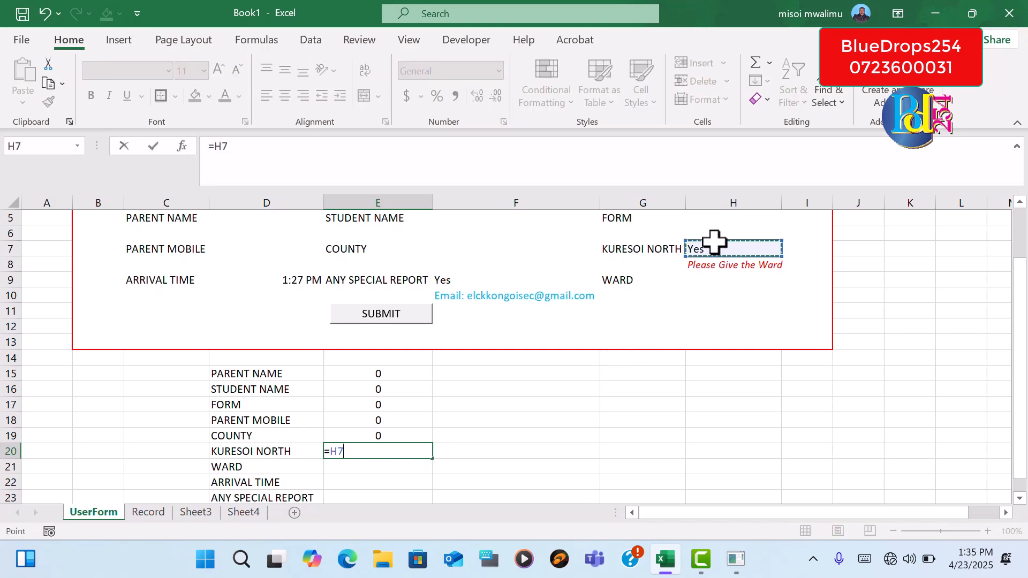
pyautogui.press('Return')
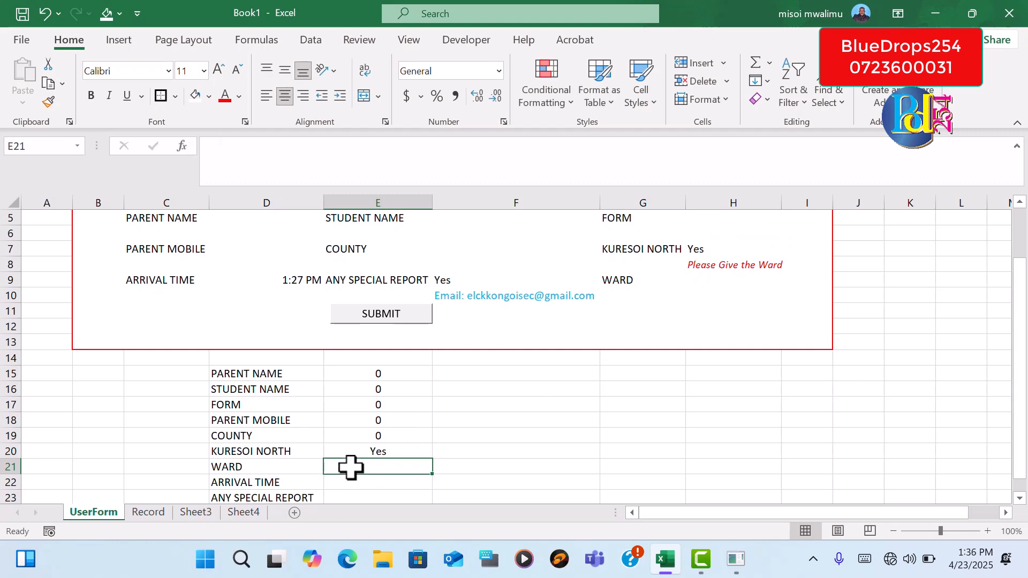
pyautogui.write('=')
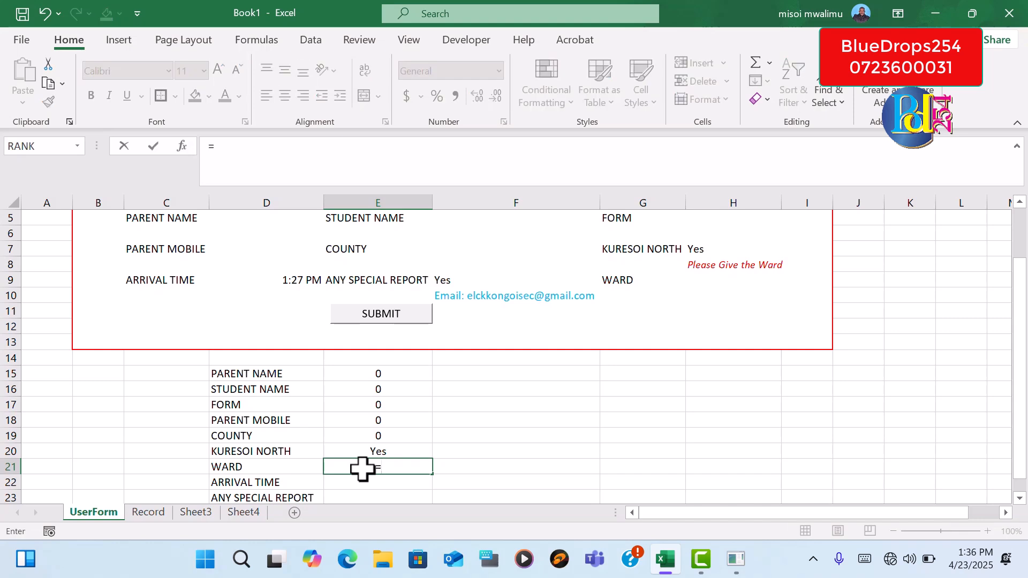
pyautogui.click(664, 279)
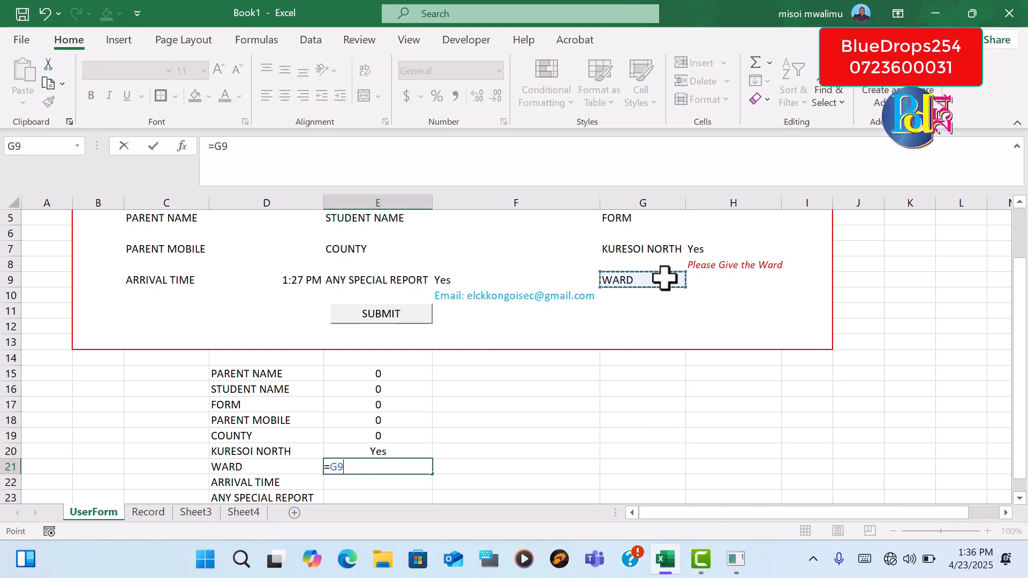
pyautogui.click(713, 283)
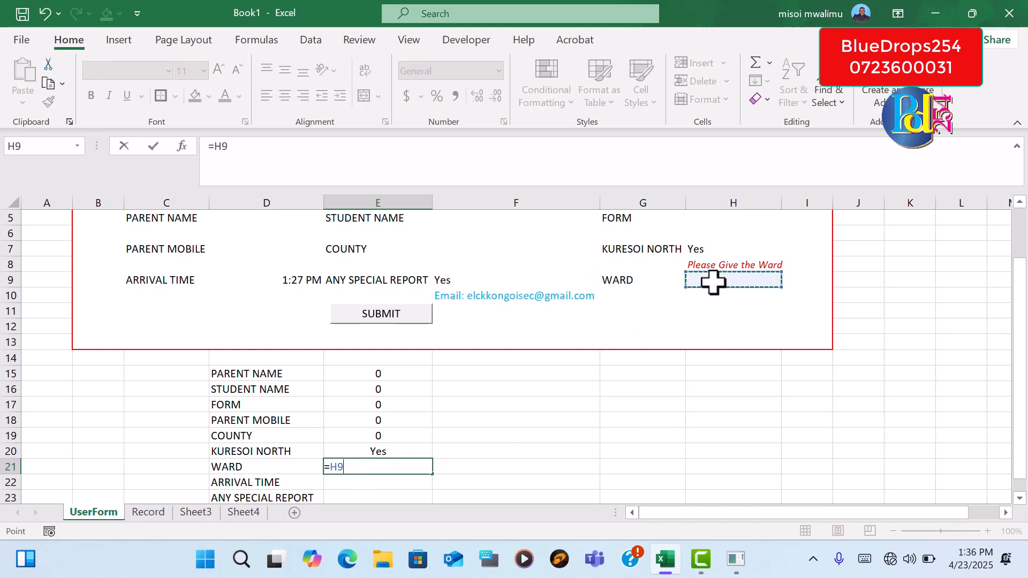
pyautogui.press('Return')
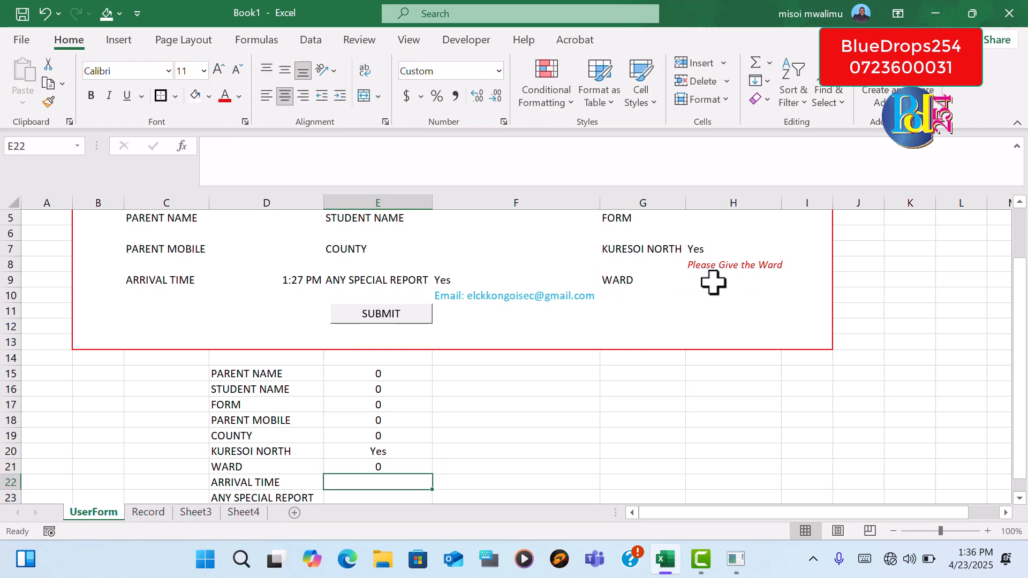
# Link the ANY SPECIAL REPORT cell E23 to the form's entry cell with =F9
pyautogui.click(368, 497)
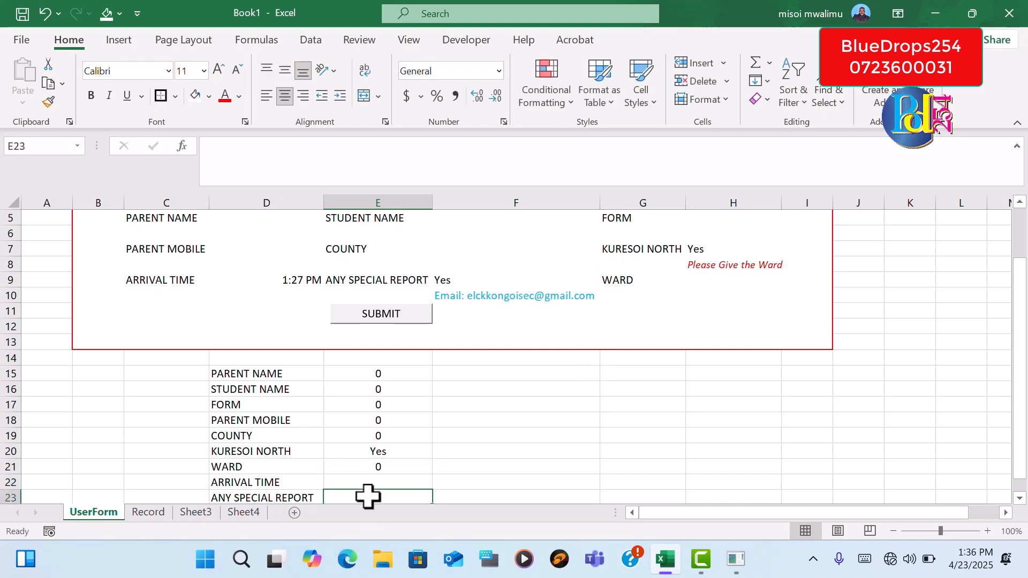
pyautogui.write('=')
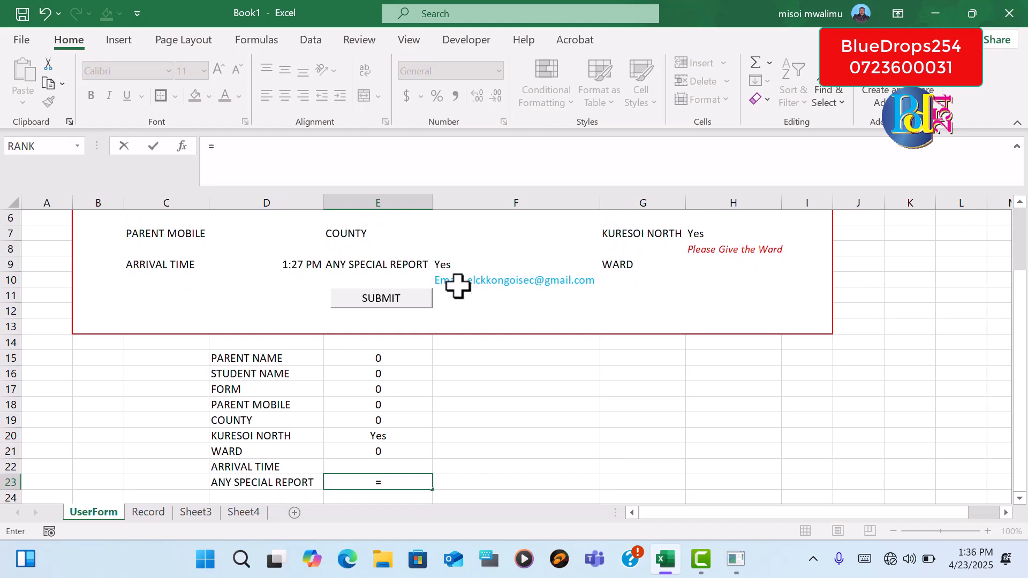
pyautogui.click(479, 264)
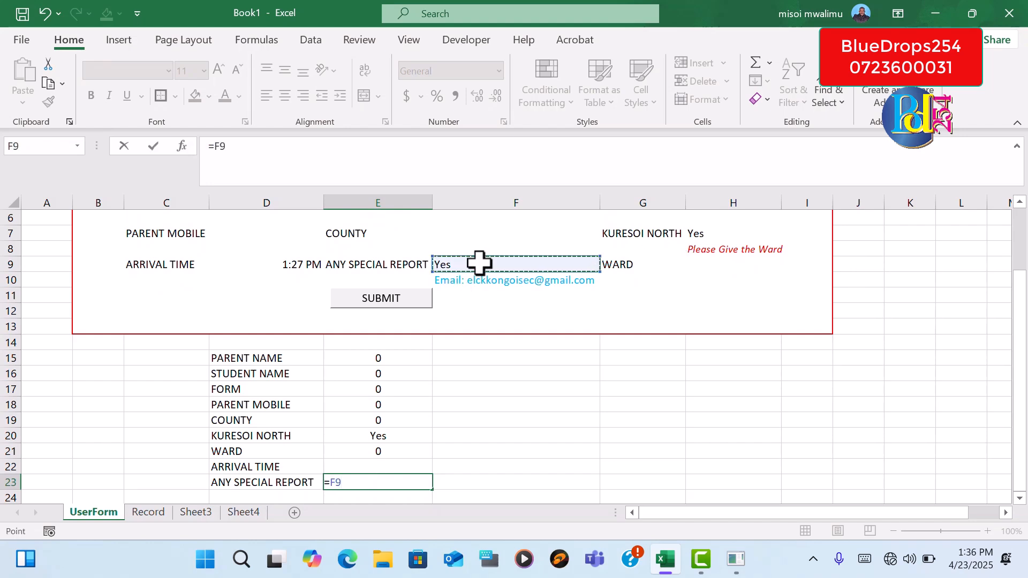
pyautogui.press('Return')
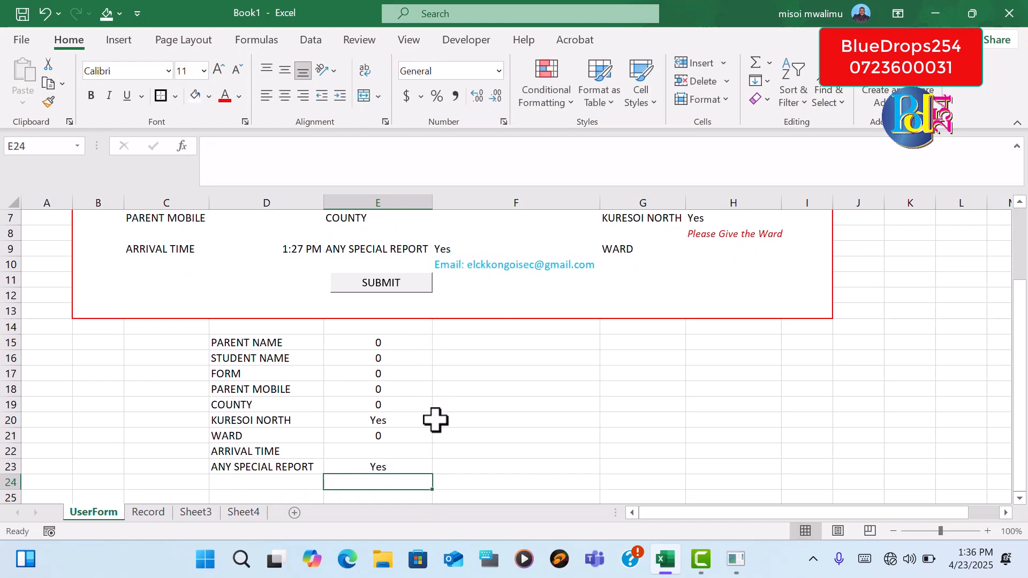
# Link the ARRIVAL TIME cell E22 of the helper list to the form's arrival time entry with =D9
pyautogui.click(367, 453)
pyautogui.write('=')
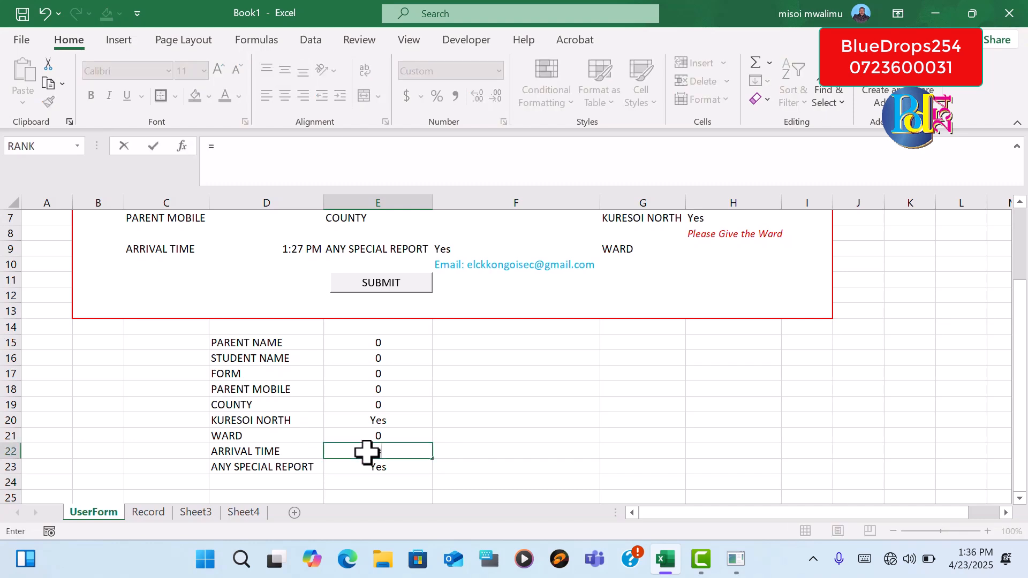
pyautogui.click(304, 248)
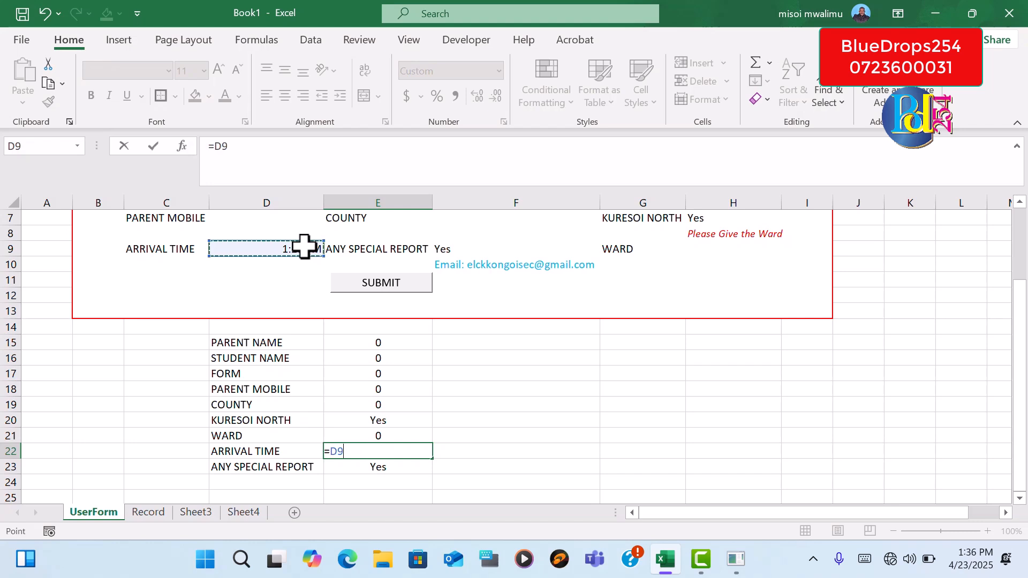
pyautogui.press('Return')
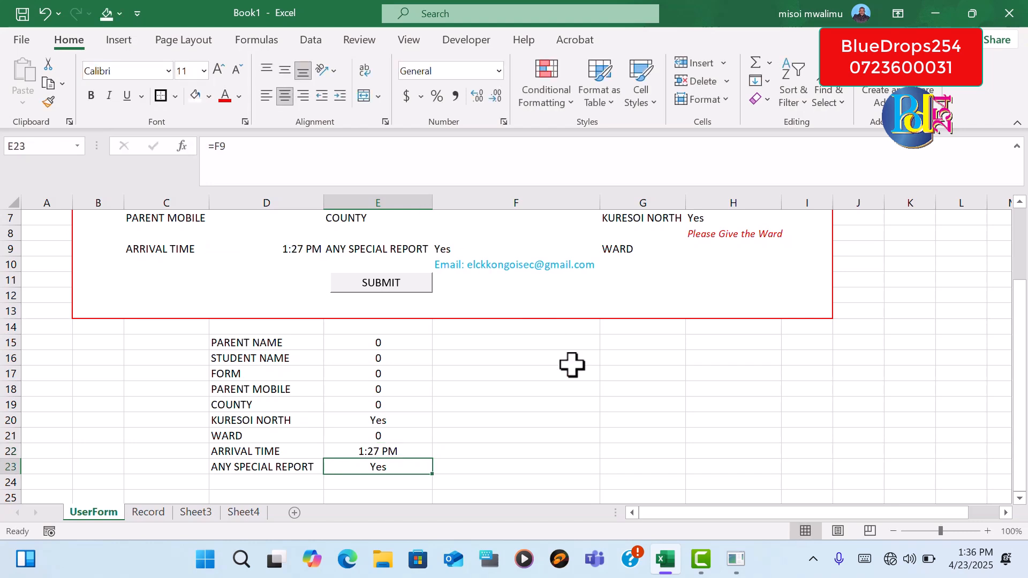
pyautogui.click(562, 416)
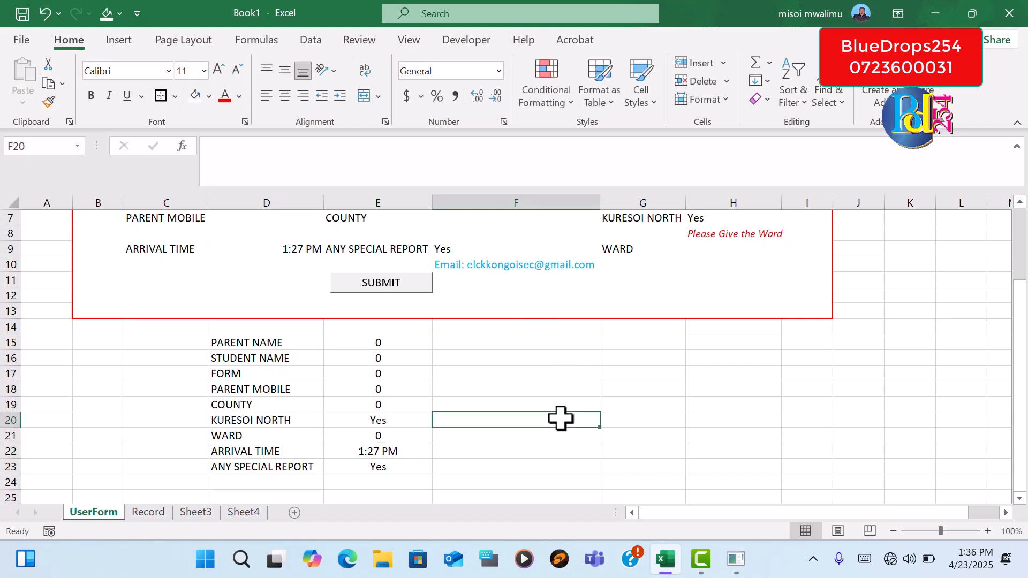
pyautogui.moveTo(1022, 336); pyautogui.dragTo(1022, 344)
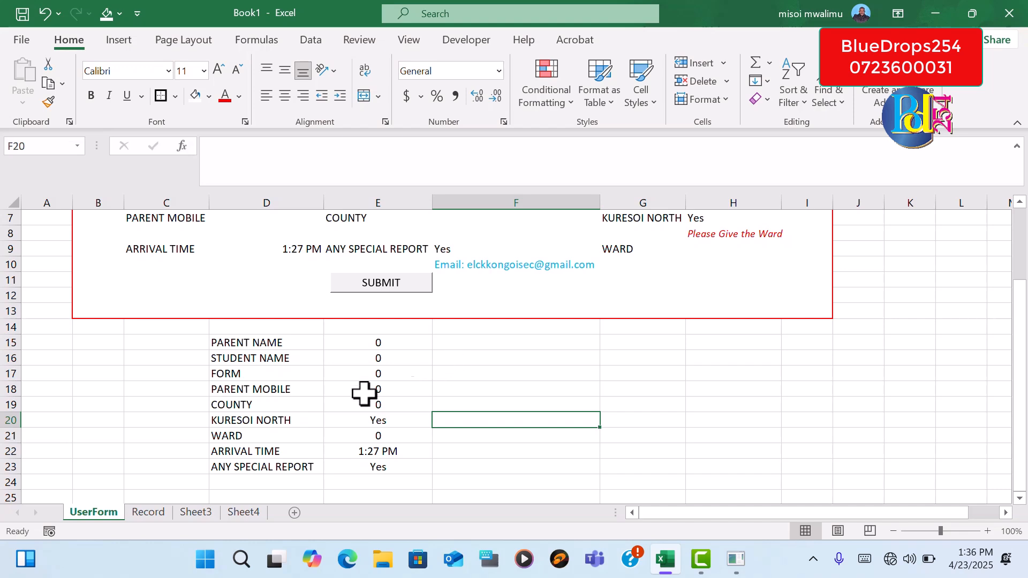
# Copy the helper list labels D15:D23 and paste them as transposed values on the Record sheet starting at C3
pyautogui.click(278, 344)
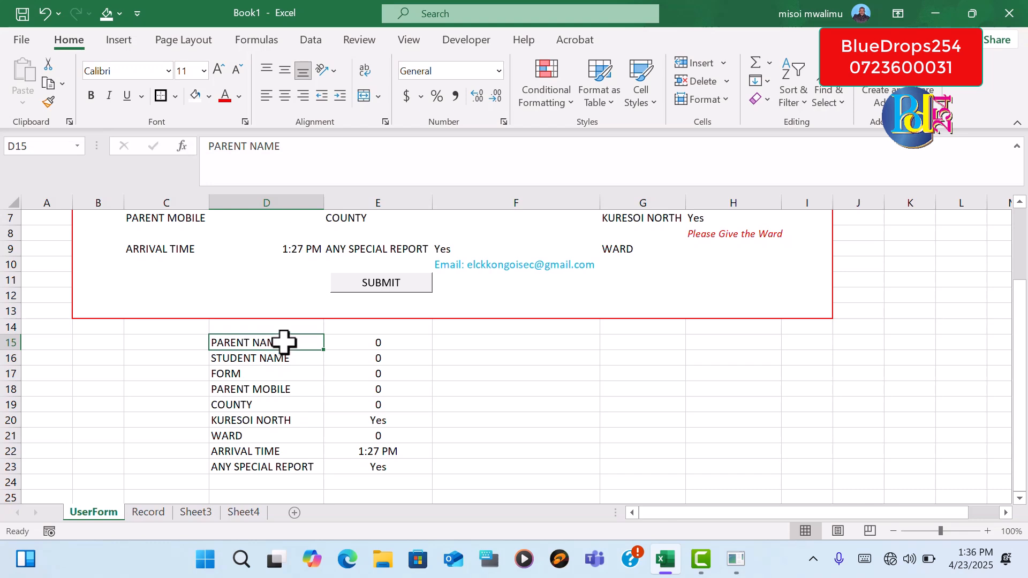
pyautogui.moveTo(287, 348); pyautogui.dragTo(279, 464)
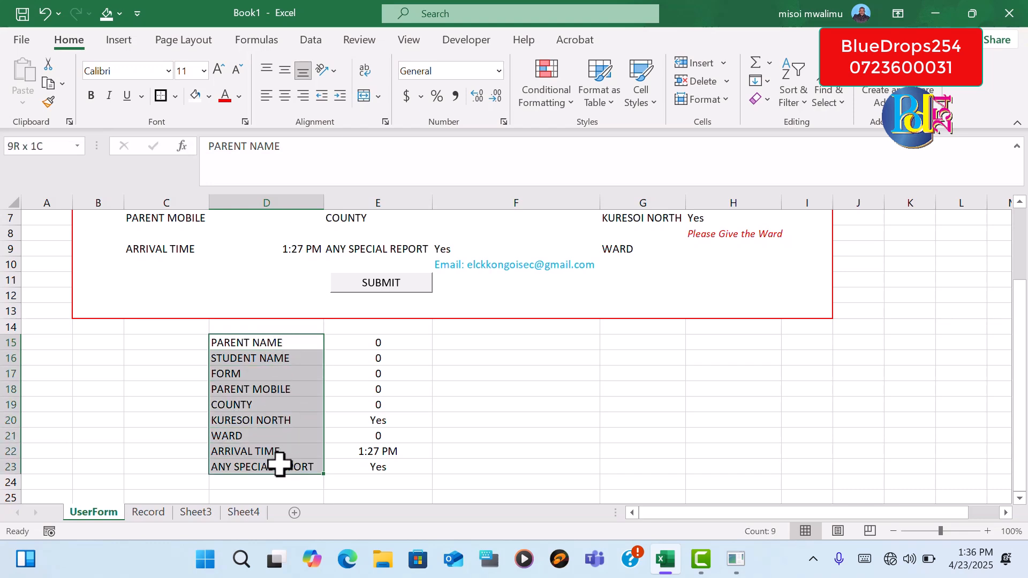
pyautogui.rightClick(285, 419)
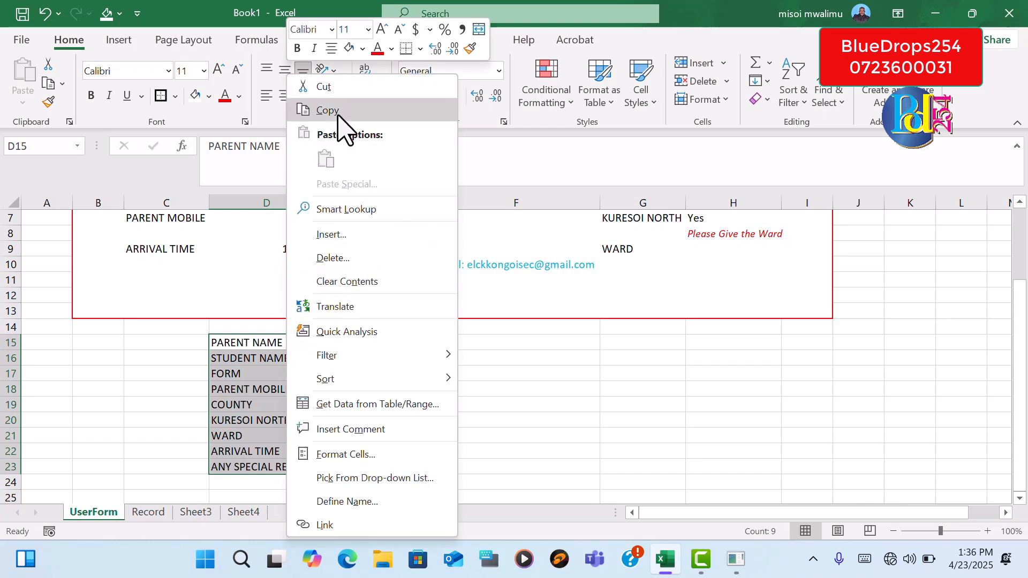
pyautogui.click(302, 110)
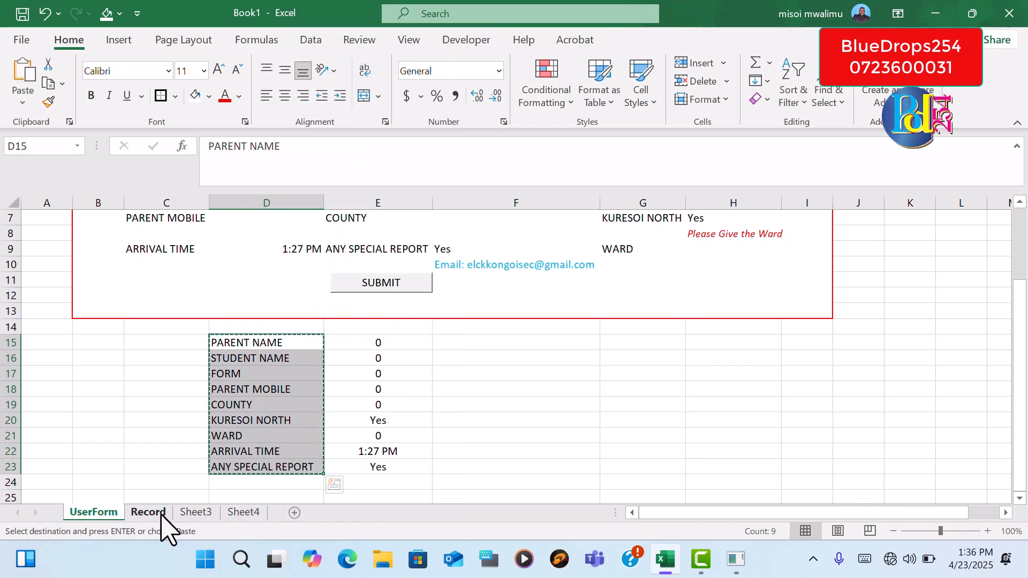
pyautogui.click(160, 513)
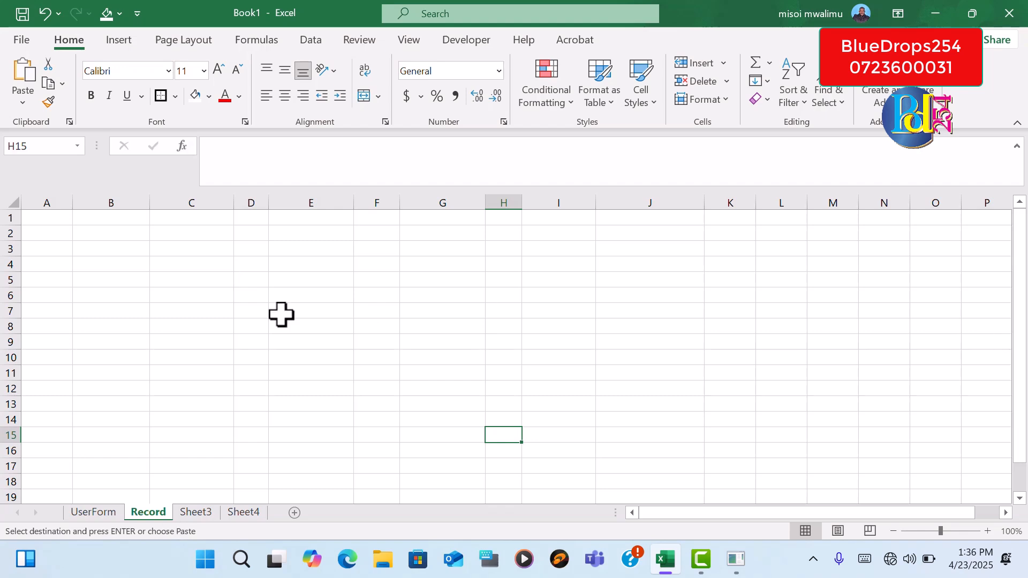
pyautogui.click(166, 250)
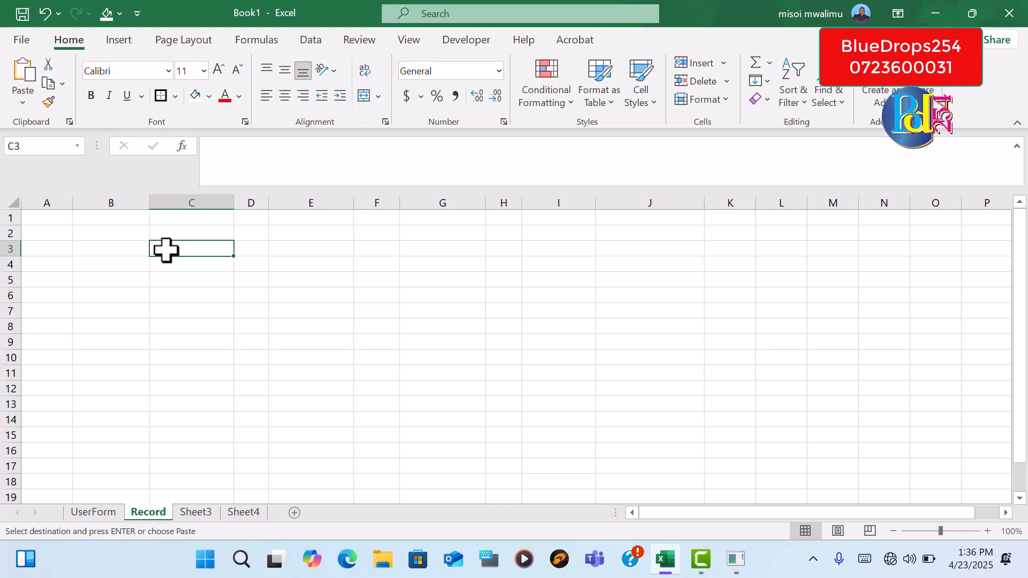
pyautogui.click(24, 102)
pyautogui.click(70, 294)
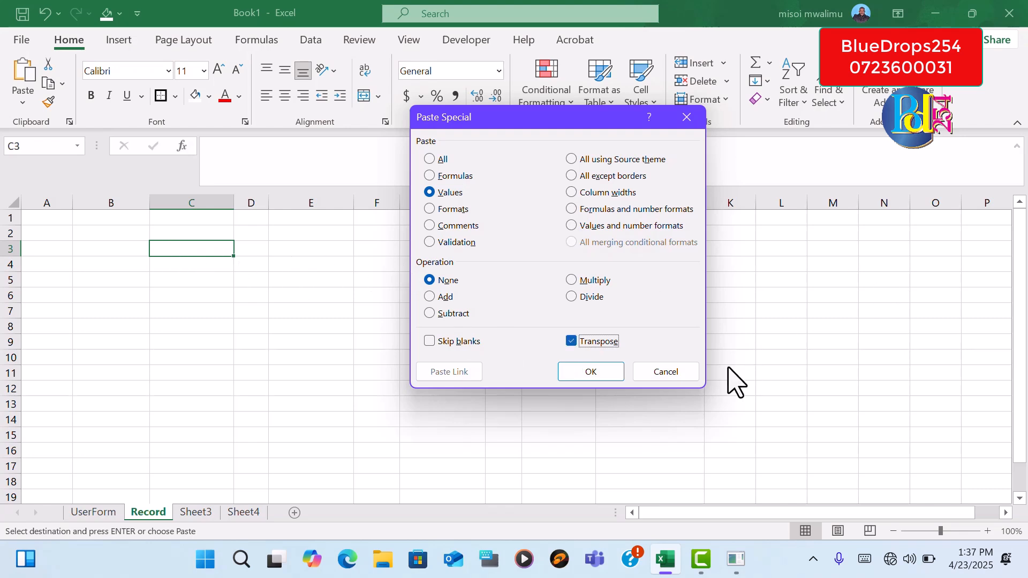
pyautogui.click(590, 372)
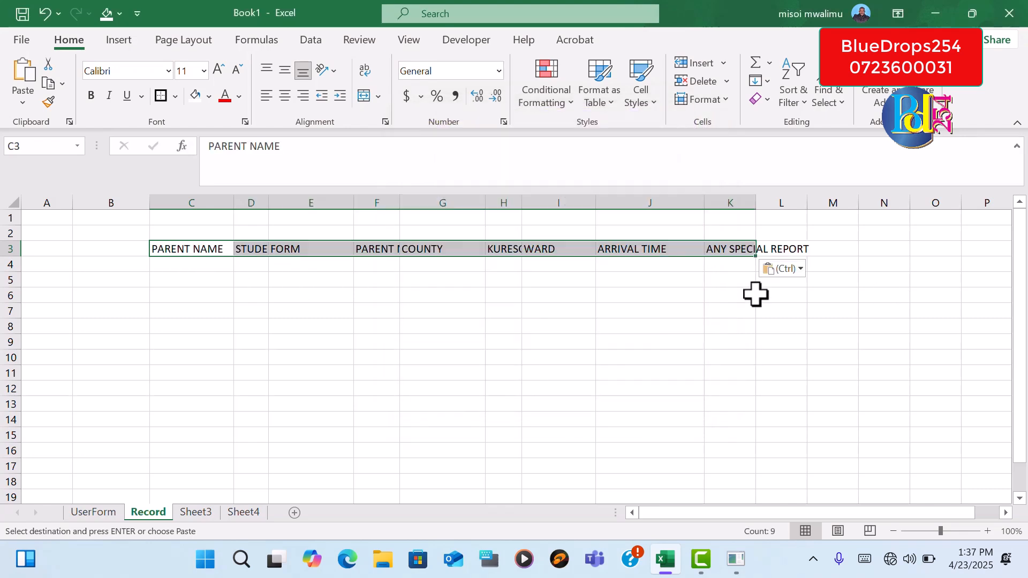
# AutoFit the column widths of the header row C3:K3 on the Record sheet
pyautogui.click(724, 101)
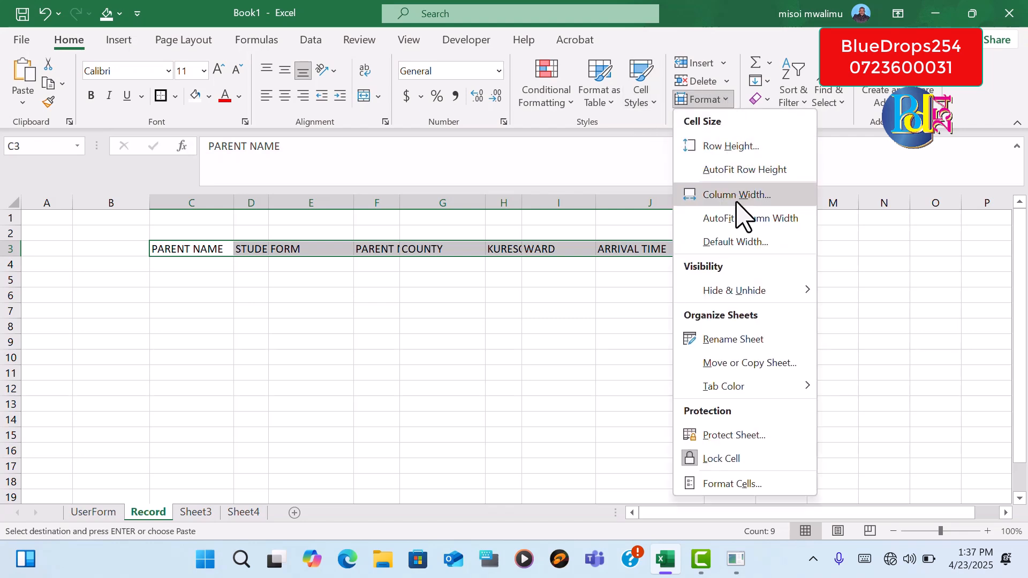
pyautogui.click(739, 218)
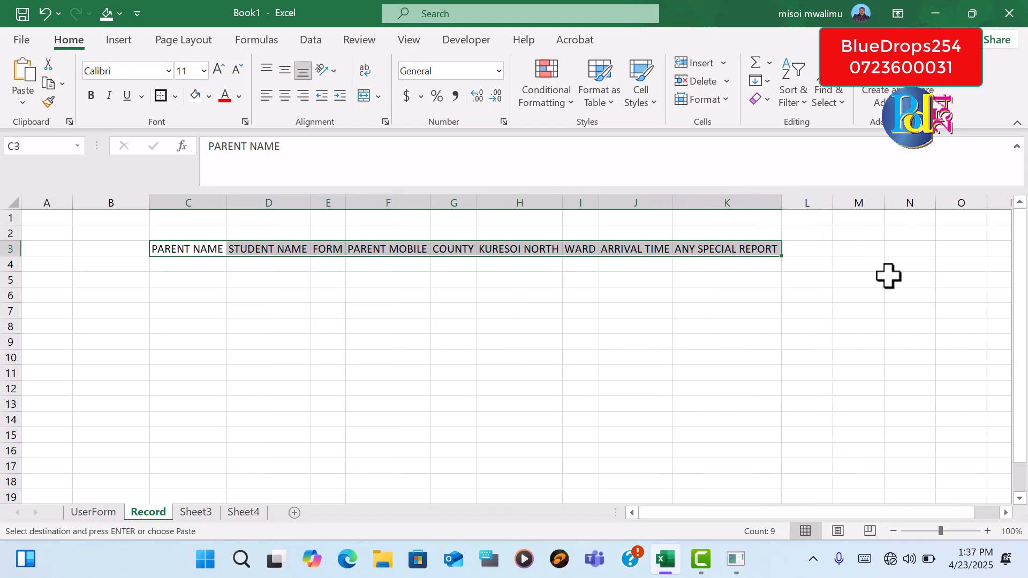
pyautogui.click(408, 306)
# Make the Record sheet headers in C3:K3 bold
pyautogui.moveTo(161, 246); pyautogui.dragTo(726, 251)
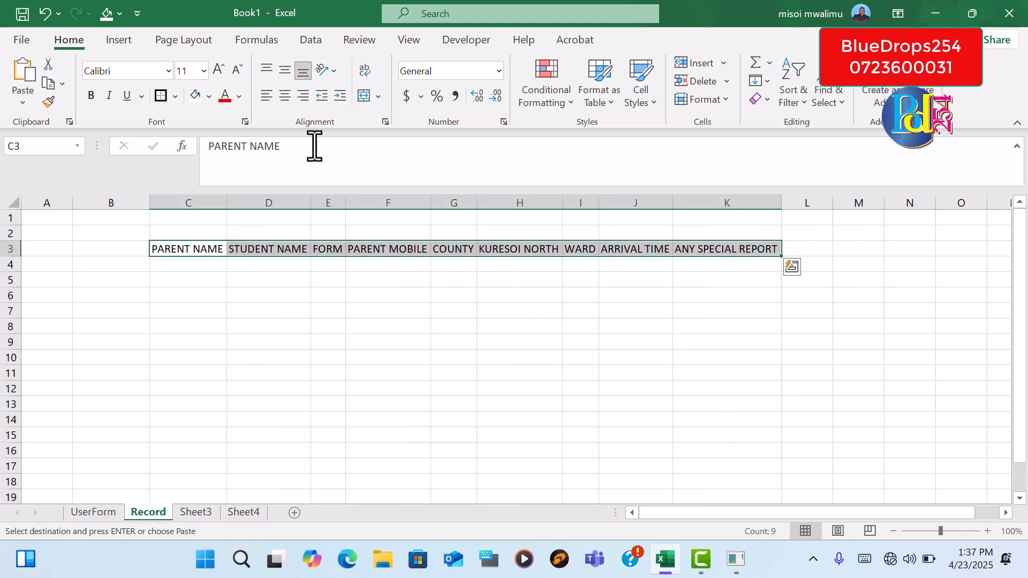
pyautogui.click(88, 95)
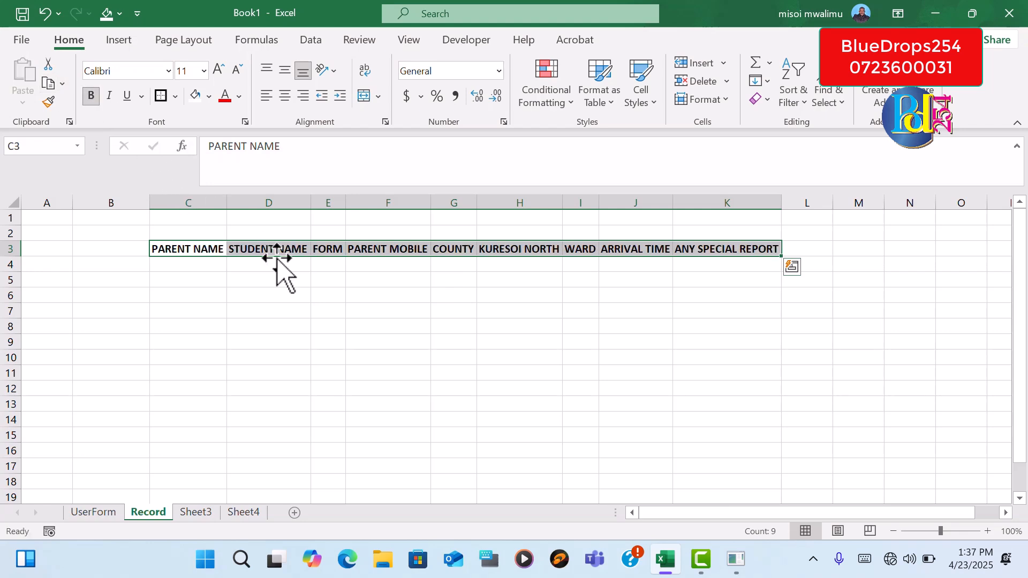
pyautogui.click(239, 97)
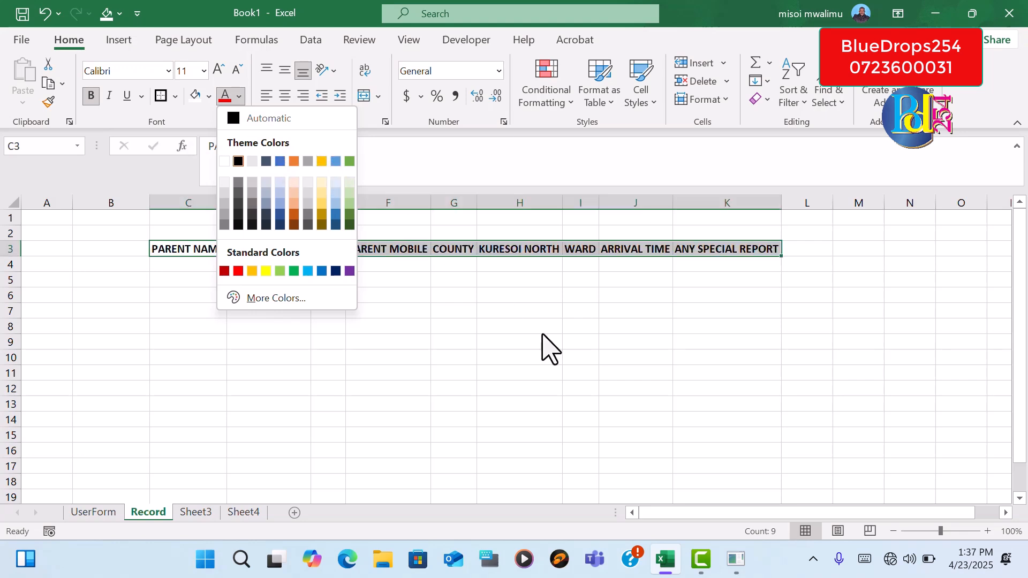
pyautogui.click(665, 314)
pyautogui.click(709, 310)
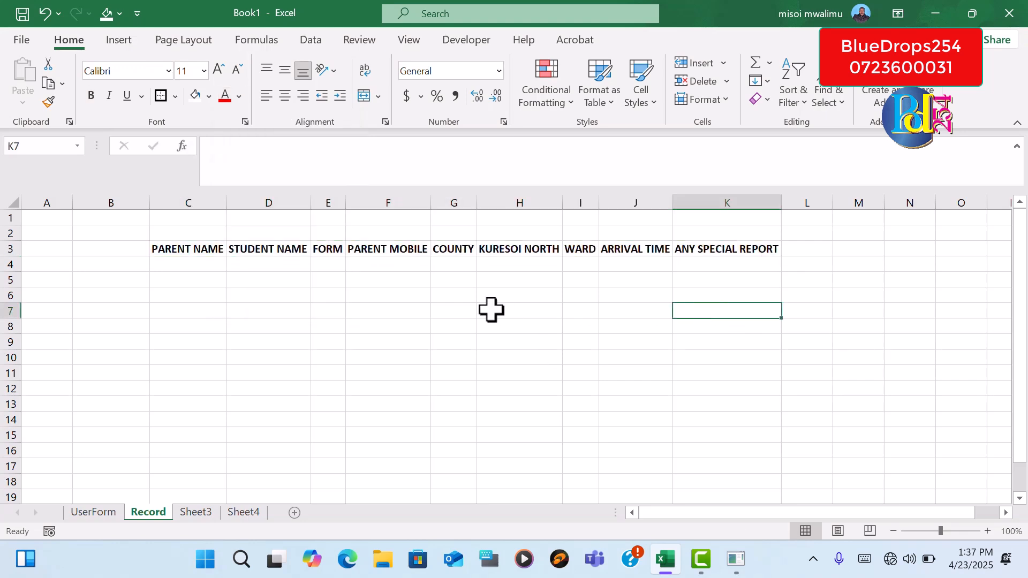
# Copy the linked values E15:E23 of the helper list on the UserForm sheet
pyautogui.click(200, 269)
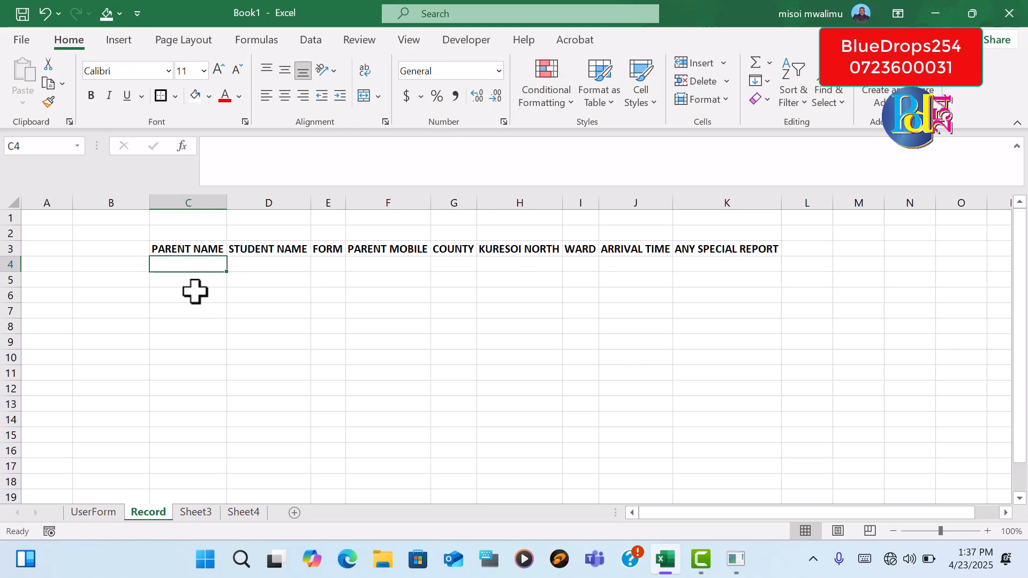
pyautogui.click(113, 514)
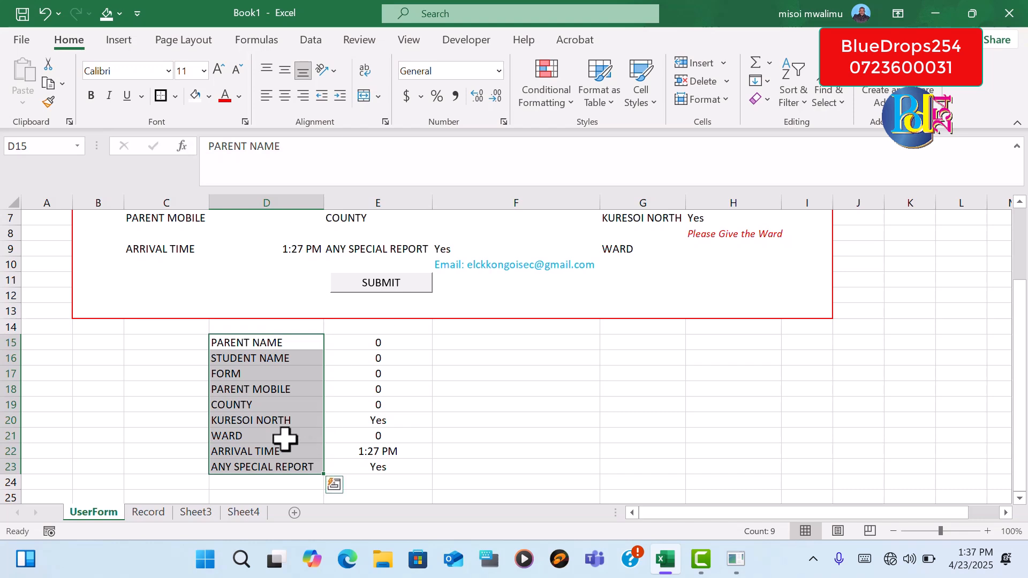
pyautogui.click(148, 513)
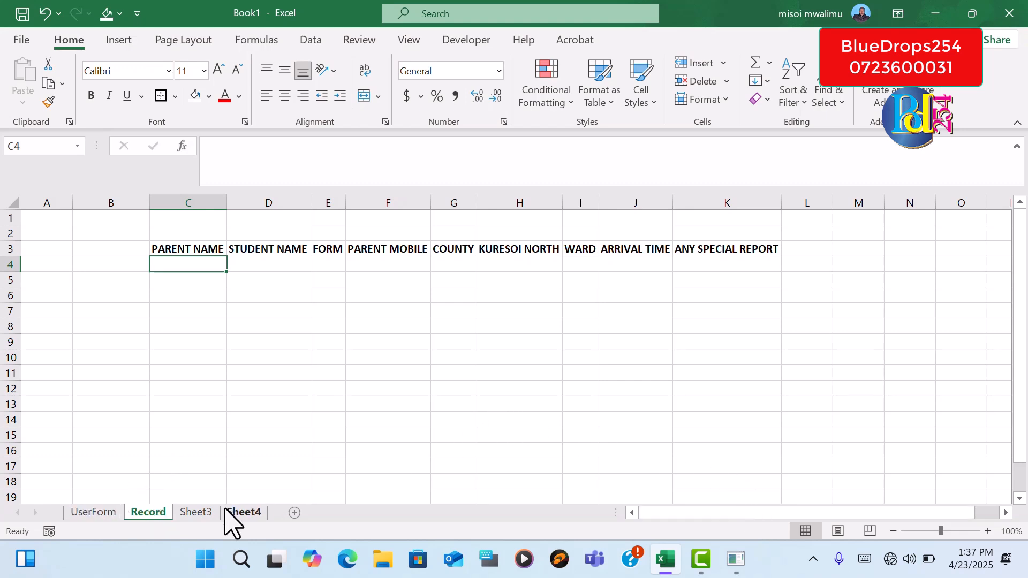
pyautogui.click(103, 513)
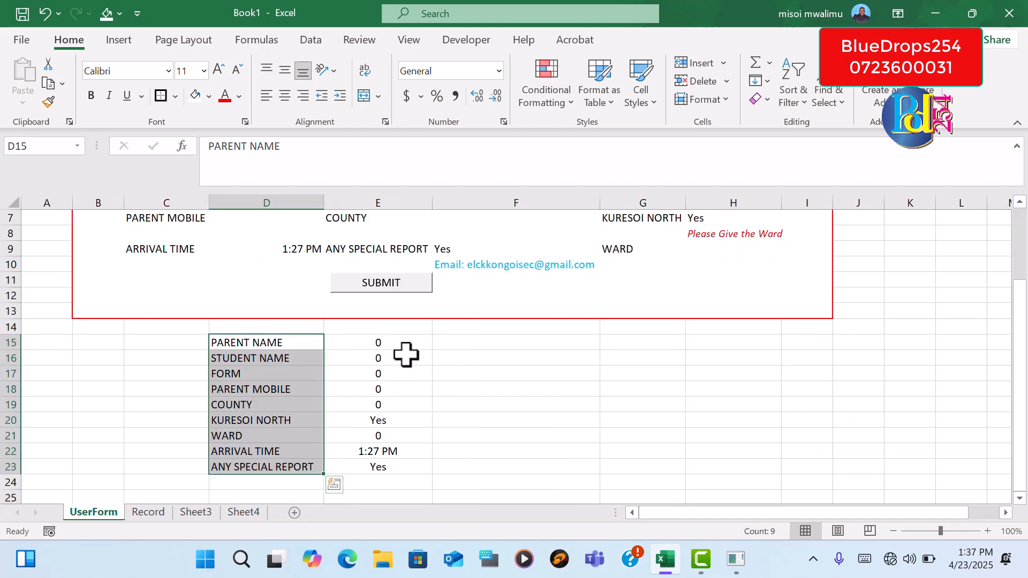
pyautogui.moveTo(383, 349); pyautogui.dragTo(375, 464)
pyautogui.hotkey('ctrl', 'c')
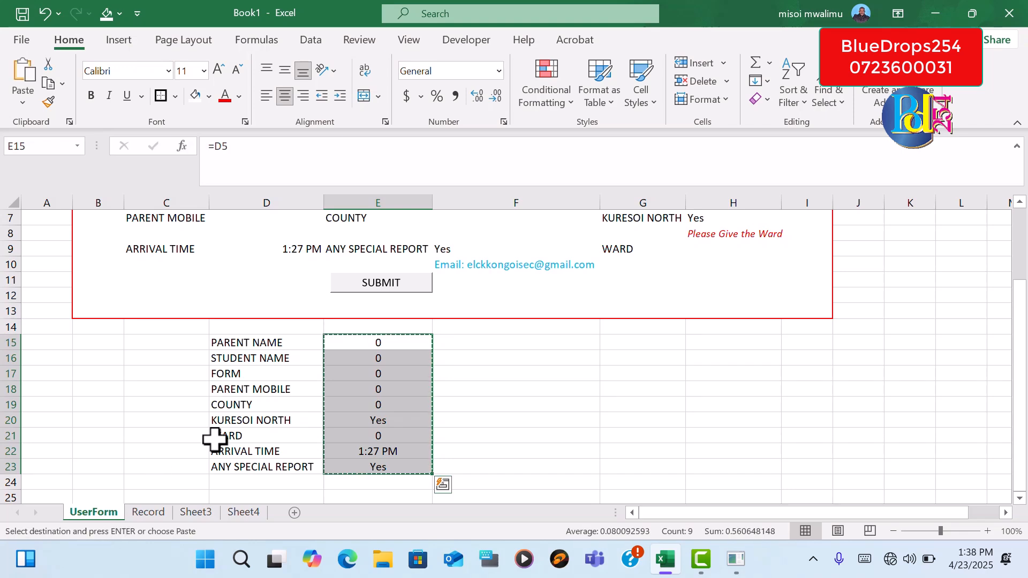
pyautogui.rightClick(404, 384)
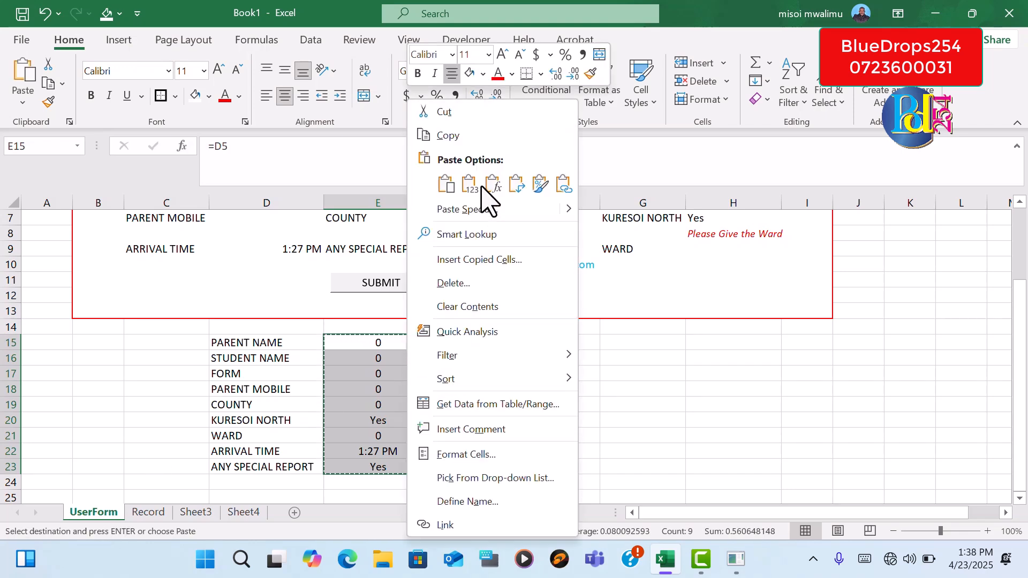
pyautogui.click(442, 135)
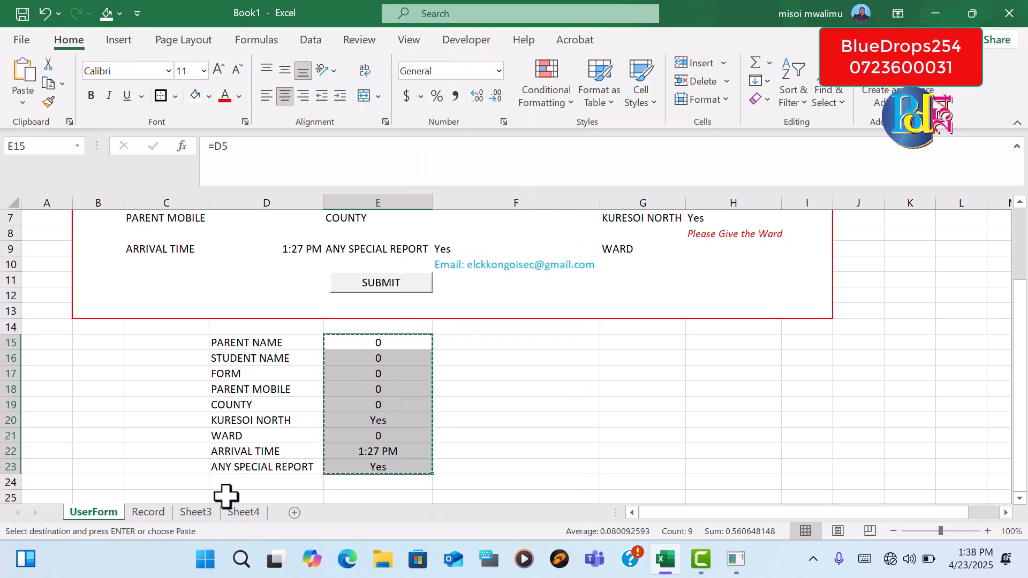
# Paste the copied entries as transposed values into the Record sheet starting at C4, under the headers
pyautogui.click(161, 515)
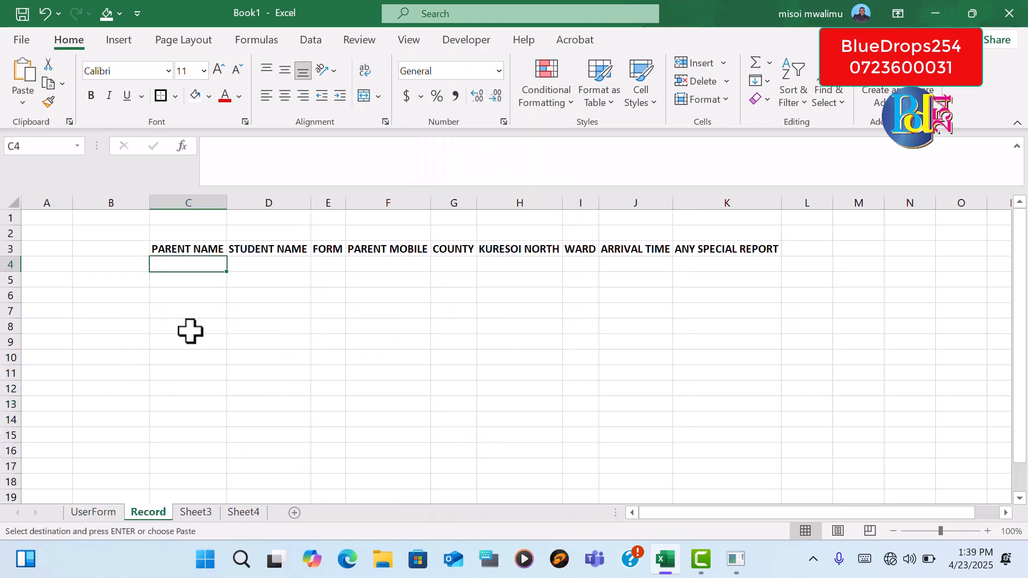
pyautogui.rightClick(189, 264)
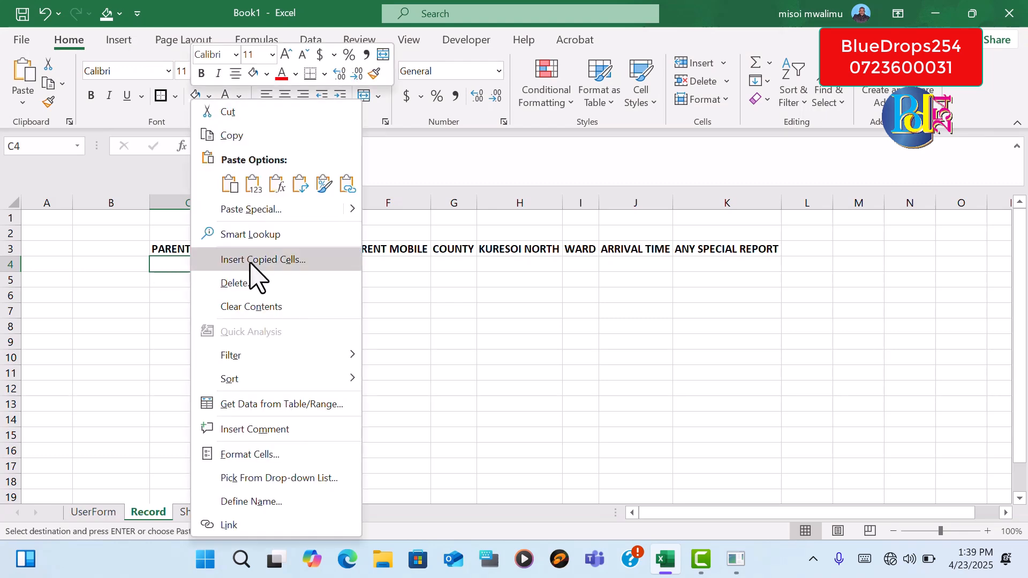
pyautogui.click(311, 211)
pyautogui.click(185, 146)
pyautogui.click(323, 294)
pyautogui.click(355, 329)
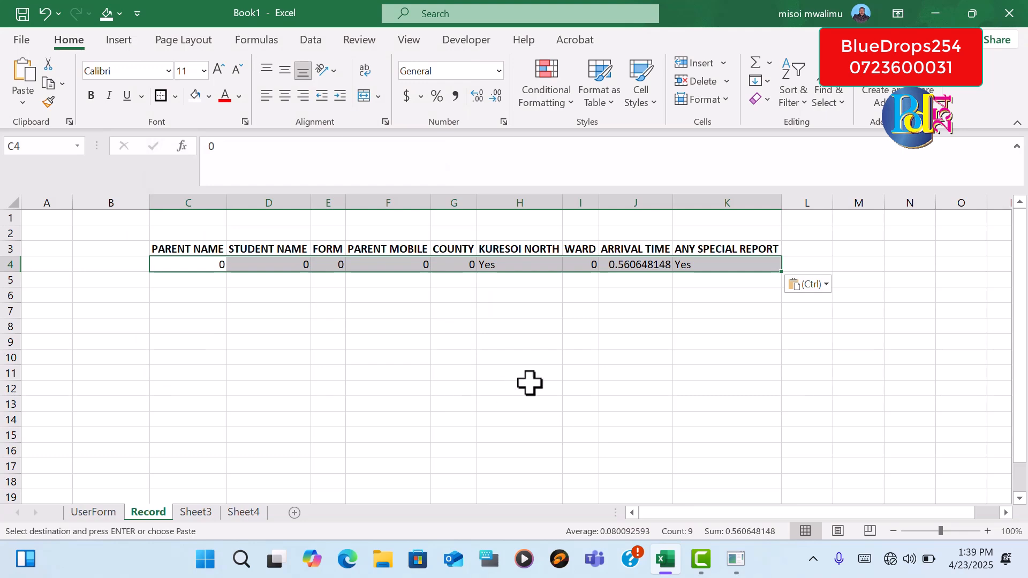
pyautogui.click(610, 354)
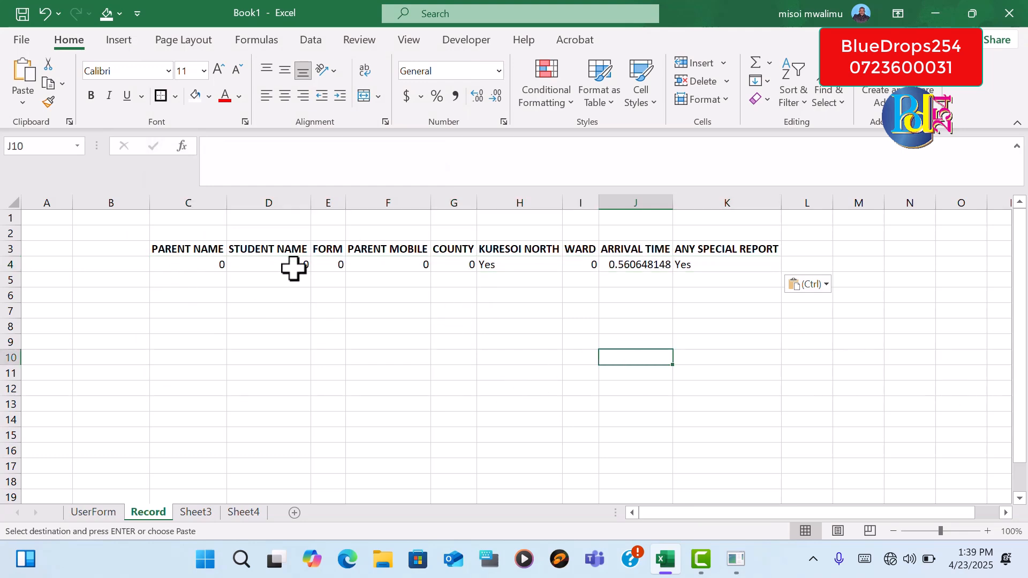
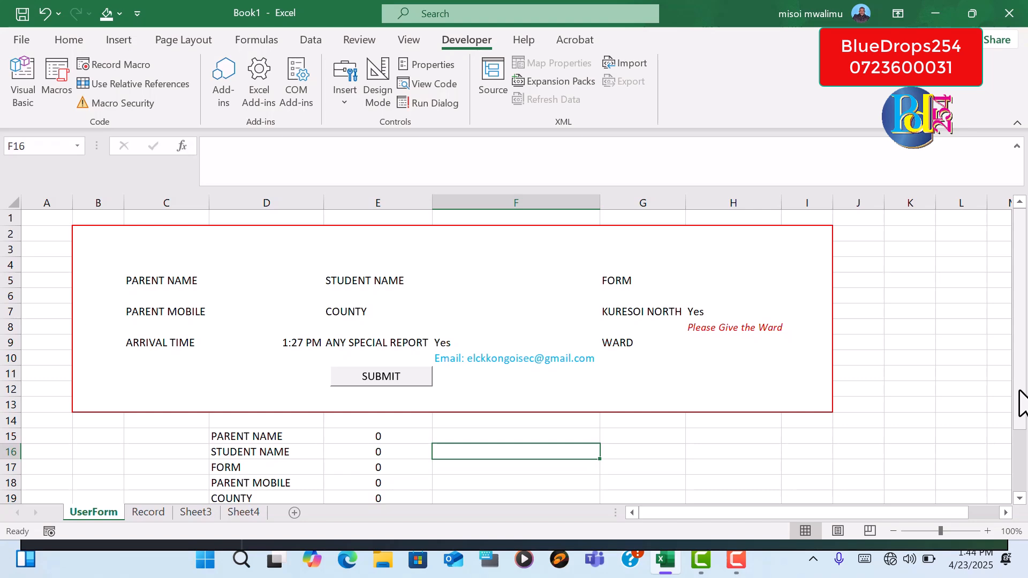
# Apply a thick outside border to the PARENT NAME entry cell D5 on the UserForm sheet
pyautogui.click(227, 283)
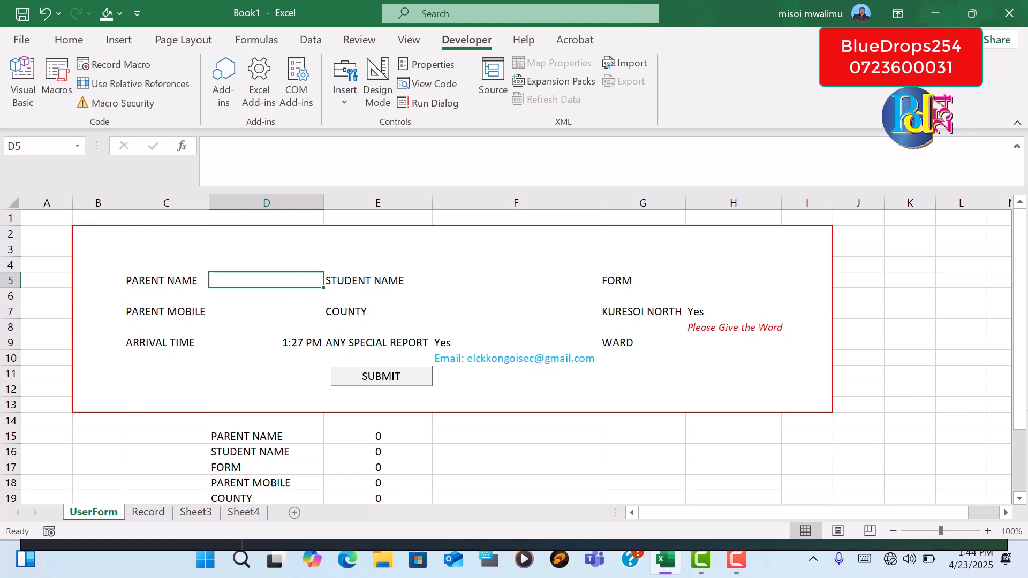
pyautogui.click(997, 404)
pyautogui.click(247, 278)
pyautogui.click(68, 40)
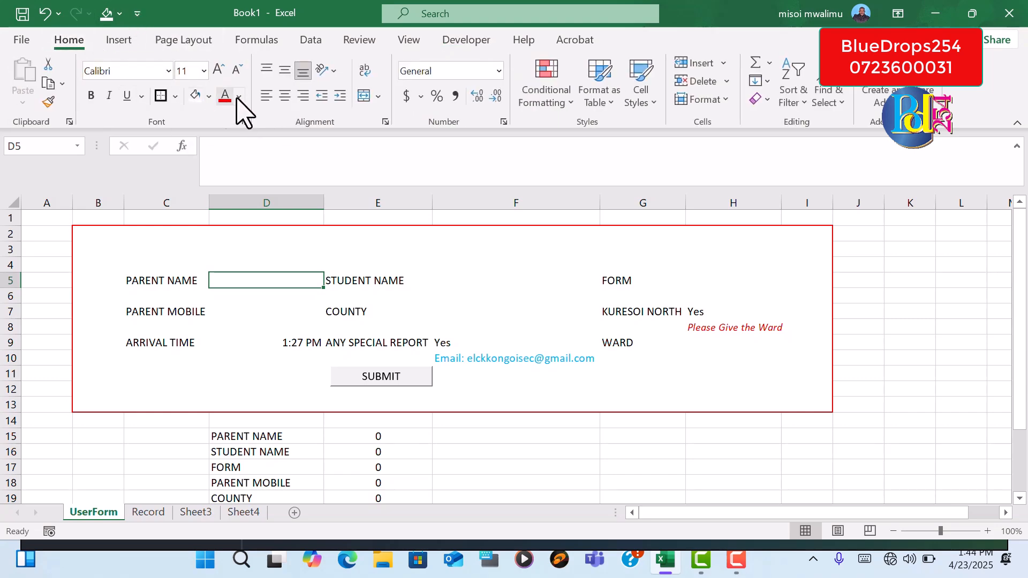
pyautogui.click(175, 97)
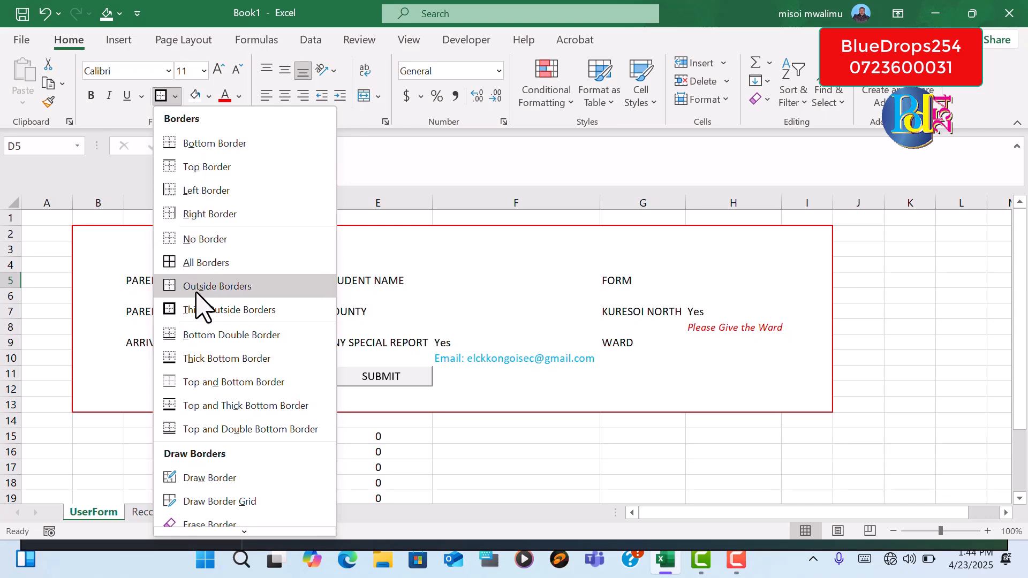
pyautogui.click(203, 311)
pyautogui.click(269, 324)
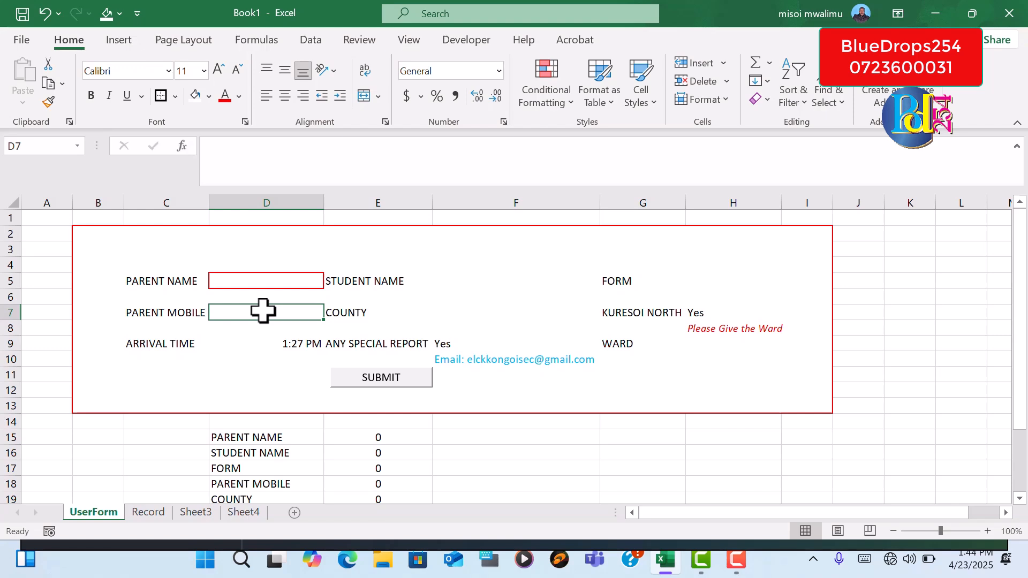
pyautogui.click(247, 346)
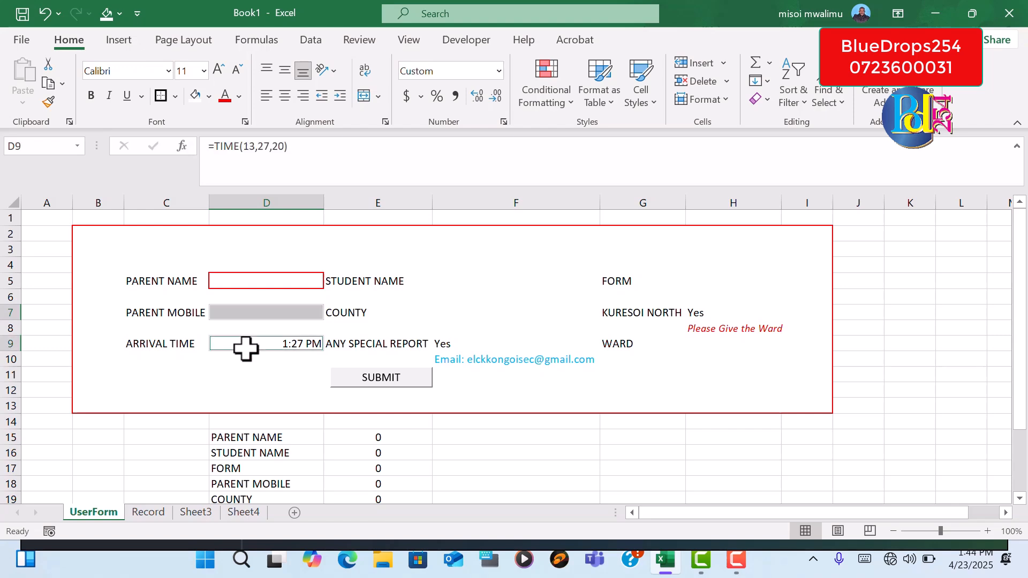
pyautogui.click(458, 279)
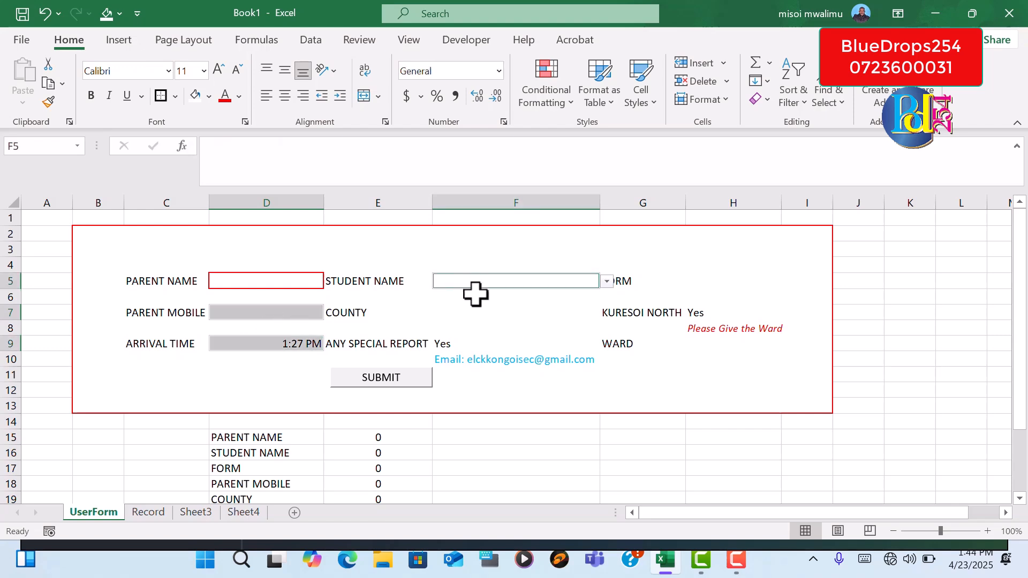
pyautogui.click(487, 314)
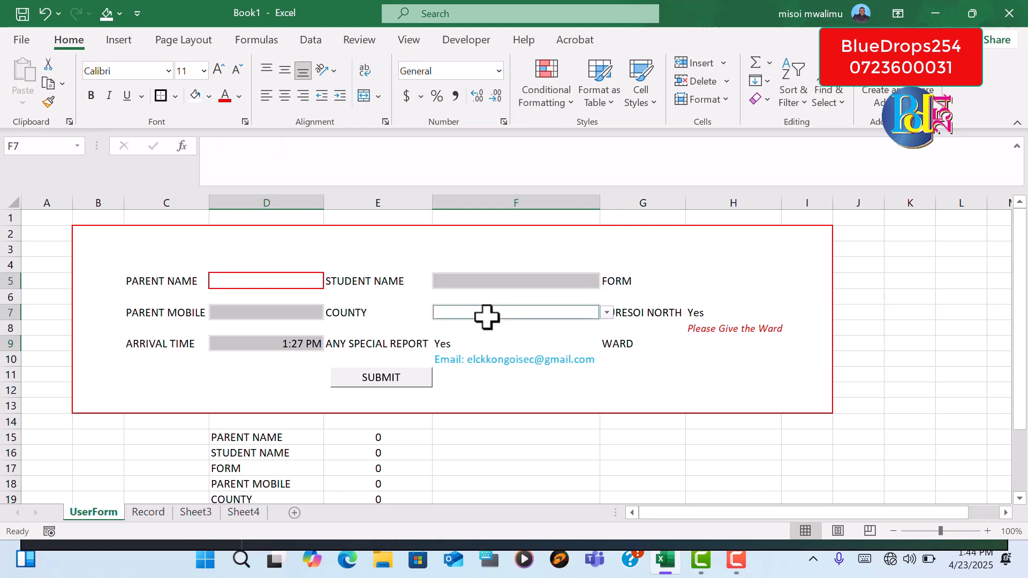
# Apply the same thick outside border to the entry cells D7, D9, H5, H7, H9 and H10 together
pyautogui.click(252, 348)
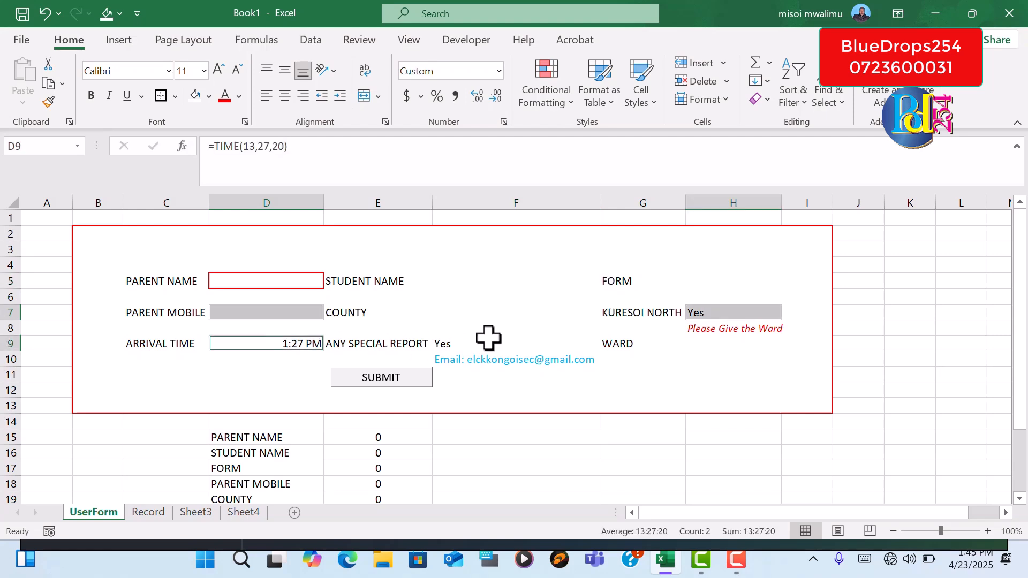
pyautogui.click(730, 279)
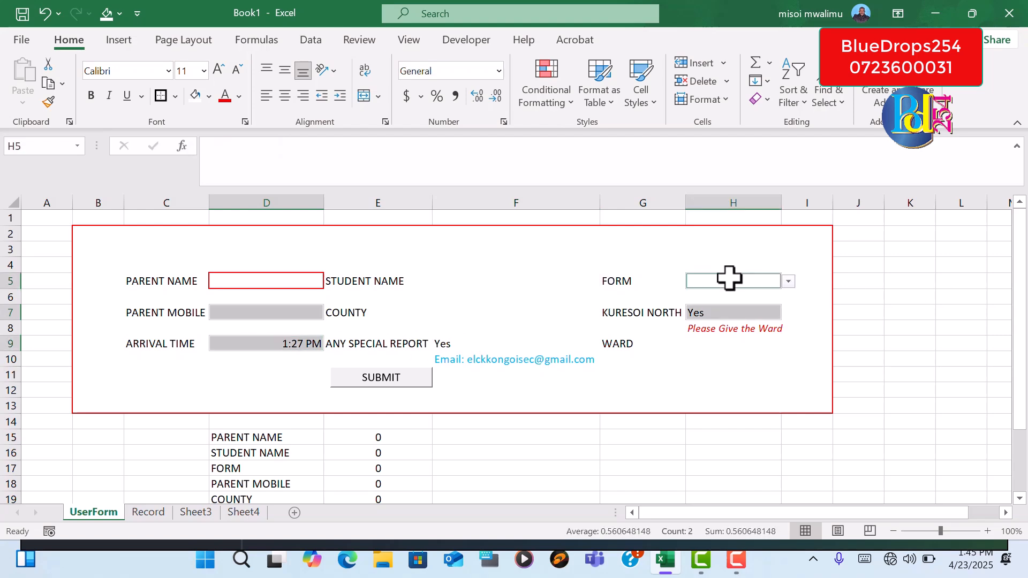
pyautogui.keyDown('ctrl'); pyautogui.click(736, 314); pyautogui.keyUp('ctrl')
pyautogui.keyDown('ctrl'); pyautogui.click(742, 311); pyautogui.keyUp('ctrl')
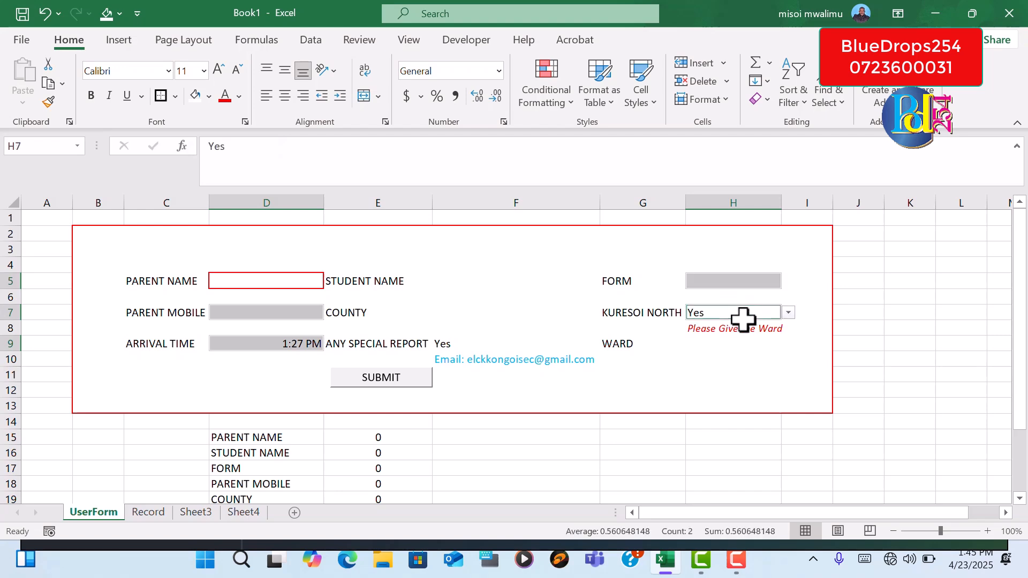
pyautogui.keyDown('ctrl'); pyautogui.click(740, 353); pyautogui.keyUp('ctrl')
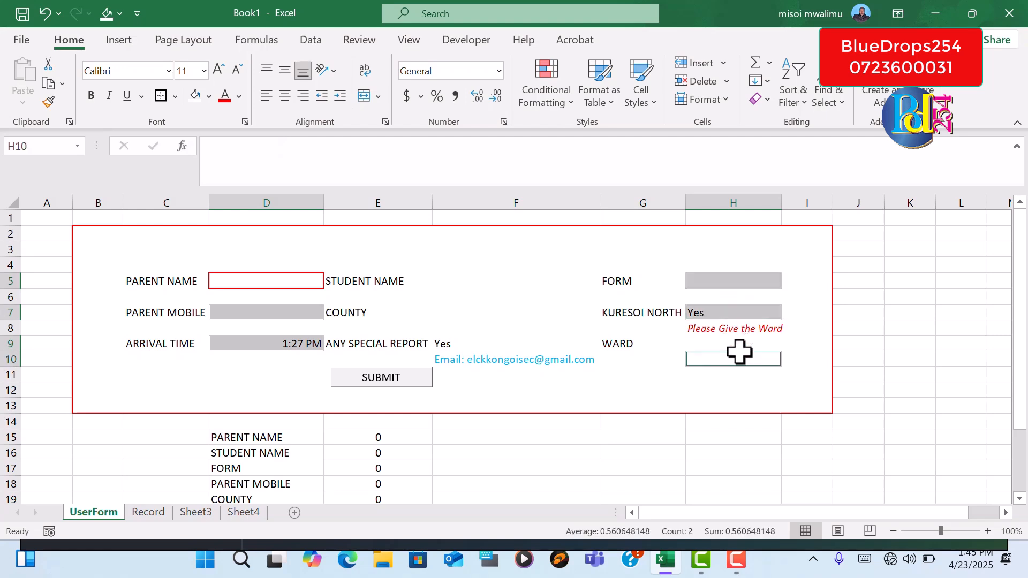
pyautogui.keyDown('ctrl'); pyautogui.click(739, 345); pyautogui.keyUp('ctrl')
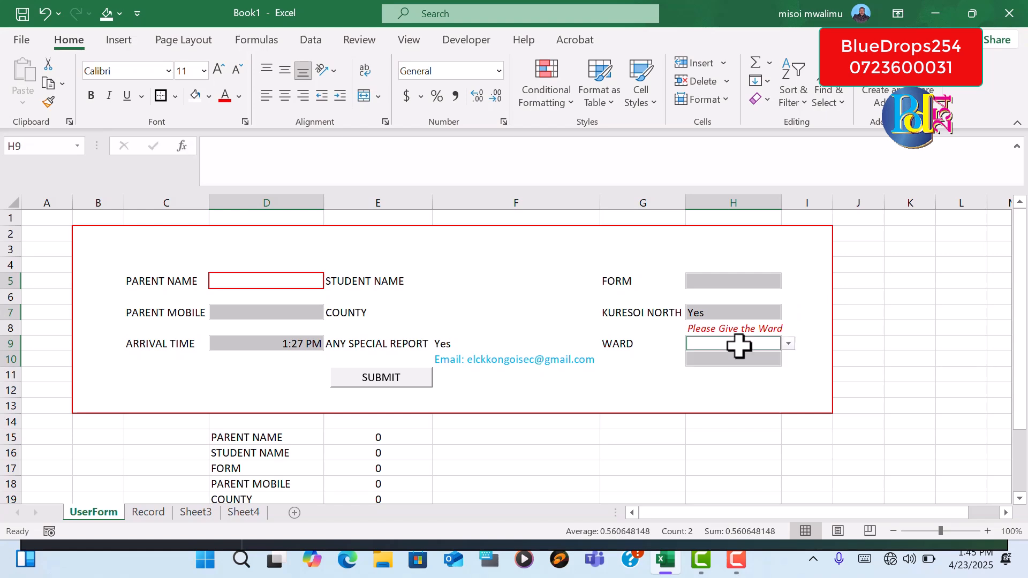
pyautogui.keyDown('ctrl'); pyautogui.click(739, 282); pyautogui.keyUp('ctrl')
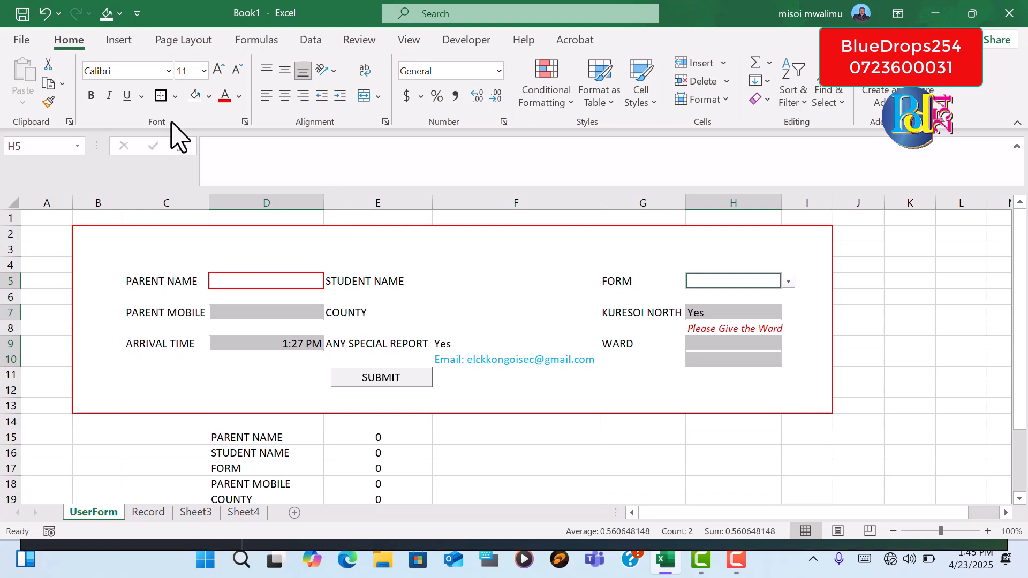
pyautogui.click(160, 103)
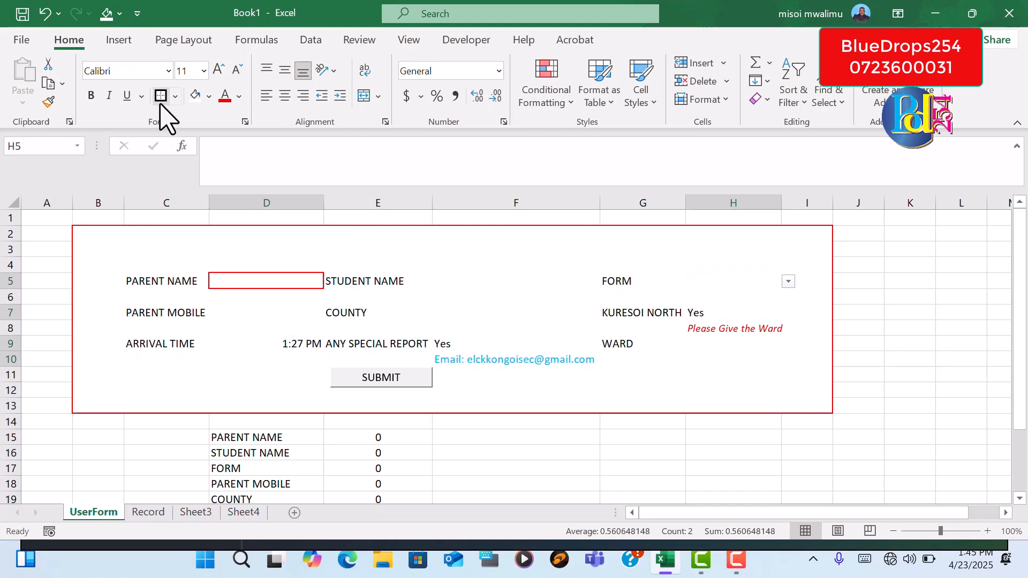
pyautogui.click(863, 424)
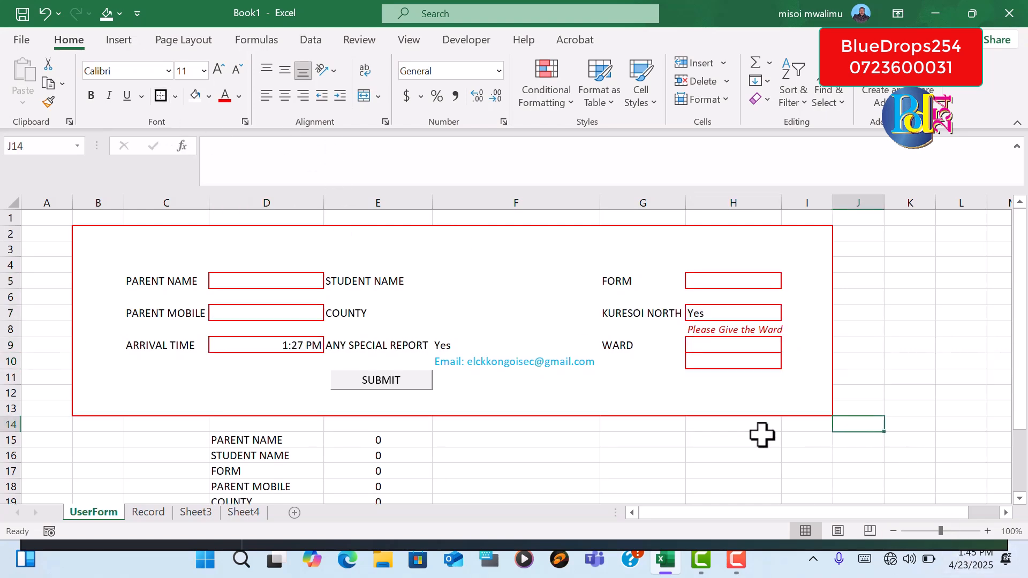
# Remove all borders from cell H10 below the WARD entry cell
pyautogui.click(721, 365)
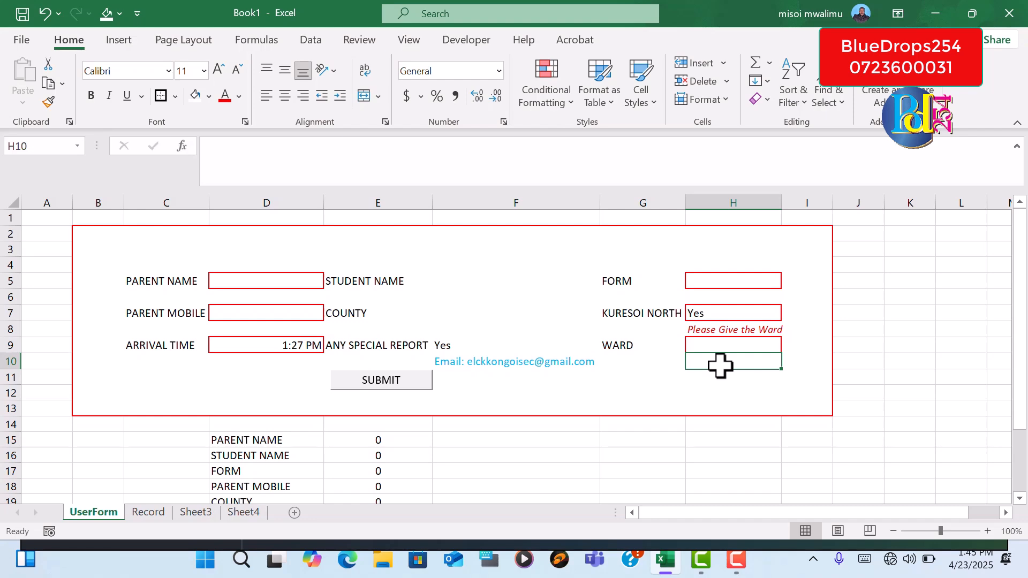
pyautogui.click(176, 98)
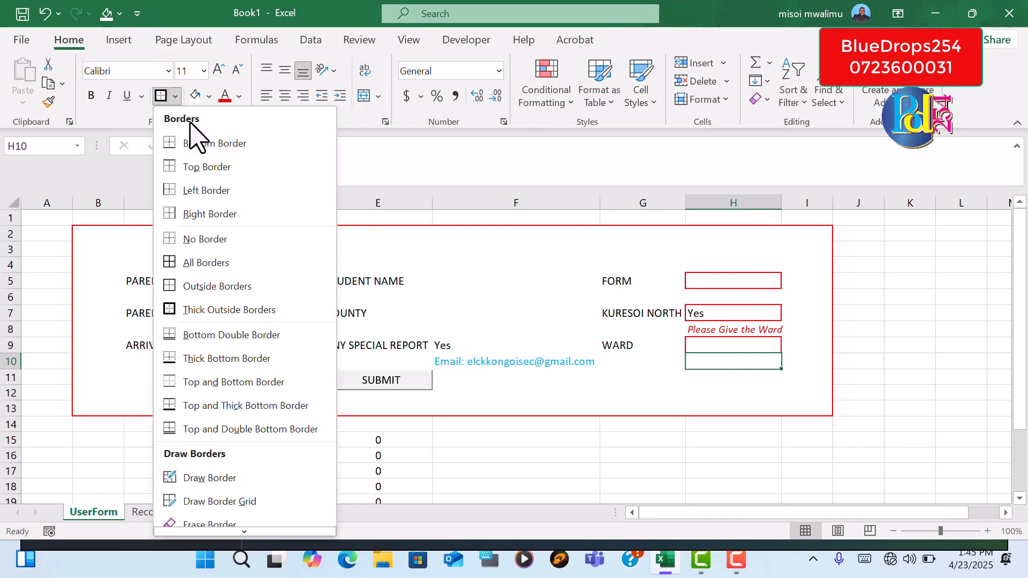
pyautogui.click(205, 240)
pyautogui.click(912, 410)
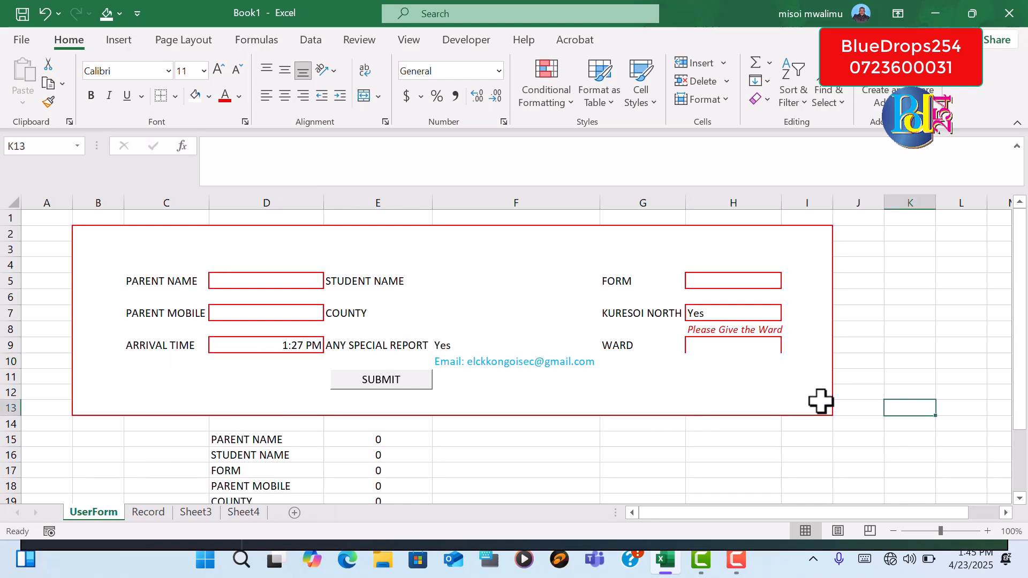
# Apply a thick outside border to the WARD entry cell H9
pyautogui.click(739, 343)
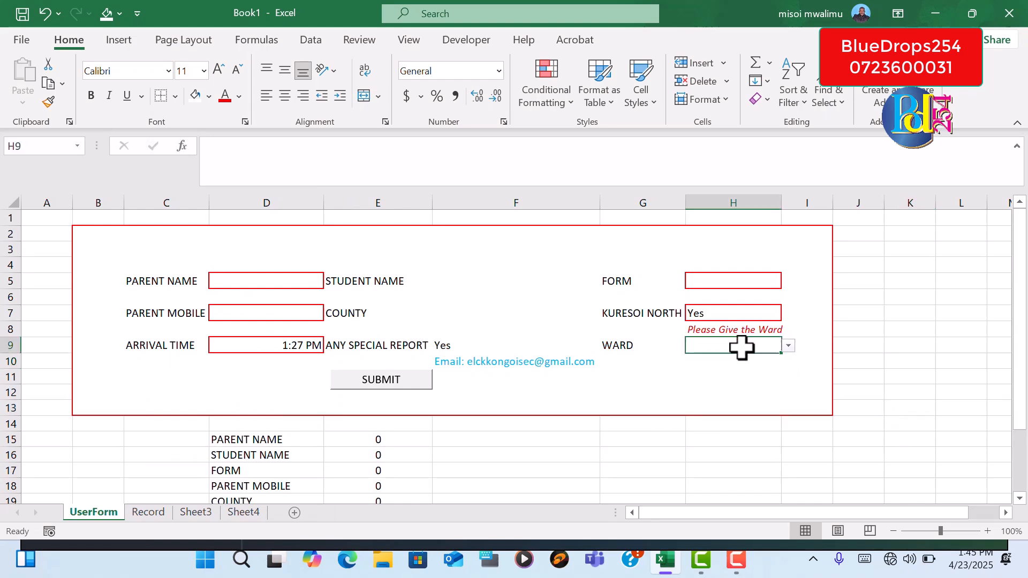
pyautogui.click(174, 100)
pyautogui.click(189, 306)
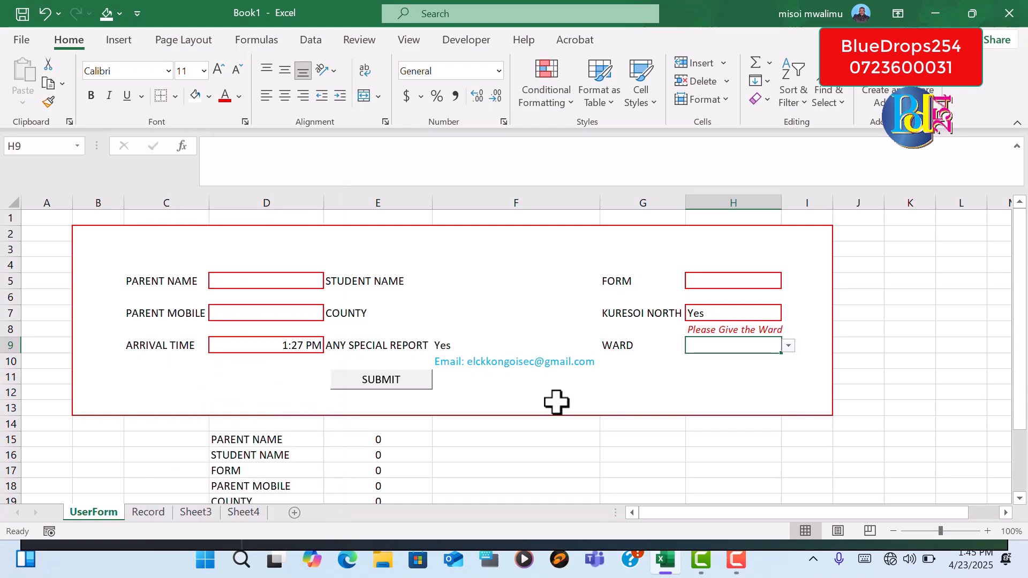
pyautogui.click(924, 382)
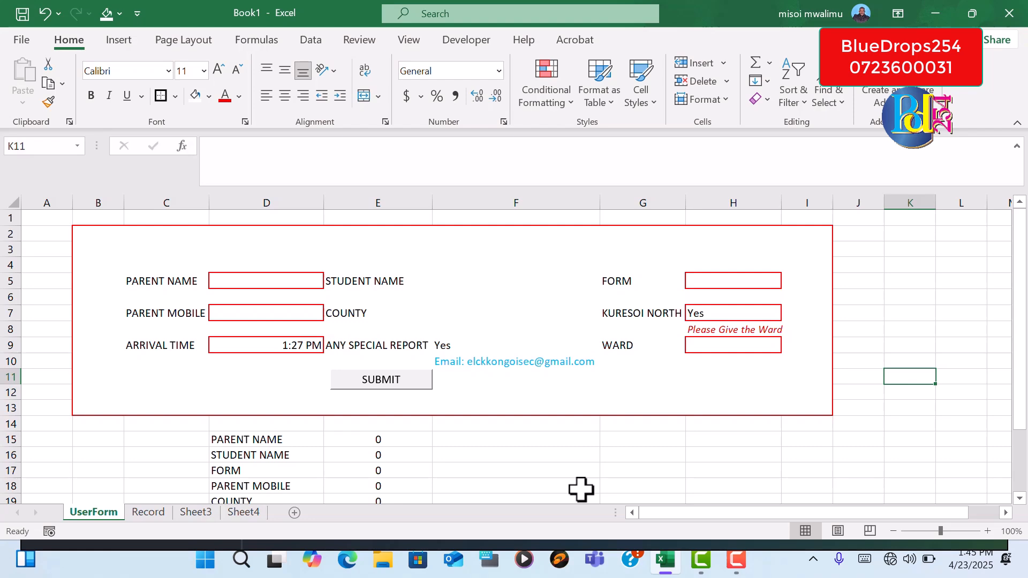
# Enter the parent's full name in the PARENT NAME cell D5
pyautogui.click(260, 283)
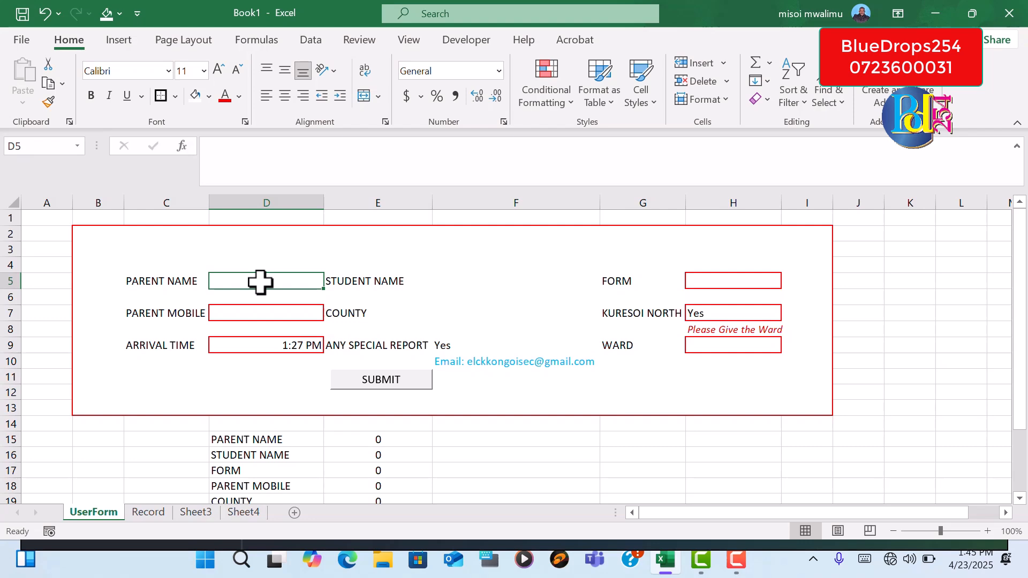
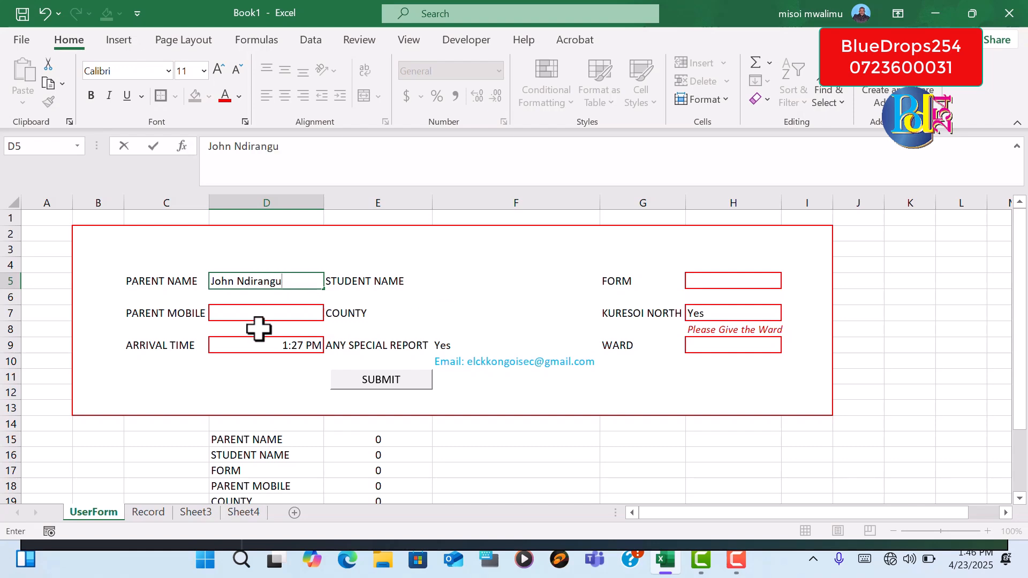
# Apply the thick outside border to the STUDENT NAME cell F5 and choose a student's name from its dropdown list
pyautogui.click(452, 284)
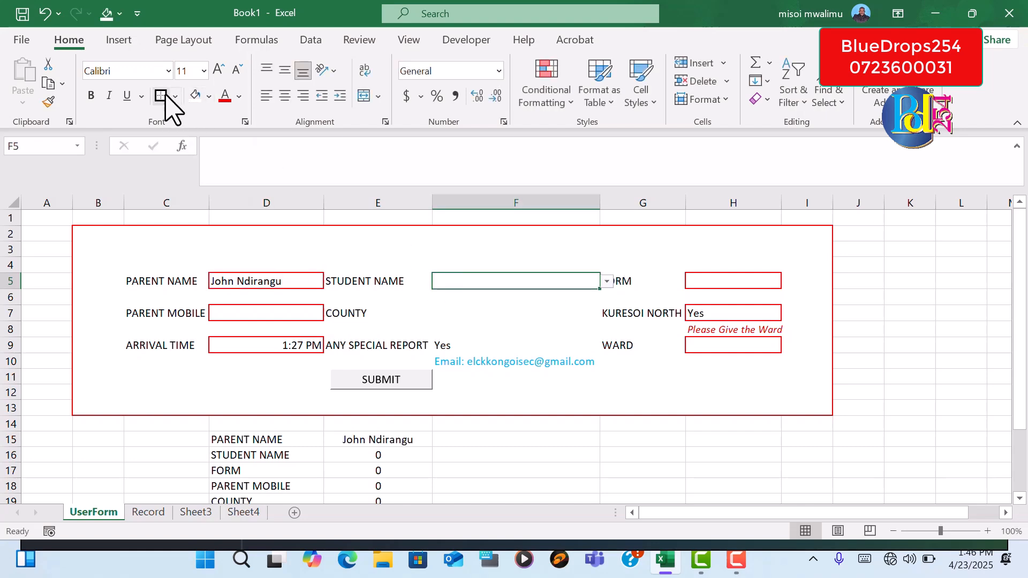
pyautogui.moveTo(462, 304); pyautogui.dragTo(461, 308)
pyautogui.click(480, 286)
pyautogui.click(544, 324)
pyautogui.click(566, 286)
pyautogui.click(607, 281)
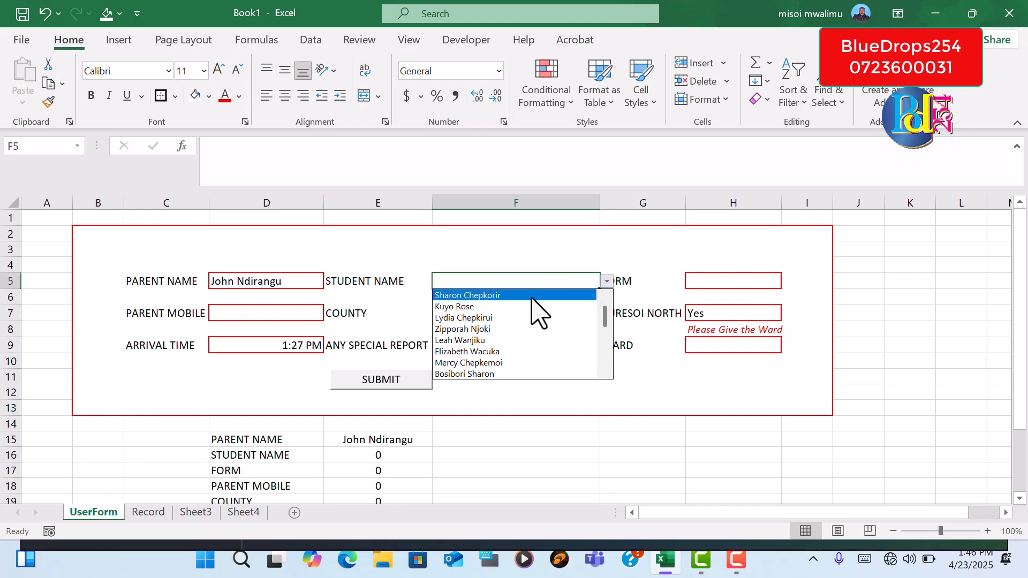
pyautogui.click(507, 330)
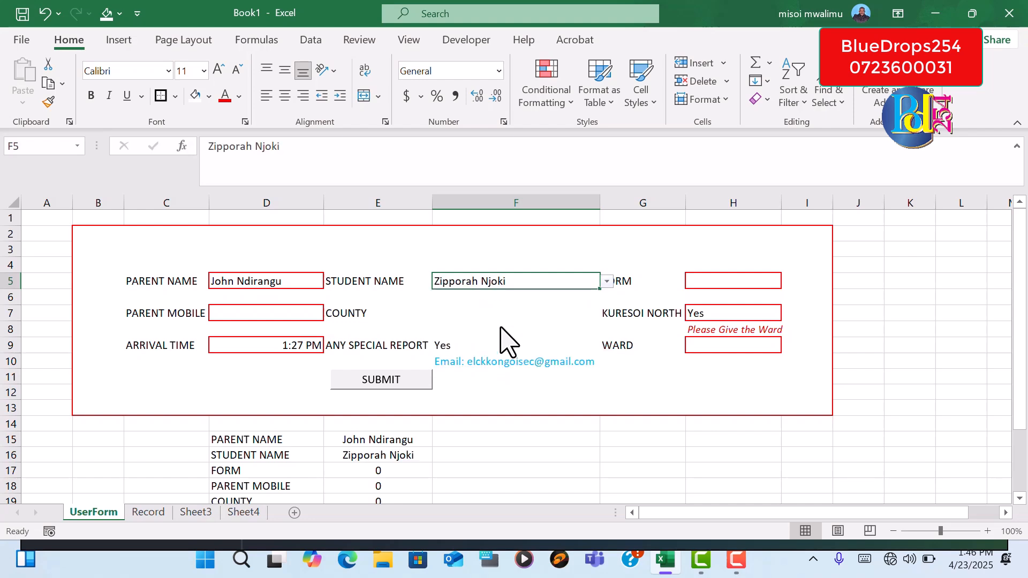
# Set FORM to 3E and enter the parent's mobile number in the PARENT MOBILE cell D7
pyautogui.click(709, 279)
pyautogui.click(788, 283)
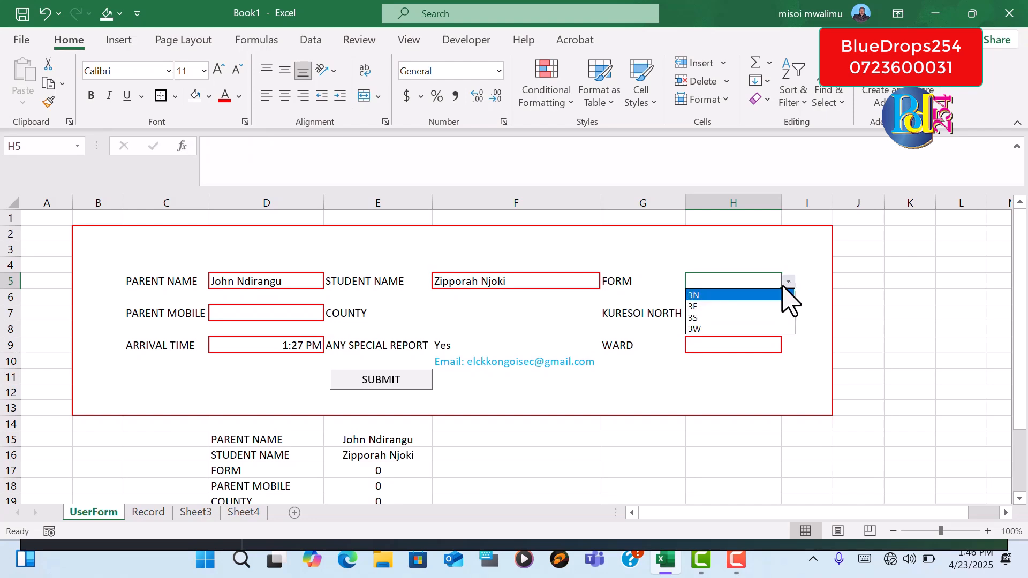
pyautogui.click(755, 307)
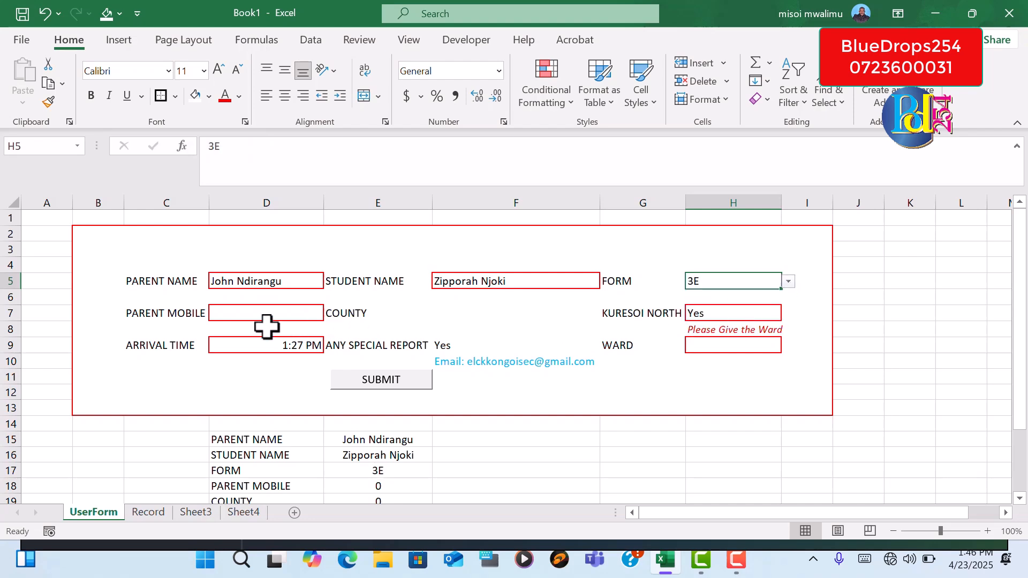
pyautogui.click(248, 315)
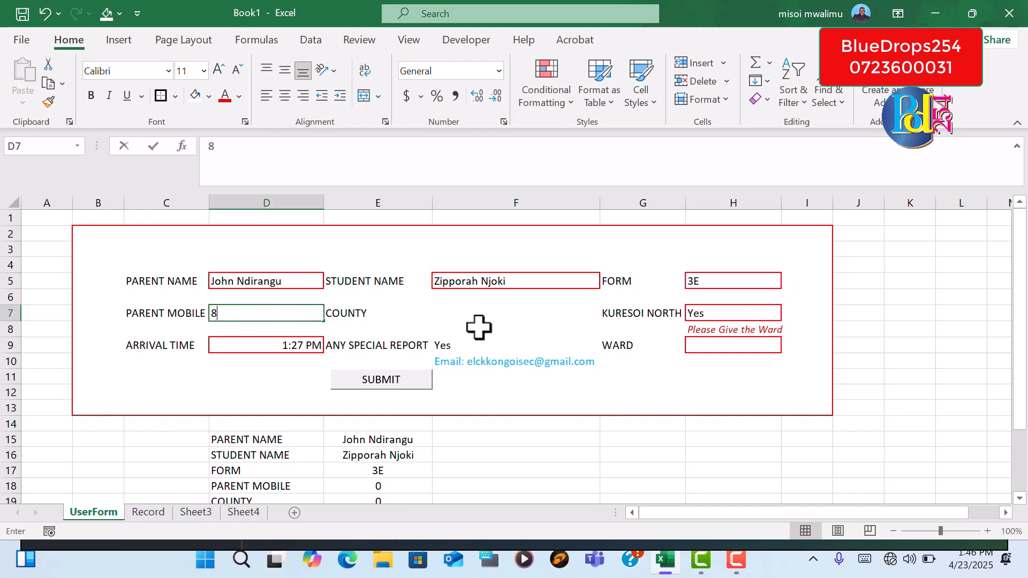
pyautogui.write('876423')
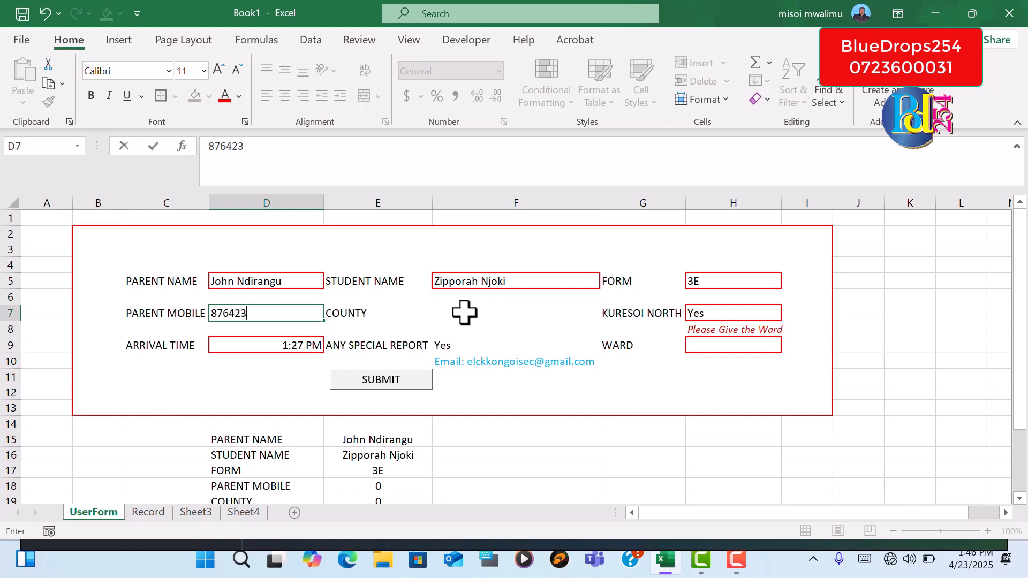
# Choose NAKURU as the COUNTY in F7 and Nyota as the WARD in H9
pyautogui.click(471, 315)
pyautogui.click(607, 314)
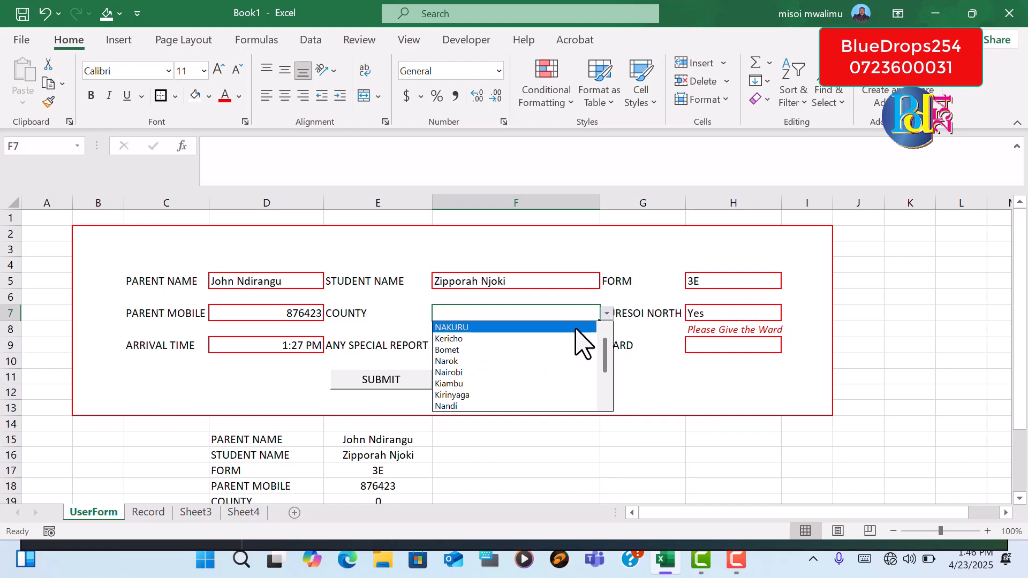
pyautogui.click(495, 327)
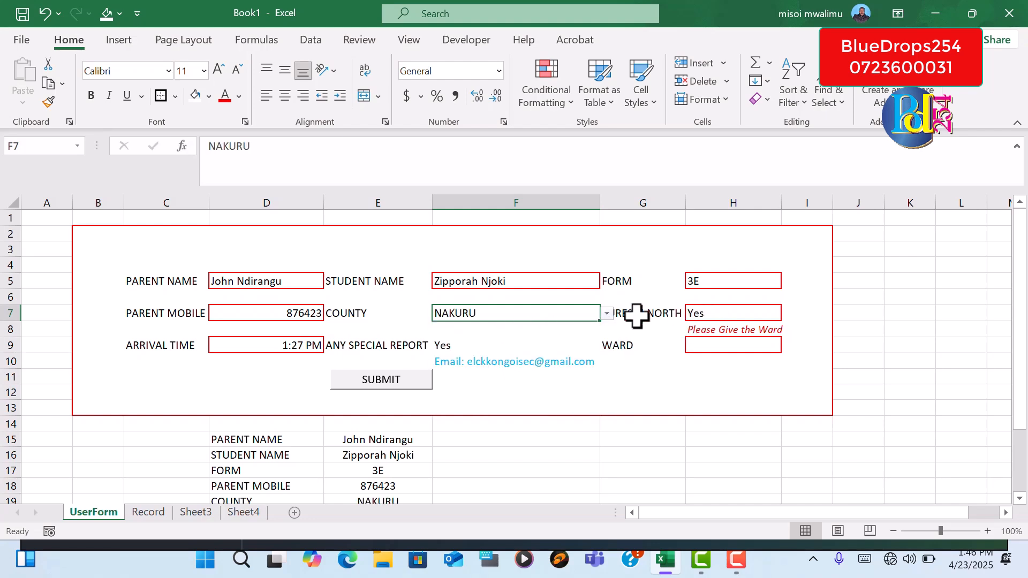
pyautogui.click(879, 313)
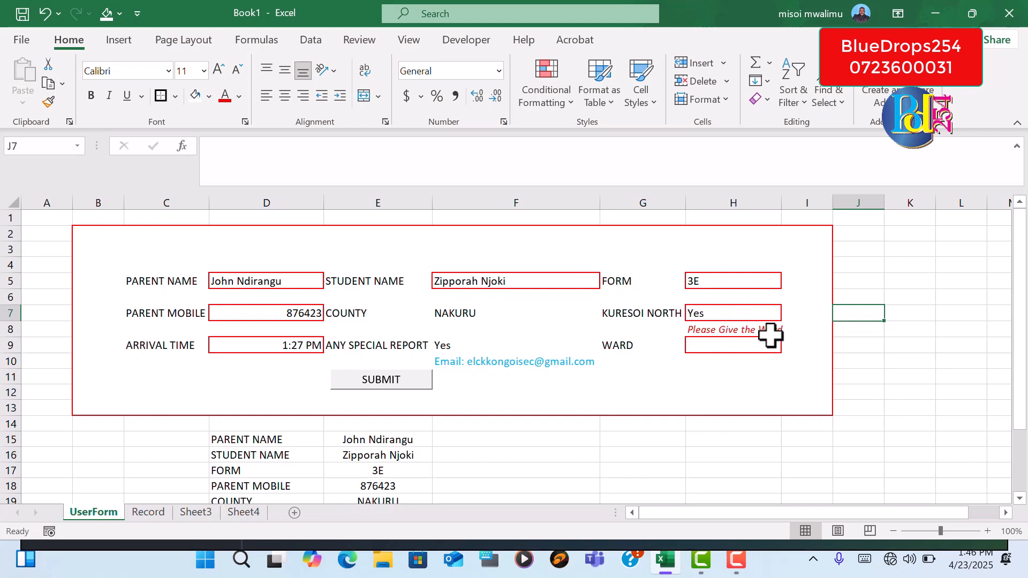
pyautogui.click(721, 351)
pyautogui.click(789, 346)
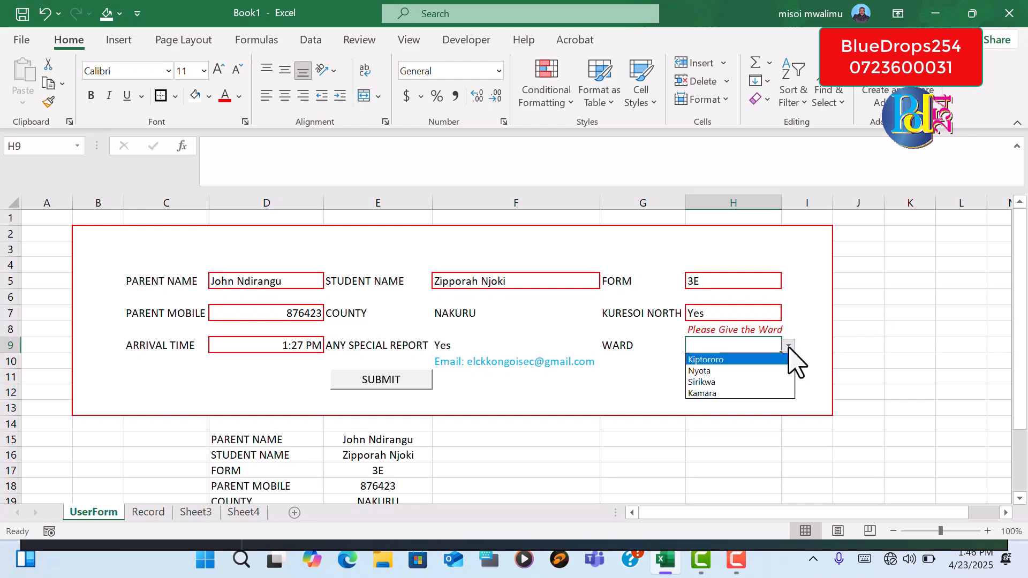
pyautogui.click(749, 371)
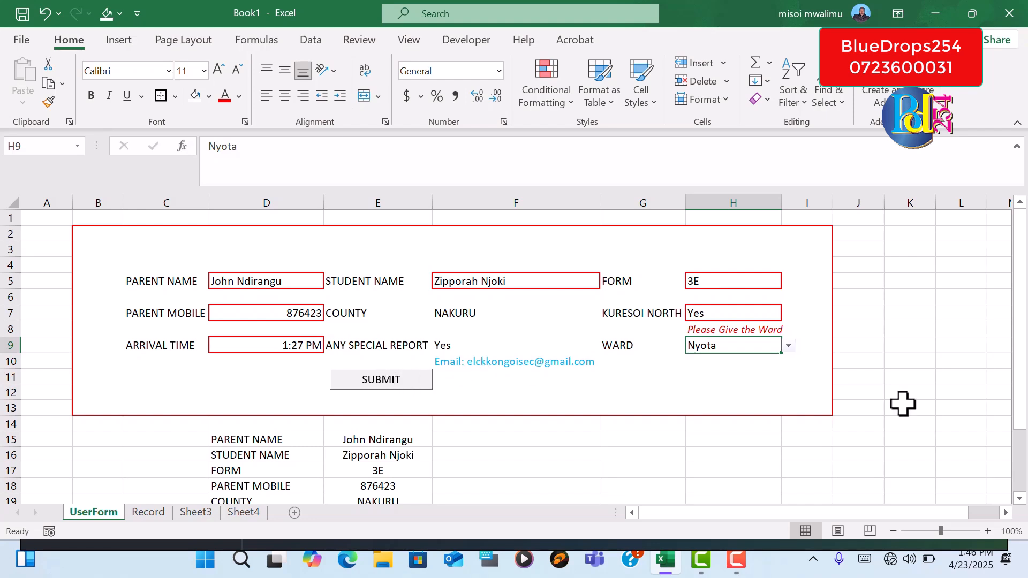
# Check the form entries carried into the linked helper list D15:E23
pyautogui.moveTo(1022, 405); pyautogui.dragTo(1024, 432)
pyautogui.scroll(-1, 1023, 407)
pyautogui.moveTo(1023, 475); pyautogui.dragTo(1024, 488)
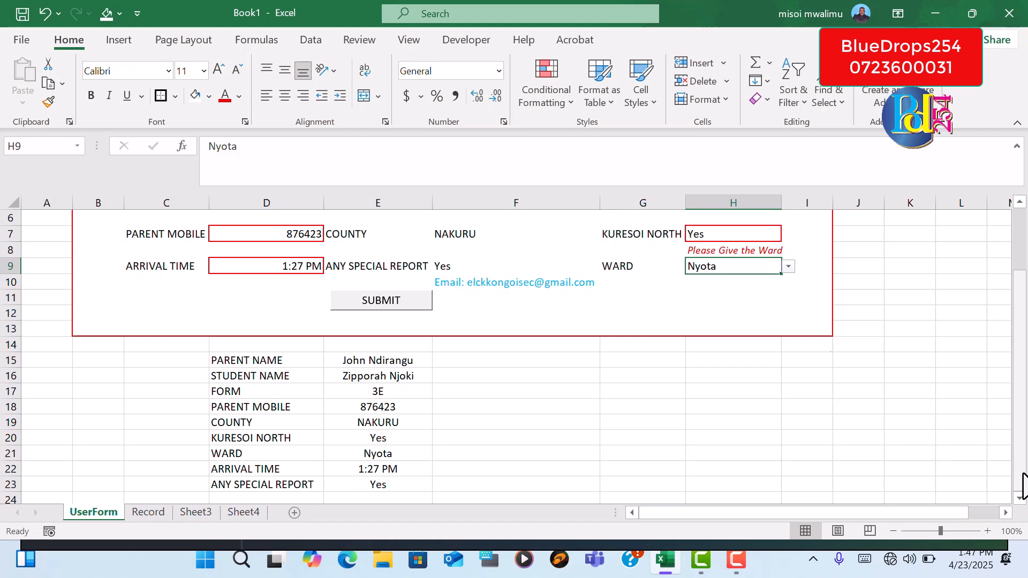
# Start recording a macro named f3parents, stored in This Workbook
pyautogui.click(470, 42)
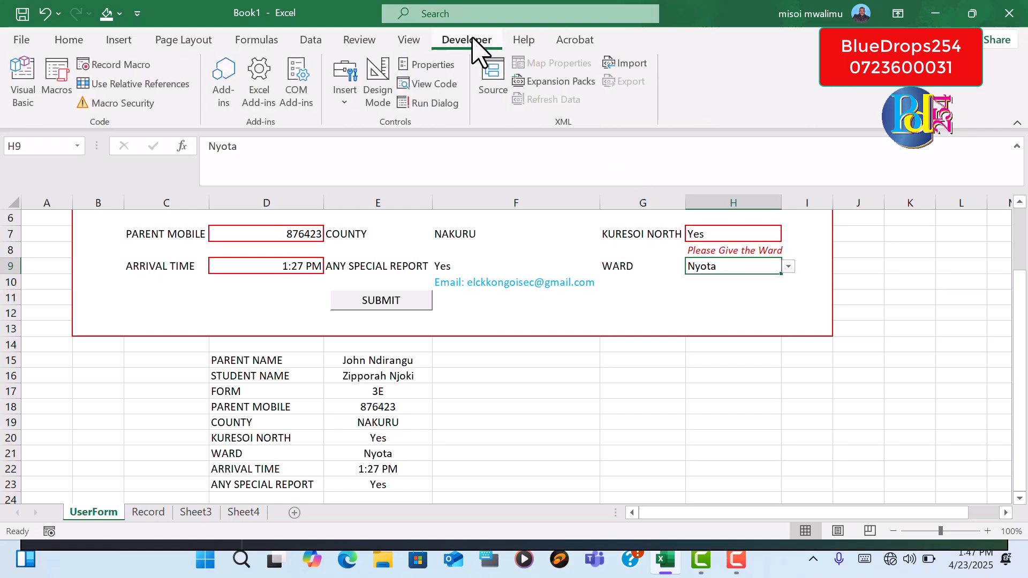
pyautogui.click(134, 75)
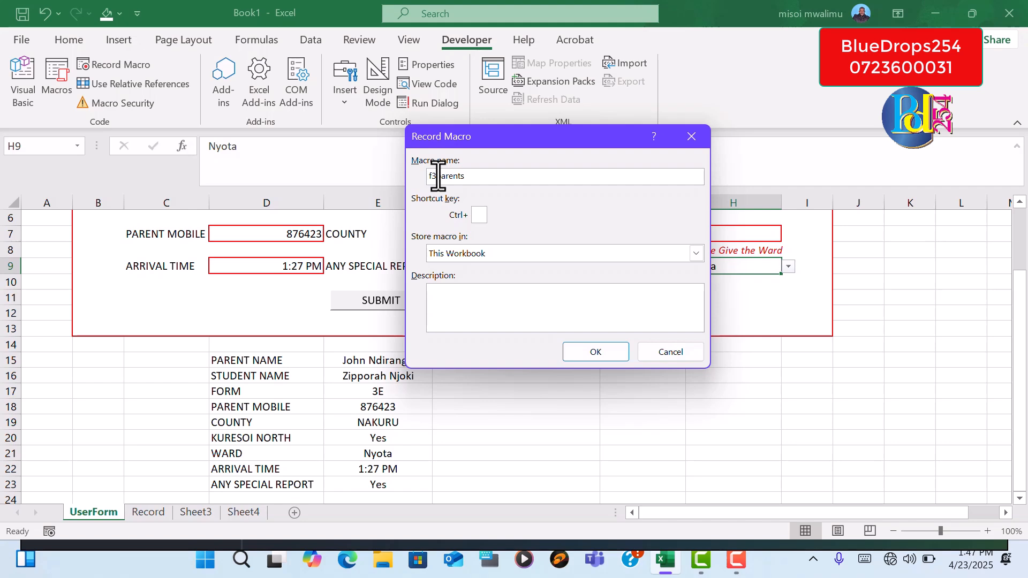
pyautogui.click(611, 355)
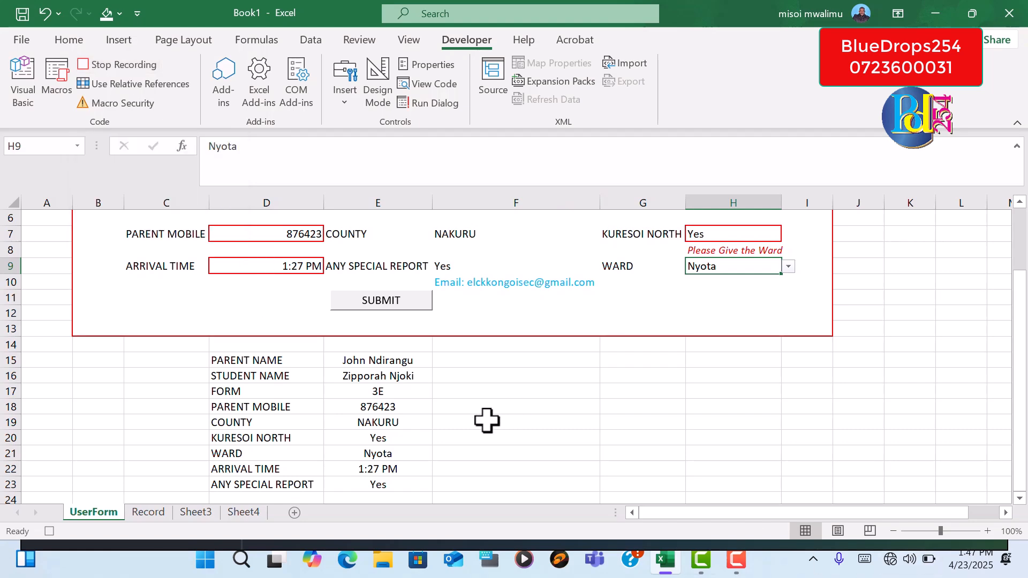
# Copy the helper list values E15:E23 on UserForm and paste them as transposed values into C5:K5 of Sheet4
pyautogui.click(379, 360)
pyautogui.moveTo(378, 360); pyautogui.dragTo(379, 481)
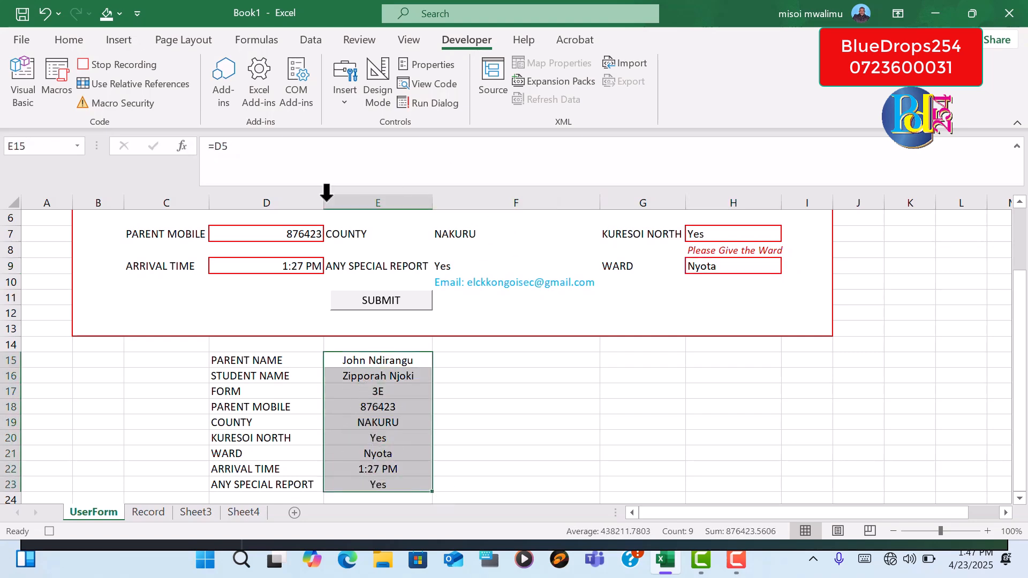
pyautogui.rightClick(397, 397)
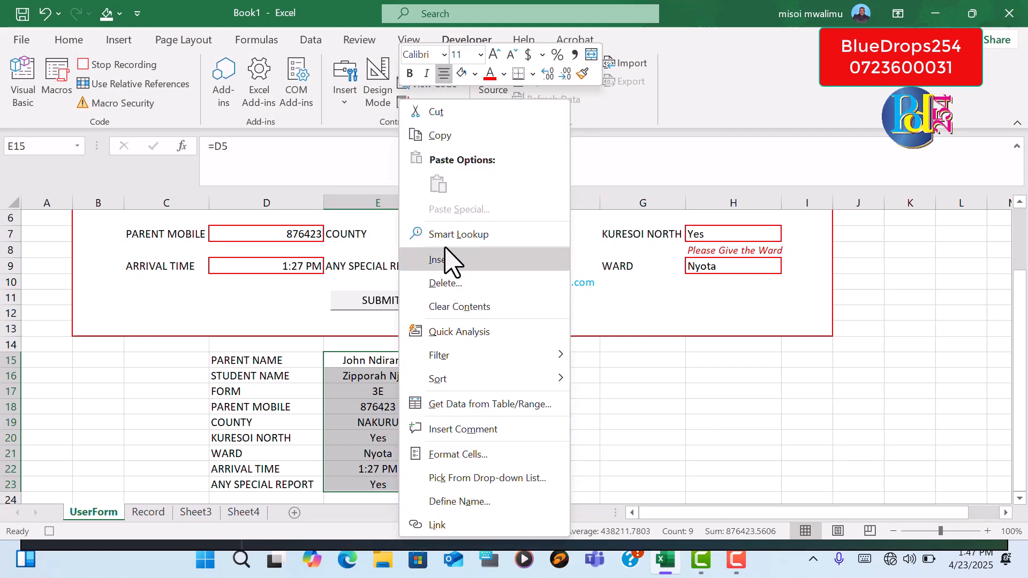
pyautogui.click(439, 136)
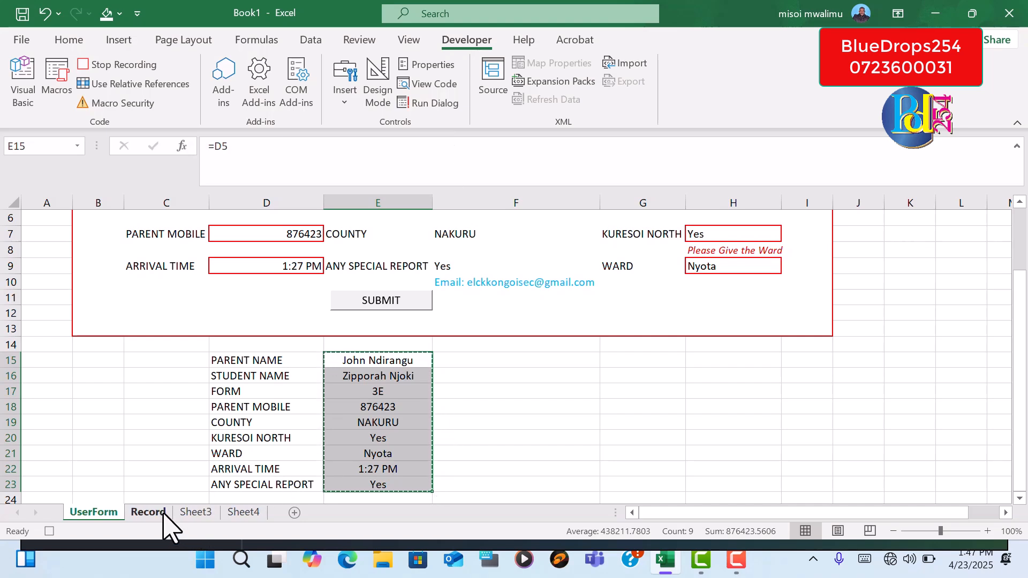
pyautogui.click(251, 515)
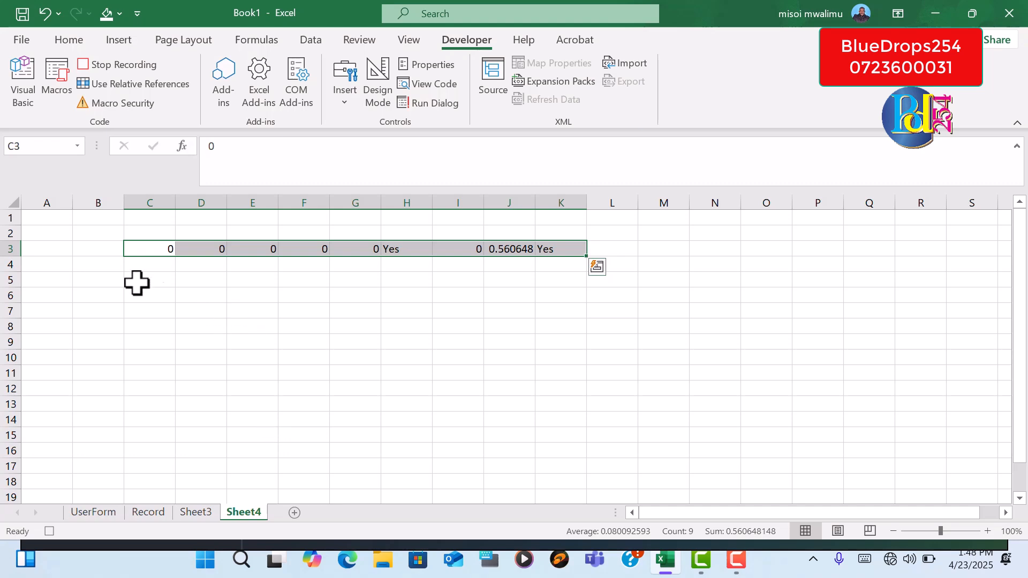
pyautogui.moveTo(138, 282); pyautogui.dragTo(571, 283)
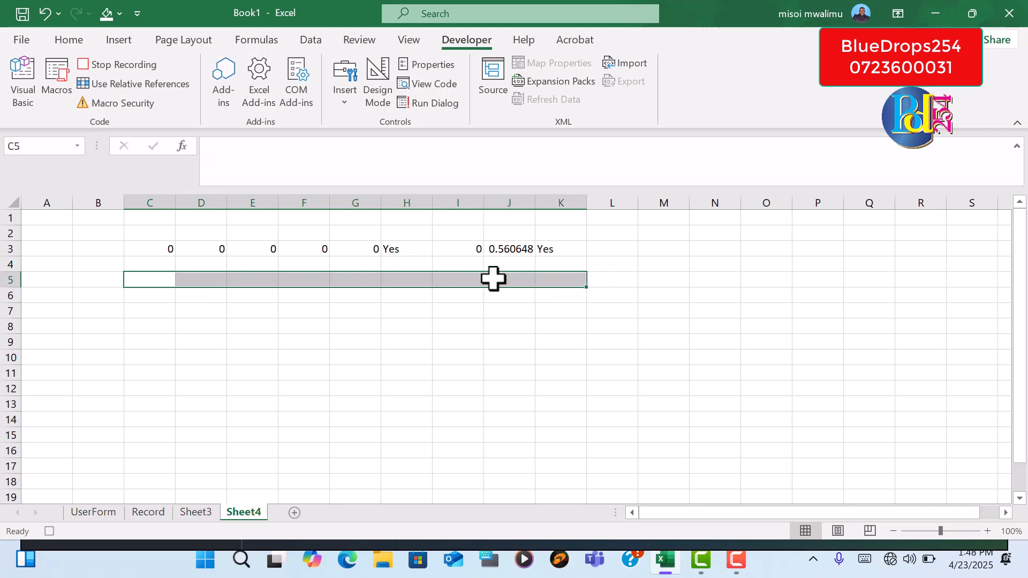
pyautogui.rightClick(493, 278)
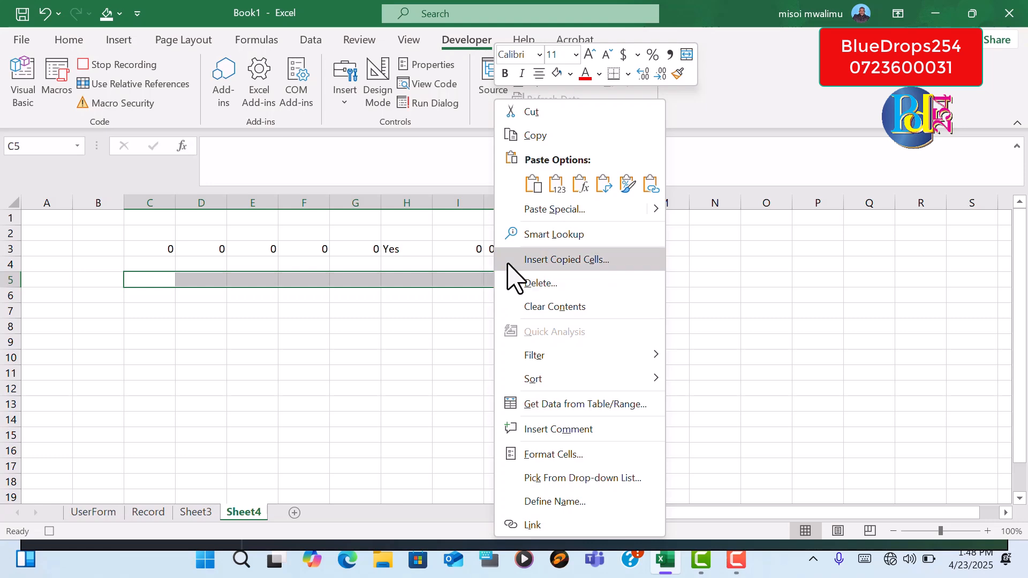
pyautogui.click(562, 212)
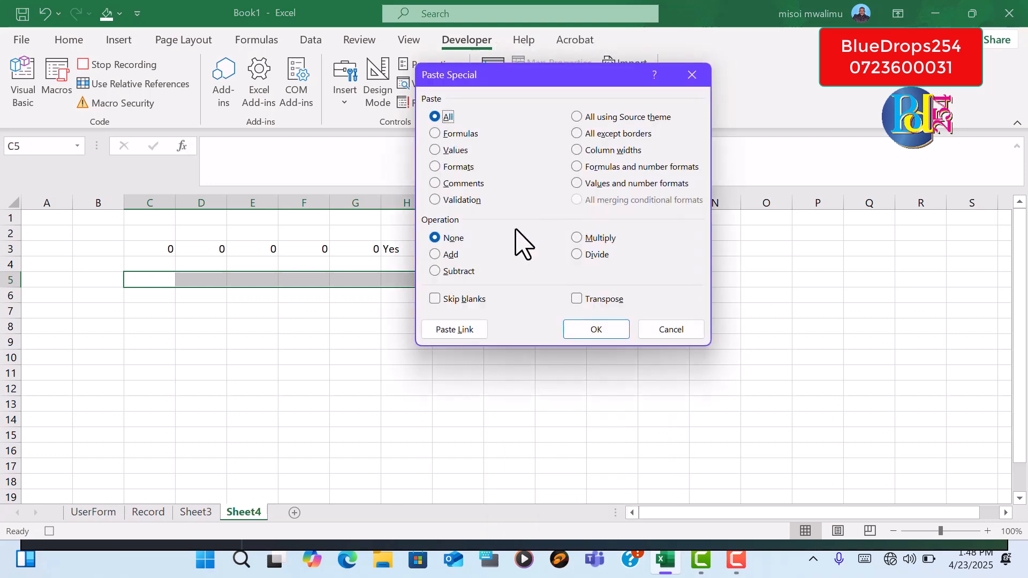
pyautogui.click(435, 150)
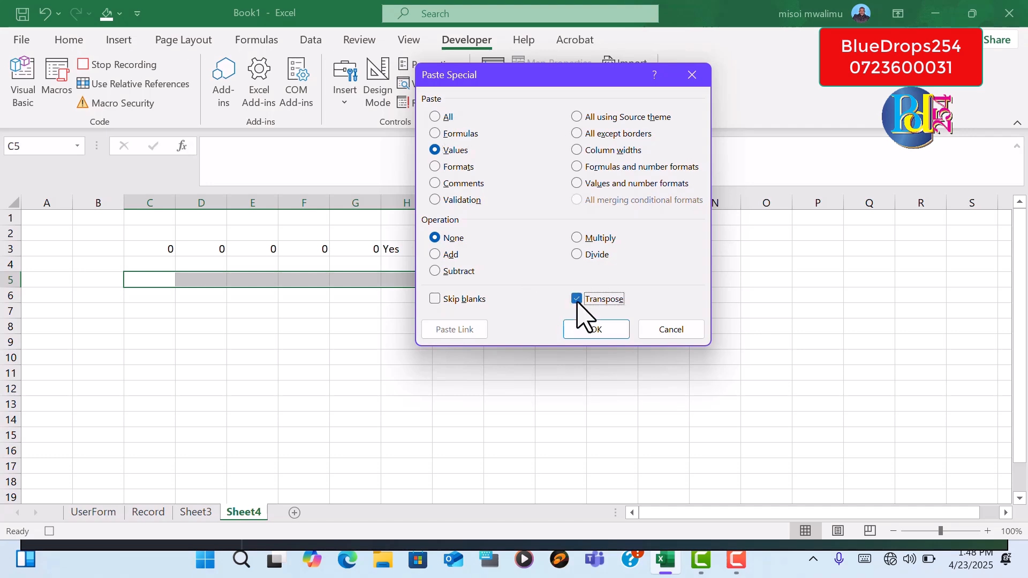
pyautogui.click(603, 330)
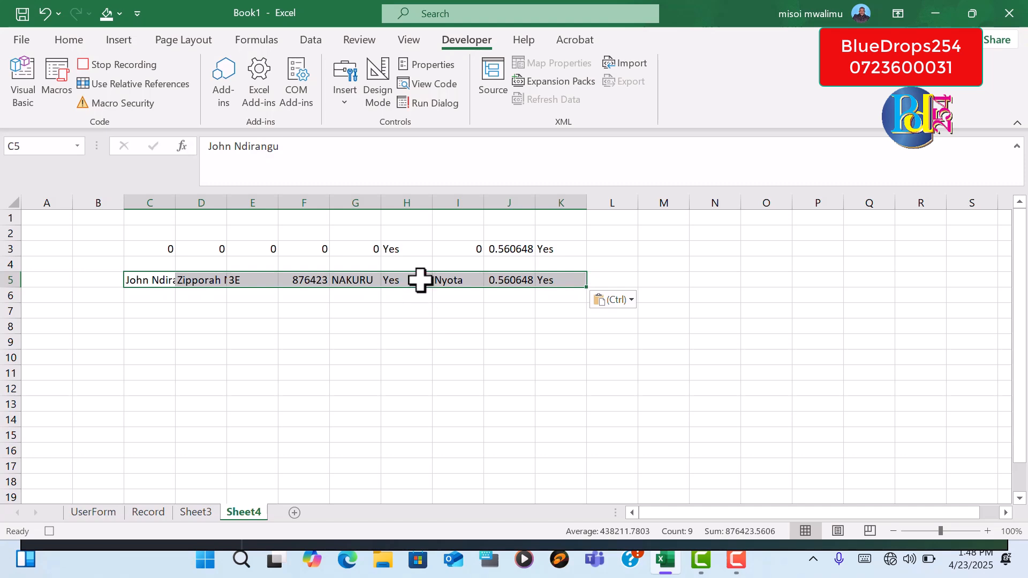
# Copy the transposed row C5:K5 from Sheet4 and insert it at C4 of the Record sheet, shifting existing cells down
pyautogui.hotkey('ctrl', 'c')
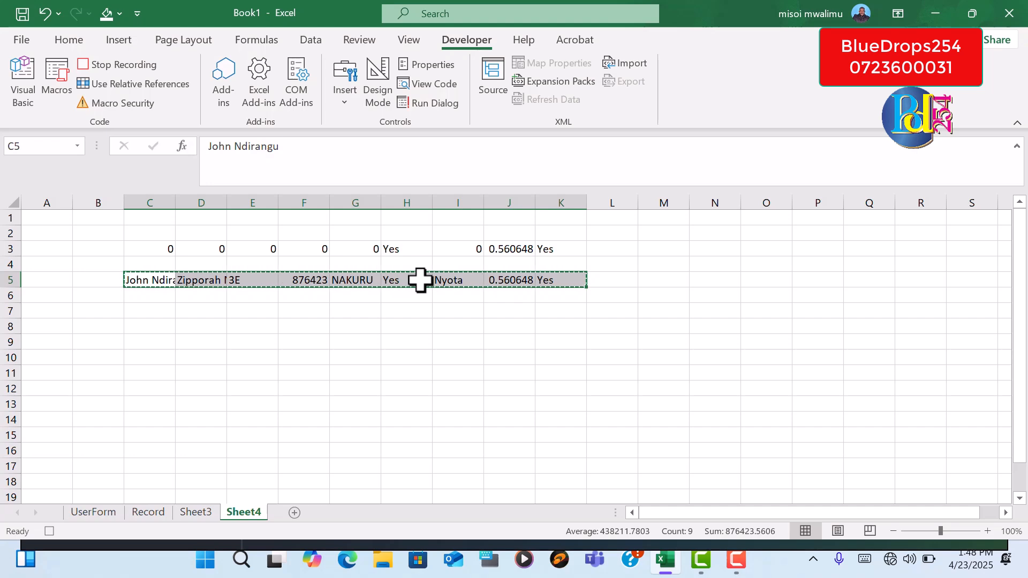
pyautogui.click(155, 515)
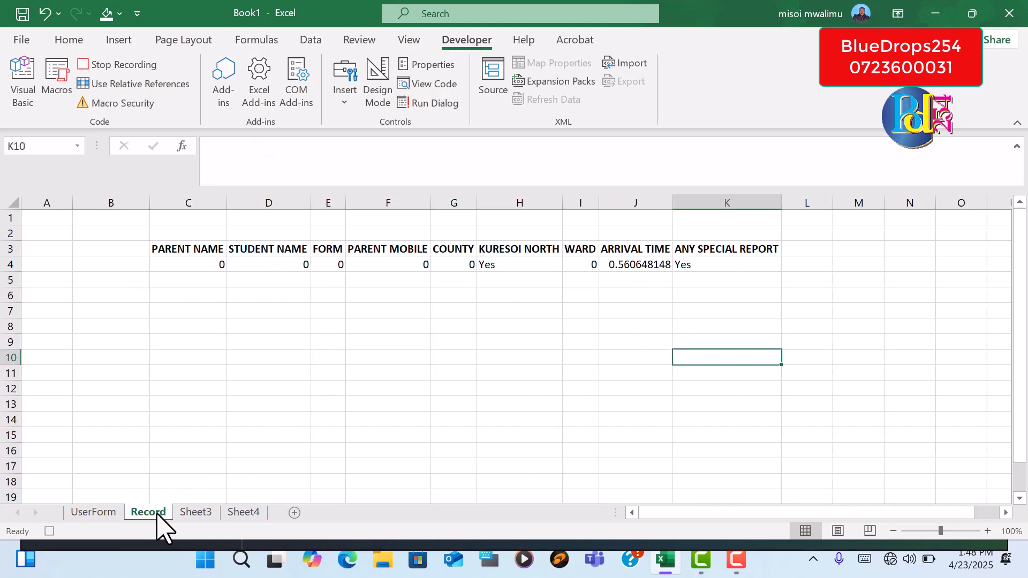
pyautogui.click(202, 265)
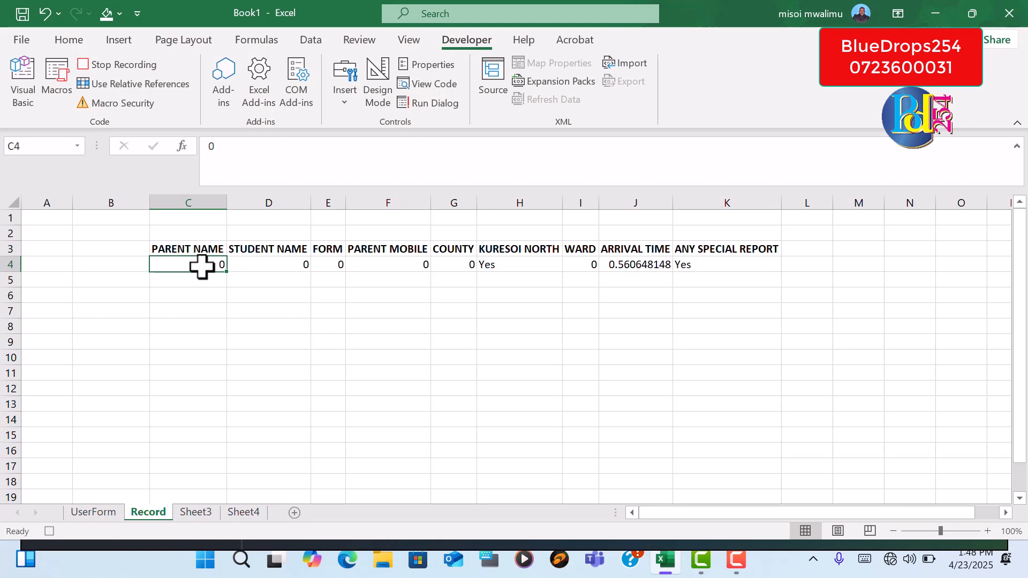
pyautogui.click(84, 43)
pyautogui.click(725, 64)
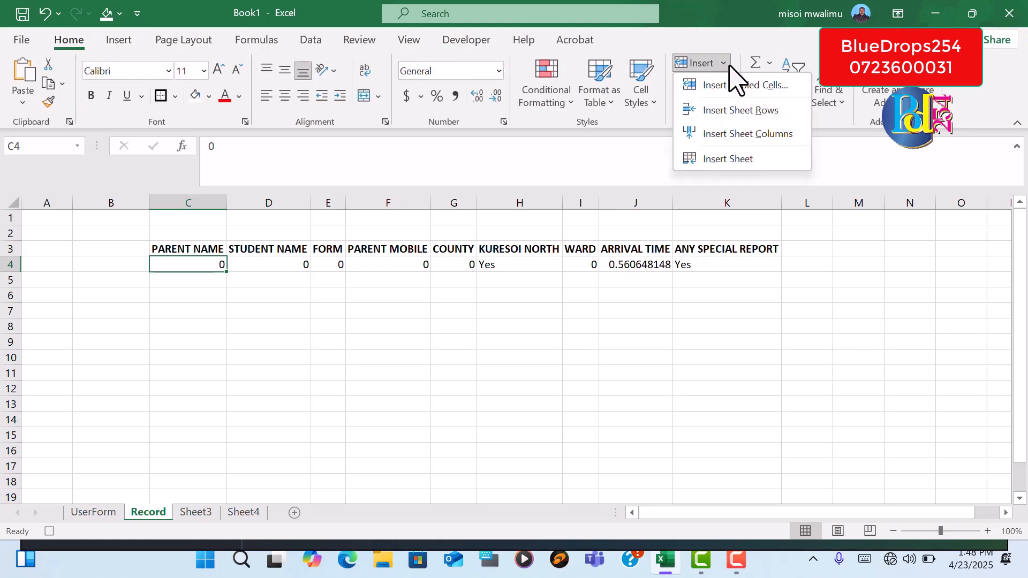
pyautogui.click(739, 85)
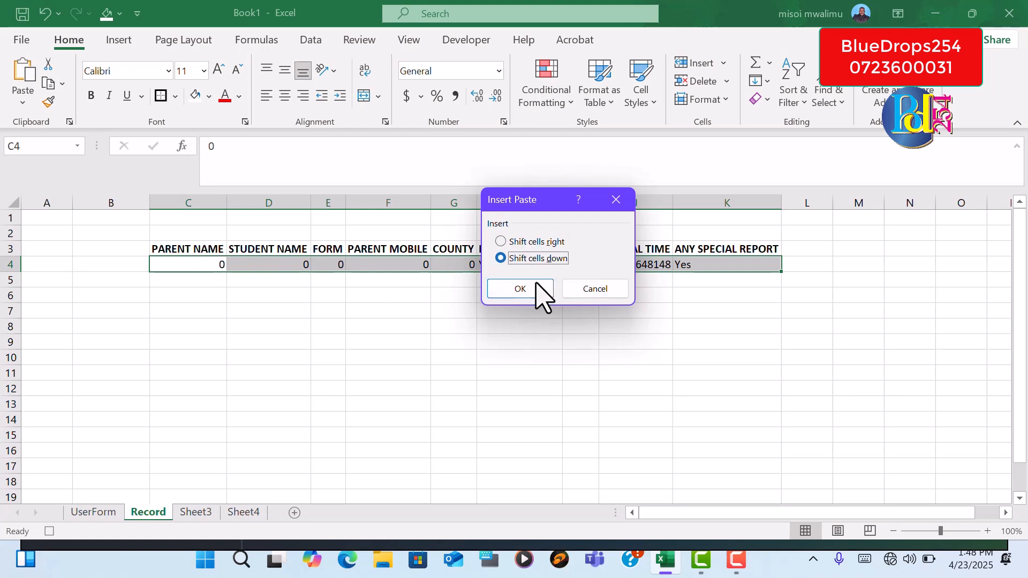
pyautogui.click(520, 289)
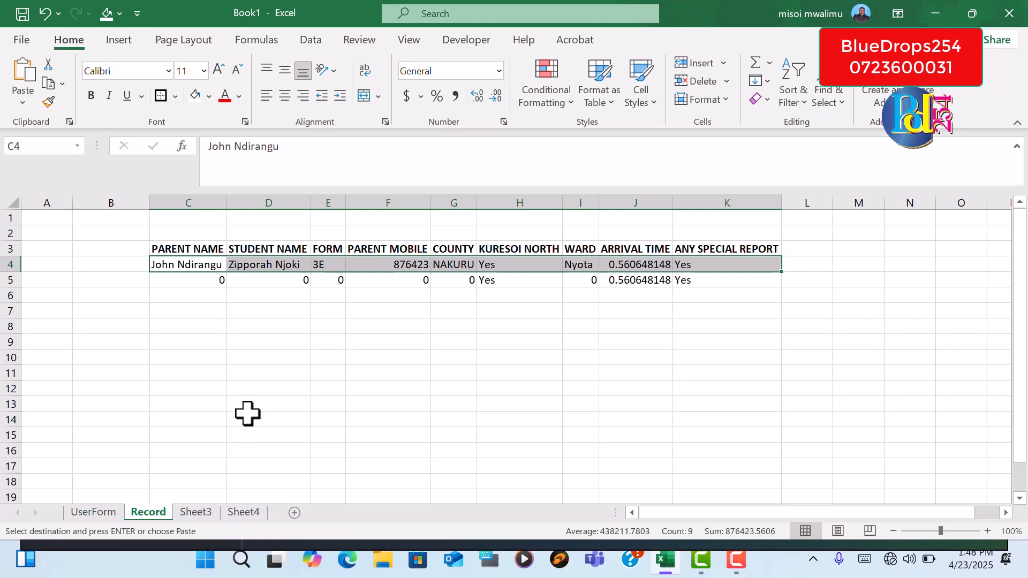
# Clear the PARENT NAME, PARENT MOBILE, STUDENT NAME and COUNTY entries on the UserForm sheet
pyautogui.click(97, 515)
pyautogui.moveTo(1023, 329); pyautogui.dragTo(1022, 270)
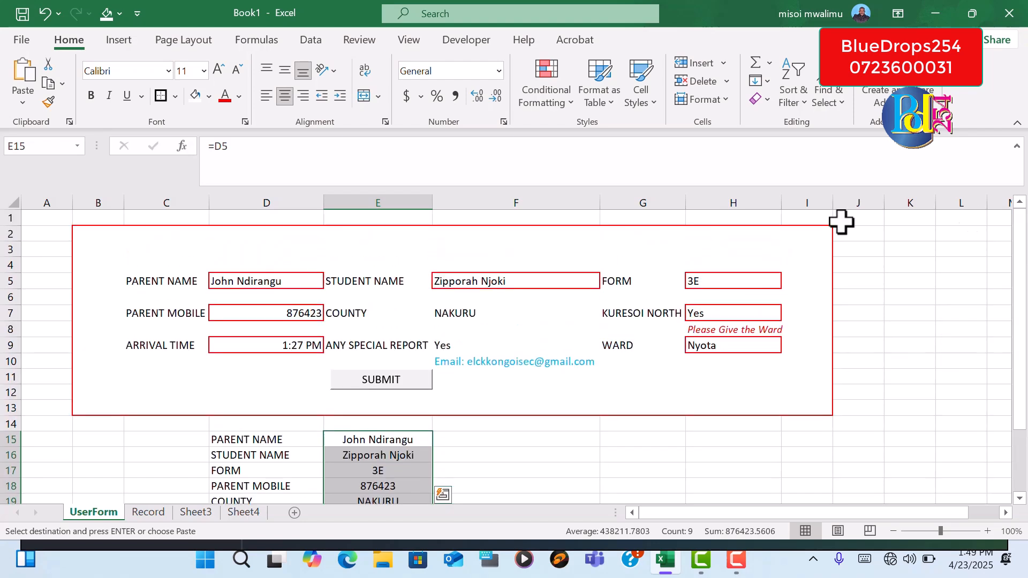
pyautogui.click(237, 278)
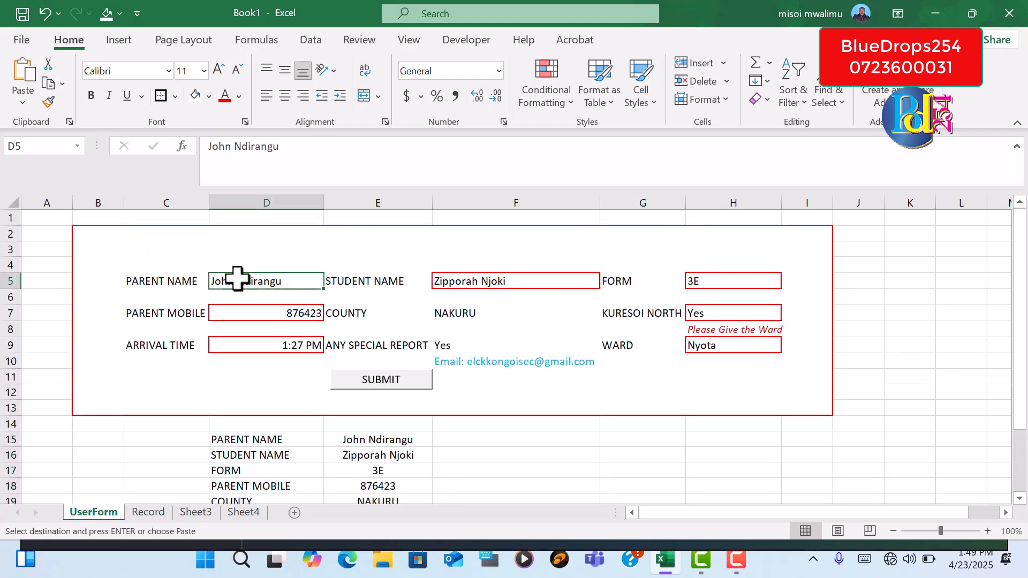
pyautogui.press('BackSpace')
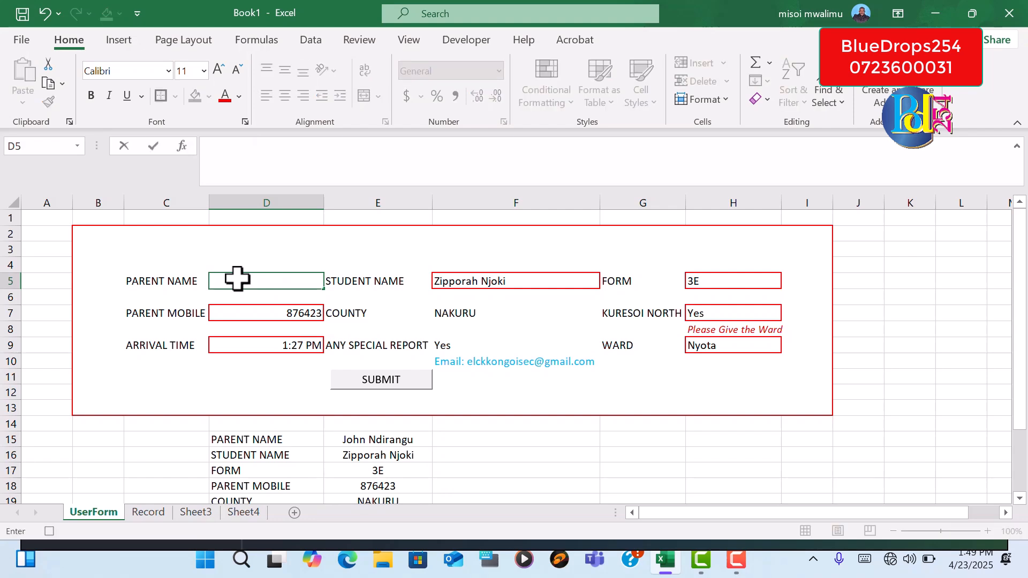
pyautogui.click(296, 313)
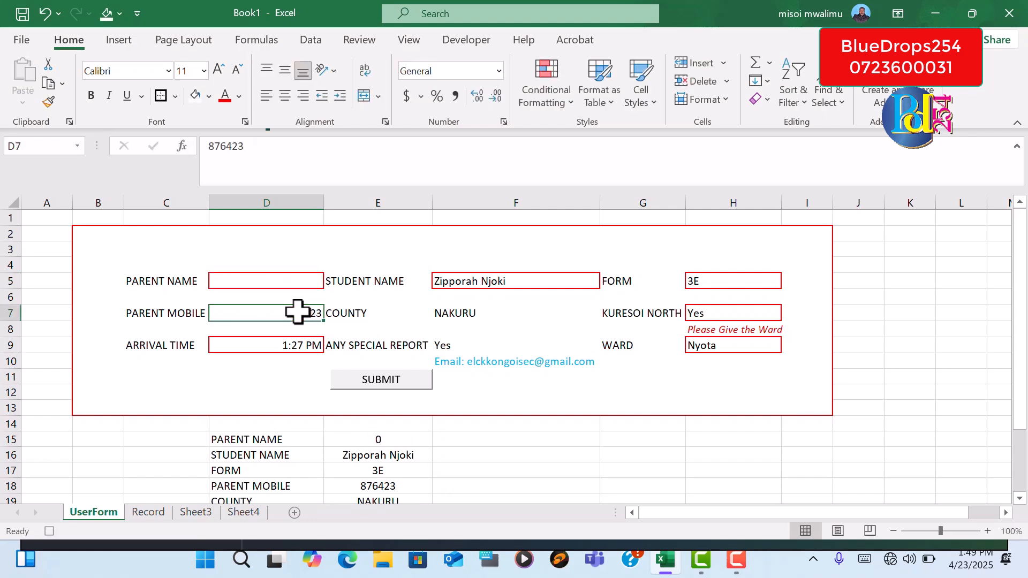
pyautogui.press('BackSpace')
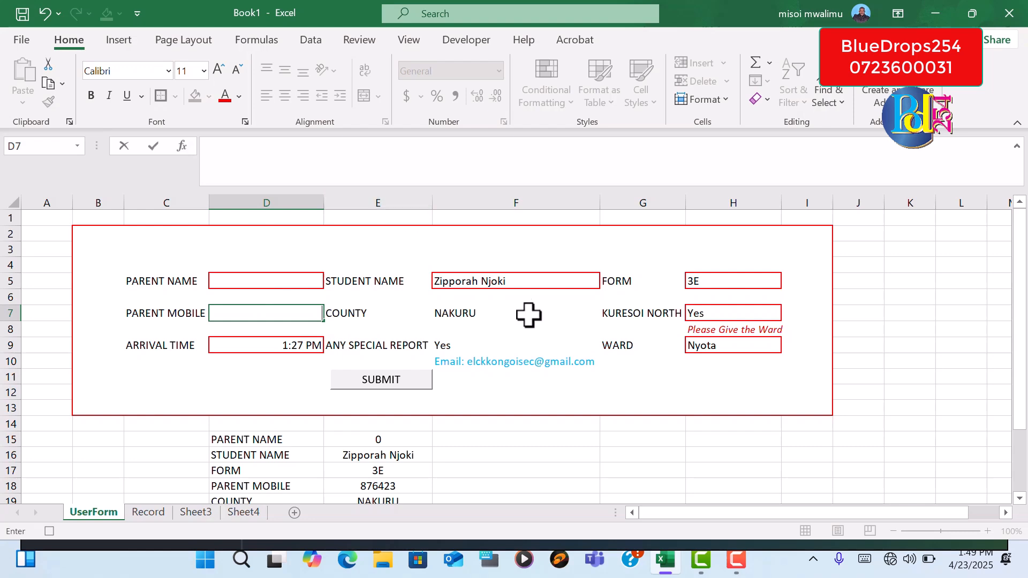
pyautogui.click(515, 285)
pyautogui.press('BackSpace')
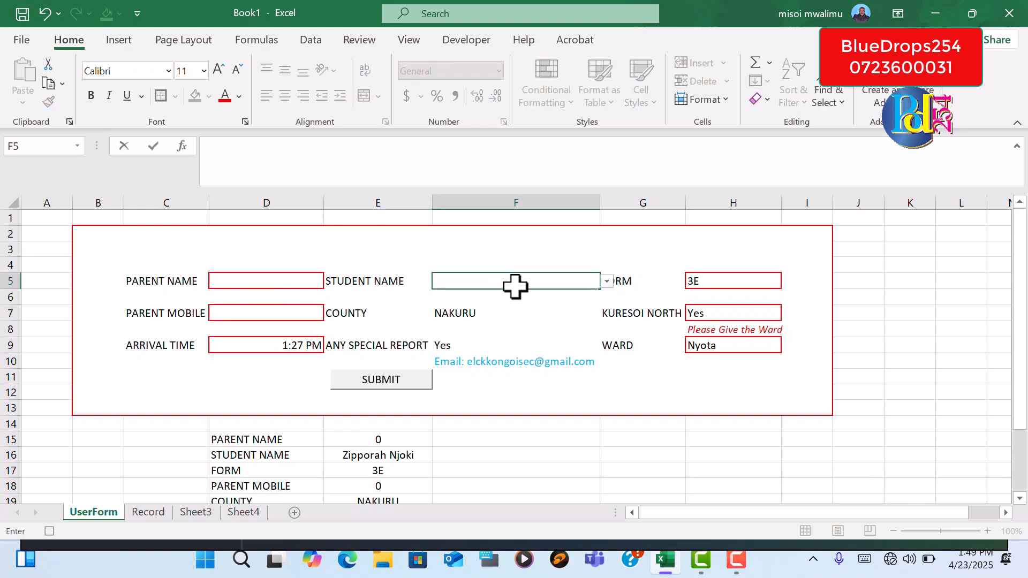
pyautogui.click(489, 315)
pyautogui.press('BackSpace')
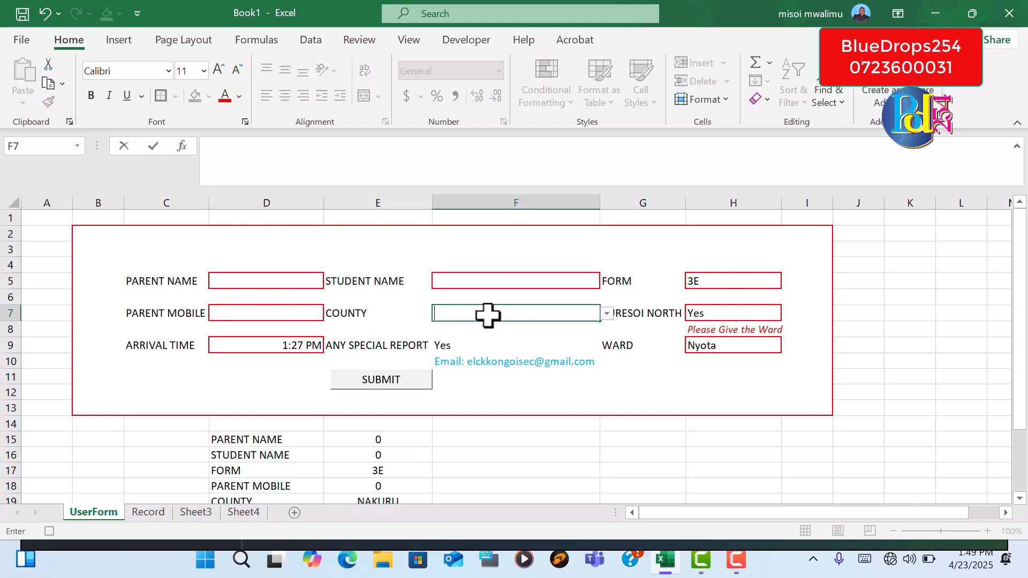
# Clear the FORM, KURESOI NORTH, WARD and ANY SPECIAL REPORT entries on the form
pyautogui.click(739, 281)
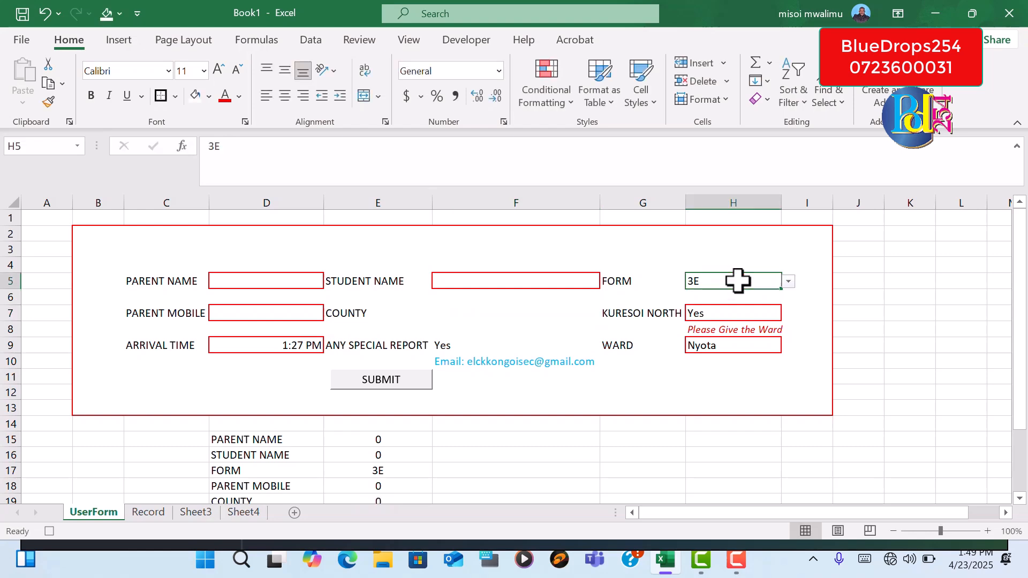
pyautogui.press('BackSpace')
pyautogui.click(733, 313)
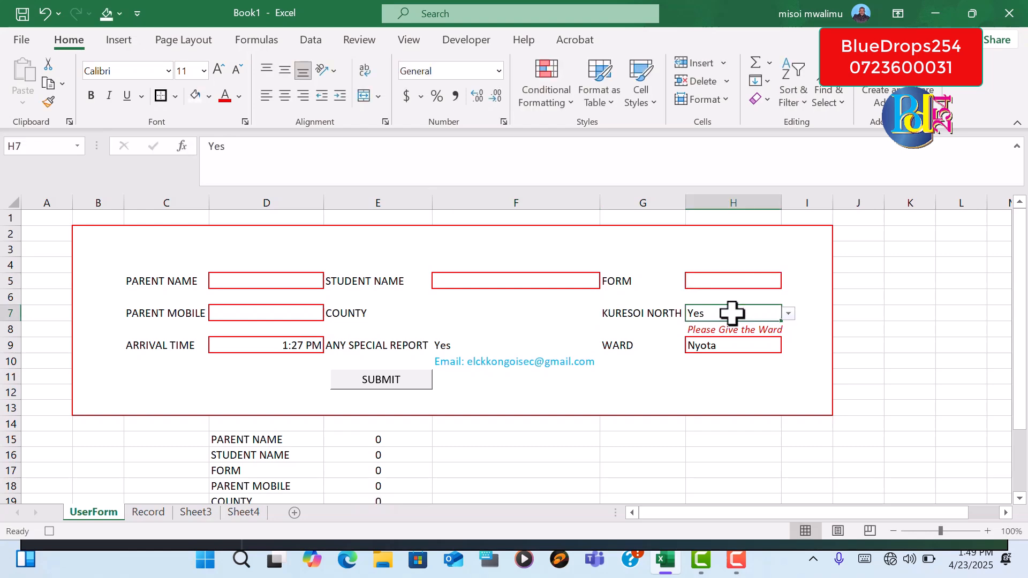
pyautogui.click(735, 347)
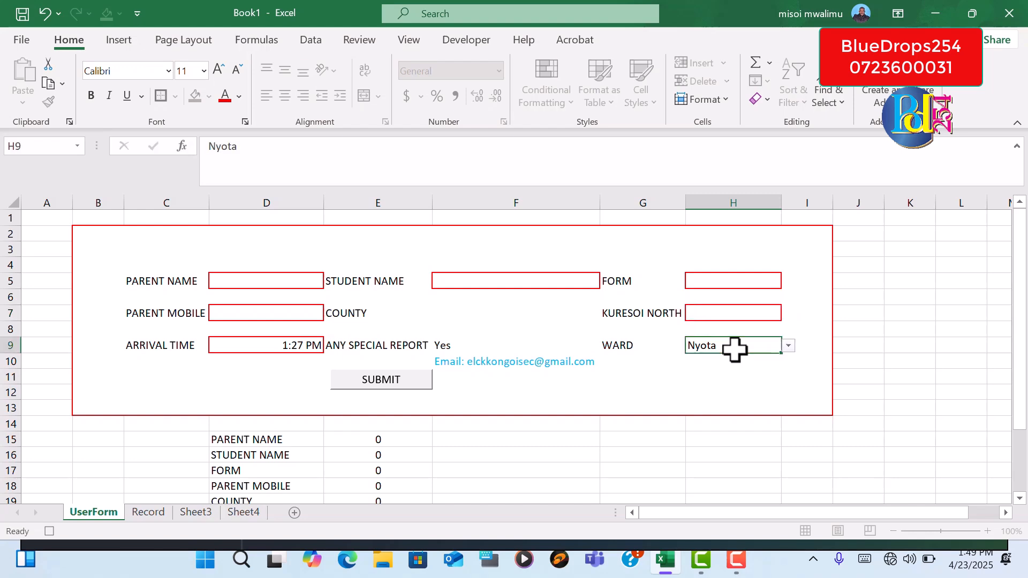
pyautogui.press('BackSpace')
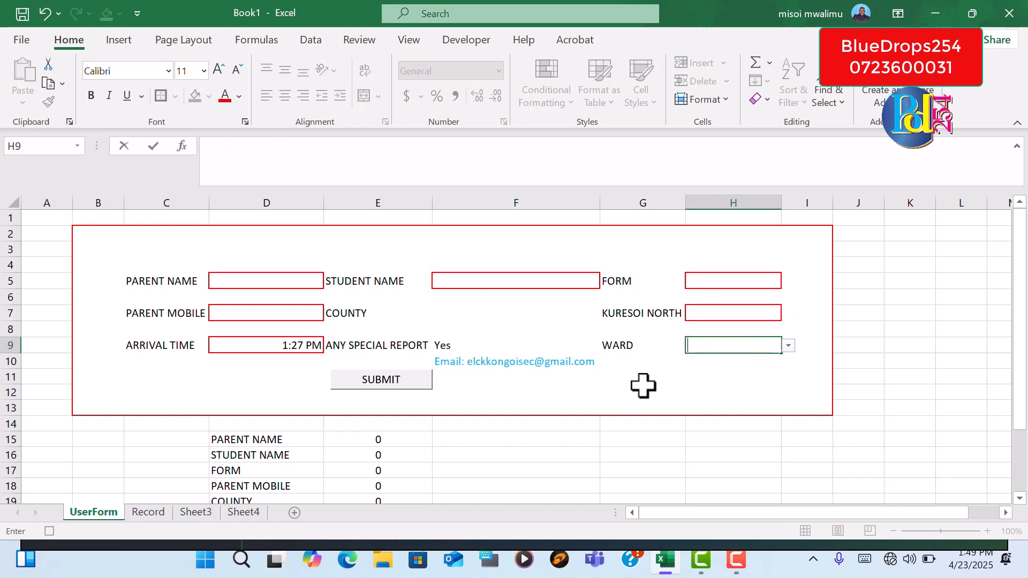
pyautogui.click(469, 345)
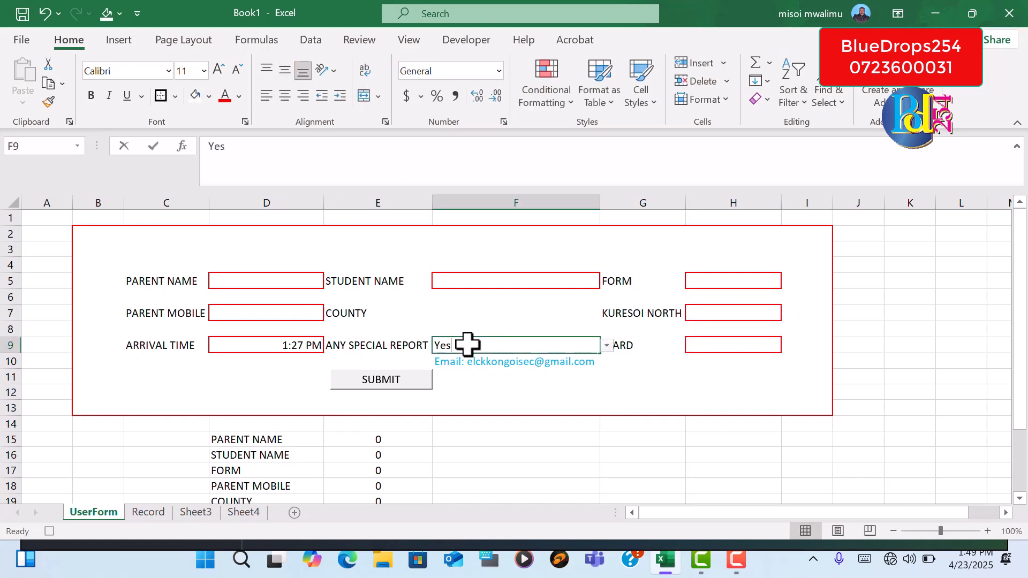
pyautogui.press('BackSpace')
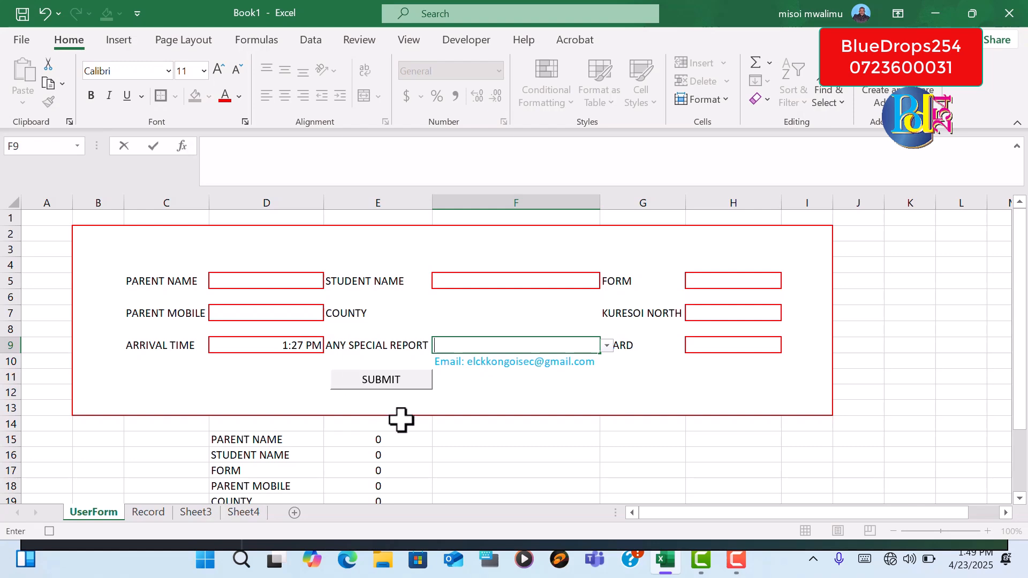
# Select the empty cell F14 below the form and stop recording the macro
pyautogui.click(469, 427)
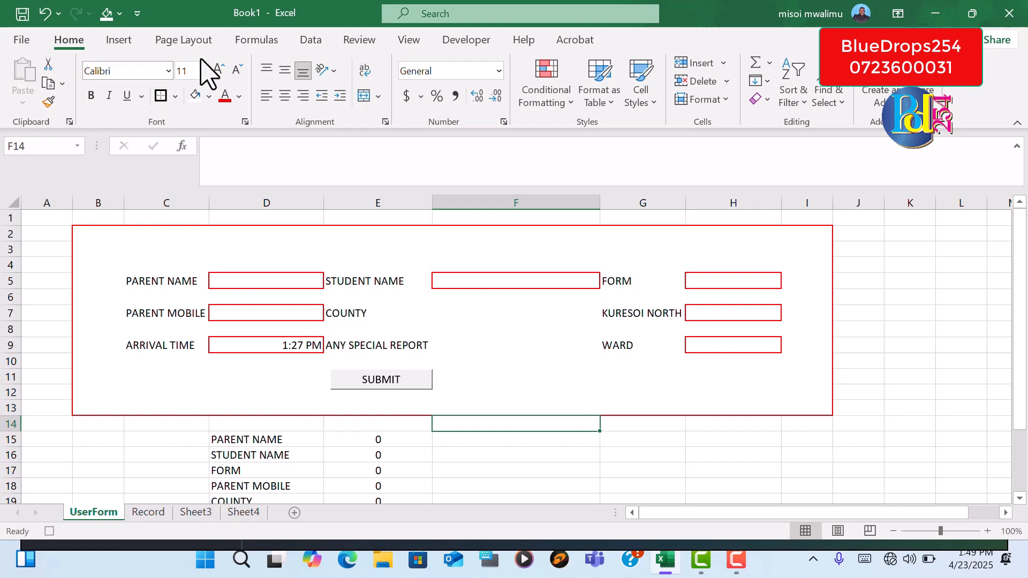
pyautogui.click(471, 41)
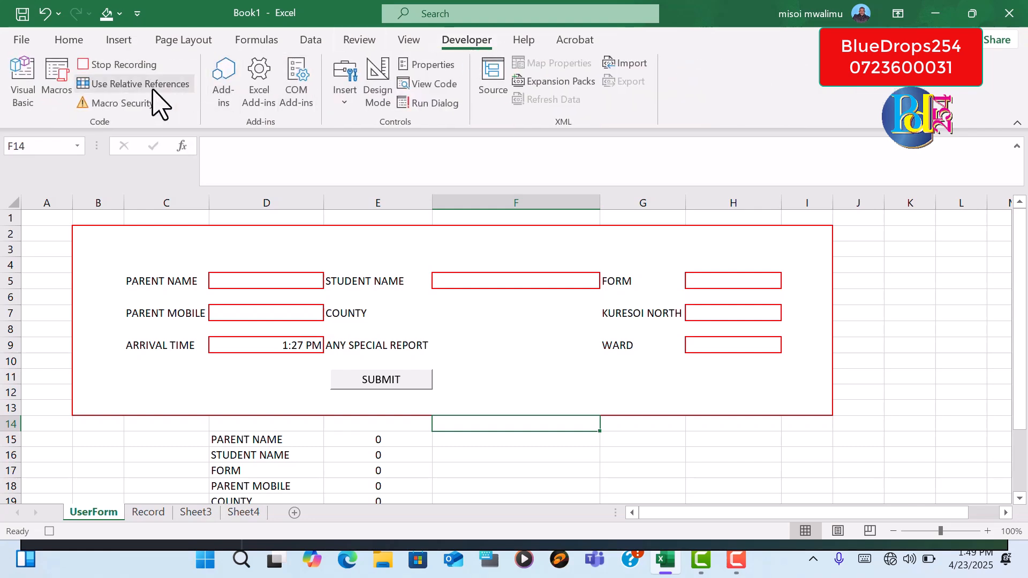
pyautogui.click(128, 65)
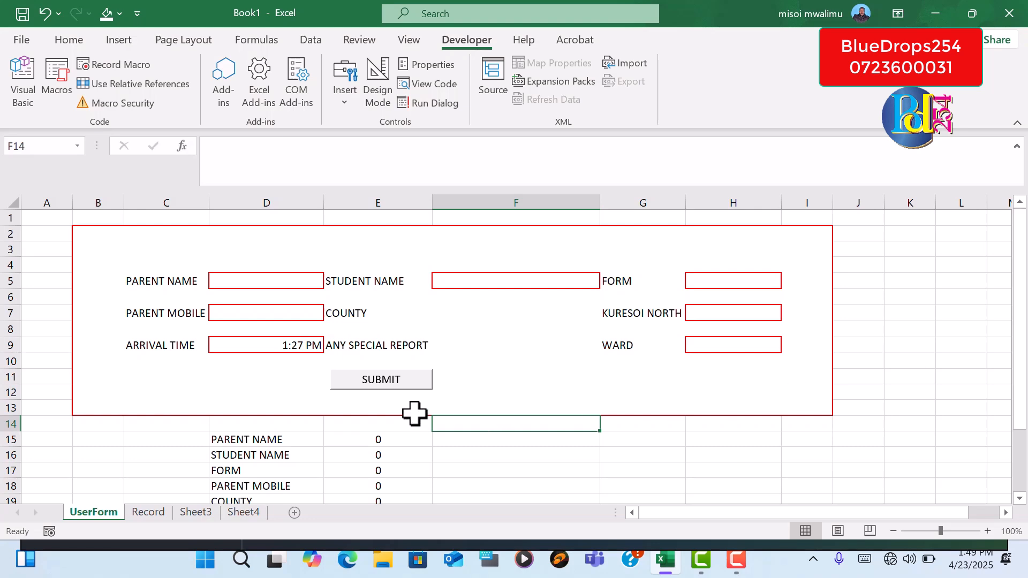
# Assign the f3parents macro to the SUBMIT button on the form and deselect the button
pyautogui.keyDown('ctrl'); pyautogui.click(404, 384); pyautogui.keyUp('ctrl')
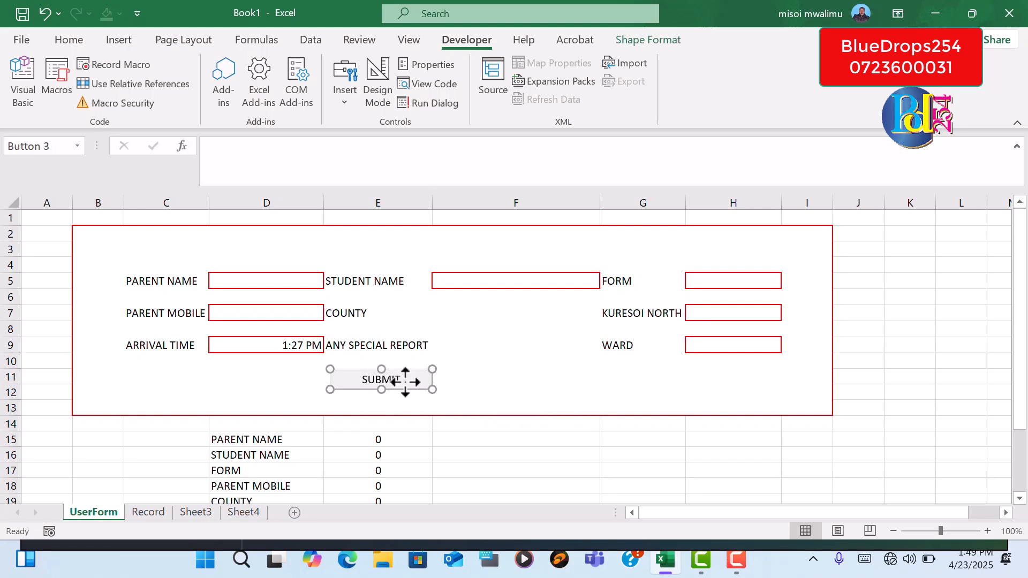
pyautogui.rightClick(406, 381)
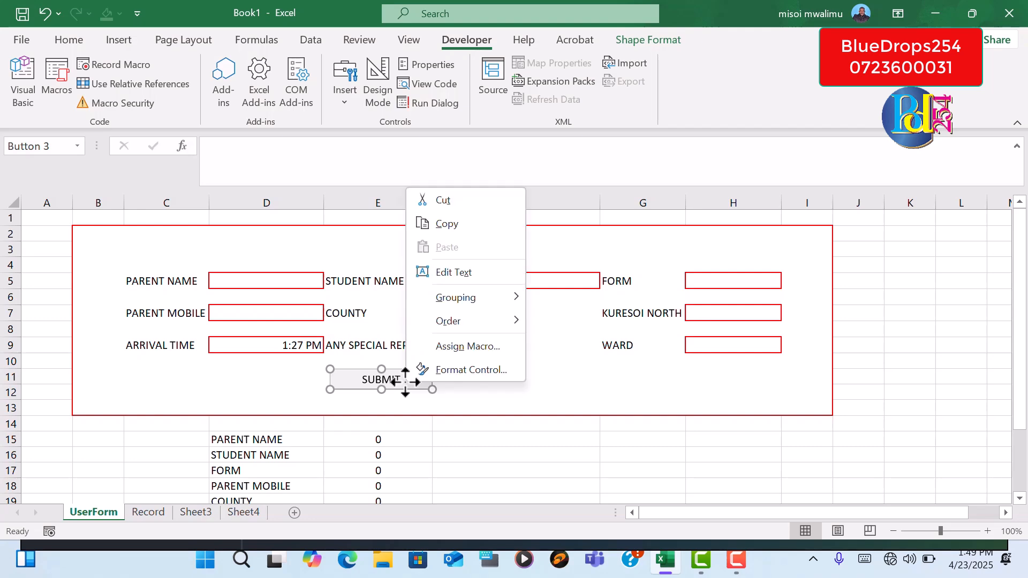
pyautogui.click(460, 348)
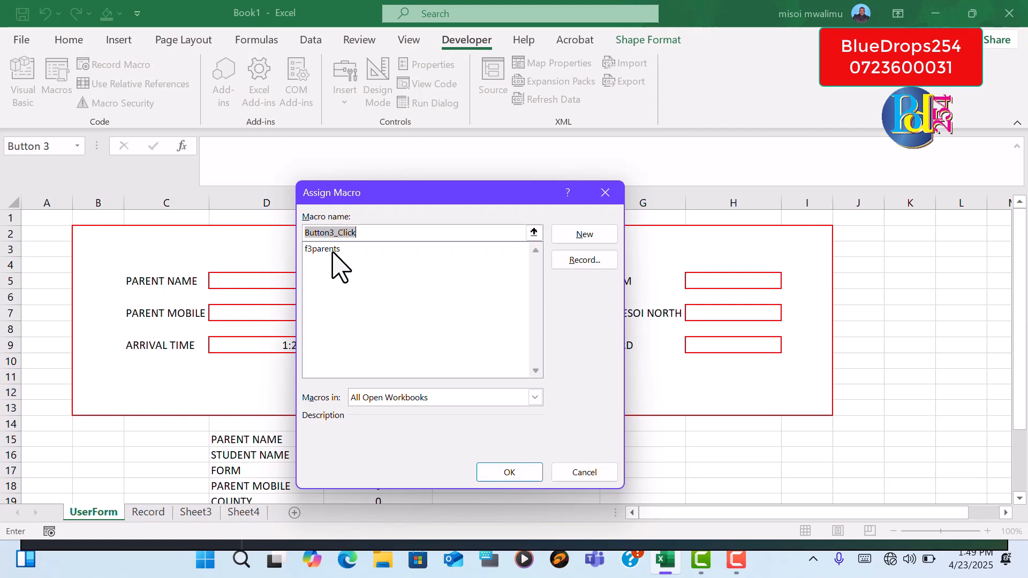
pyautogui.click(332, 250)
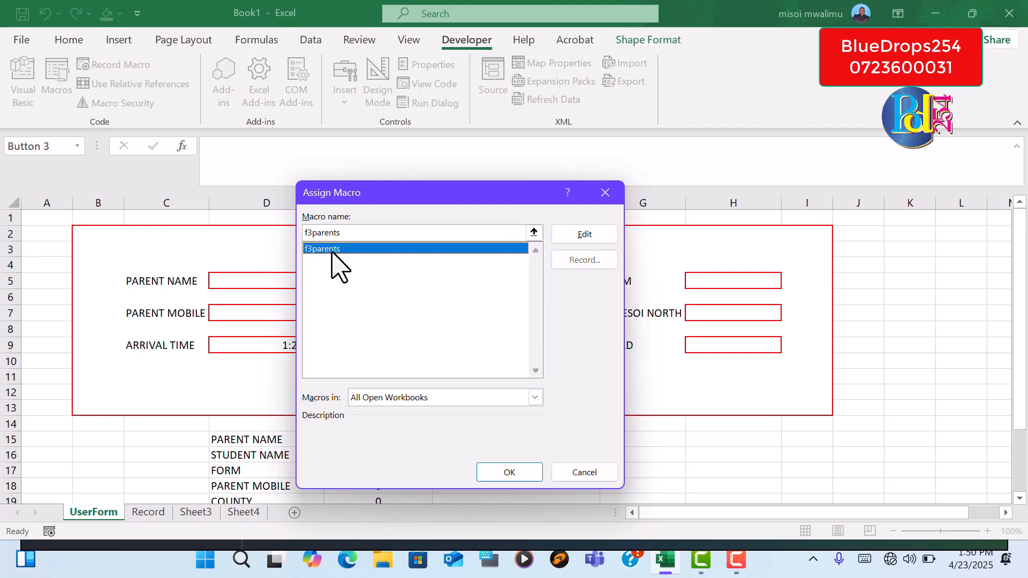
pyautogui.click(509, 474)
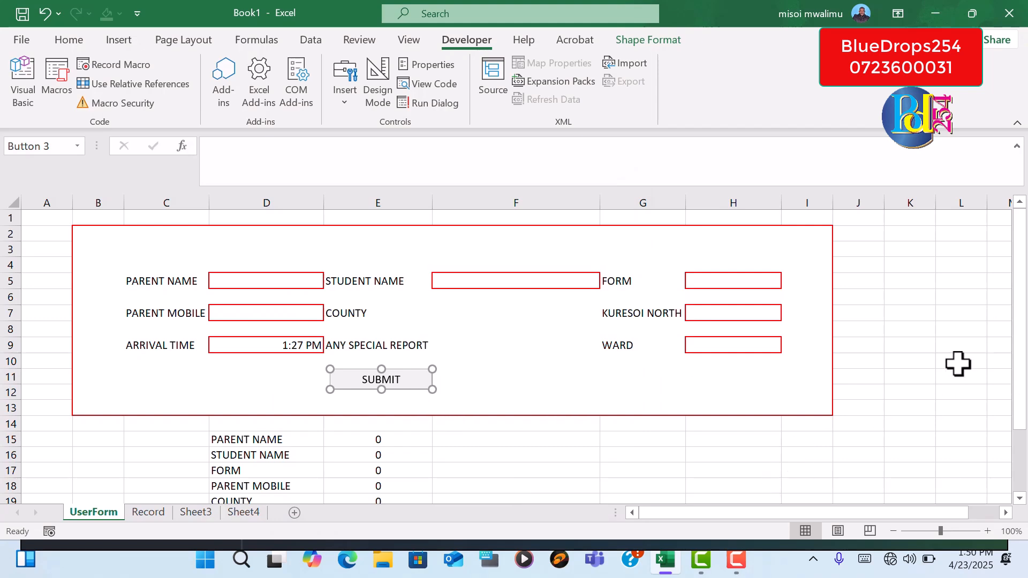
pyautogui.click(891, 376)
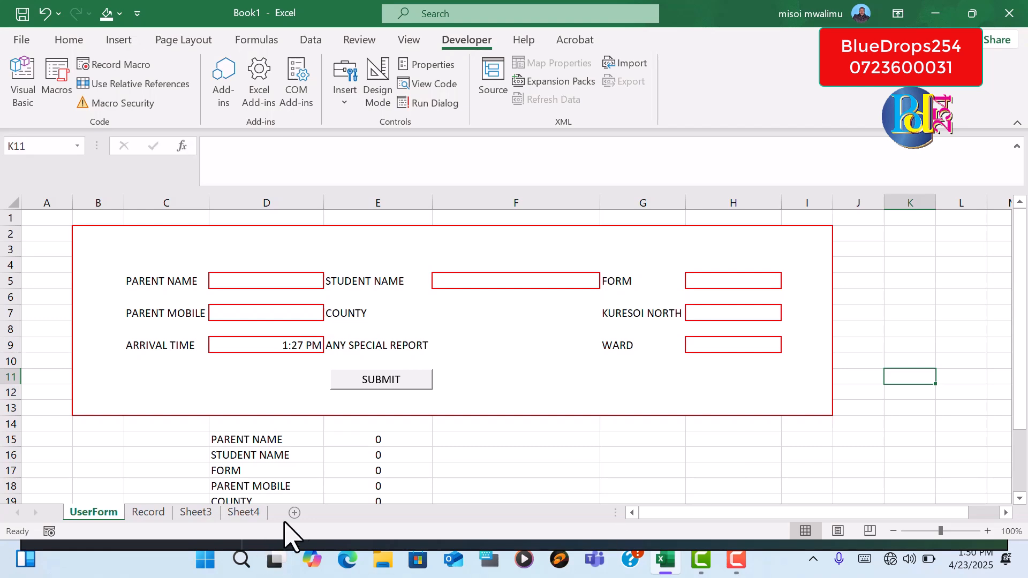
# Check the Record sheet, and on the UserForm sheet enter the parent's full name and pick the first student shown in the STUDENT NAME list
pyautogui.click(150, 514)
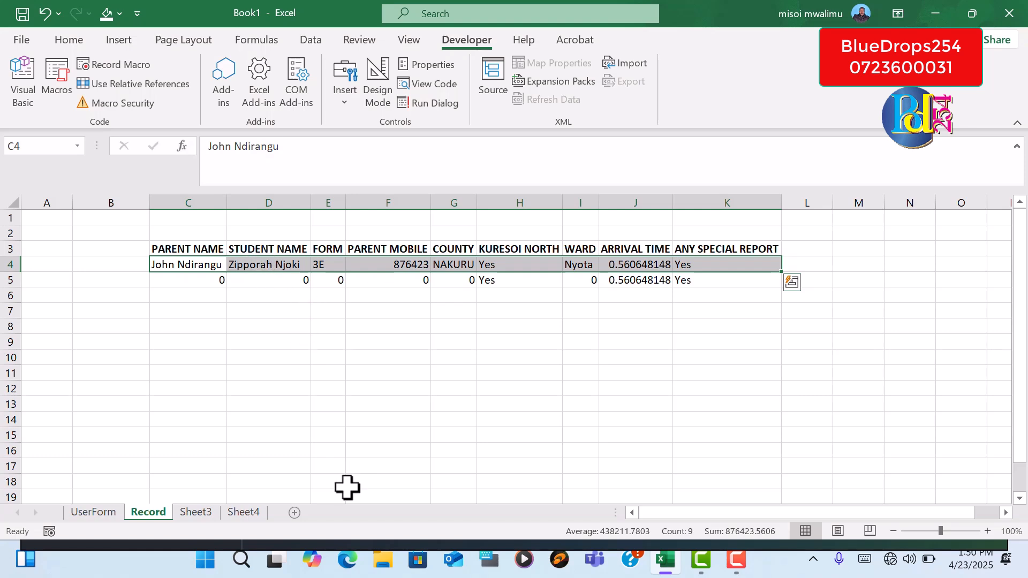
pyautogui.click(93, 512)
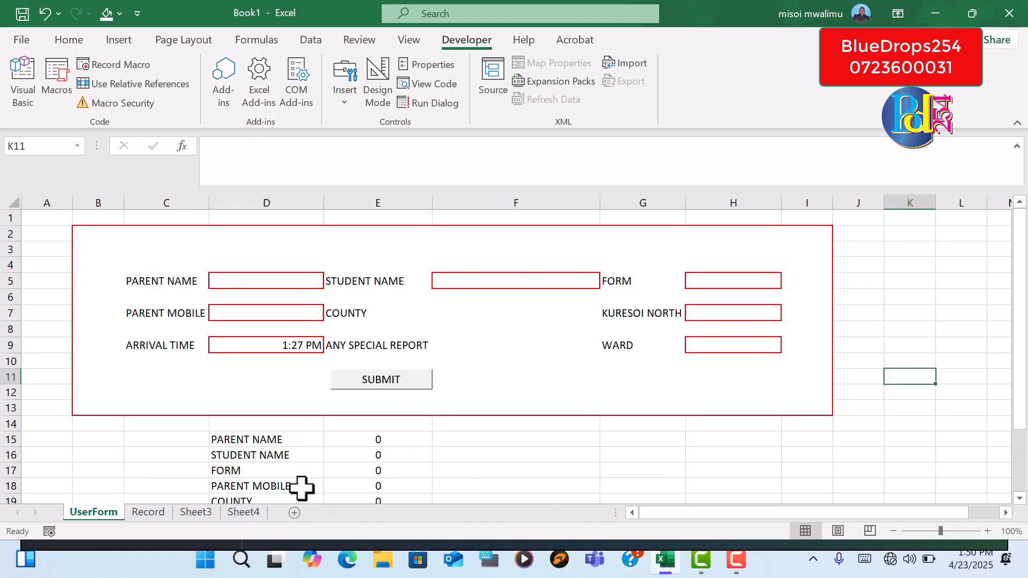
pyautogui.click(269, 284)
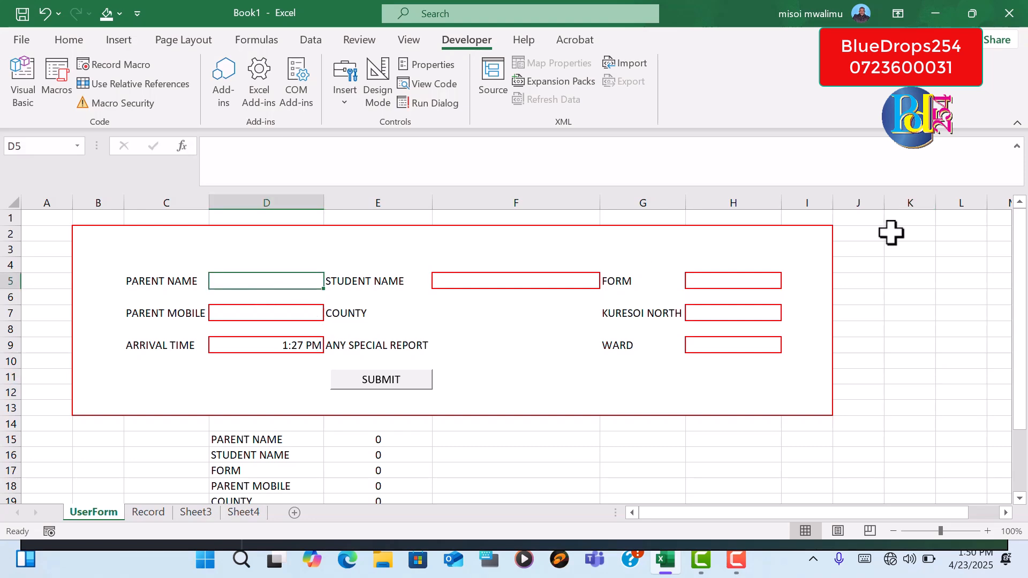
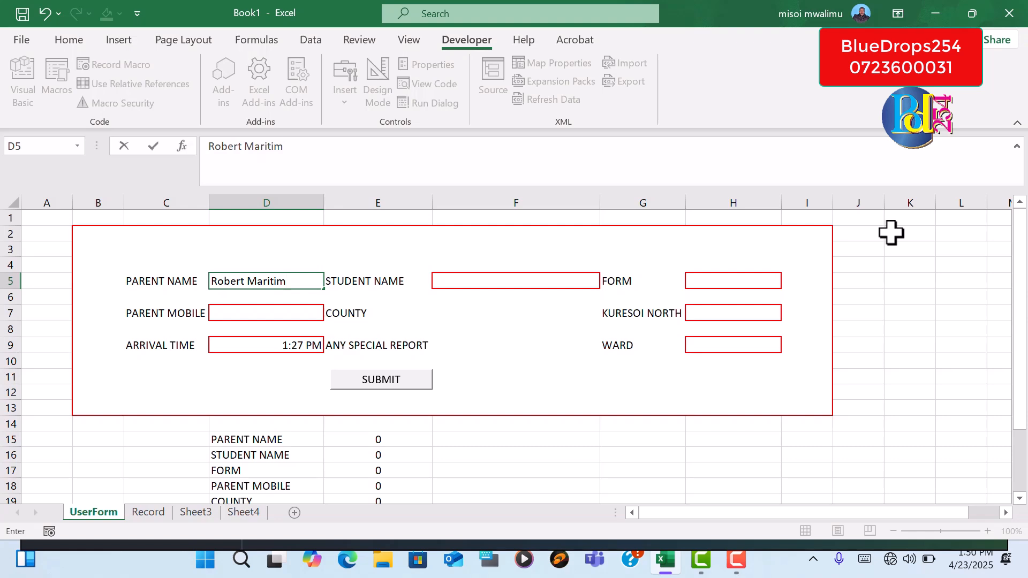
pyautogui.click(506, 280)
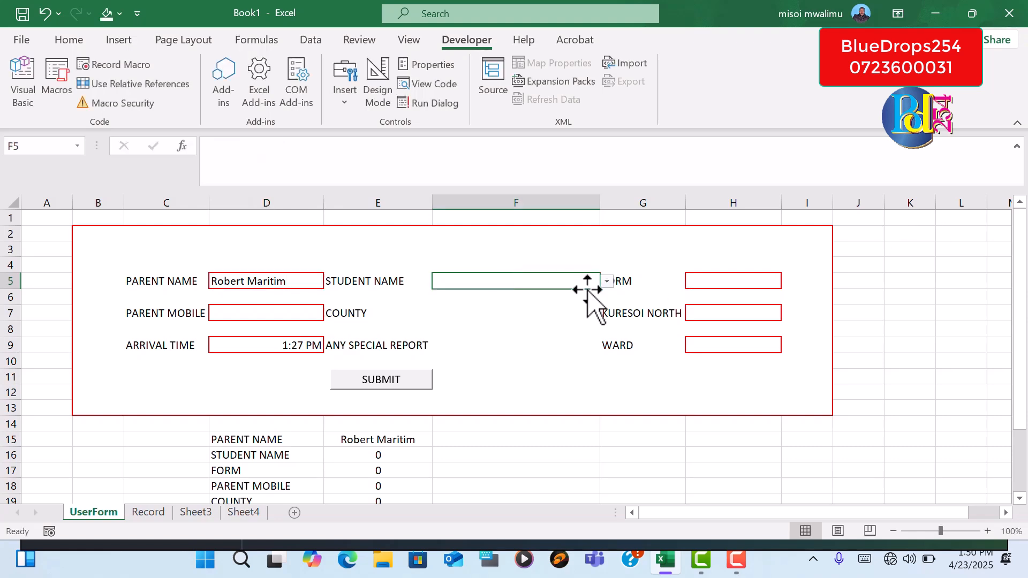
pyautogui.click(606, 281)
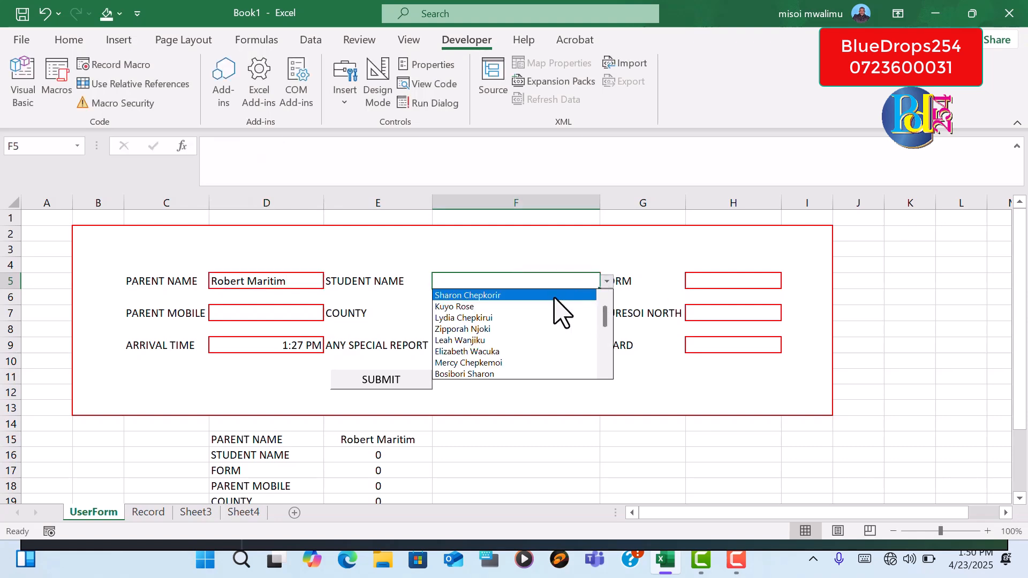
pyautogui.click(488, 296)
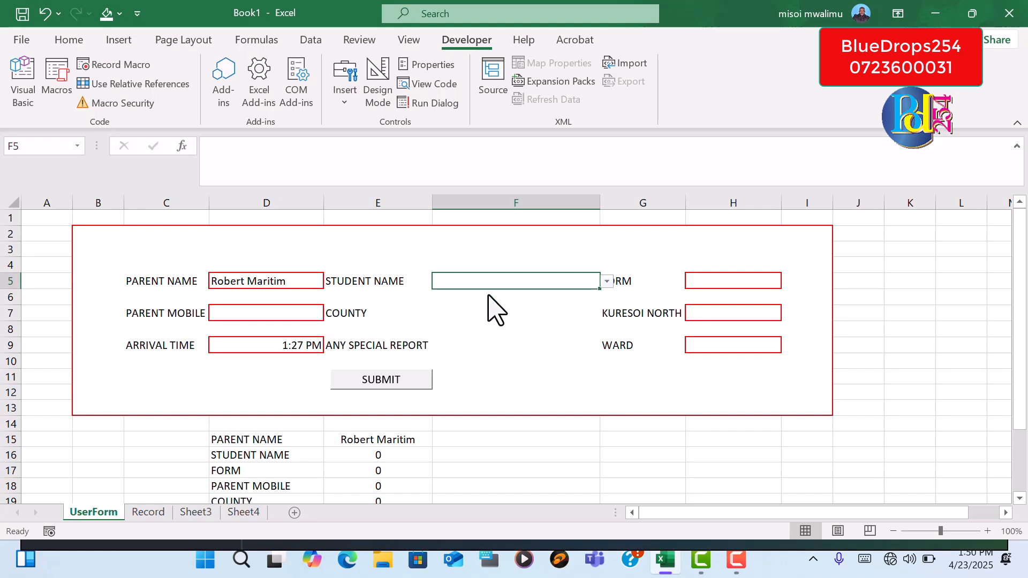
# Set FORM to 3W and enter the parent's mobile number in PARENT MOBILE
pyautogui.click(692, 282)
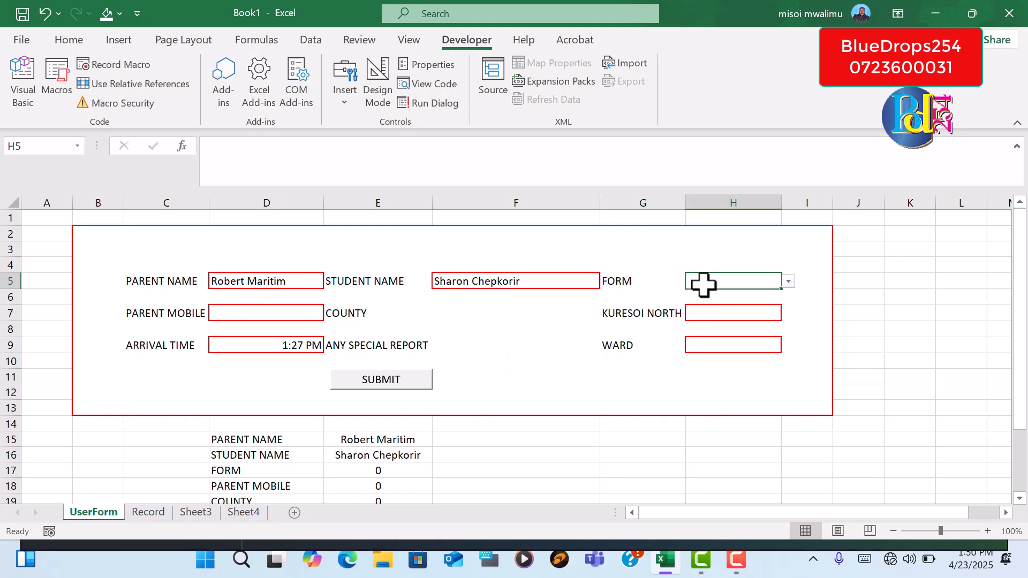
pyautogui.click(789, 283)
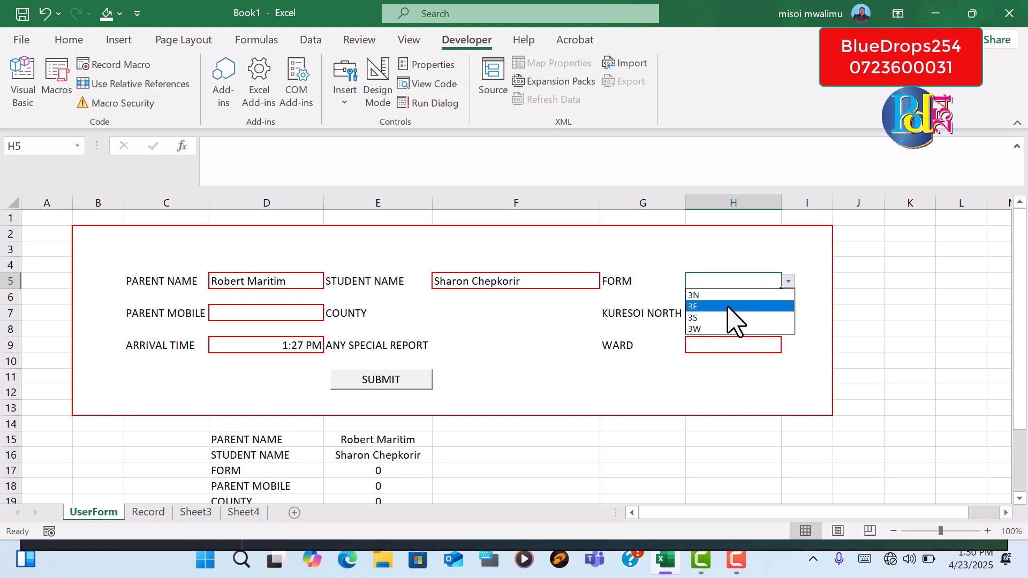
pyautogui.click(717, 329)
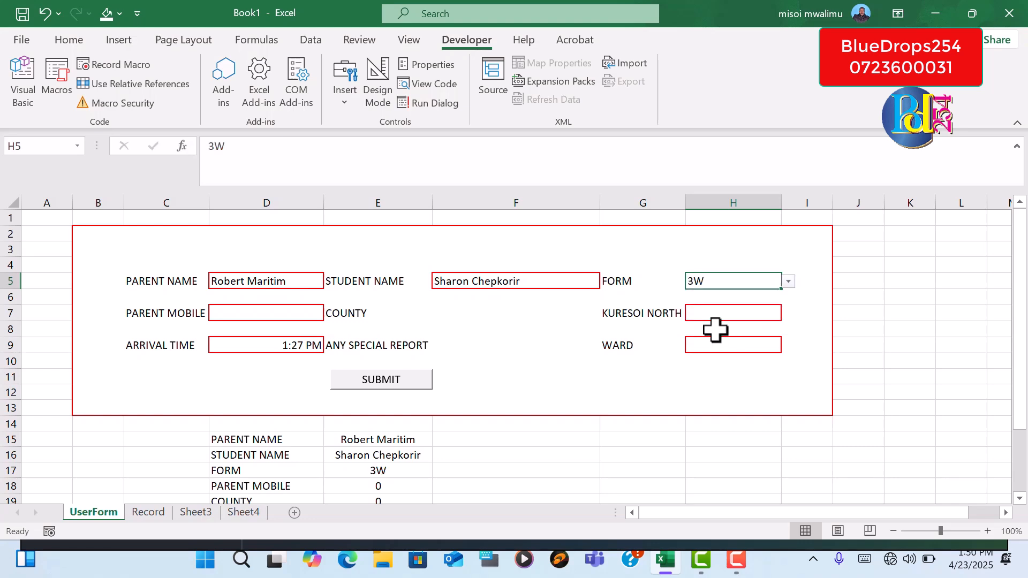
pyautogui.click(254, 315)
pyautogui.write('123456')
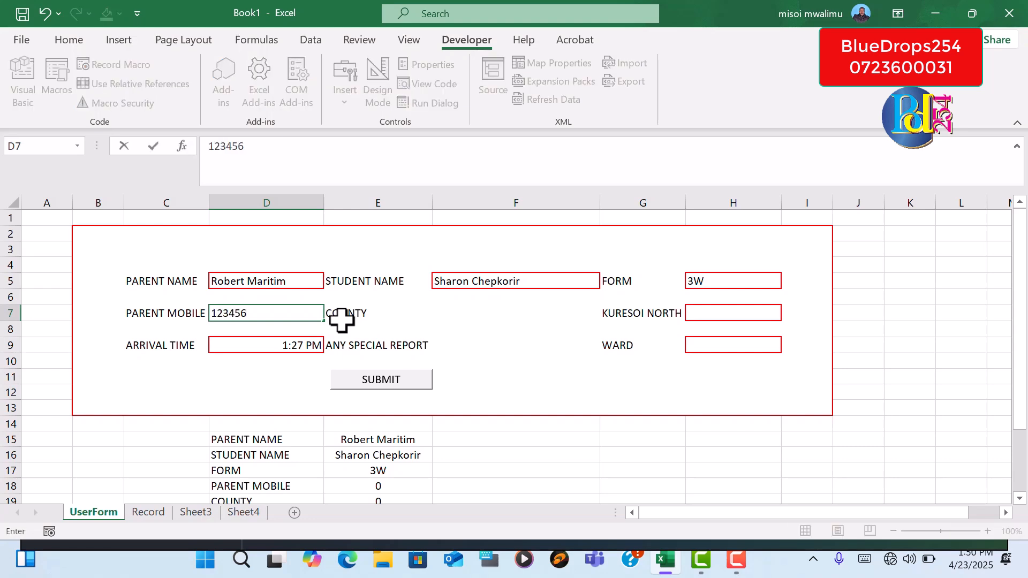
# Set the COUNTY entry in F7 to NAKURU
pyautogui.click(413, 317)
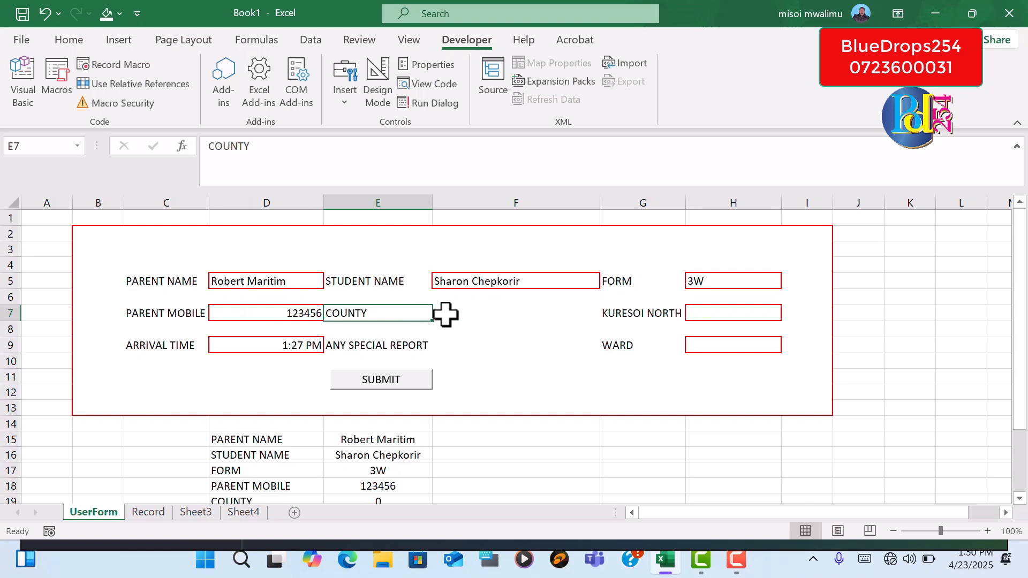
pyautogui.click(457, 313)
pyautogui.click(607, 314)
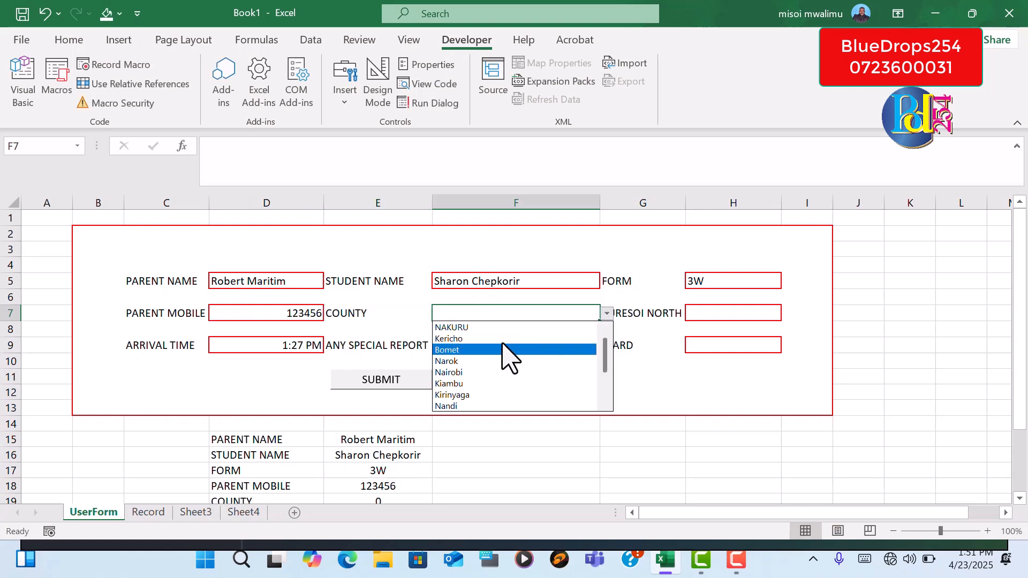
pyautogui.click(501, 329)
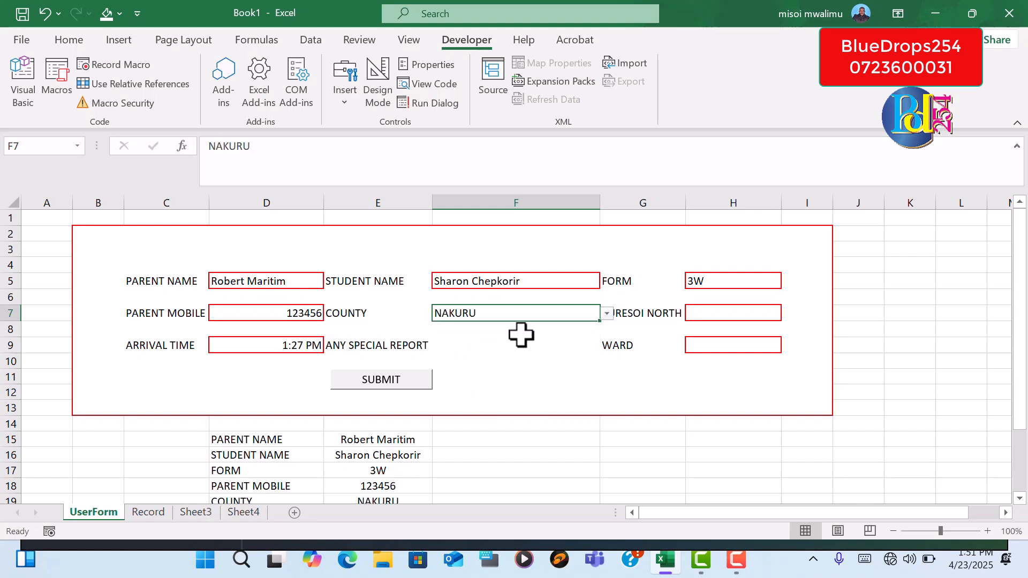
pyautogui.click(521, 335)
# Set KURESOI NORTH to Yes and WARD to Kiptororo on the form
pyautogui.click(700, 315)
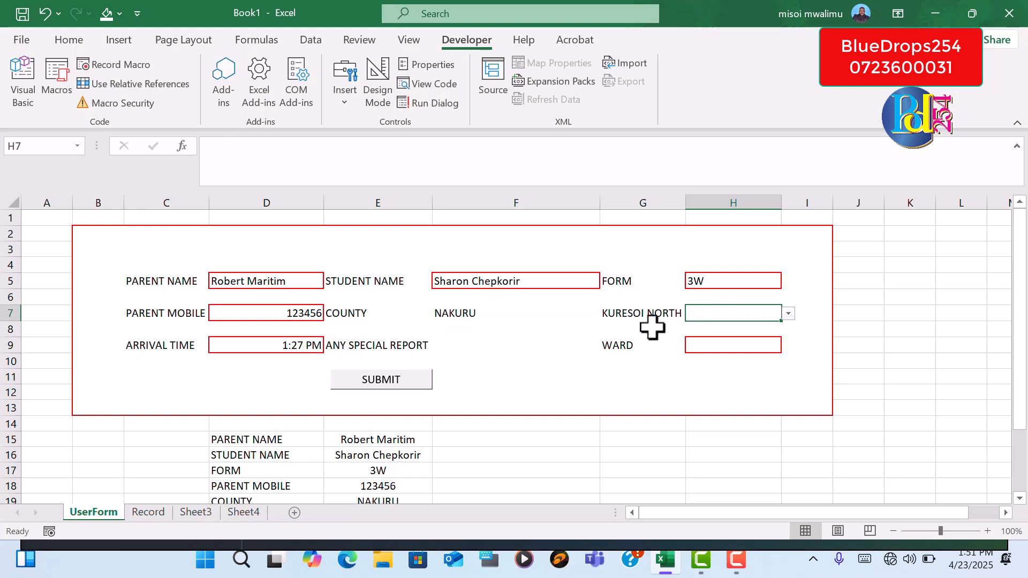
pyautogui.click(788, 315)
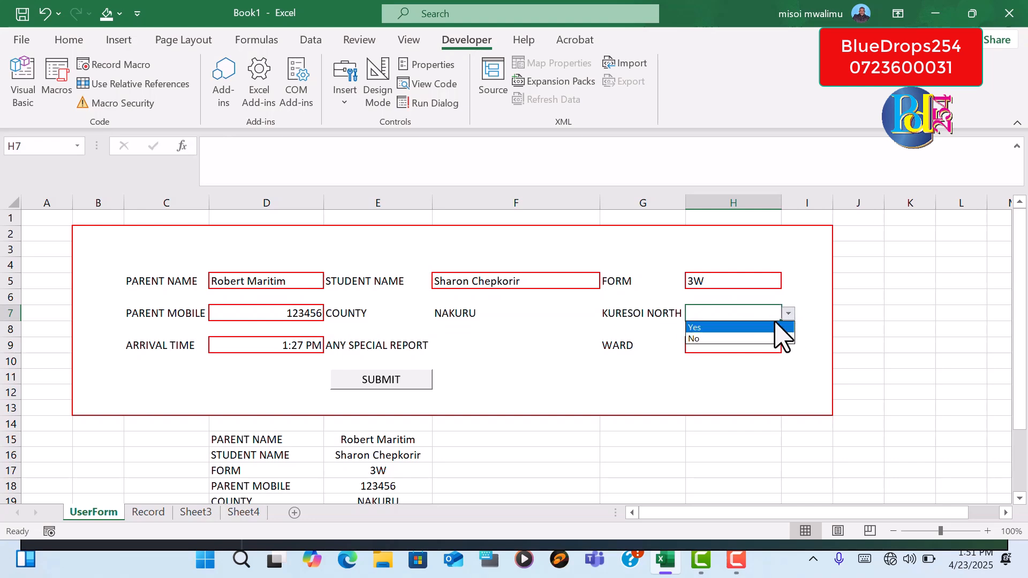
pyautogui.click(745, 328)
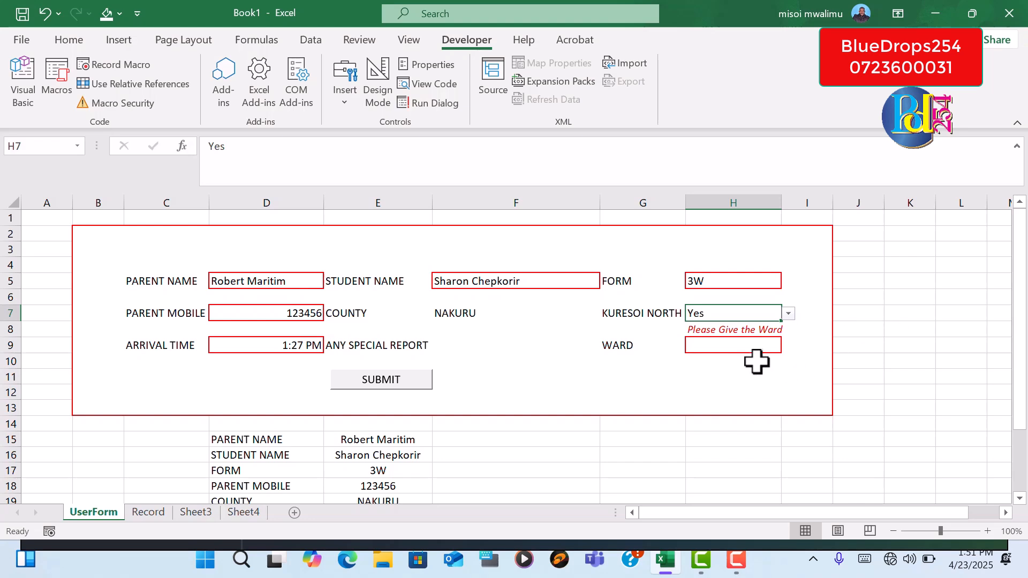
pyautogui.click(770, 347)
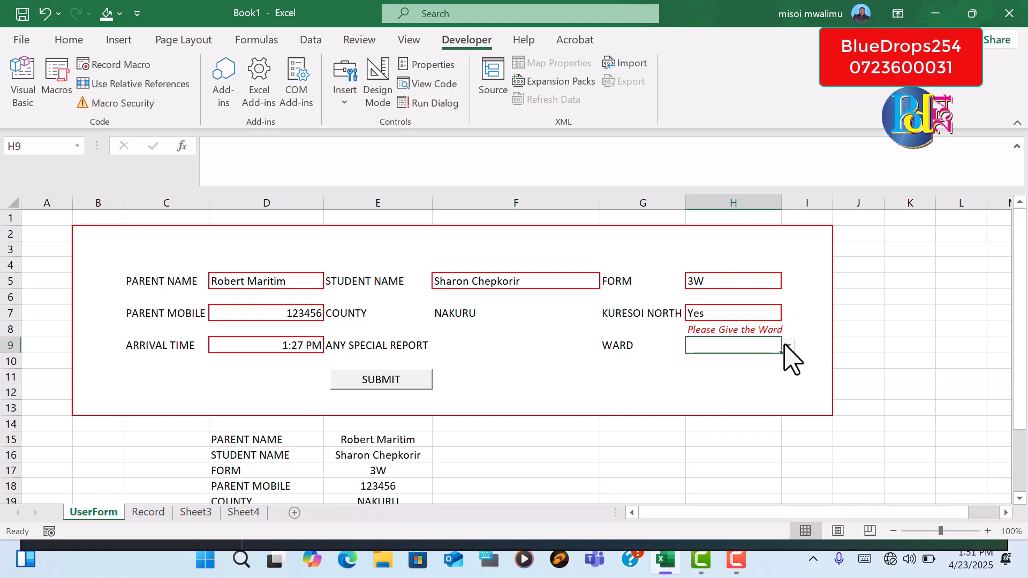
pyautogui.click(786, 346)
pyautogui.click(746, 357)
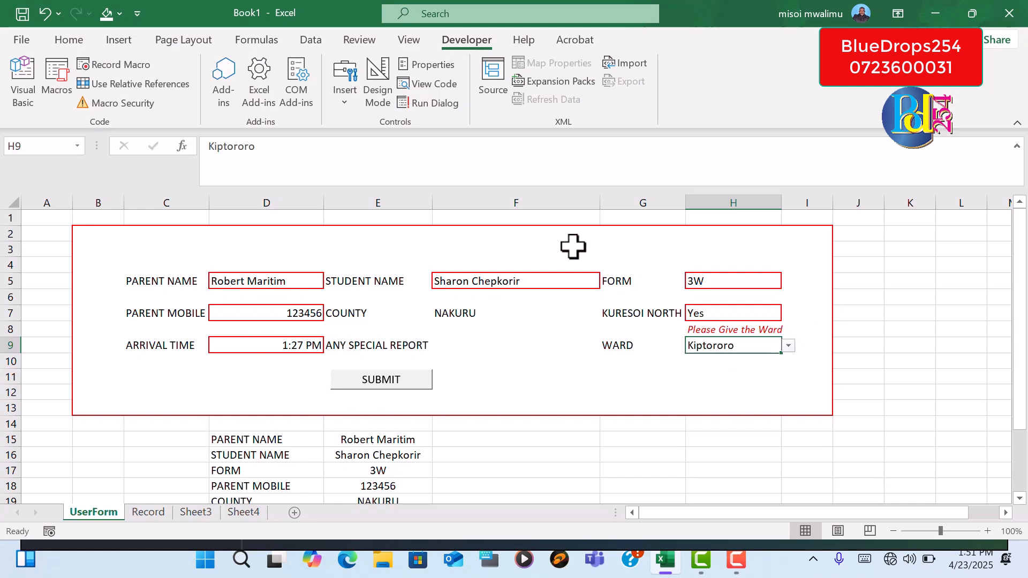
# Set the ANY SPECIAL REPORT entry in F9 to No
pyautogui.click(462, 349)
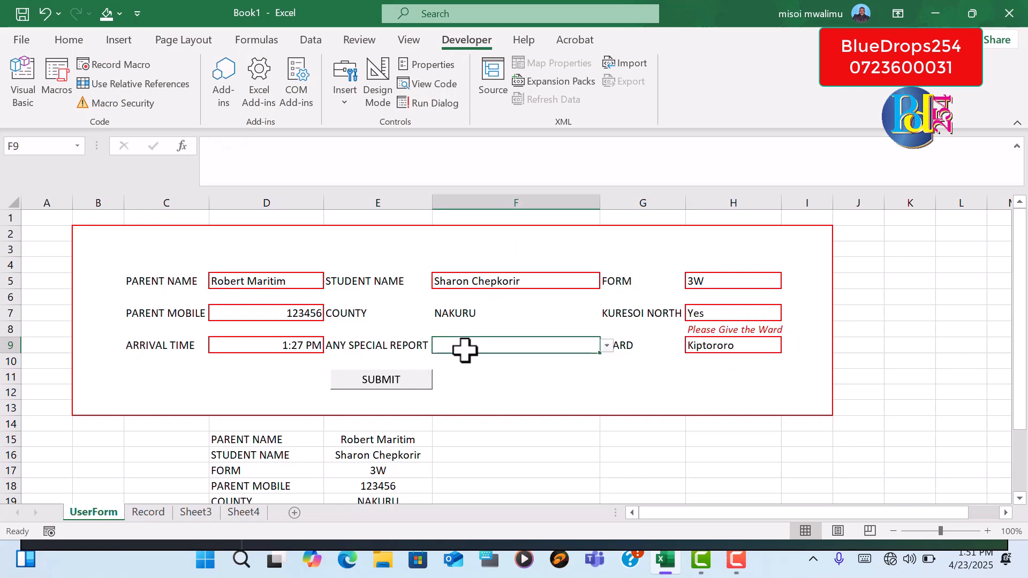
pyautogui.click(607, 346)
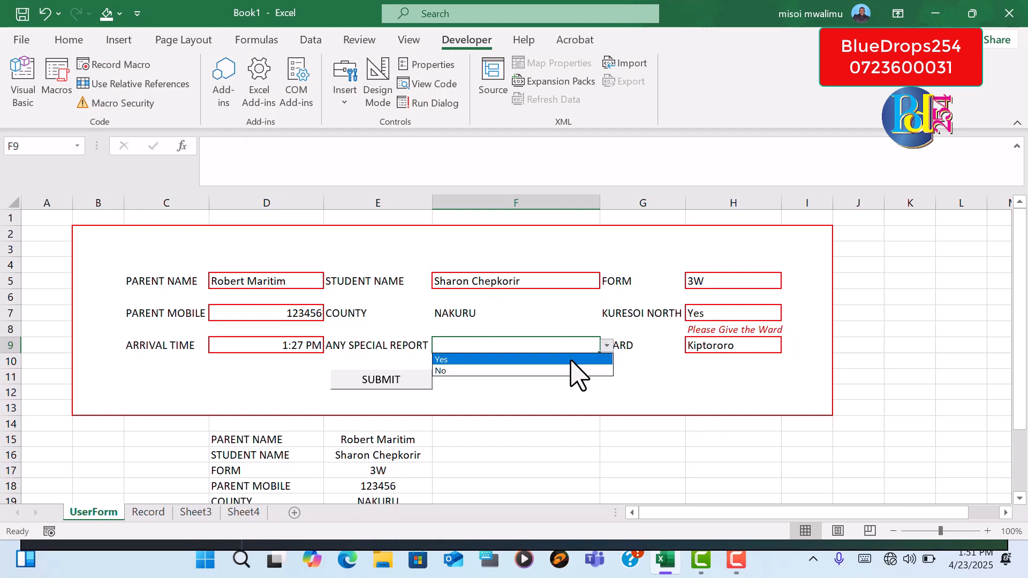
pyautogui.click(565, 370)
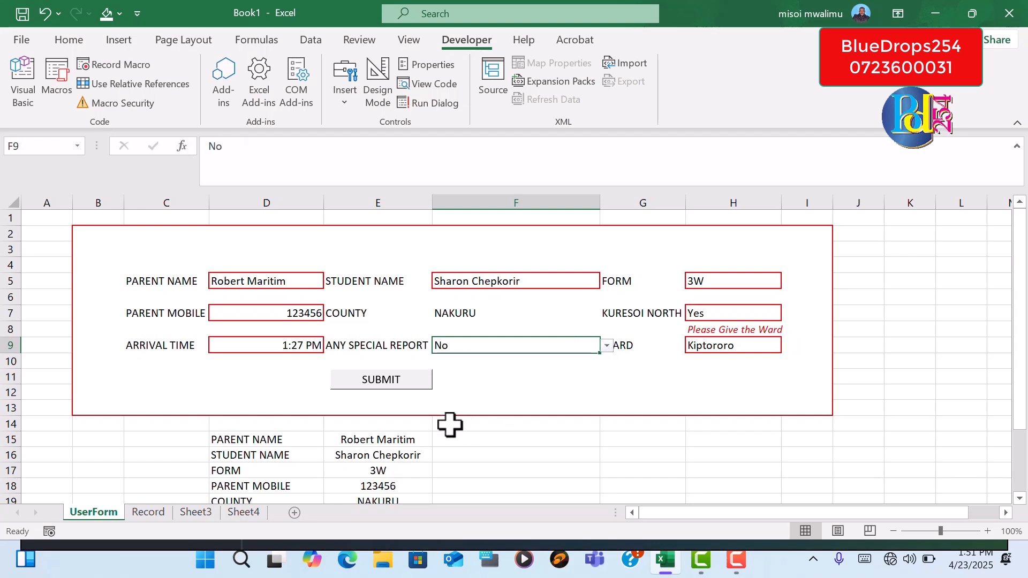
# Review the filled entry against the Record sheet, submit the form, and check the Record sheet for the new row
pyautogui.moveTo(1021, 353); pyautogui.dragTo(1027, 460)
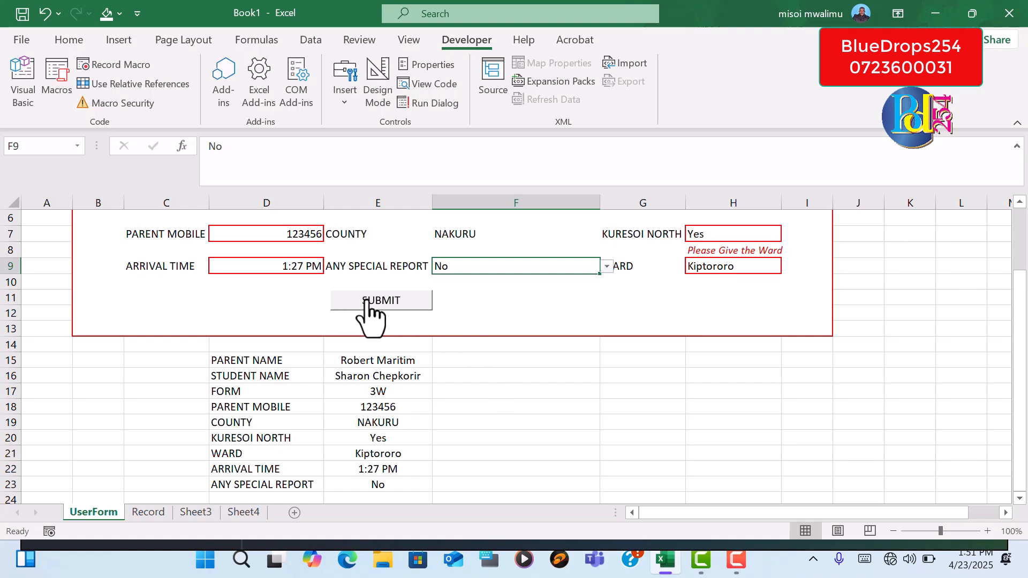
pyautogui.click(149, 512)
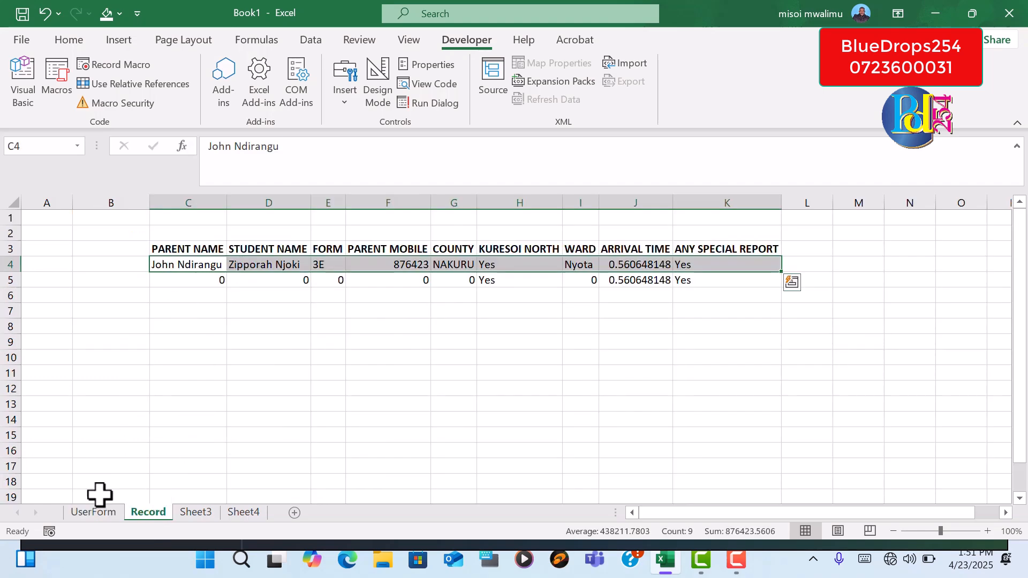
pyautogui.click(105, 514)
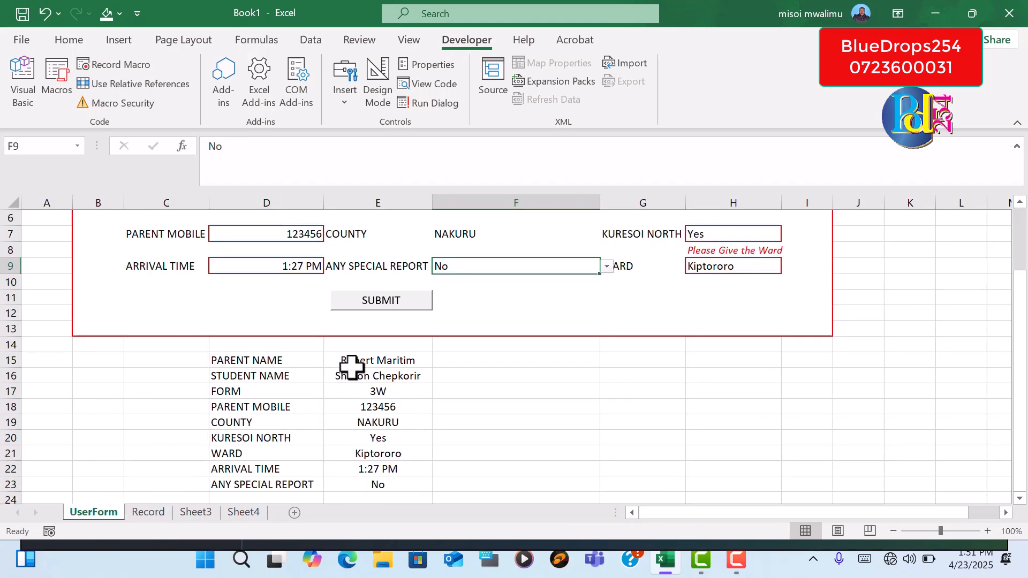
pyautogui.click(398, 302)
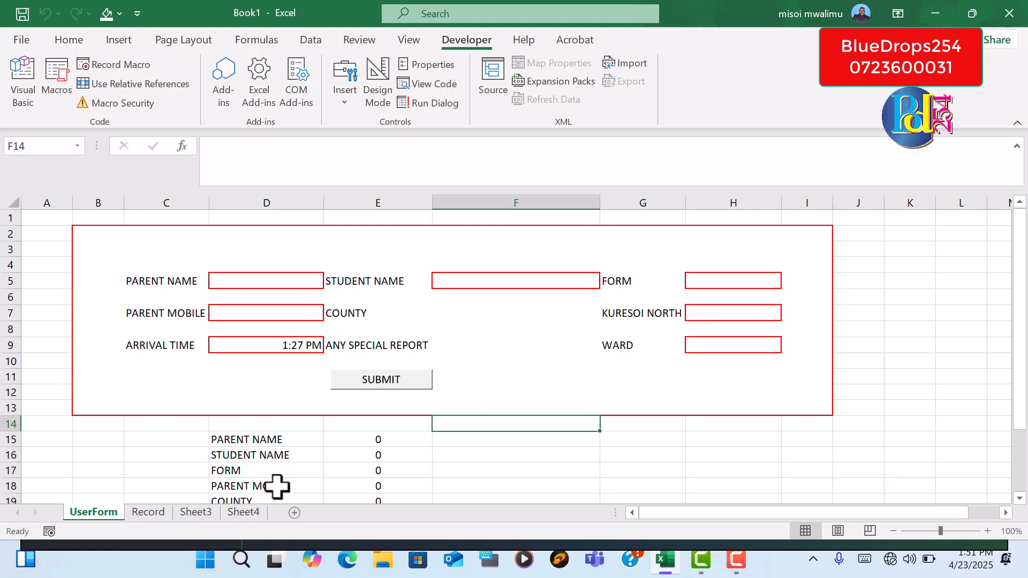
pyautogui.click(154, 515)
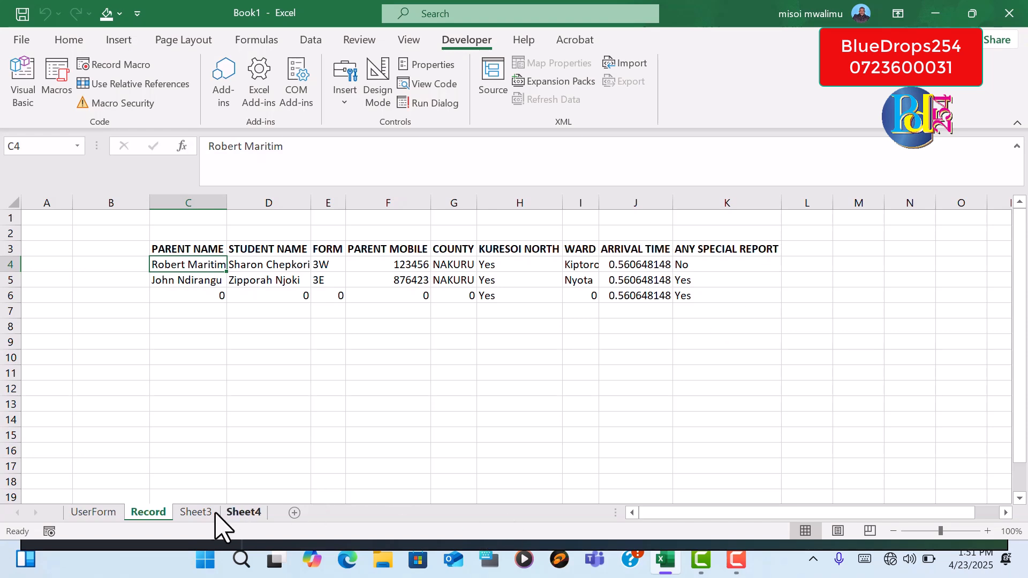
# Start a new entry on the UserForm sheet by entering the parent's name in D5 and choosing the student's name in F5
pyautogui.click(106, 513)
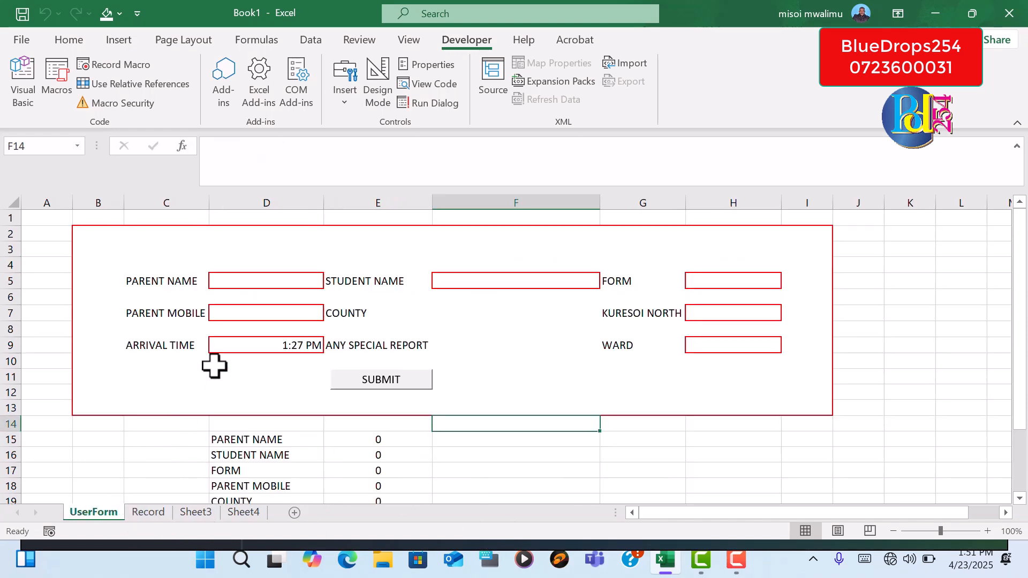
pyautogui.click(267, 283)
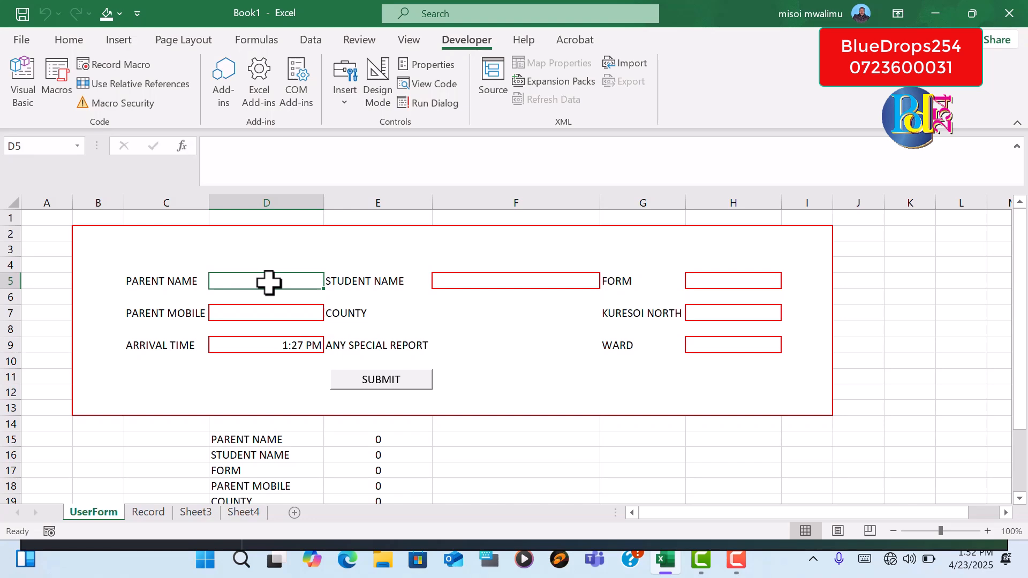
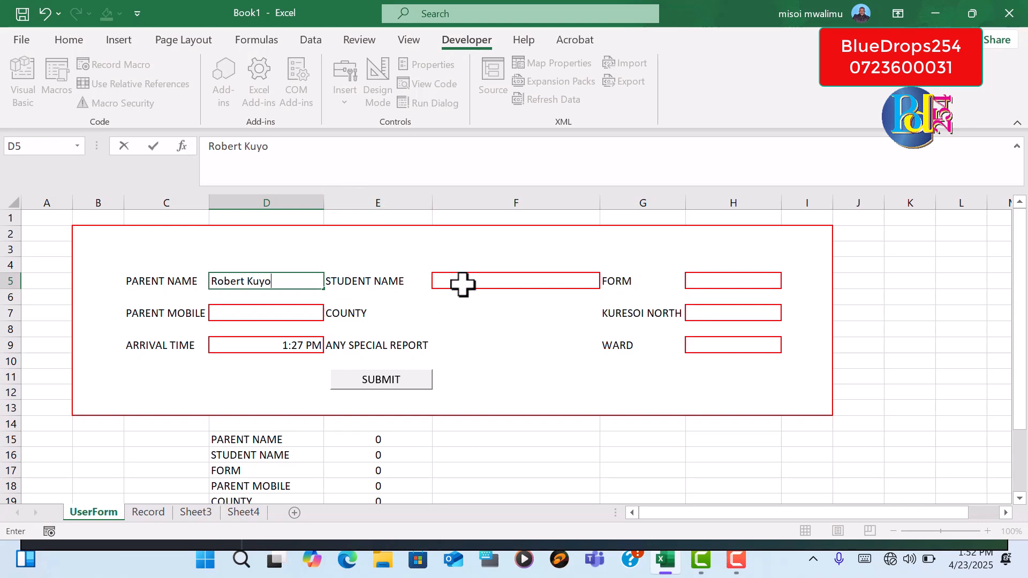
pyautogui.click(463, 284)
pyautogui.click(607, 282)
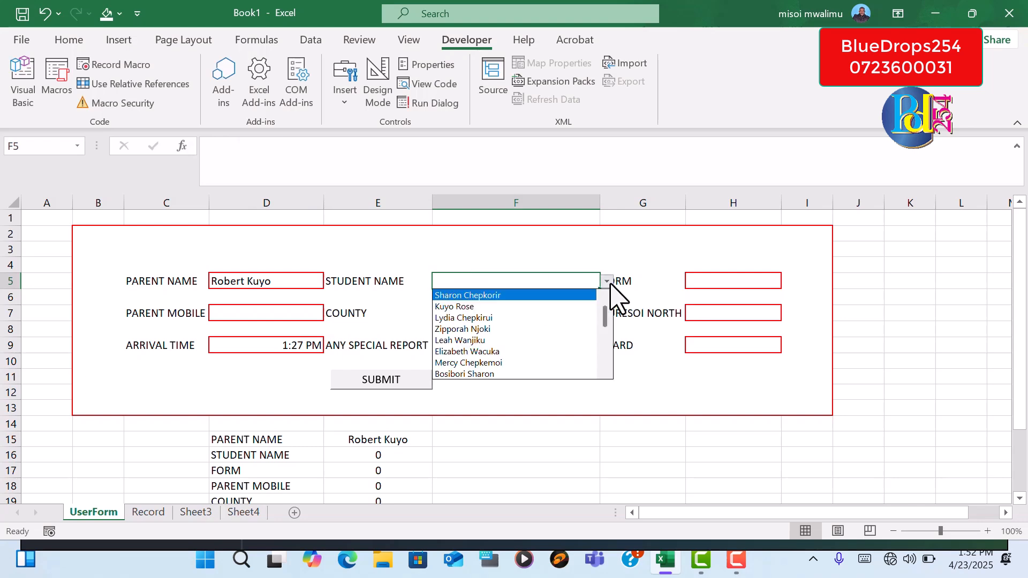
pyautogui.click(589, 307)
# Set FORM to 3E in H5 and enter the parent's mobile number in D7
pyautogui.click(702, 280)
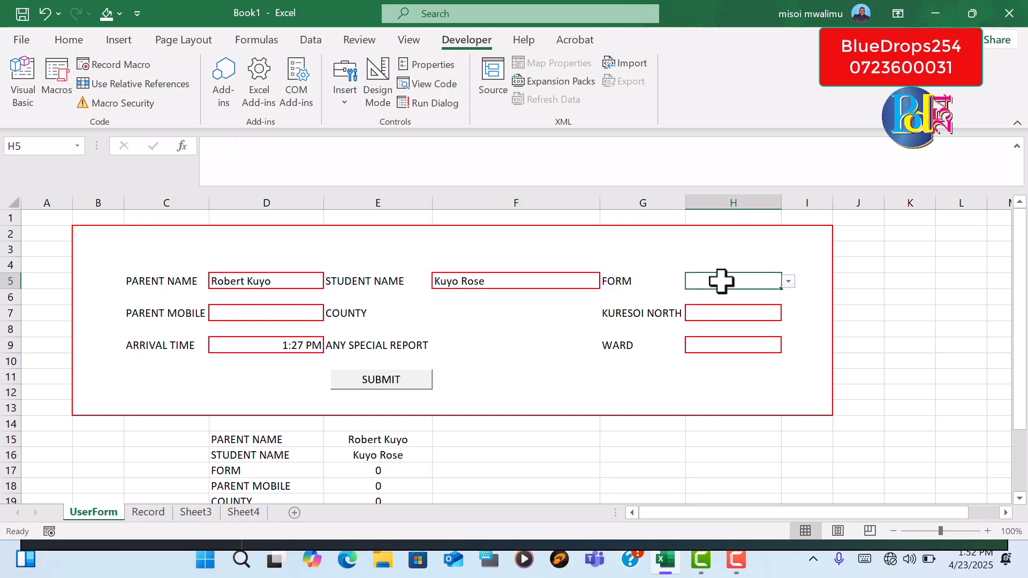
pyautogui.click(790, 282)
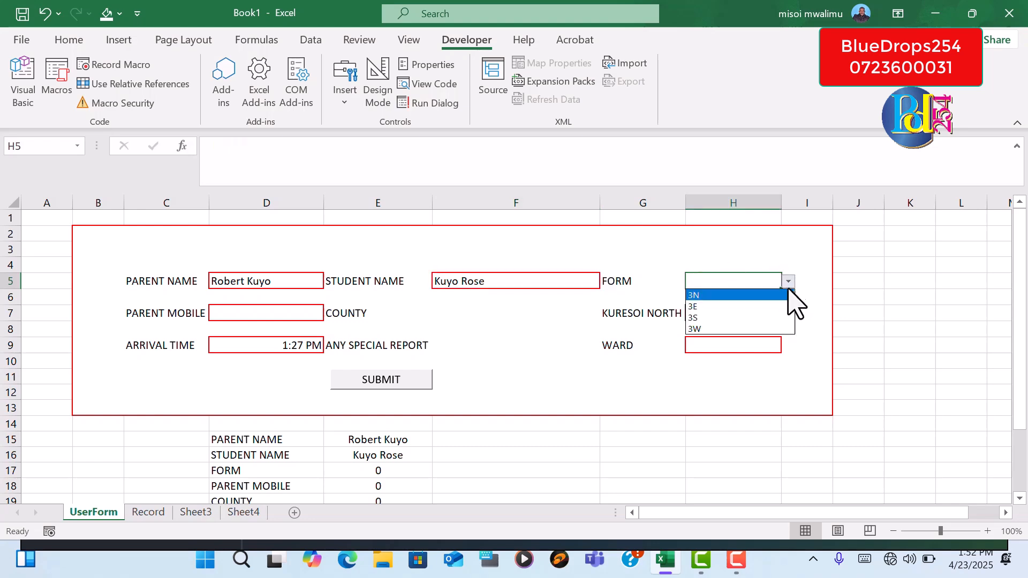
pyautogui.click(750, 307)
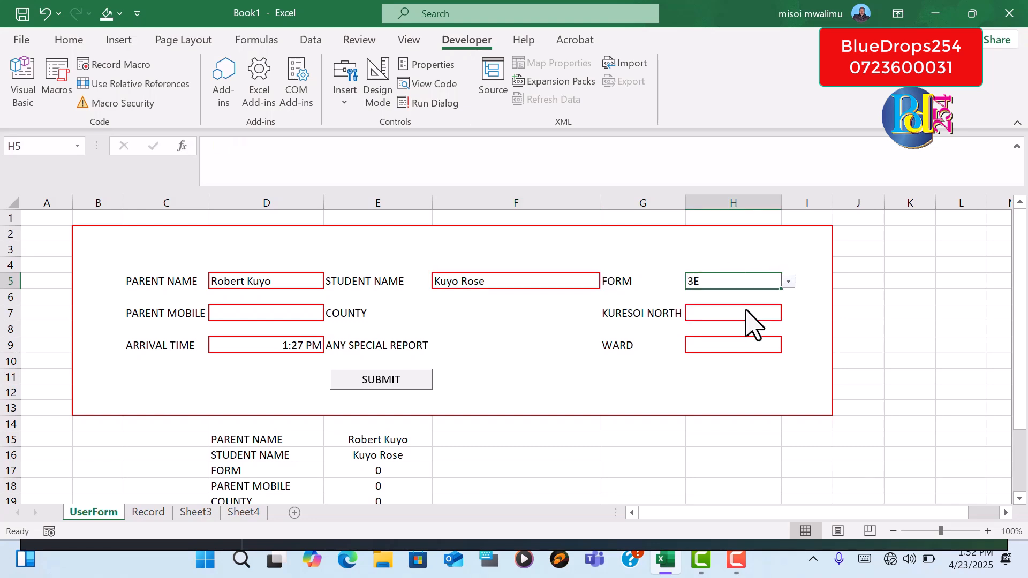
pyautogui.click(275, 316)
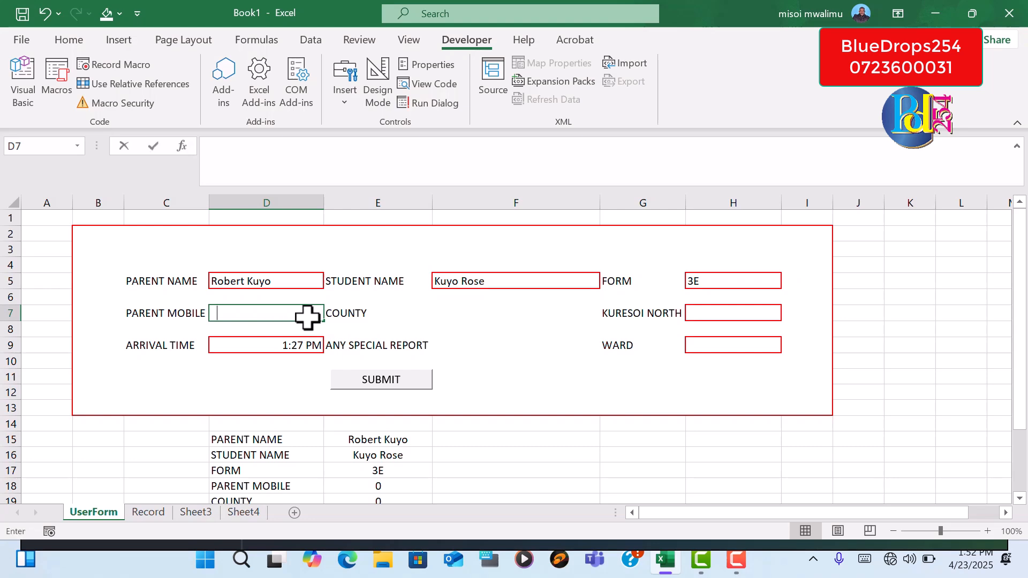
pyautogui.write('76548902')
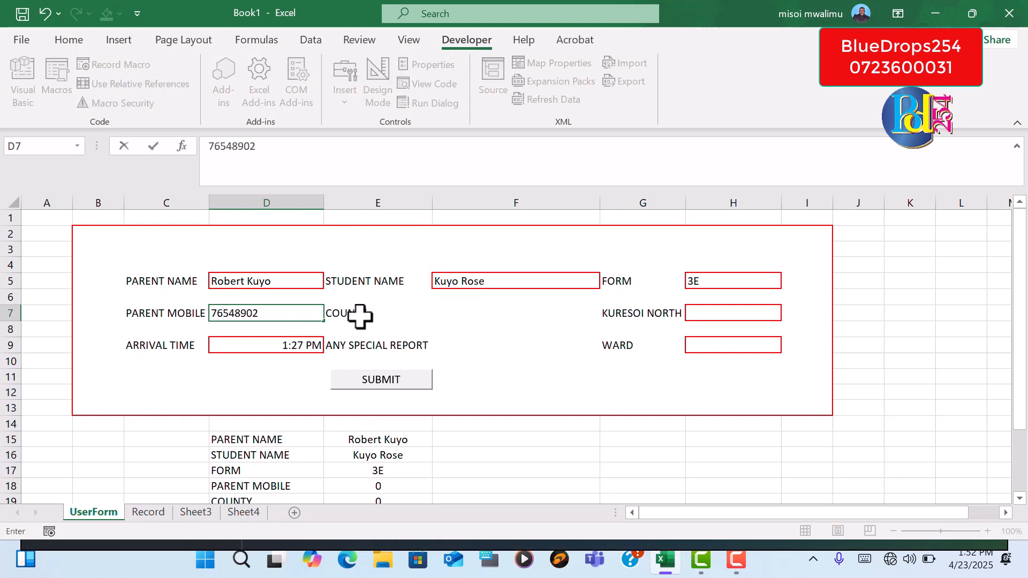
# Set the COUNTY entry in F7 to Narok
pyautogui.click(424, 314)
pyautogui.click(472, 315)
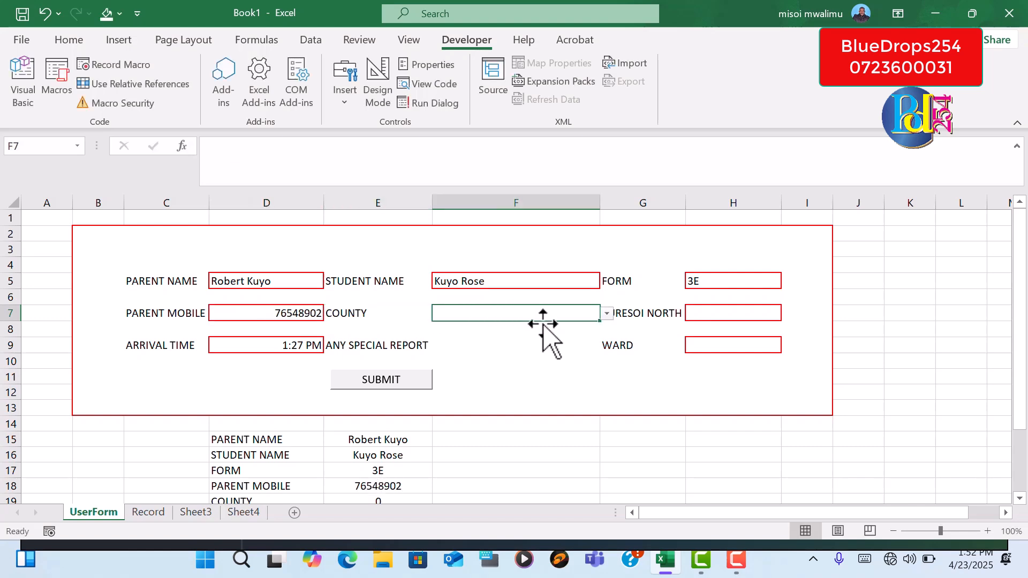
pyautogui.click(607, 313)
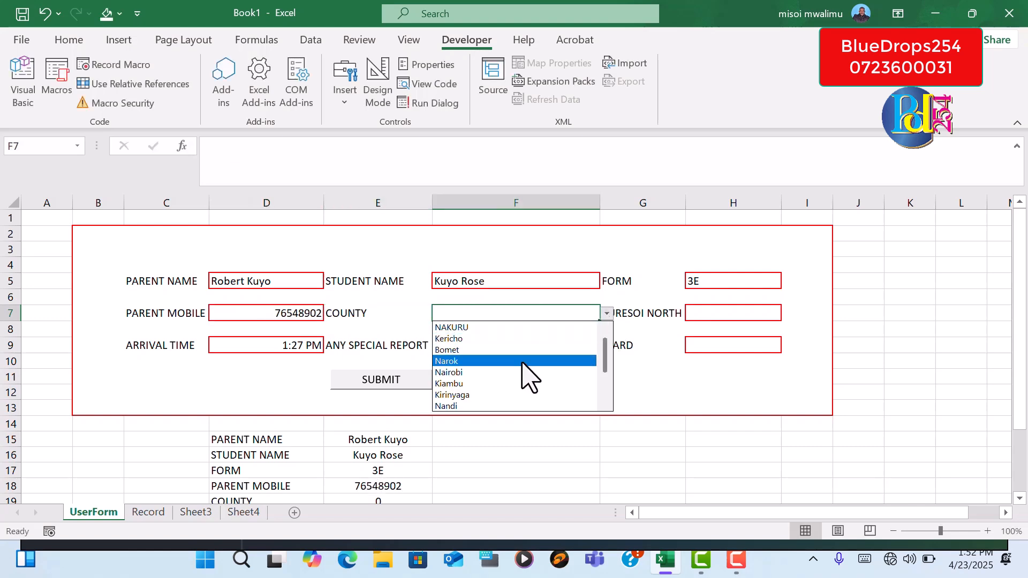
pyautogui.click(500, 362)
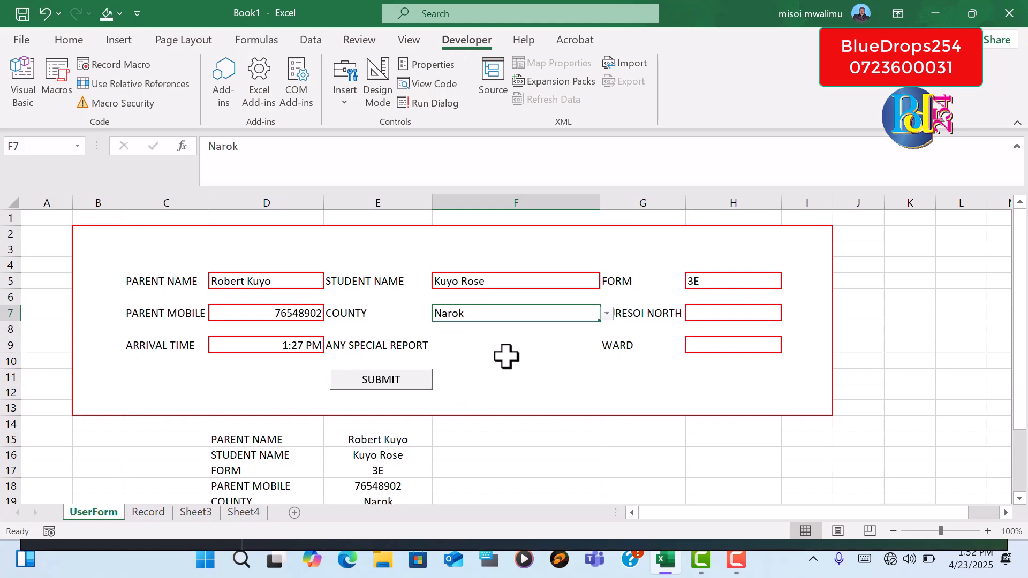
# Set the KURESOI NORTH entry in H7 to No
pyautogui.click(726, 327)
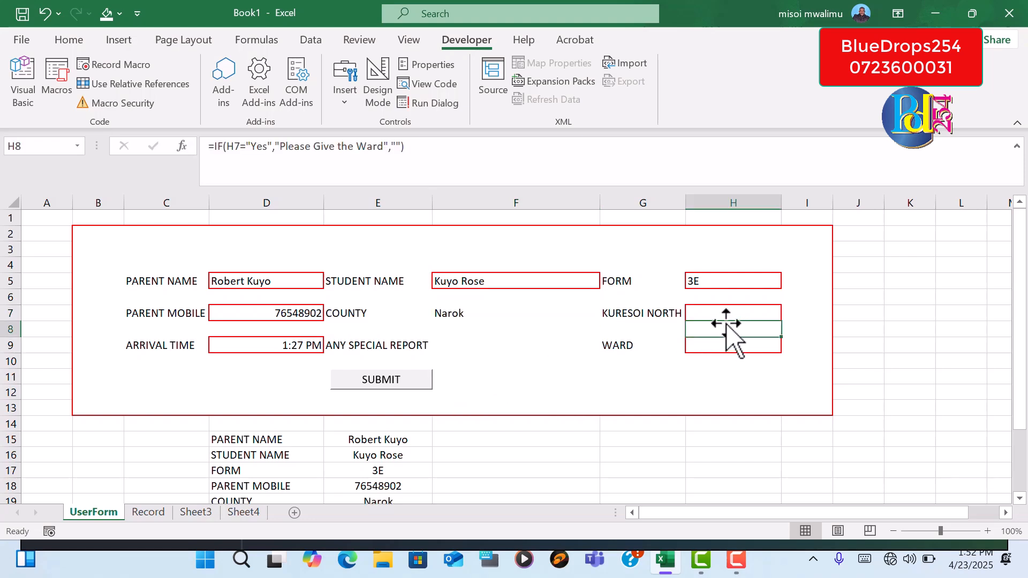
pyautogui.click(726, 314)
pyautogui.click(789, 314)
pyautogui.click(727, 339)
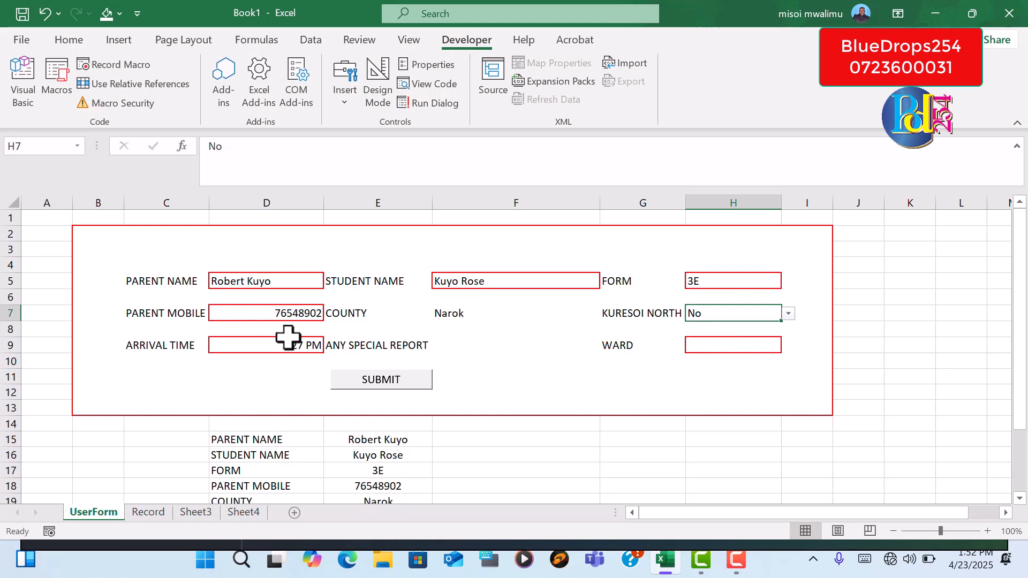
# Set ANY SPECIAL REPORT in F9 to Yes and submit the completed form
pyautogui.click(457, 349)
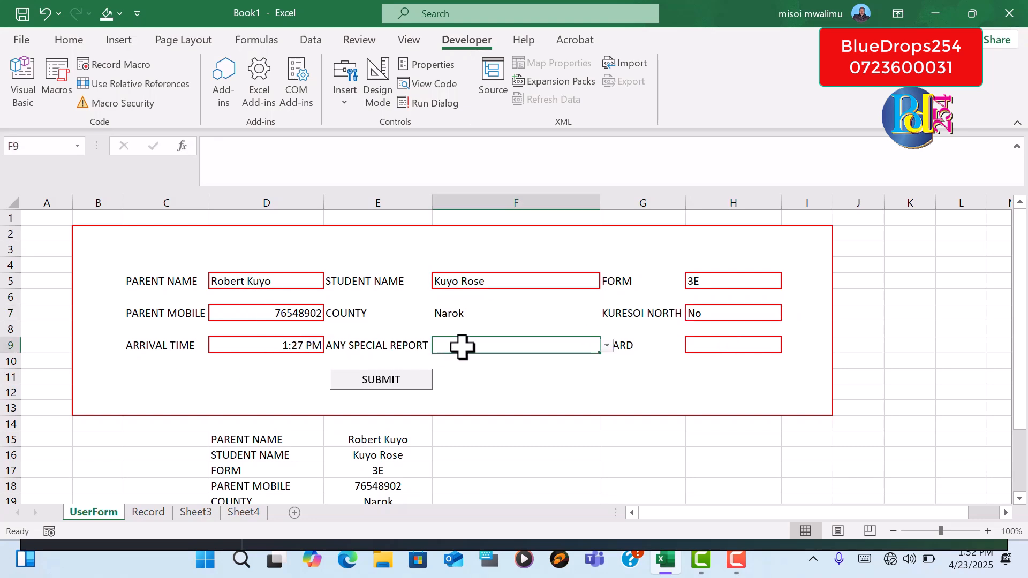
pyautogui.click(606, 346)
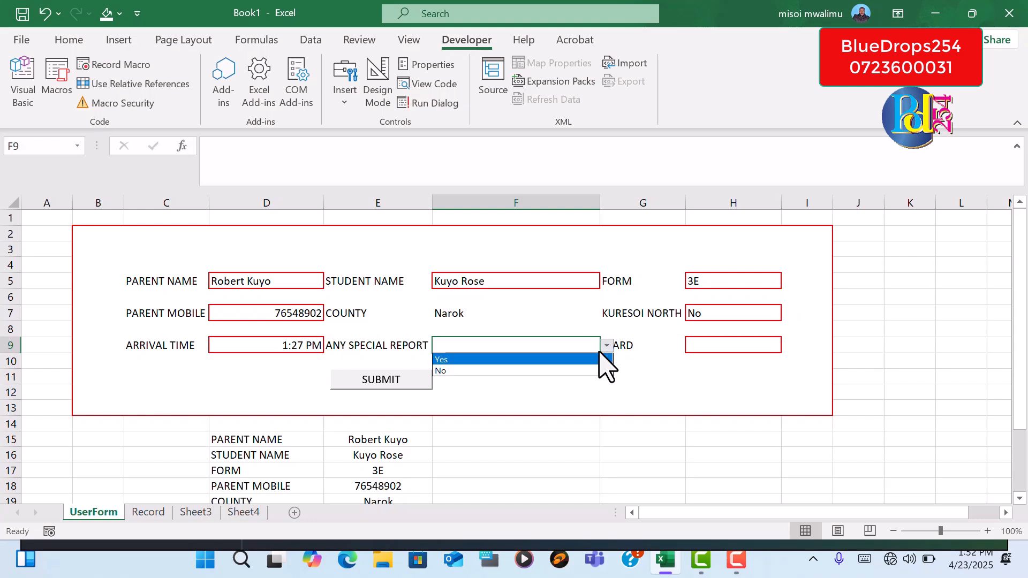
pyautogui.click(509, 357)
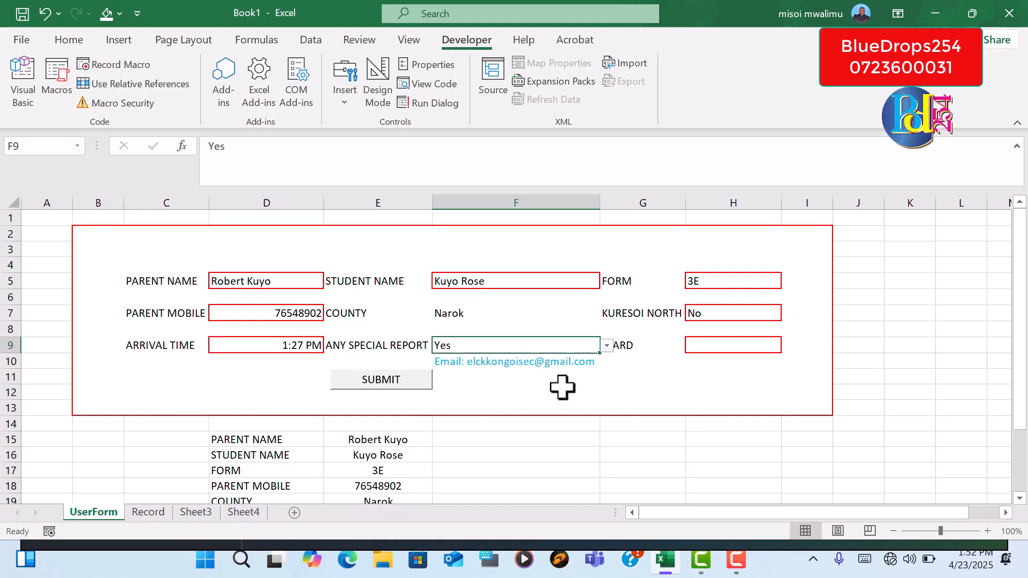
pyautogui.click(371, 381)
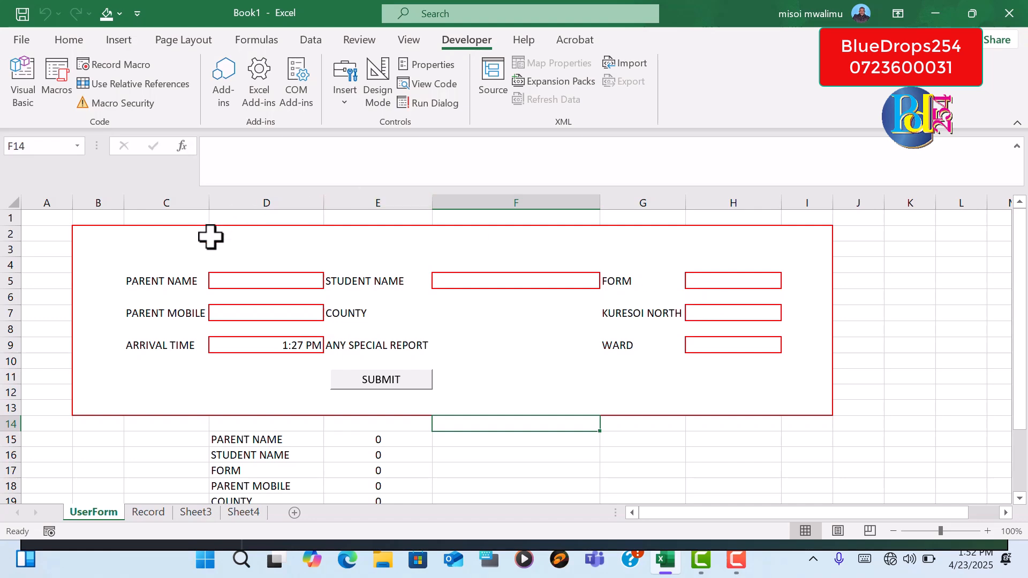
# Check the Record sheet for the new entry, and review the helper list below the form on the UserForm sheet
pyautogui.click(150, 513)
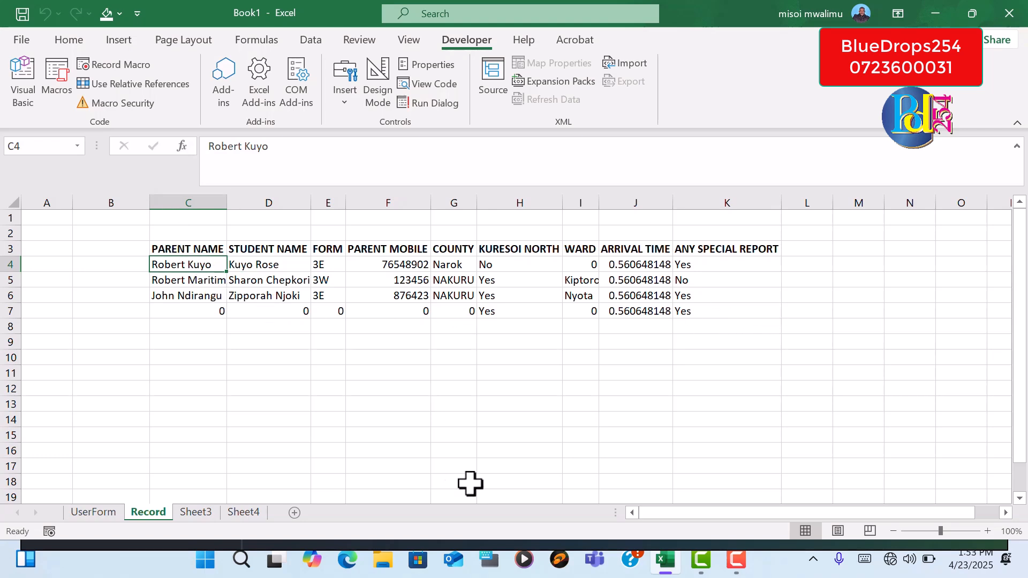
pyautogui.click(92, 512)
pyautogui.moveTo(1020, 374); pyautogui.dragTo(1015, 440)
pyautogui.click(1020, 499)
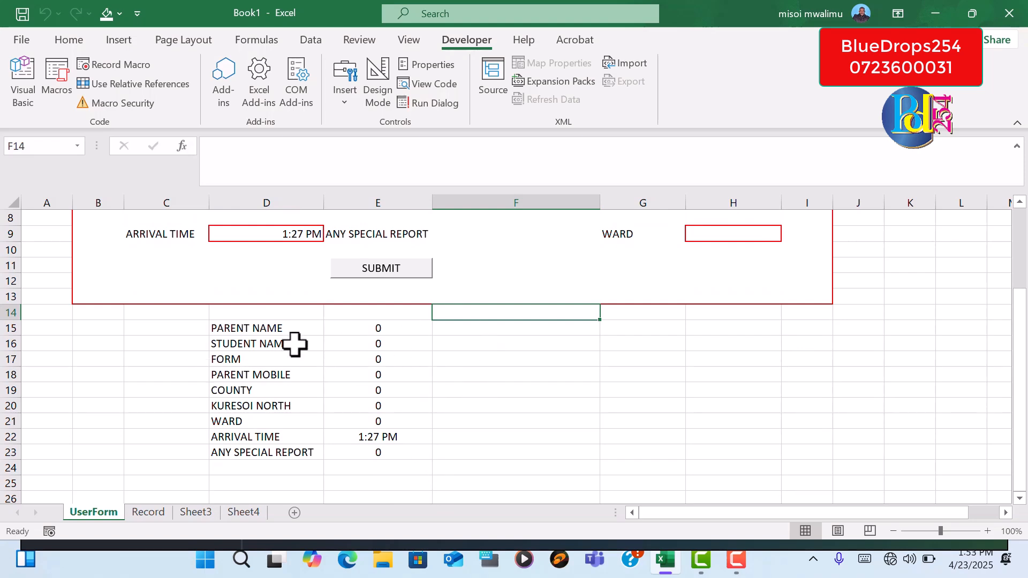
pyautogui.moveTo(1021, 338); pyautogui.dragTo(1020, 252)
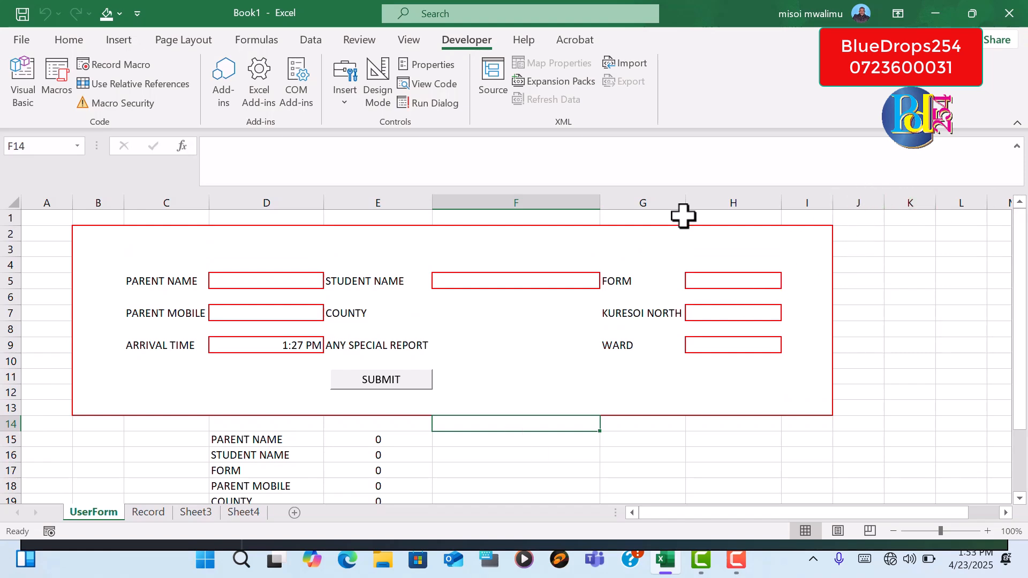
# Fill row 1 of the UserForm sheet with the lightest orange theme colour
pyautogui.click(5, 219)
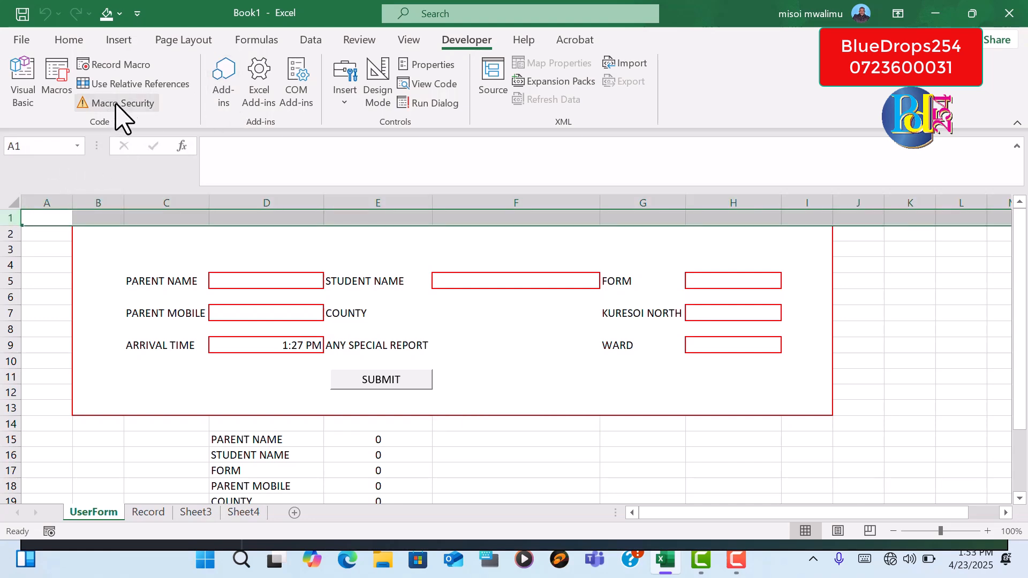
pyautogui.click(70, 41)
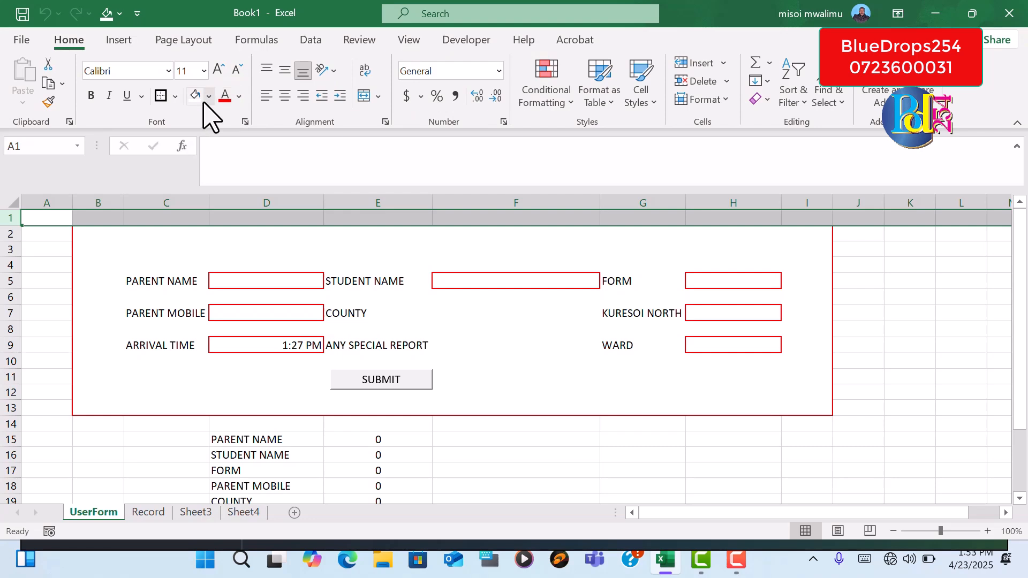
pyautogui.click(209, 97)
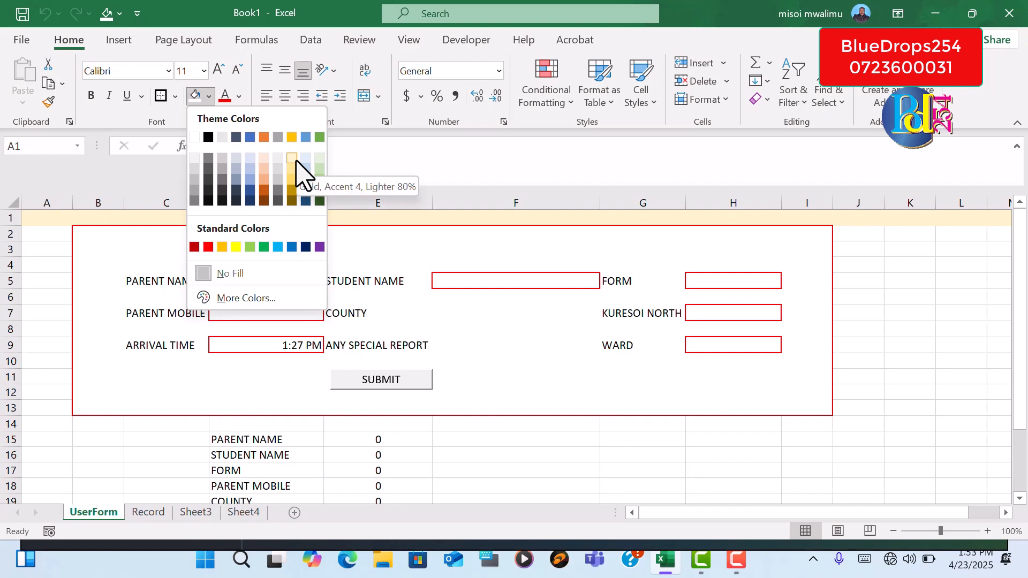
pyautogui.click(264, 159)
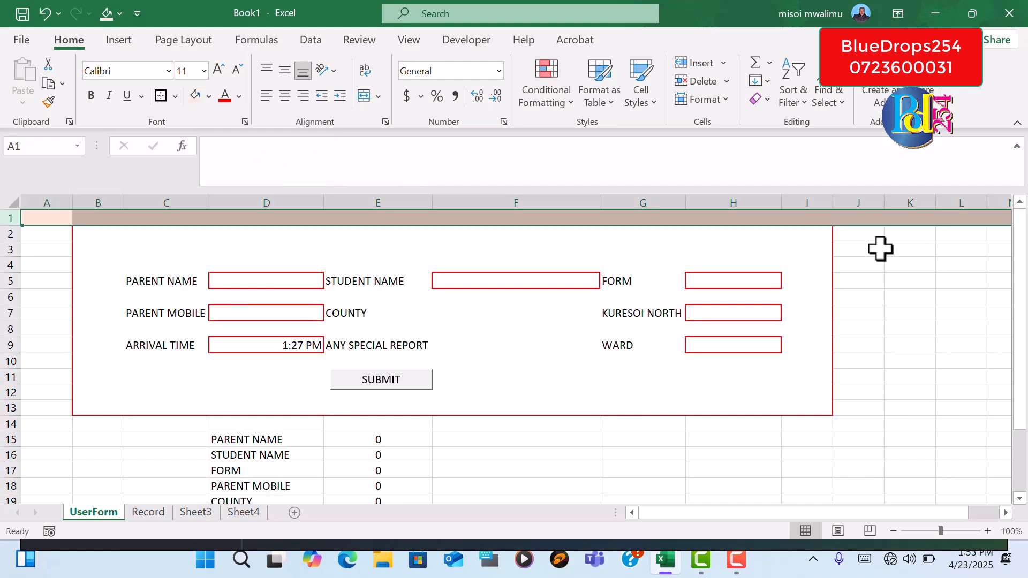
# Apply the same light orange fill to the columns beside the form, from column J onward
pyautogui.moveTo(859, 202); pyautogui.dragTo(1016, 530)
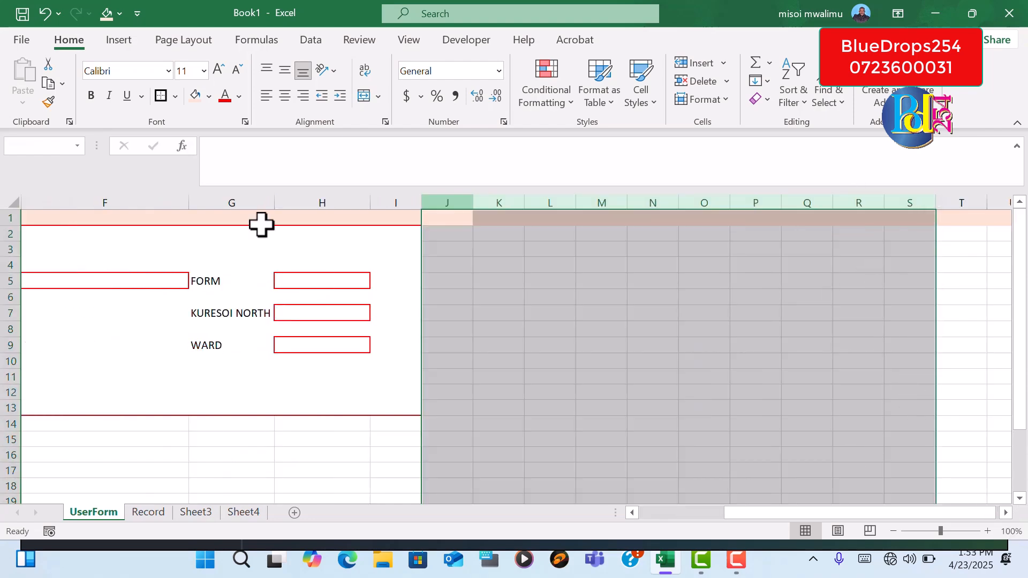
pyautogui.click(196, 95)
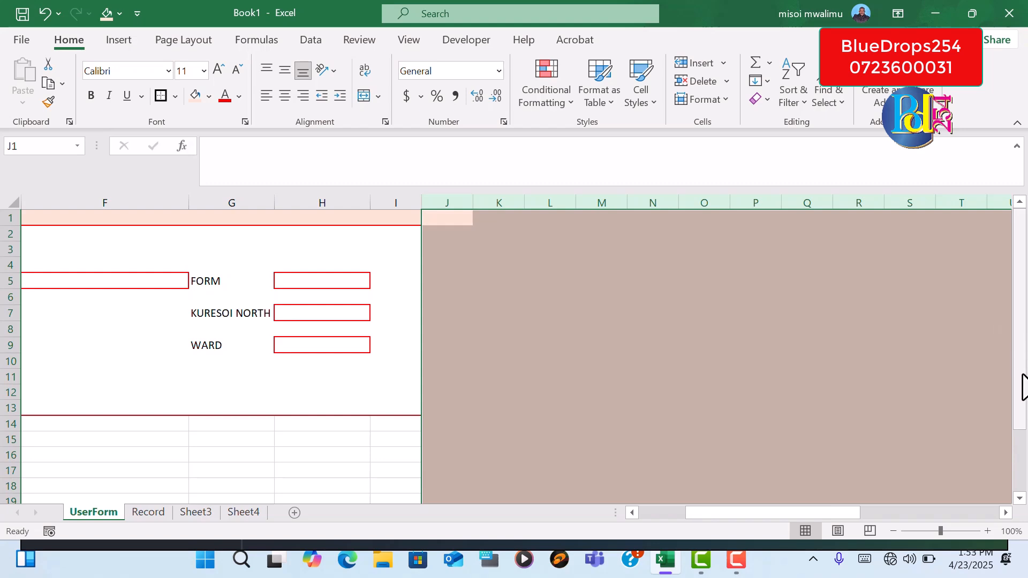
pyautogui.click(362, 470)
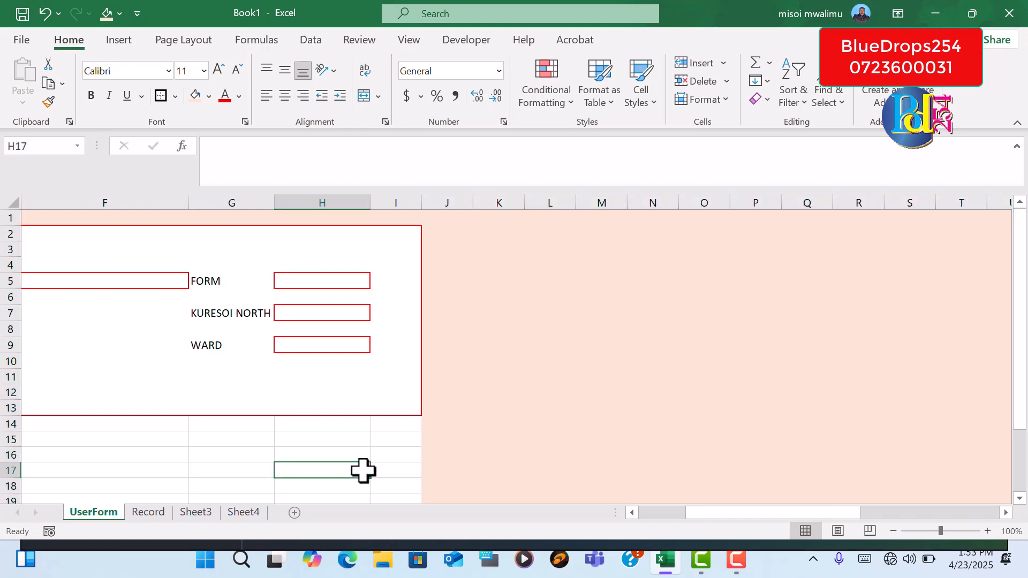
# Fill column A with the same light orange colour
pyautogui.moveTo(741, 513); pyautogui.dragTo(571, 515)
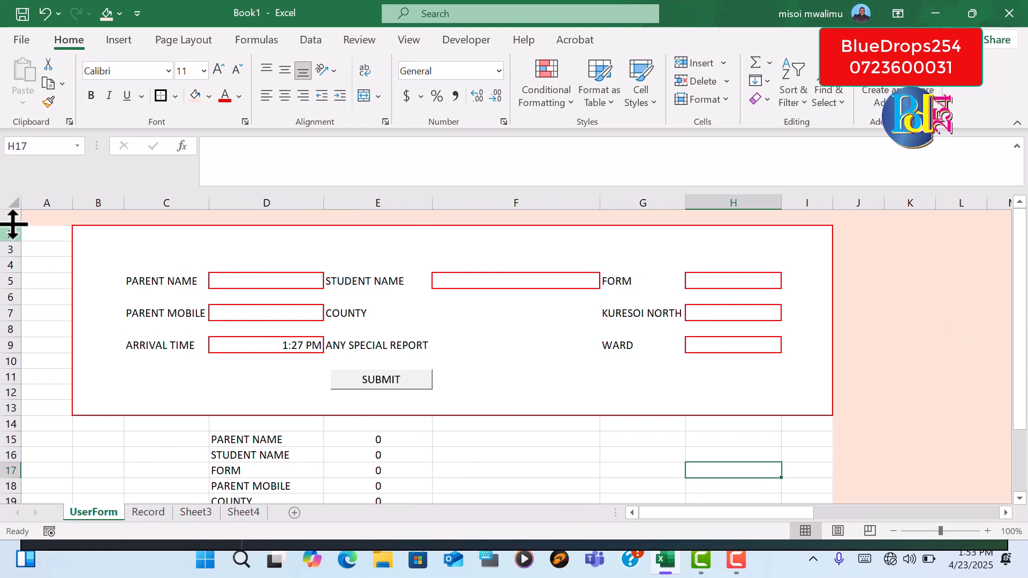
pyautogui.click(35, 196)
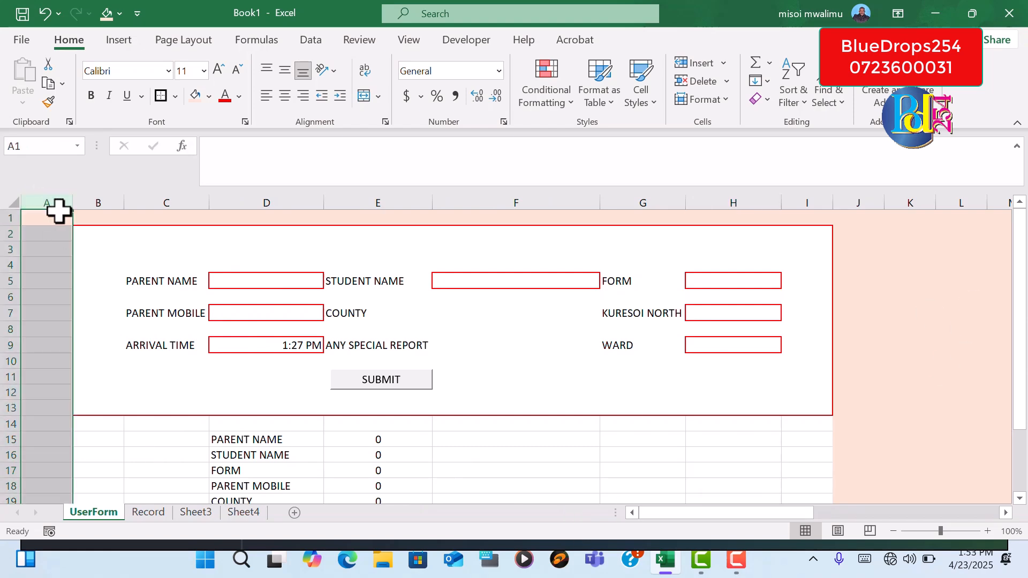
pyautogui.click(195, 96)
# Apply the light orange fill to the rows below the form, from row 14 downward
pyautogui.moveTo(9, 423); pyautogui.dragTo(196, 518)
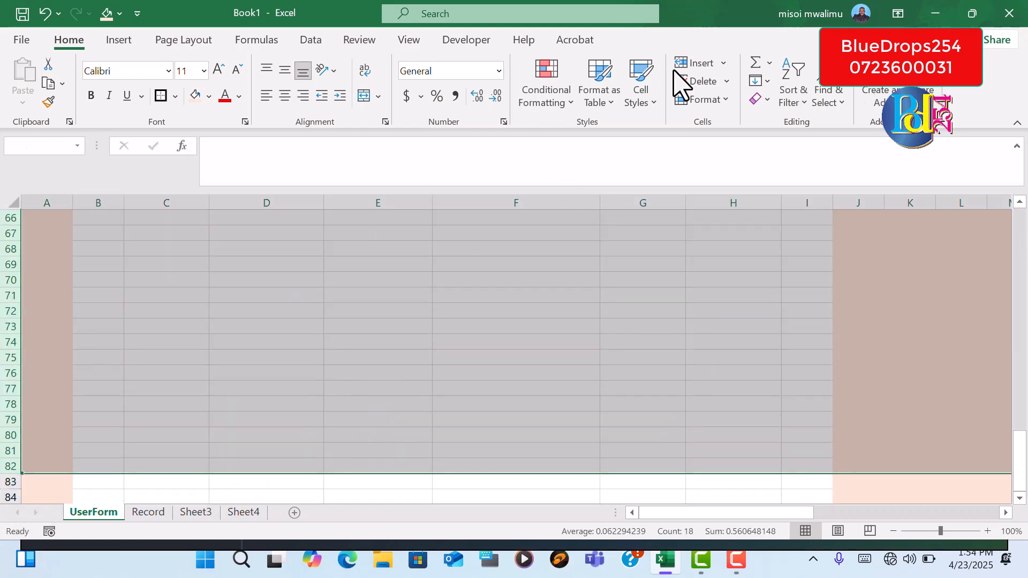
pyautogui.click(187, 99)
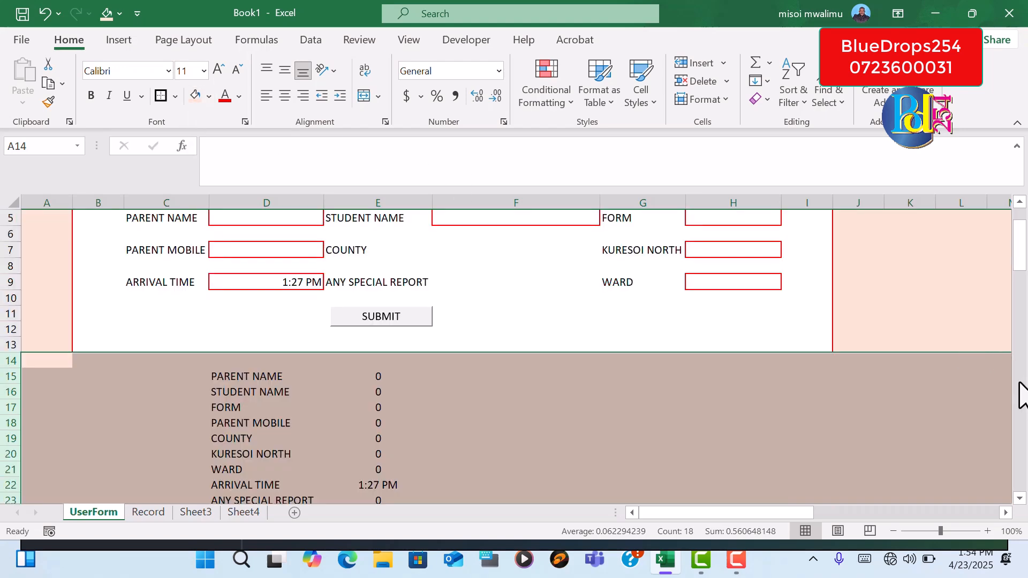
pyautogui.click(576, 420)
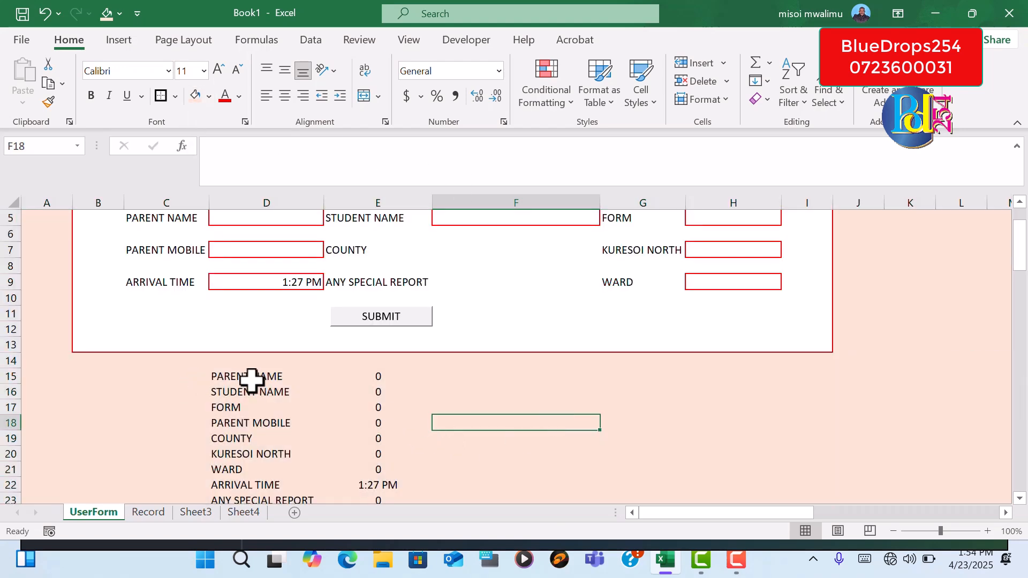
# Set the font colour of the helper list in D15:E23 to the light orange that matches the background fill
pyautogui.moveTo(244, 375); pyautogui.dragTo(369, 466)
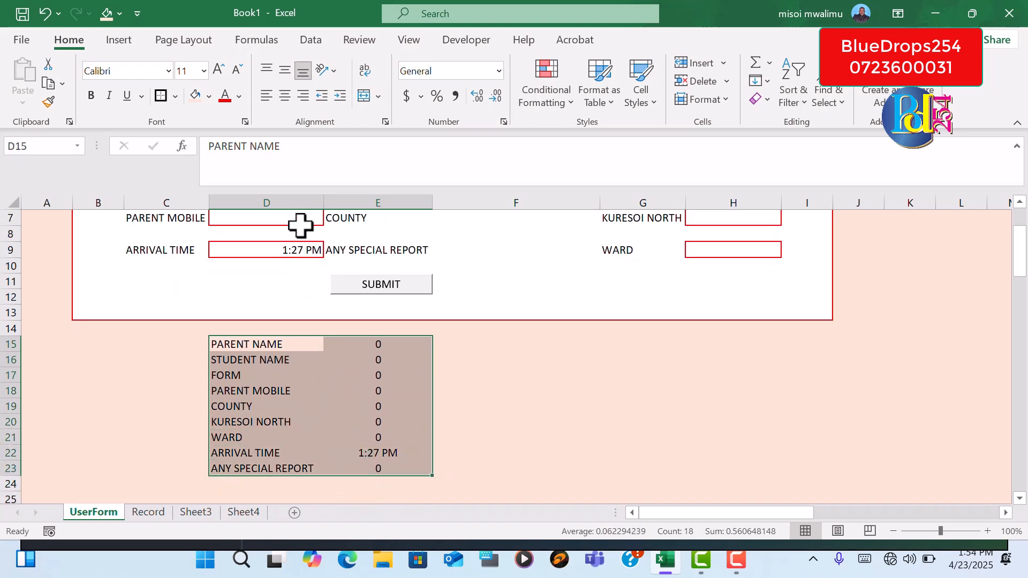
pyautogui.click(239, 97)
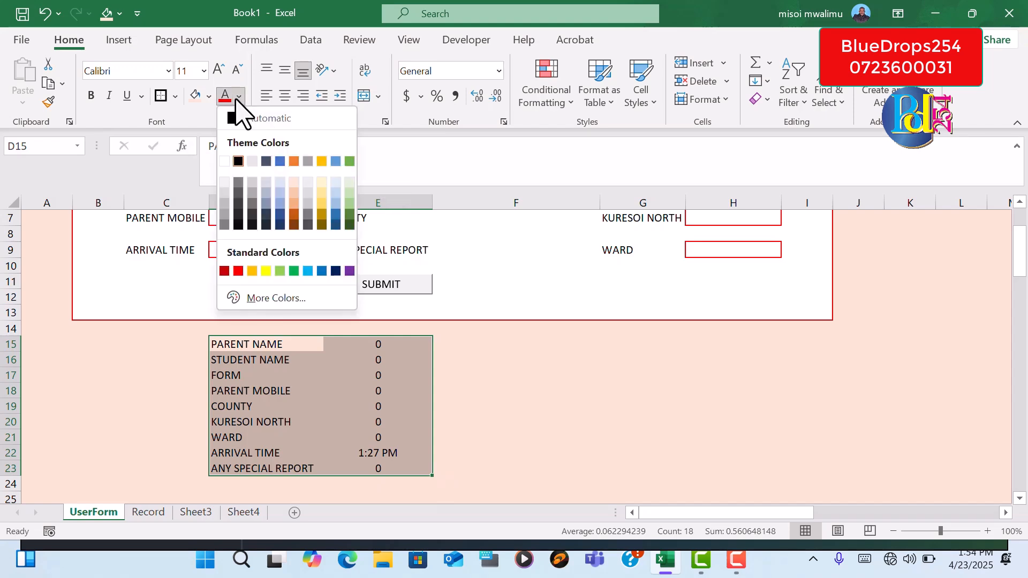
pyautogui.click(296, 188)
pyautogui.click(512, 410)
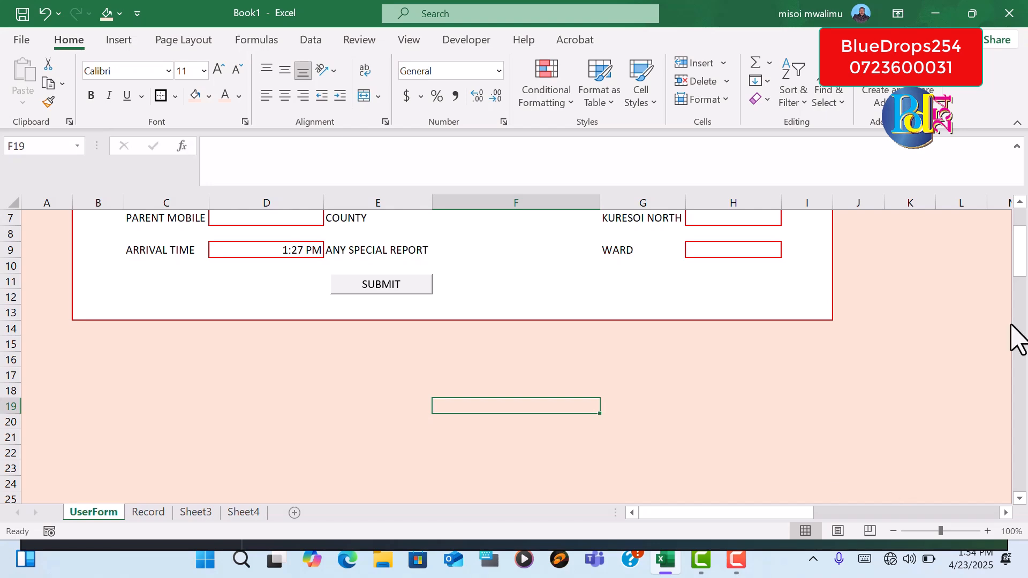
pyautogui.moveTo(1023, 273); pyautogui.dragTo(1024, 248)
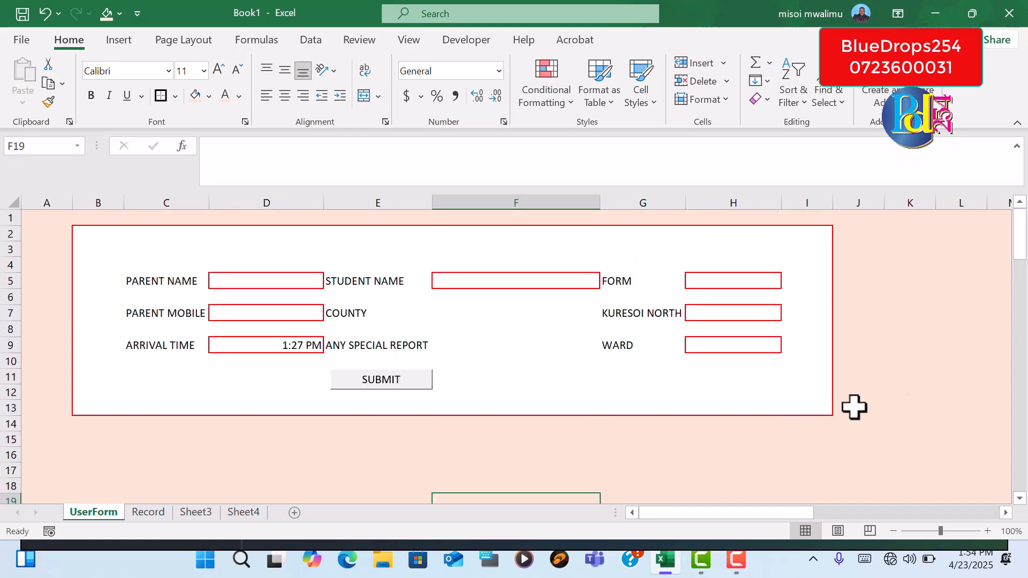
pyautogui.click(923, 329)
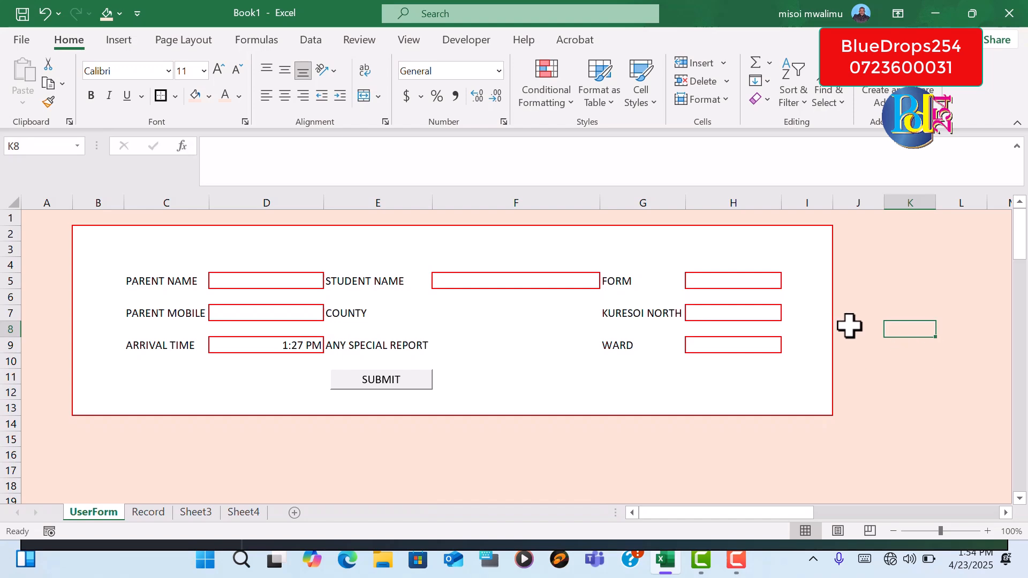
# Check the County and Any Special Report entry cells on the form
pyautogui.click(469, 315)
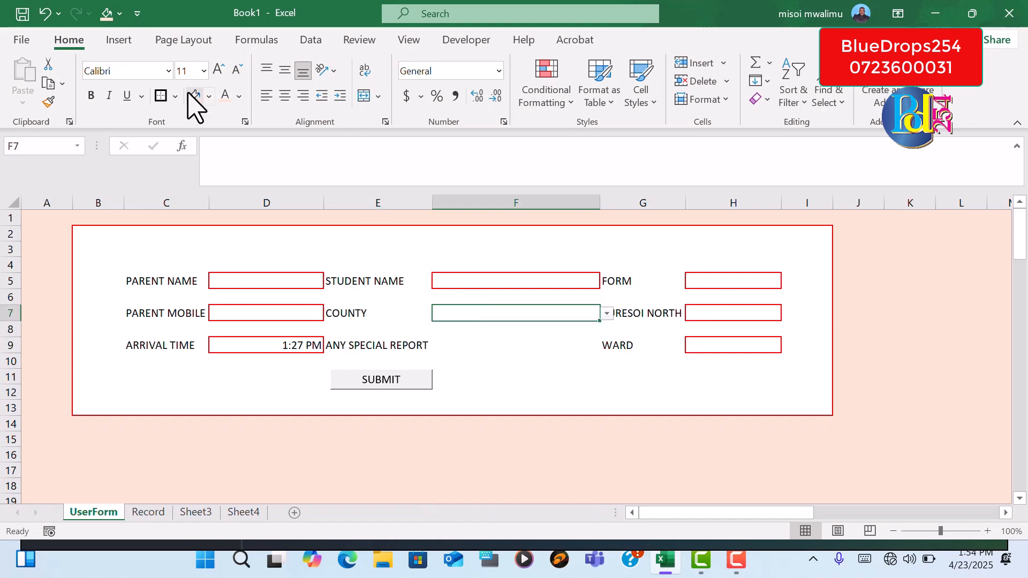
pyautogui.click(927, 308)
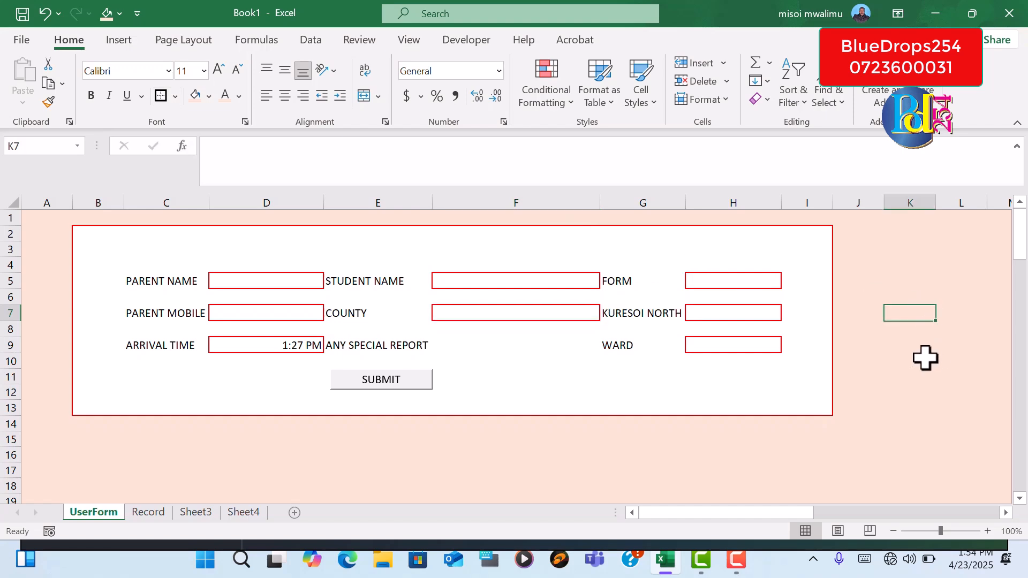
pyautogui.click(473, 348)
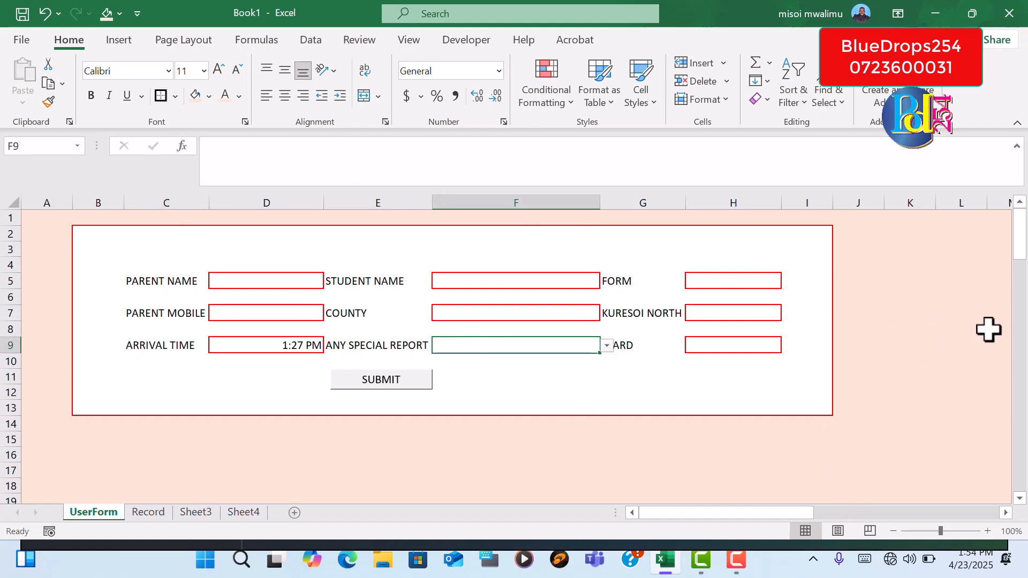
pyautogui.click(951, 328)
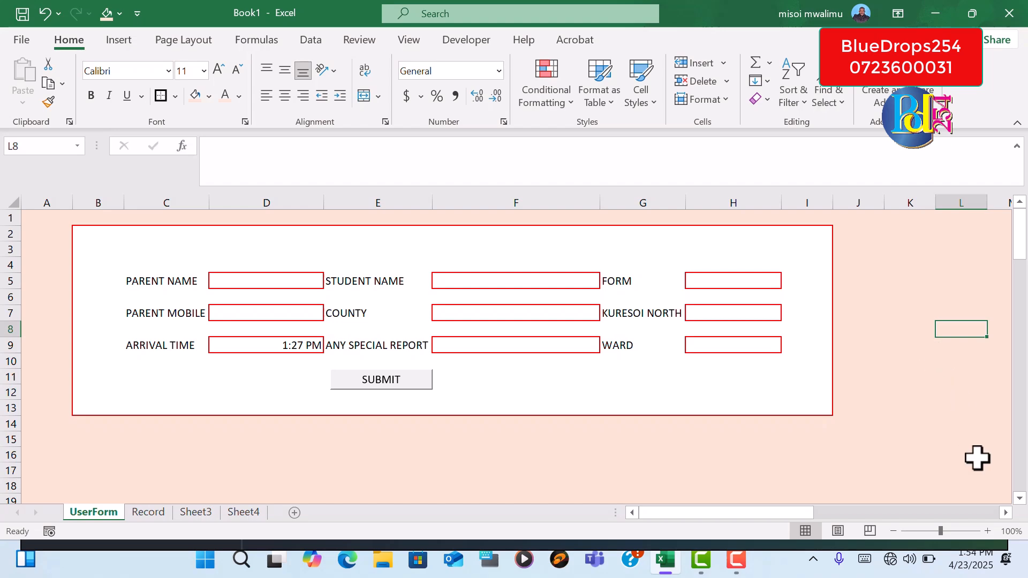
# Rename Sheet3, which holds the dropdown lists, as Source
pyautogui.click(160, 515)
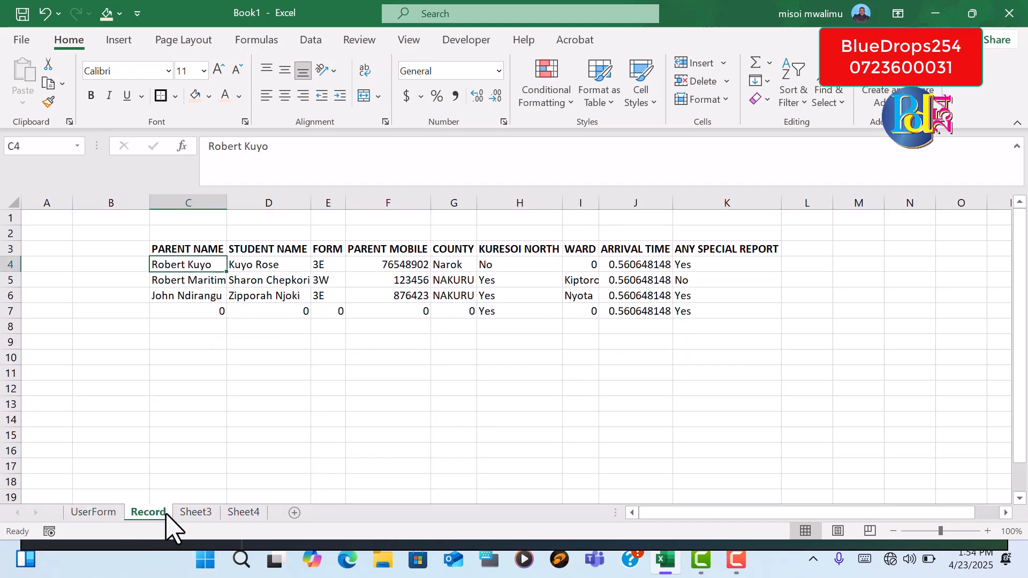
pyautogui.click(194, 514)
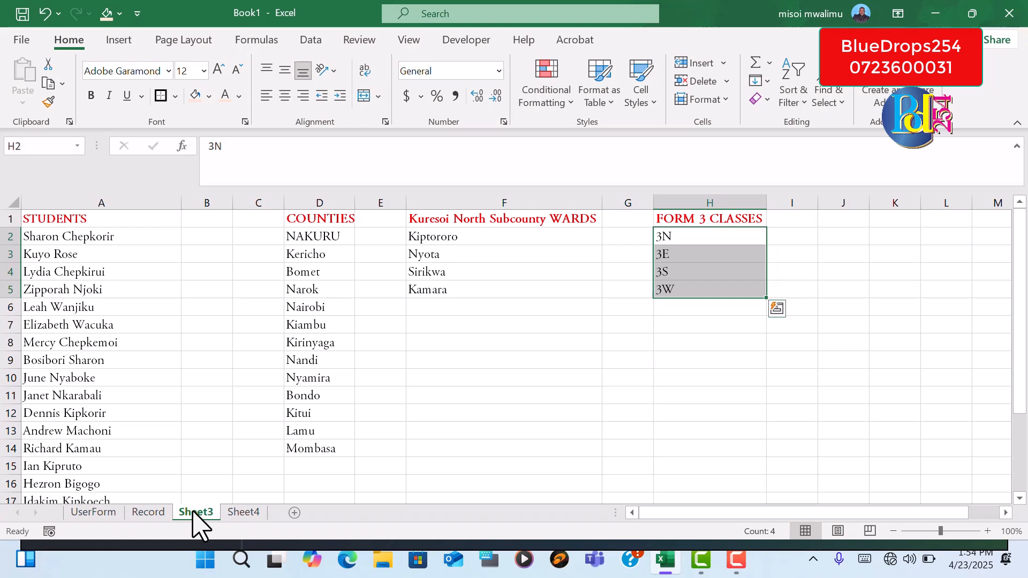
pyautogui.rightClick(195, 512)
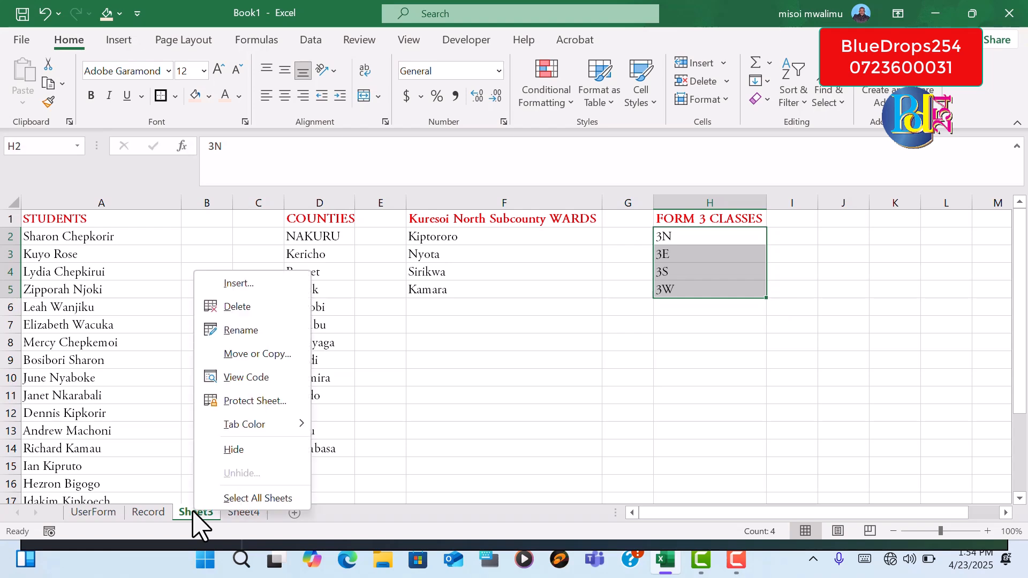
pyautogui.click(241, 330)
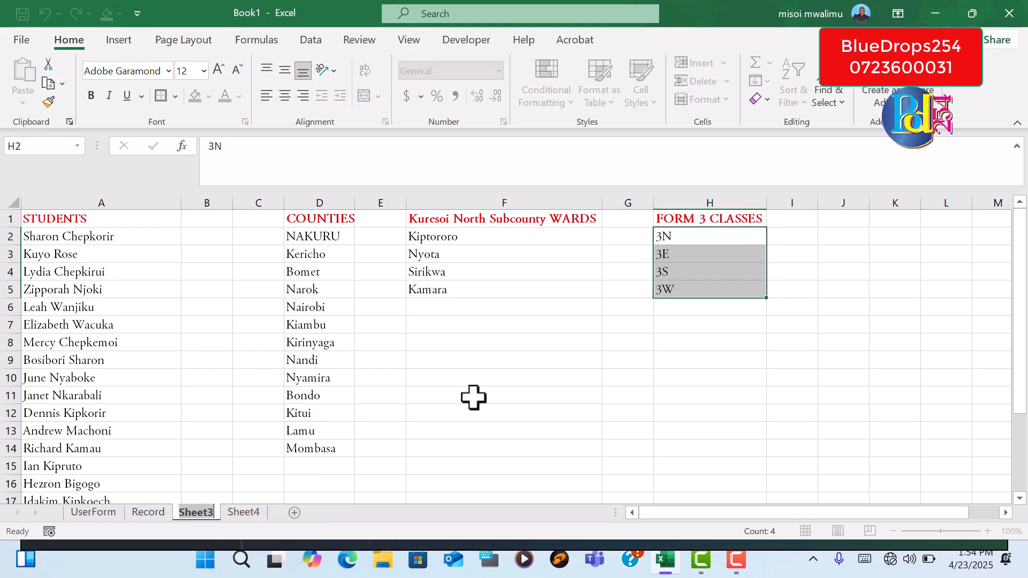
pyautogui.write('Source')
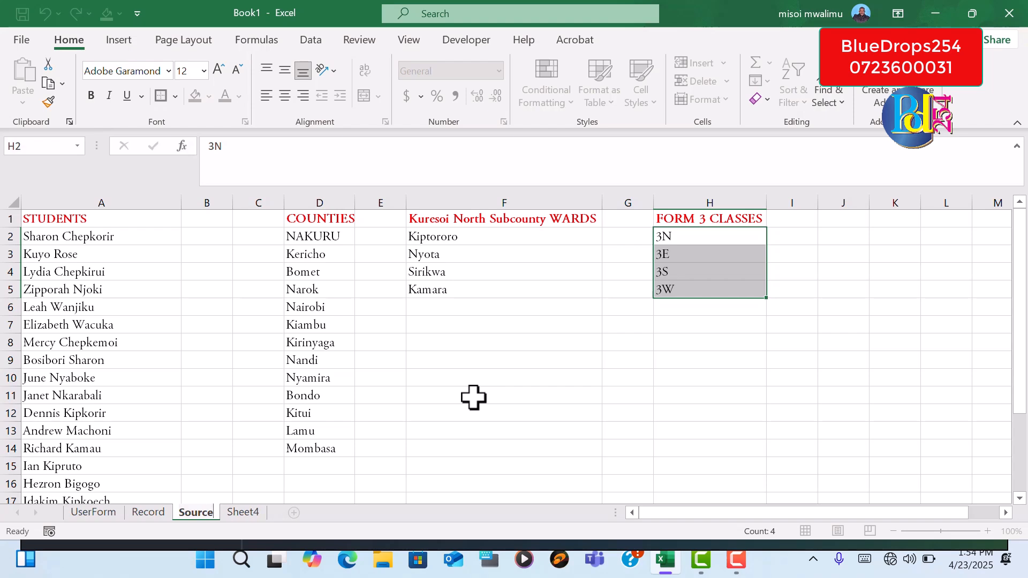
# Rename Sheet4 as Junk
pyautogui.click(257, 513)
pyautogui.rightClick(258, 515)
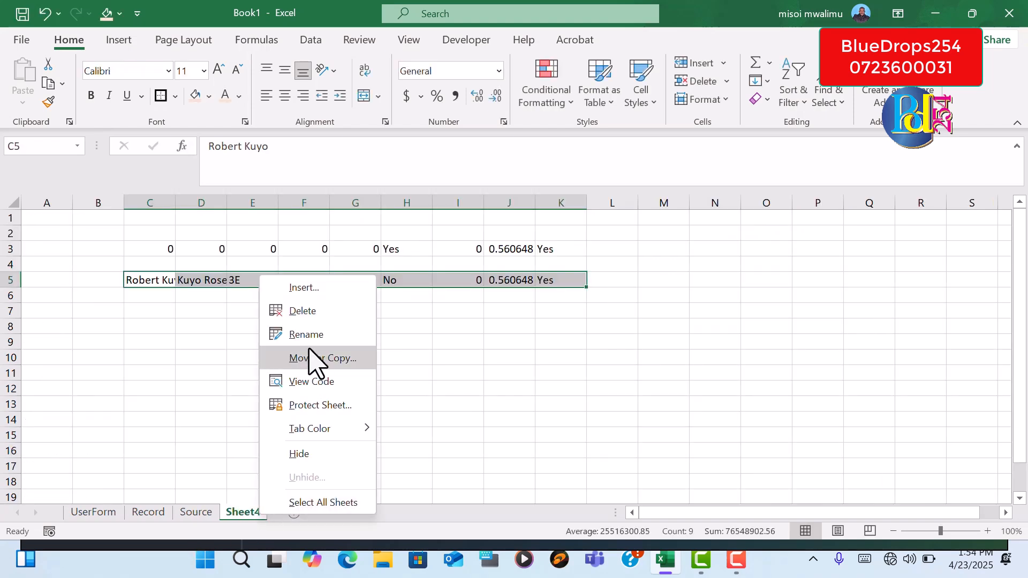
pyautogui.click(319, 334)
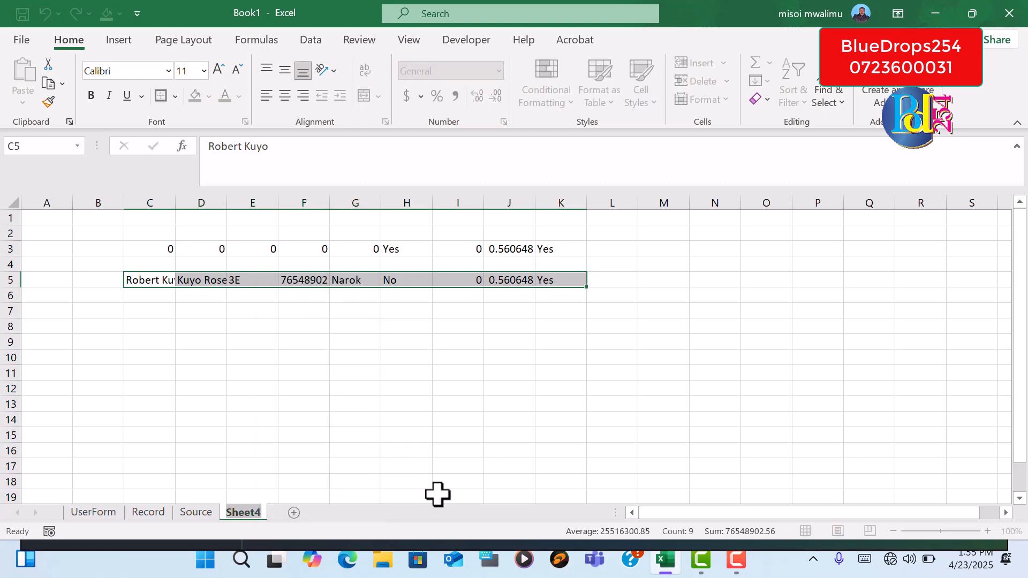
pyautogui.write('Junk')
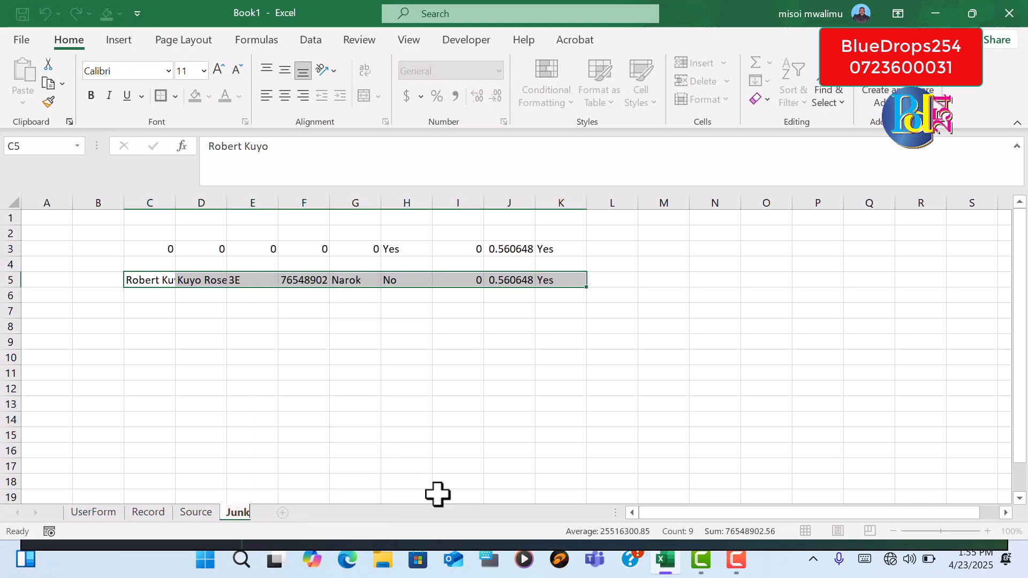
pyautogui.click(560, 452)
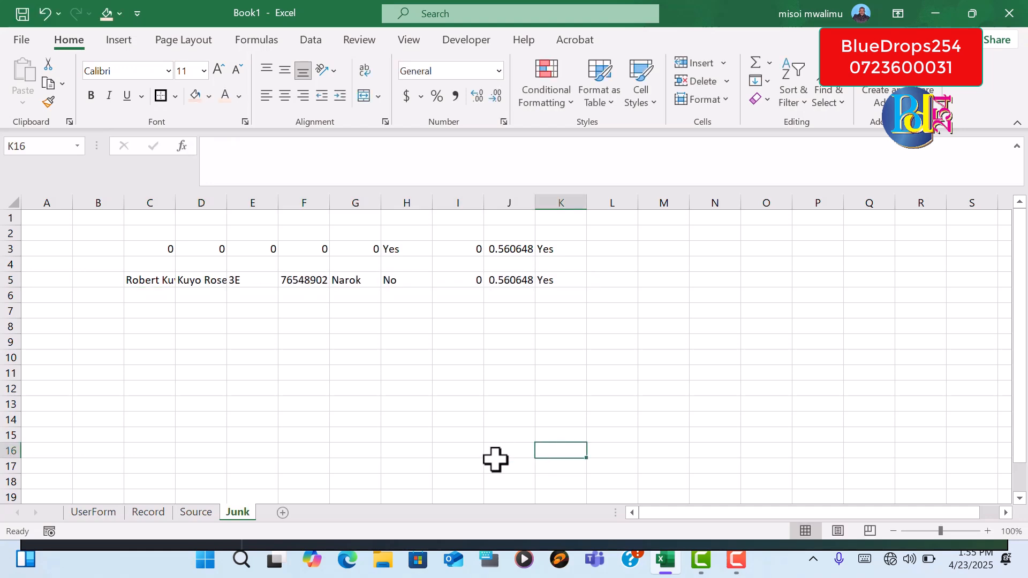
pyautogui.click(251, 447)
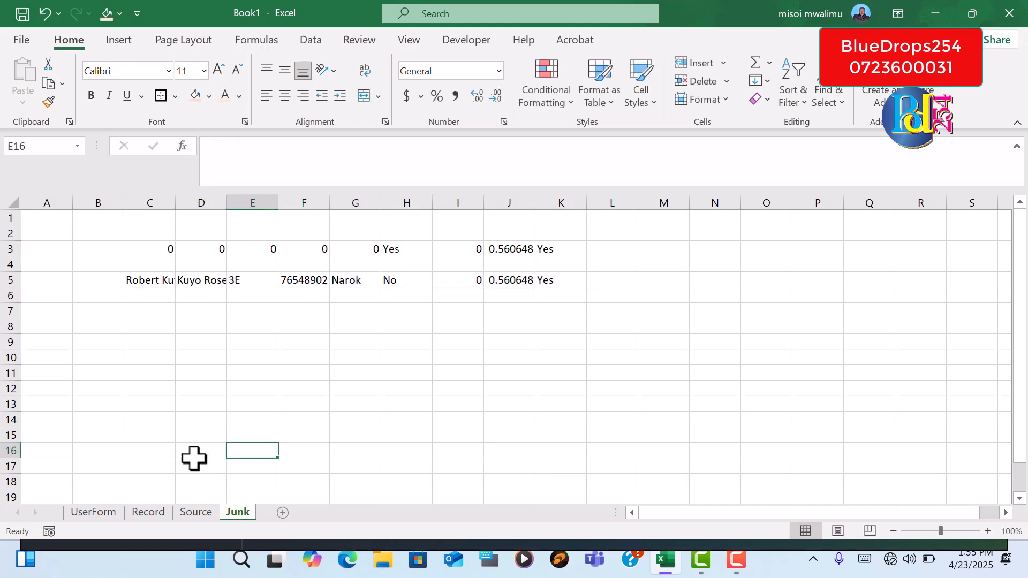
# Review the UserForm sheet and the entries on the Record sheet
pyautogui.click(112, 514)
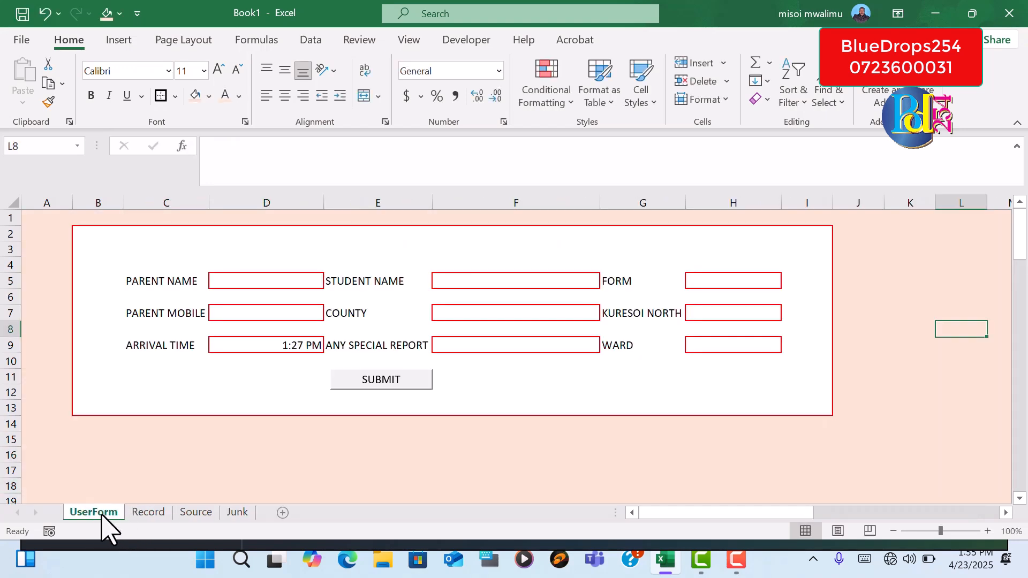
pyautogui.click(146, 514)
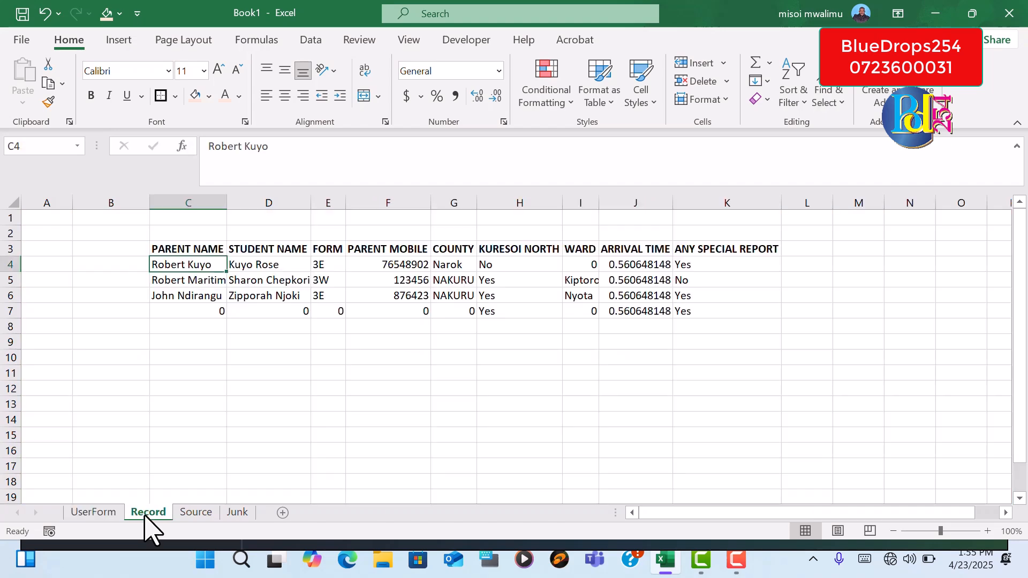
pyautogui.click(99, 515)
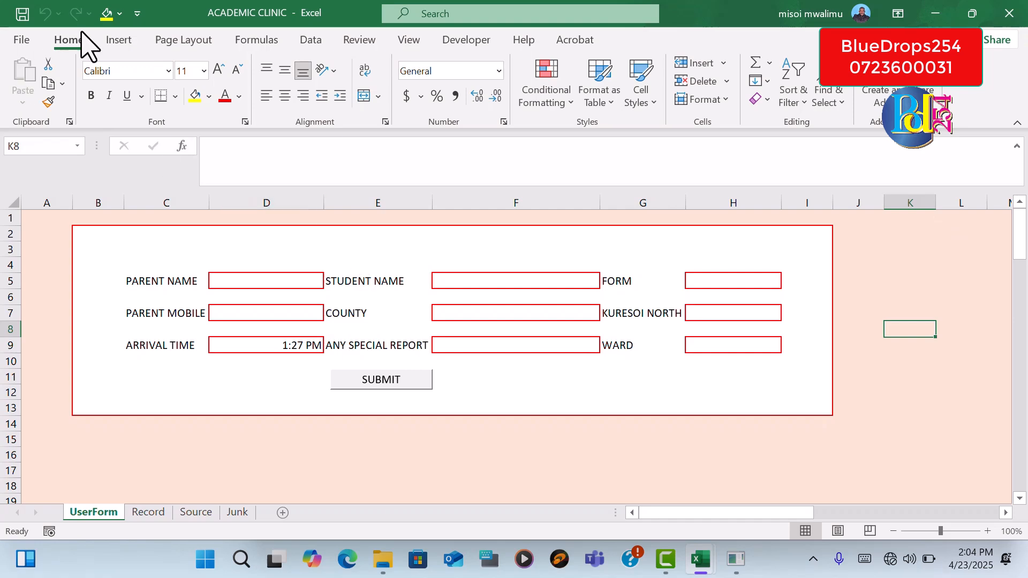
# Insert the picture kONGOI LOGO 6 from the Backup (D:) drive into the UserForm sheet
pyautogui.click(128, 41)
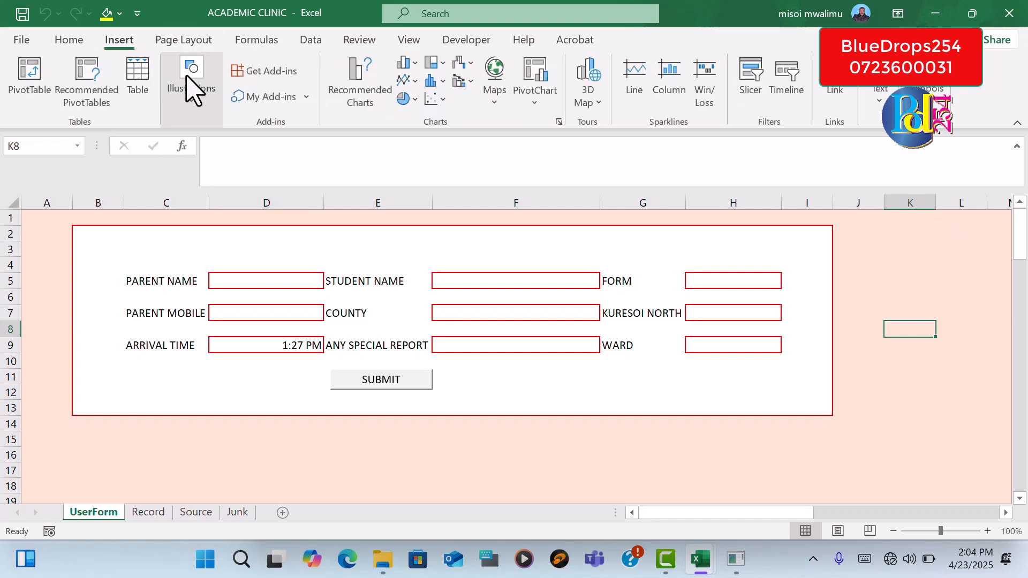
pyautogui.click(194, 104)
pyautogui.click(185, 161)
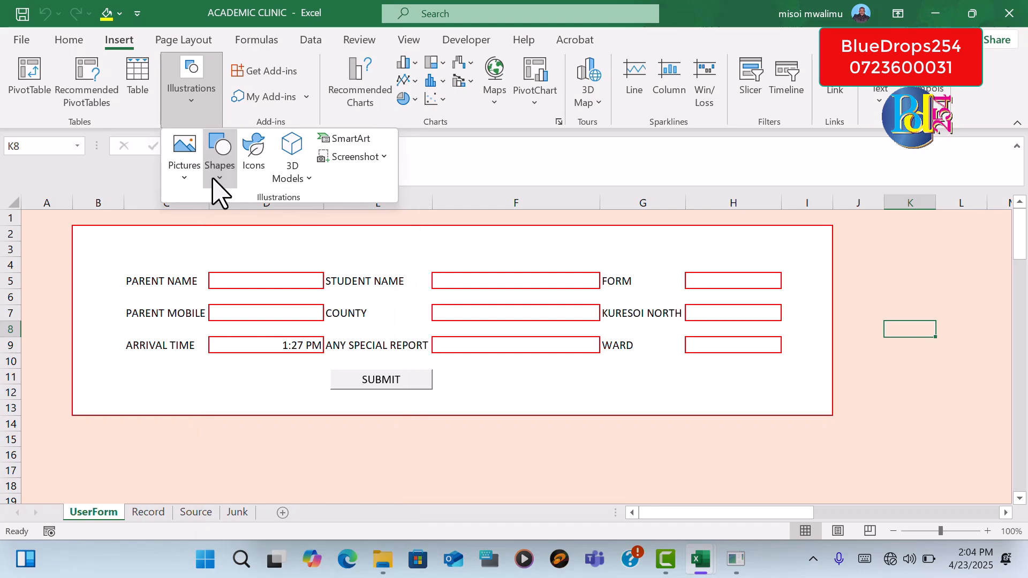
pyautogui.click(183, 171)
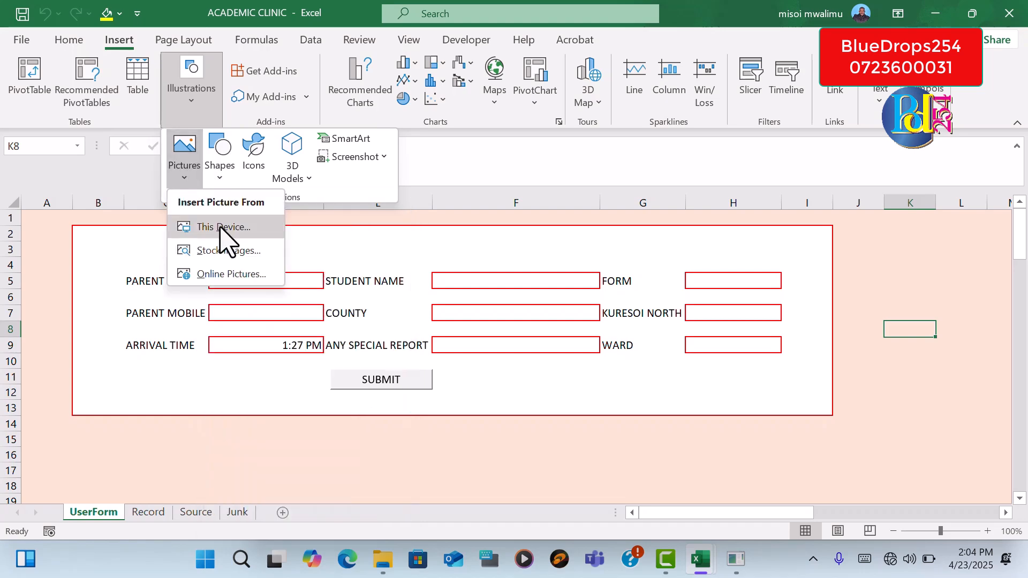
pyautogui.click(221, 228)
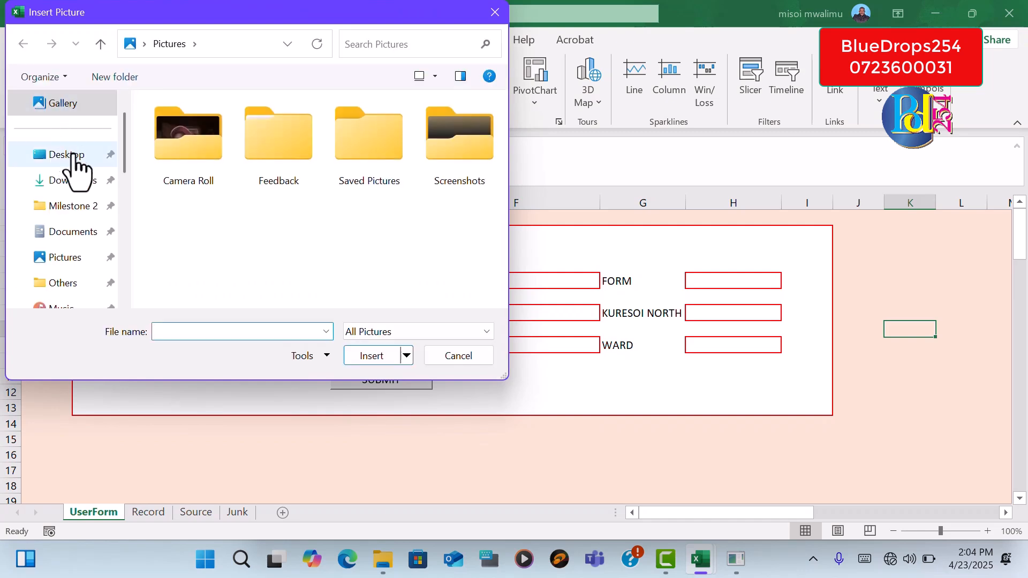
pyautogui.moveTo(124, 165); pyautogui.dragTo(134, 329)
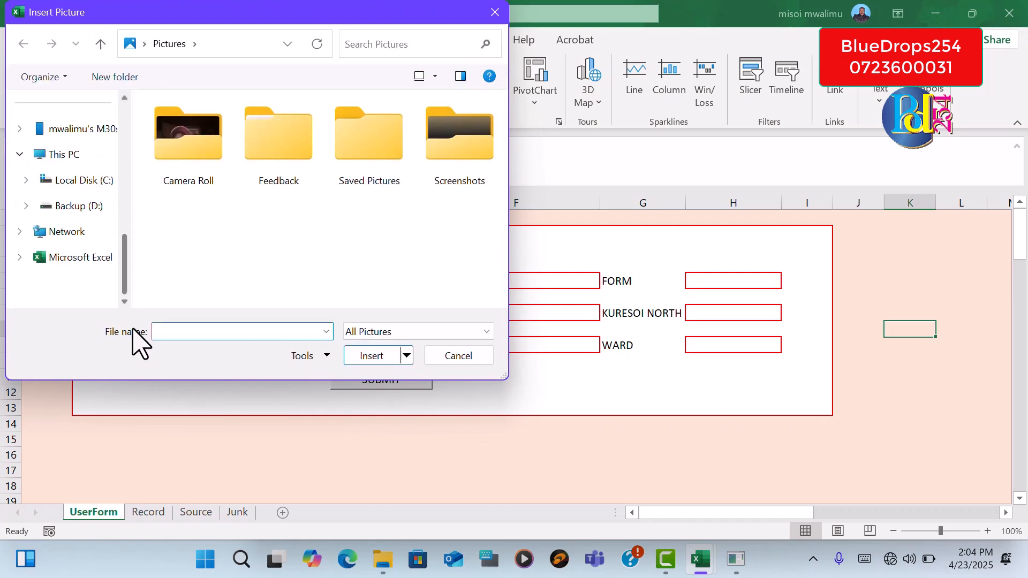
pyautogui.click(86, 205)
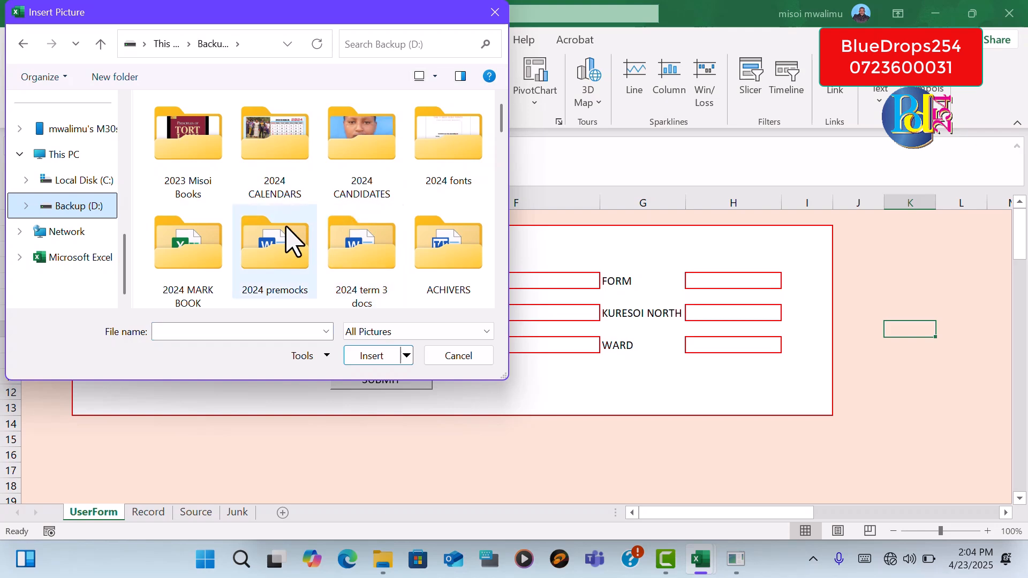
pyautogui.moveTo(503, 132); pyautogui.dragTo(489, 328)
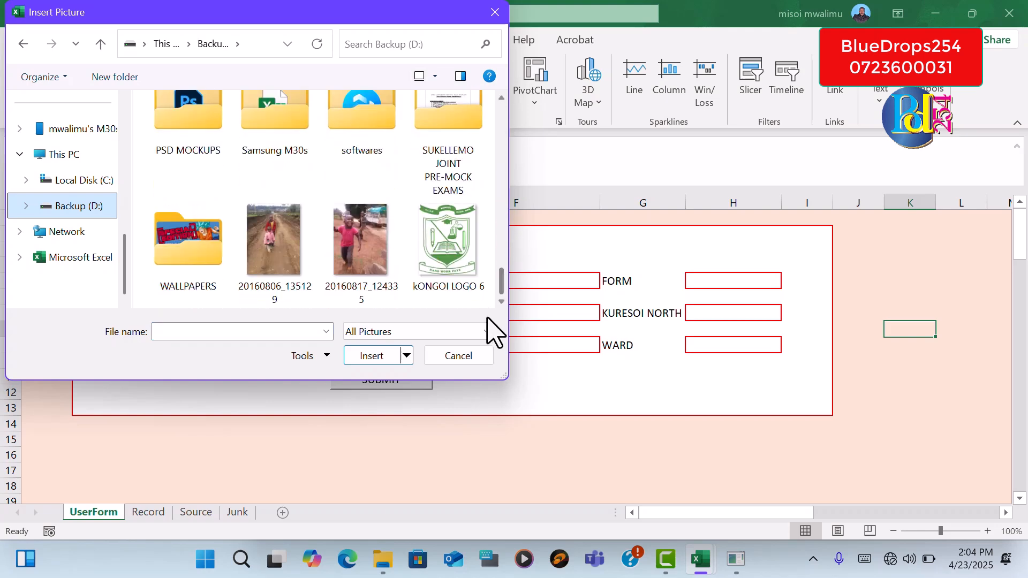
pyautogui.click(457, 263)
pyautogui.click(381, 357)
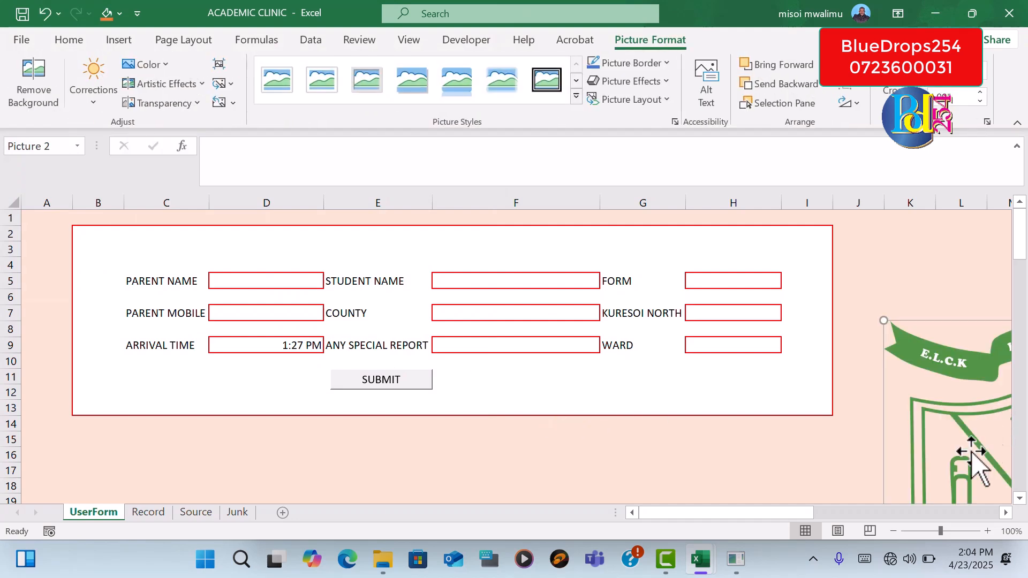
# Shrink the school logo to a small badge and place it in the form's upper-left corner, beside the Parent Name label
pyautogui.moveTo(941, 532); pyautogui.dragTo(922, 531)
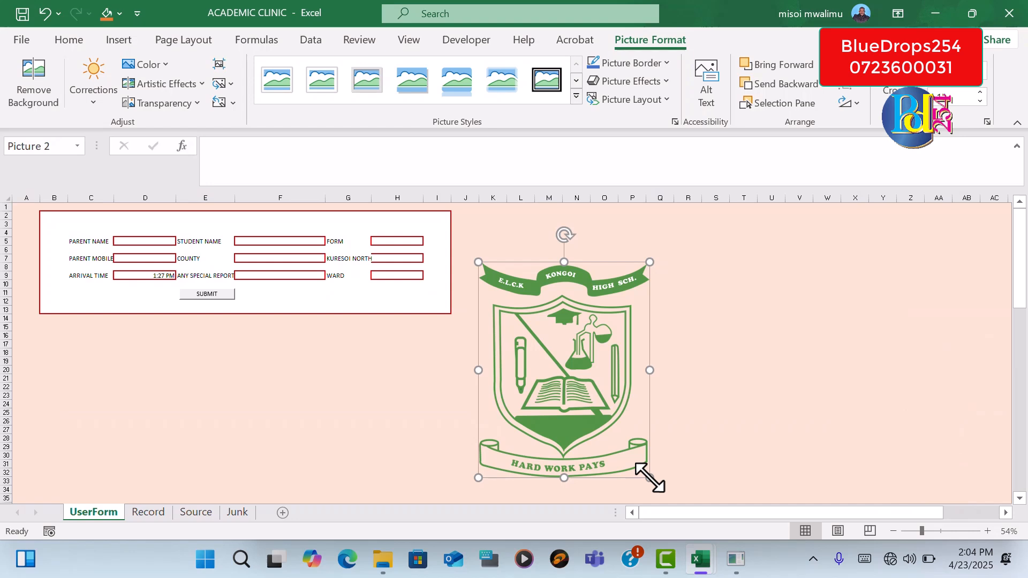
pyautogui.moveTo(651, 465); pyautogui.dragTo(502, 269)
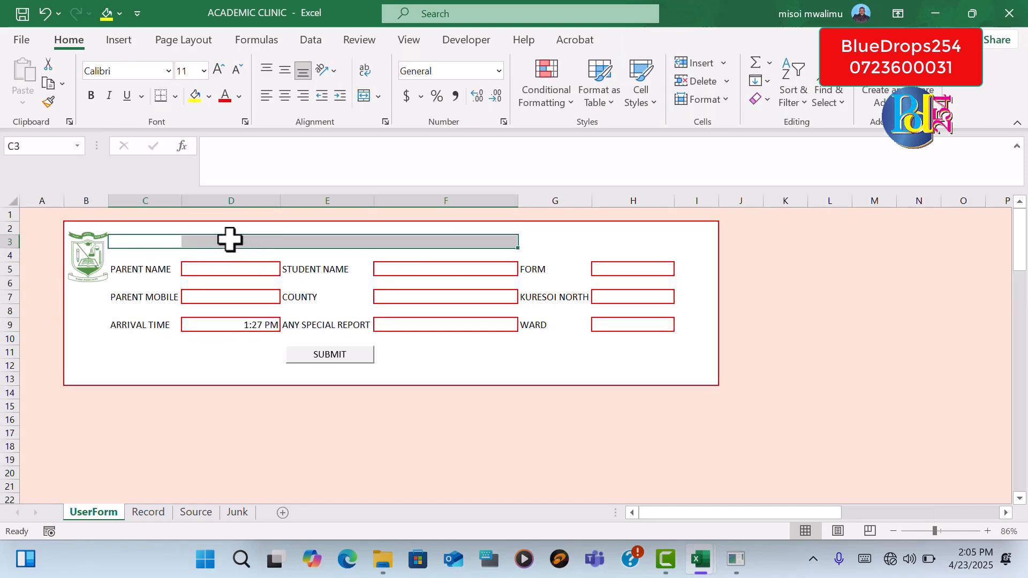
# Merge and centre cells D3:G3 above the form fields and enter the heading ELCK KONGOI SECONDARY SCHOOL
pyautogui.click(212, 244)
pyautogui.moveTo(389, 238); pyautogui.dragTo(547, 246)
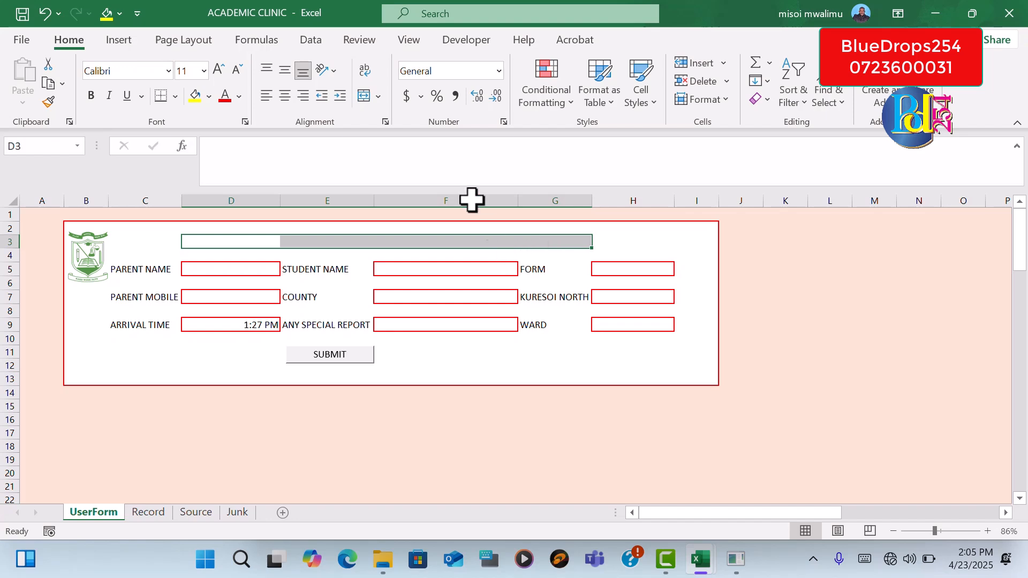
pyautogui.click(364, 96)
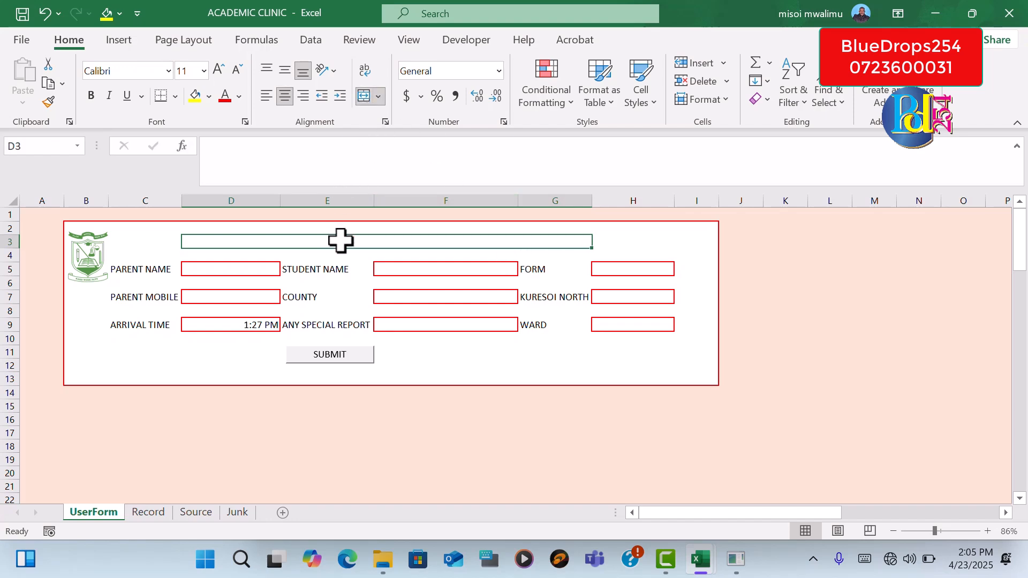
pyautogui.doubleClick(341, 241)
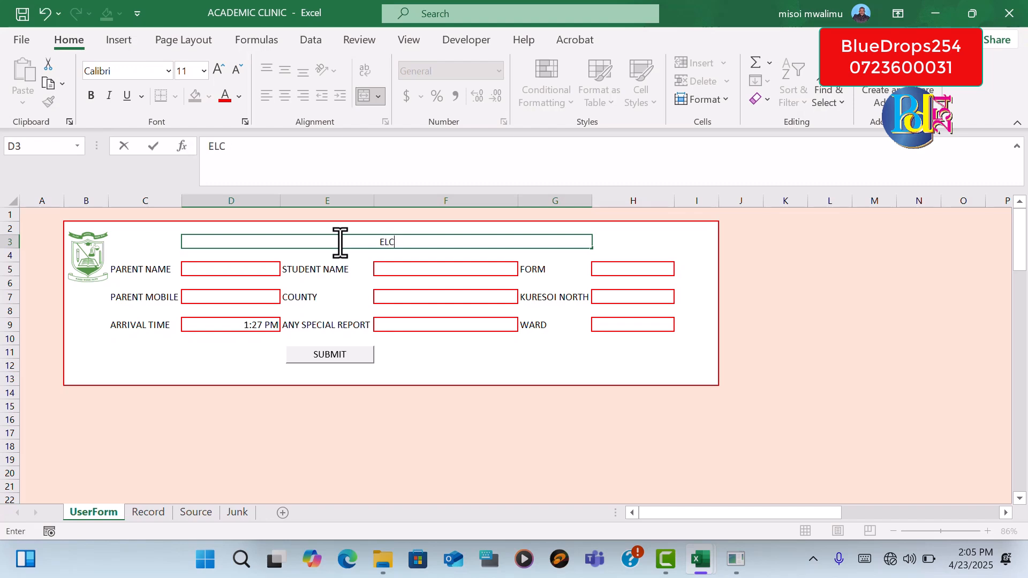
pyautogui.write('ELCK KONGOI SE')
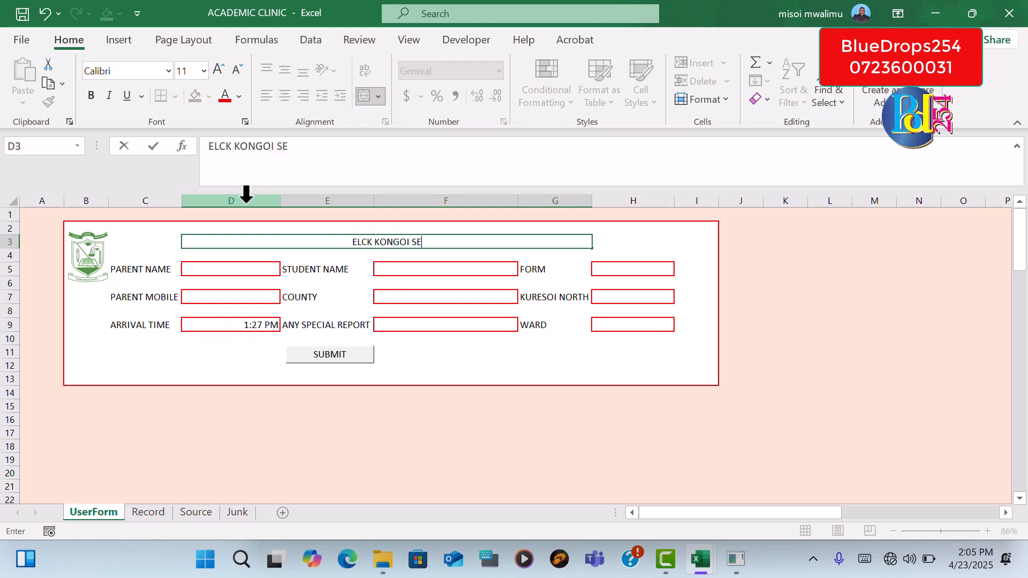
pyautogui.write('CONDA')
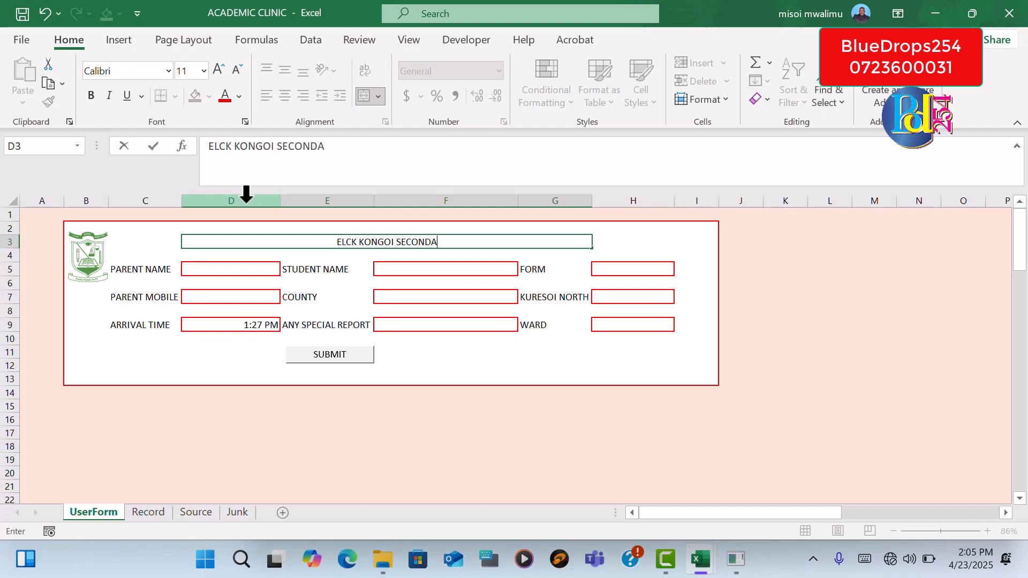
pyautogui.write('RY SCHOOL')
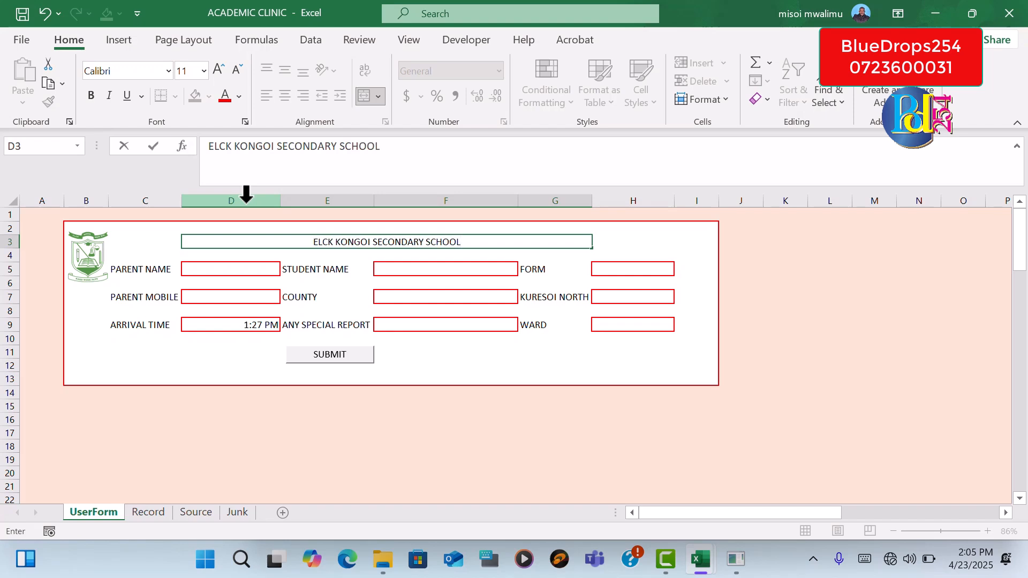
# Format the heading text, except its final letter L, in Adobe Garamond Pro Bold at size 20
pyautogui.moveTo(457, 242); pyautogui.dragTo(197, 208)
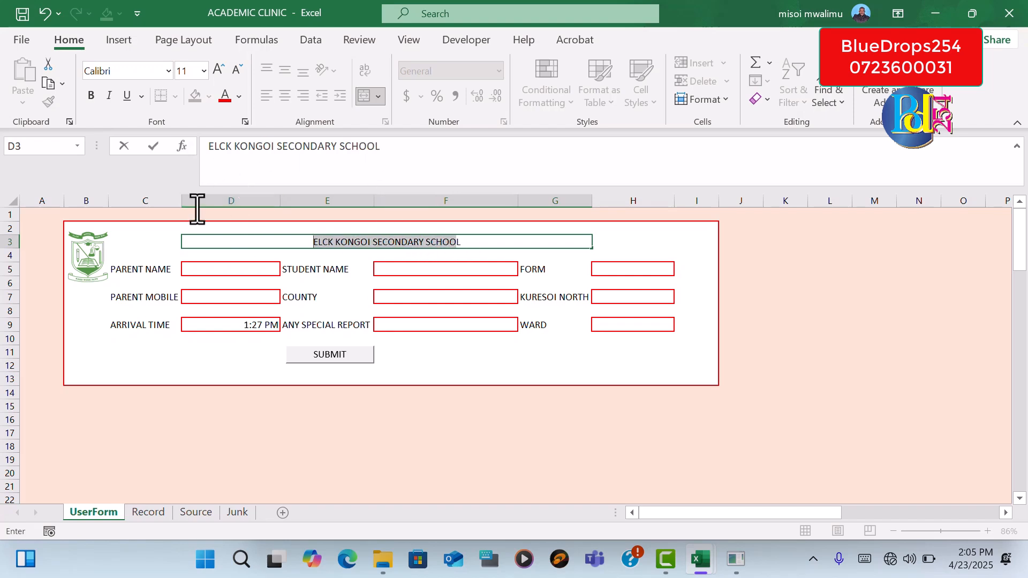
pyautogui.click(168, 70)
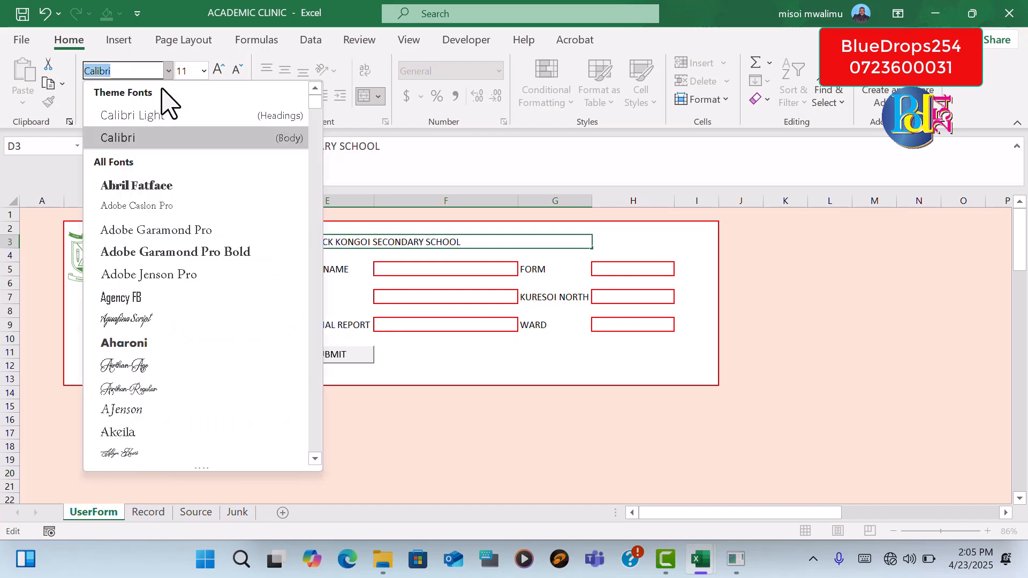
pyautogui.click(150, 251)
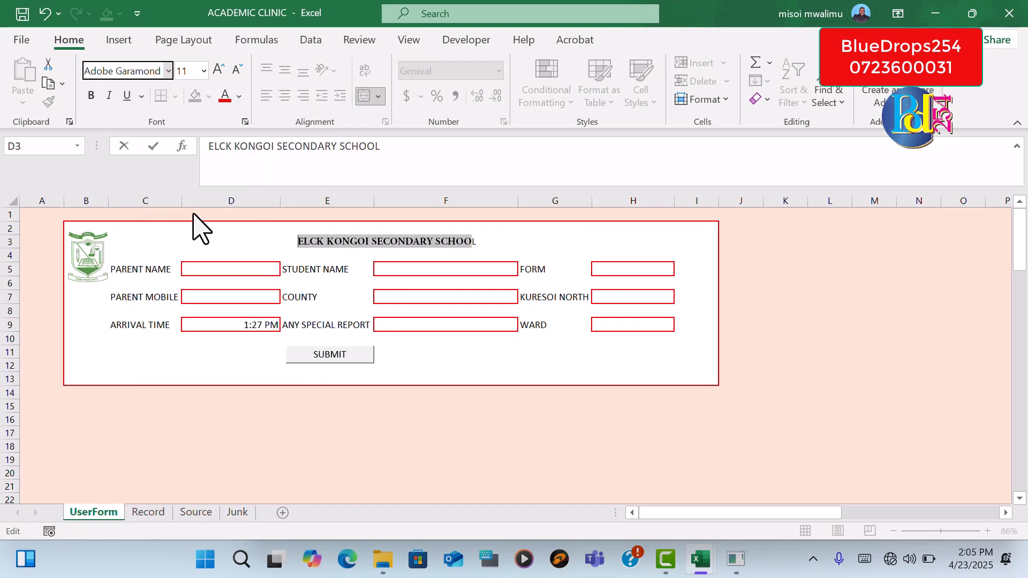
pyautogui.click(220, 69)
pyautogui.click(220, 68)
pyautogui.click(219, 69)
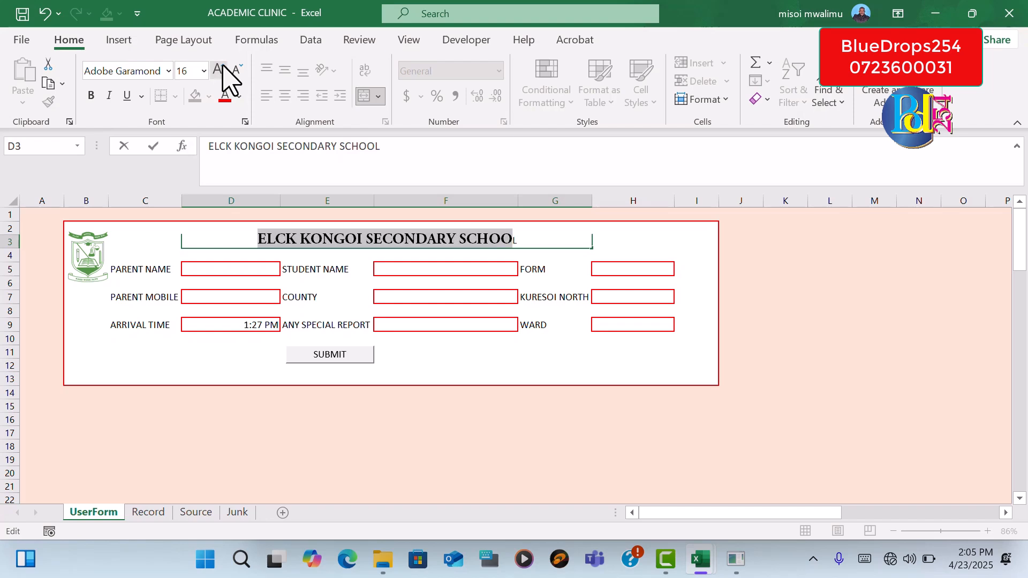
pyautogui.click(222, 65)
pyautogui.click(223, 66)
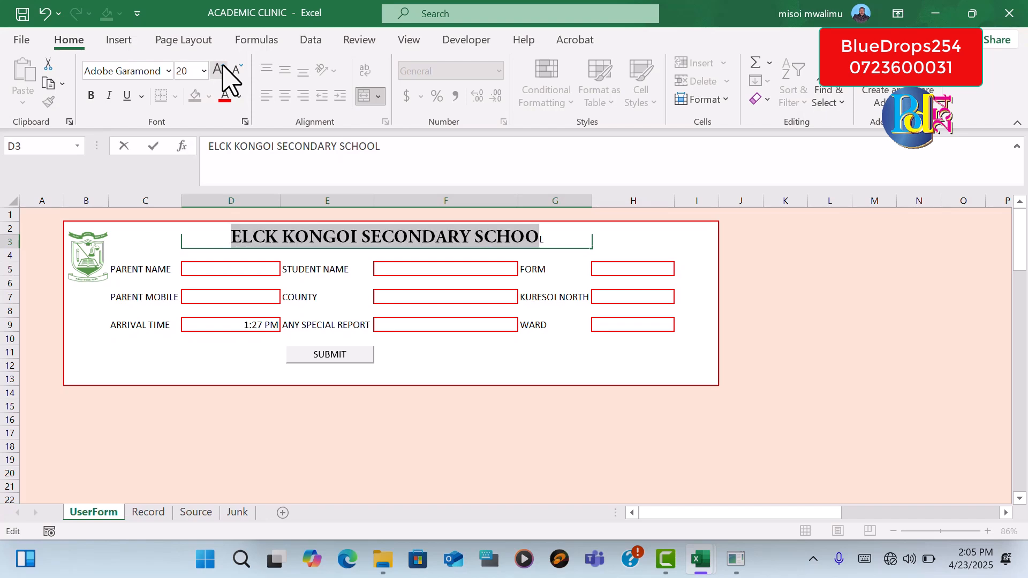
pyautogui.click(783, 284)
# Move the school logo to just before the heading, then duplicate it and place the copy just after the heading
pyautogui.click(97, 245)
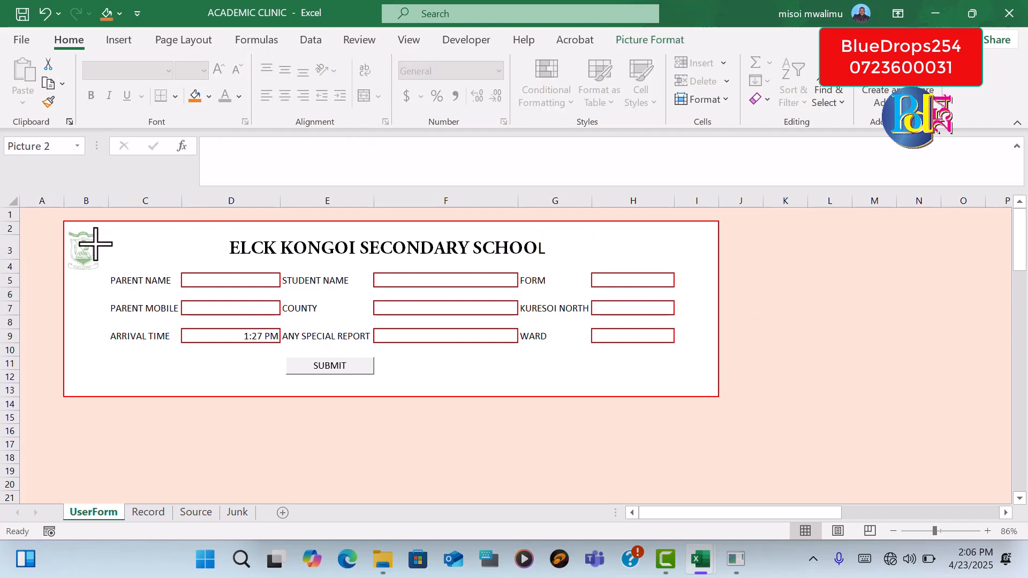
pyautogui.moveTo(96, 244); pyautogui.dragTo(212, 247)
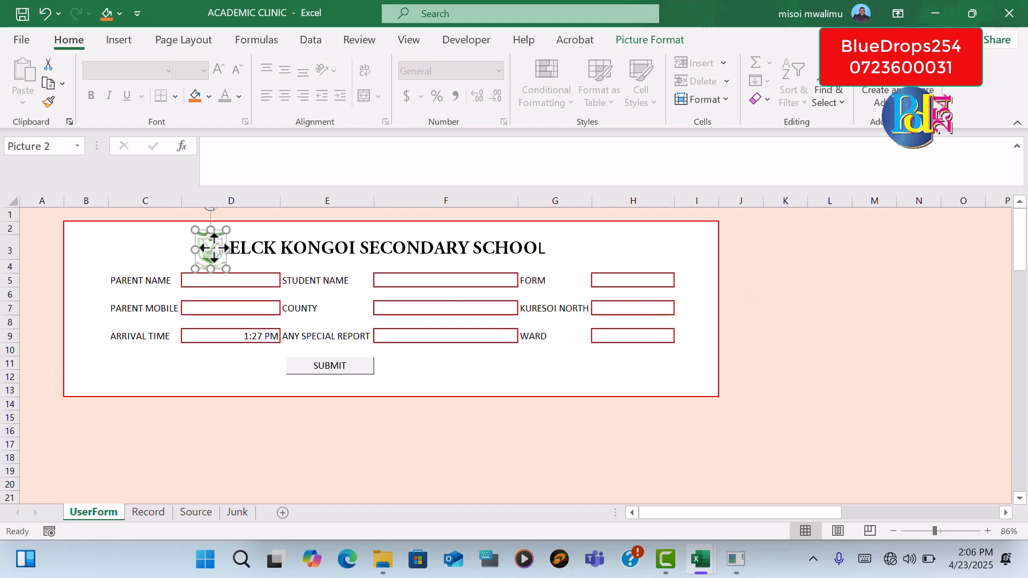
pyautogui.hotkey('ctrl', 'd')
pyautogui.moveTo(215, 247); pyautogui.dragTo(577, 245)
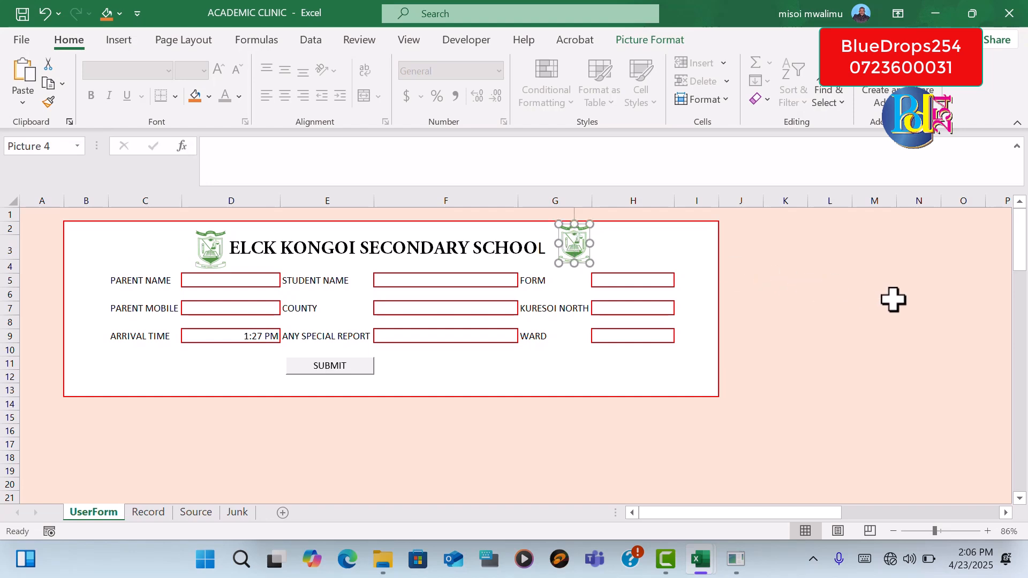
pyautogui.moveTo(856, 292); pyautogui.dragTo(921, 292)
pyautogui.click(875, 368)
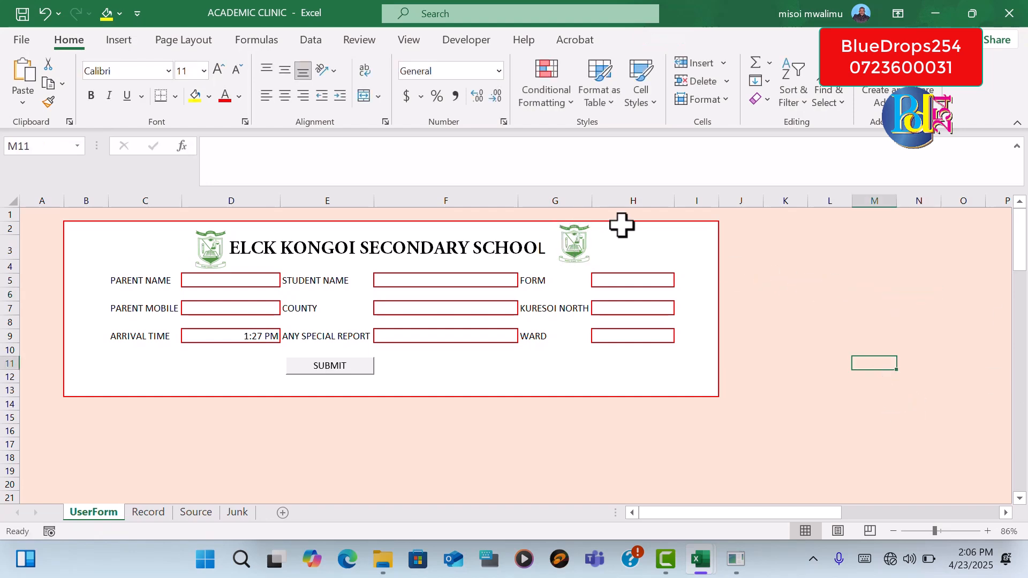
pyautogui.click(639, 246)
pyautogui.click(802, 266)
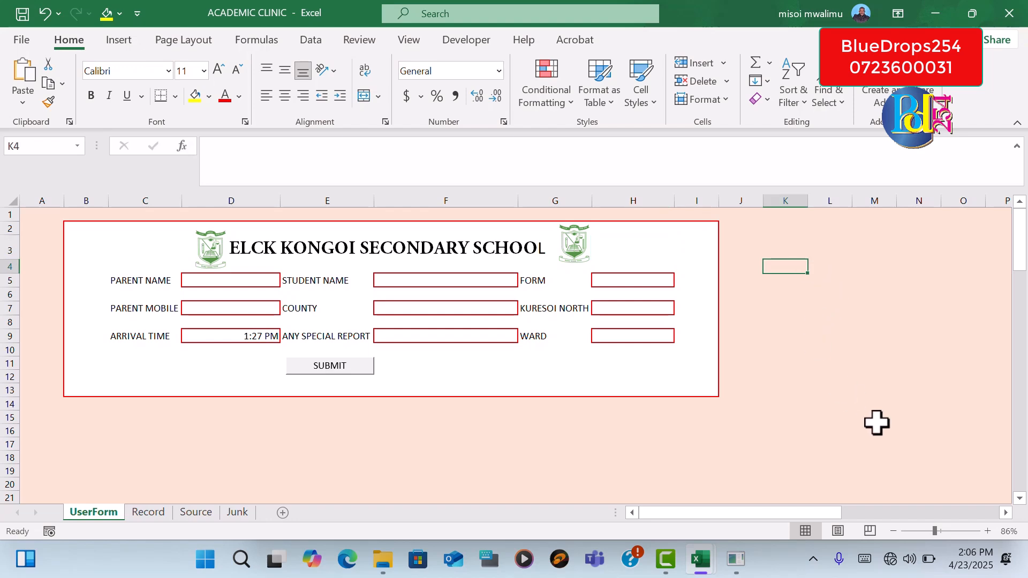
# Colour the school name heading in cell D3 with the base theme green
pyautogui.click(406, 247)
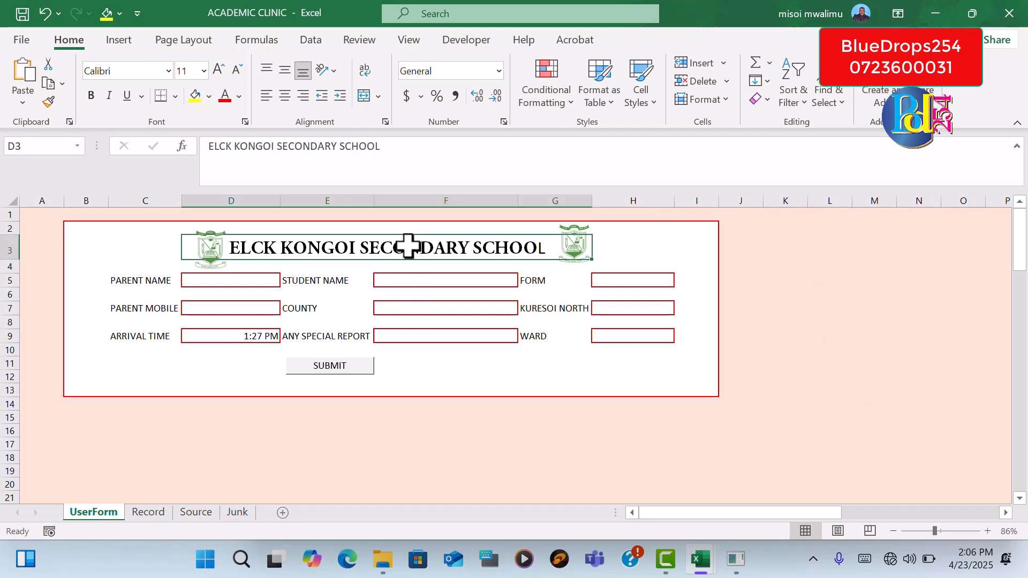
pyautogui.click(239, 98)
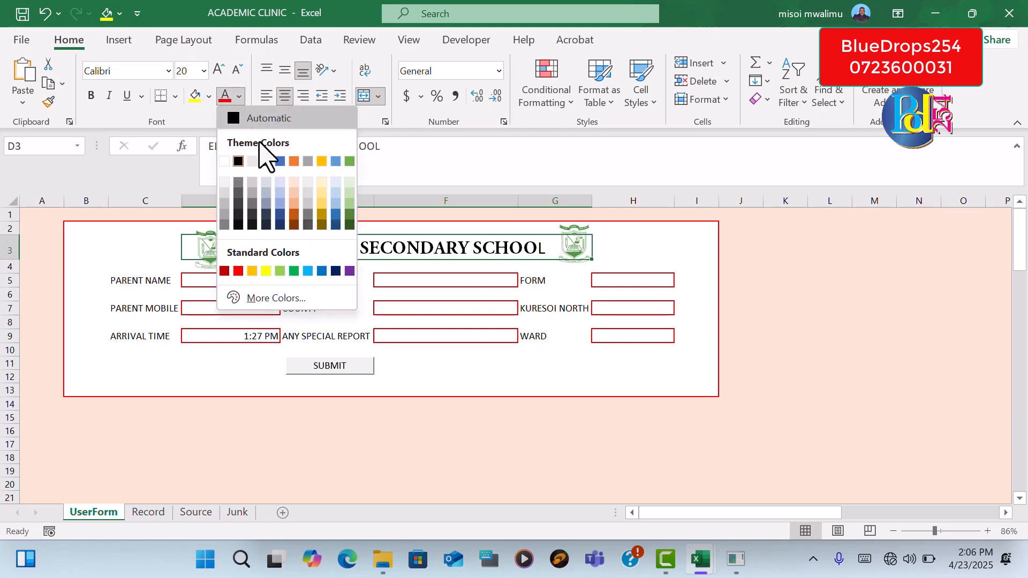
pyautogui.click(350, 161)
pyautogui.click(857, 336)
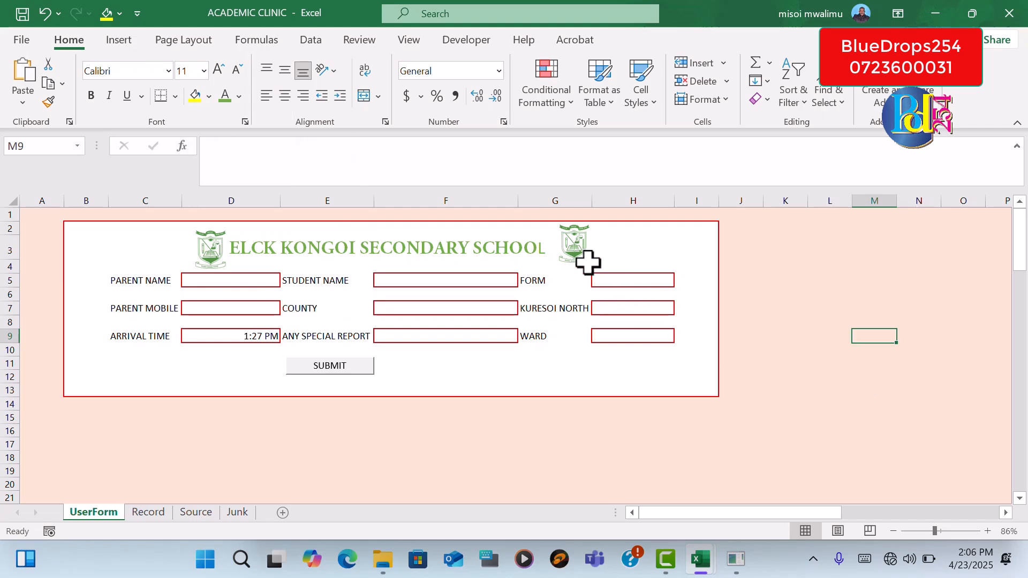
# Nudge the duplicate logo slightly down and away from the end of the heading
pyautogui.click(571, 248)
pyautogui.moveTo(571, 248)
pyautogui.mouseDown()
pyautogui.moveTo(606, 255)
pyautogui.moveTo(583, 259)
pyautogui.moveTo(595, 252)
pyautogui.moveTo(580, 250)
pyautogui.mouseUp()
pyautogui.click(884, 337)
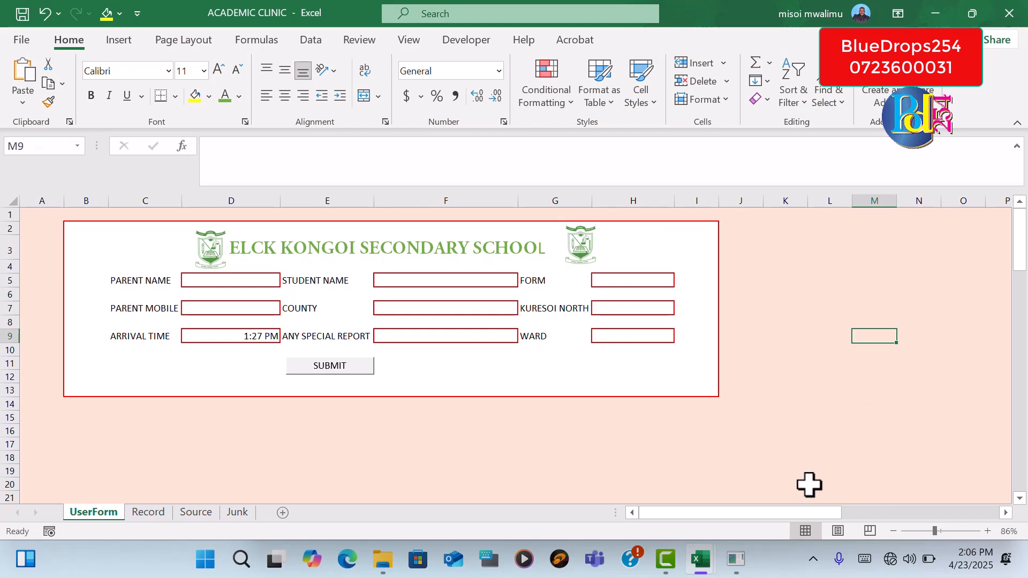
# AutoFit the column widths of the table C3:K7 on the Record sheet
pyautogui.click(148, 513)
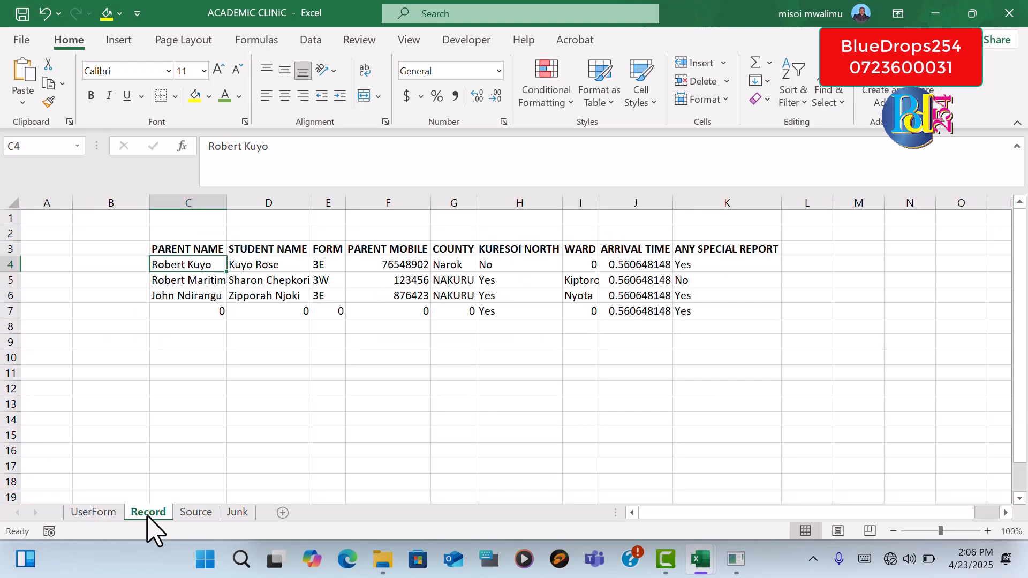
pyautogui.click(184, 249)
pyautogui.moveTo(184, 249); pyautogui.dragTo(721, 315)
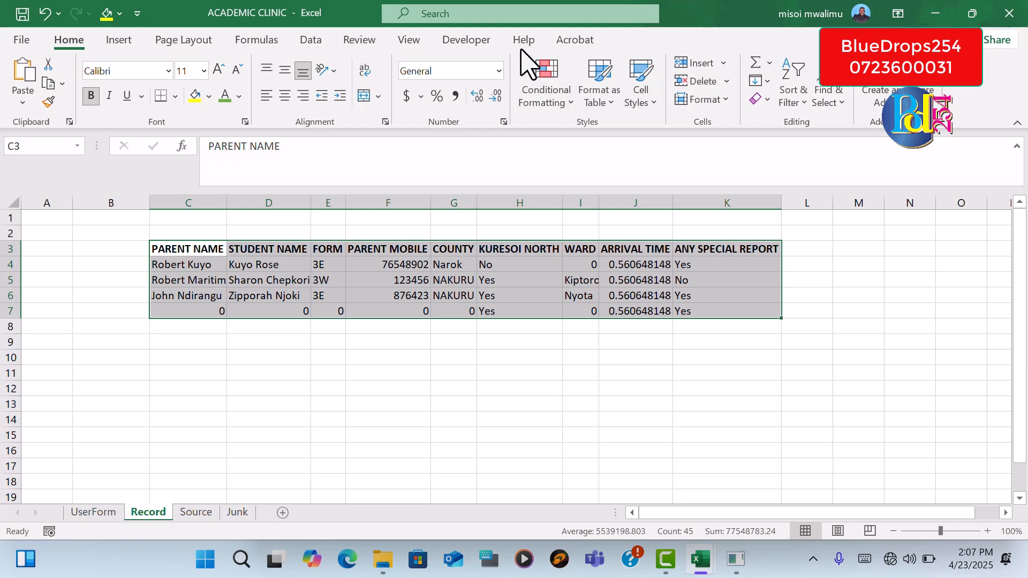
pyautogui.click(718, 101)
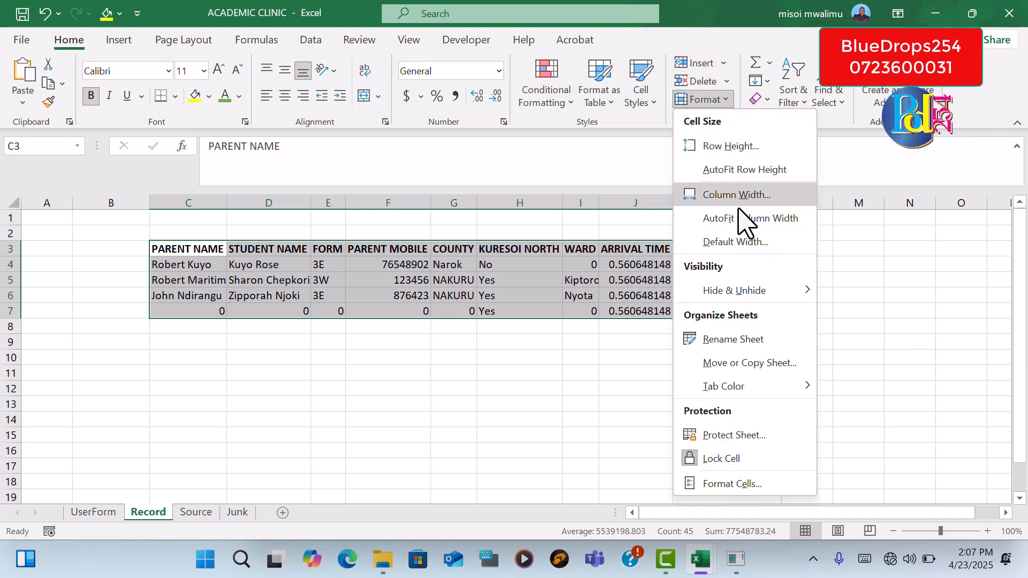
pyautogui.click(755, 219)
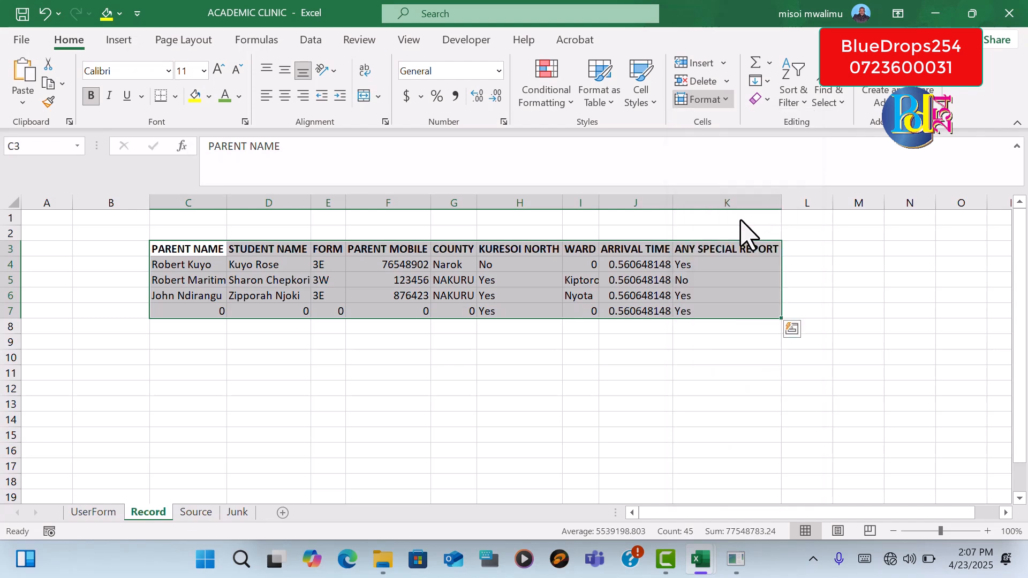
pyautogui.click(872, 287)
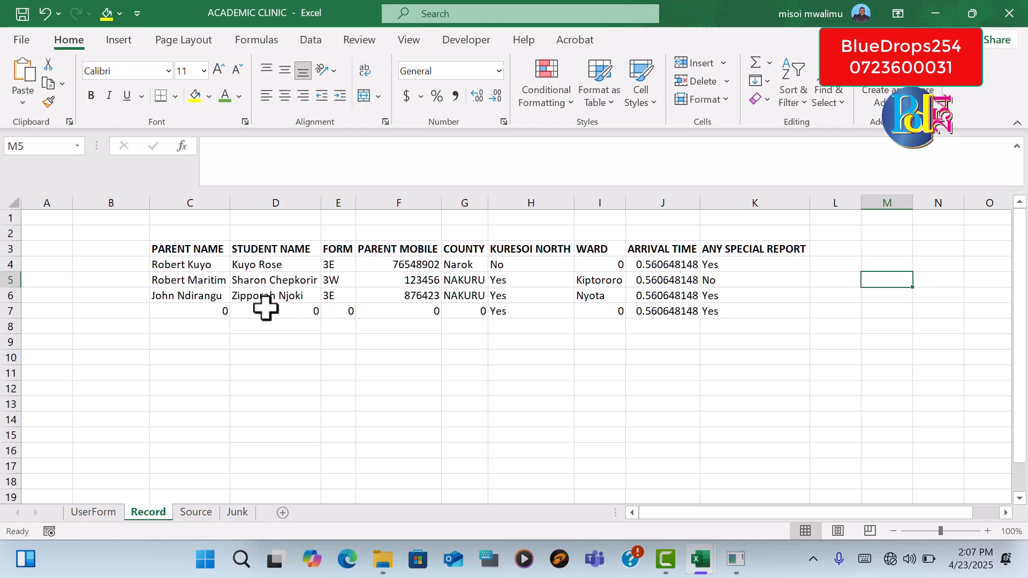
# Centre the contents of the Form and Parent Mobile columns on the Record sheet
pyautogui.moveTo(342, 265); pyautogui.dragTo(339, 294)
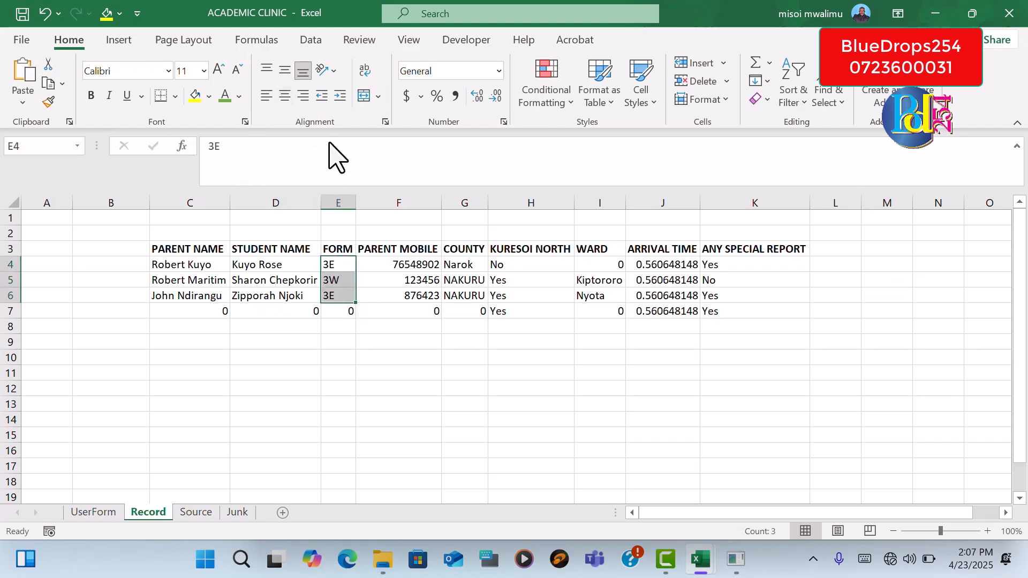
pyautogui.click(343, 203)
pyautogui.click(285, 96)
pyautogui.click(514, 415)
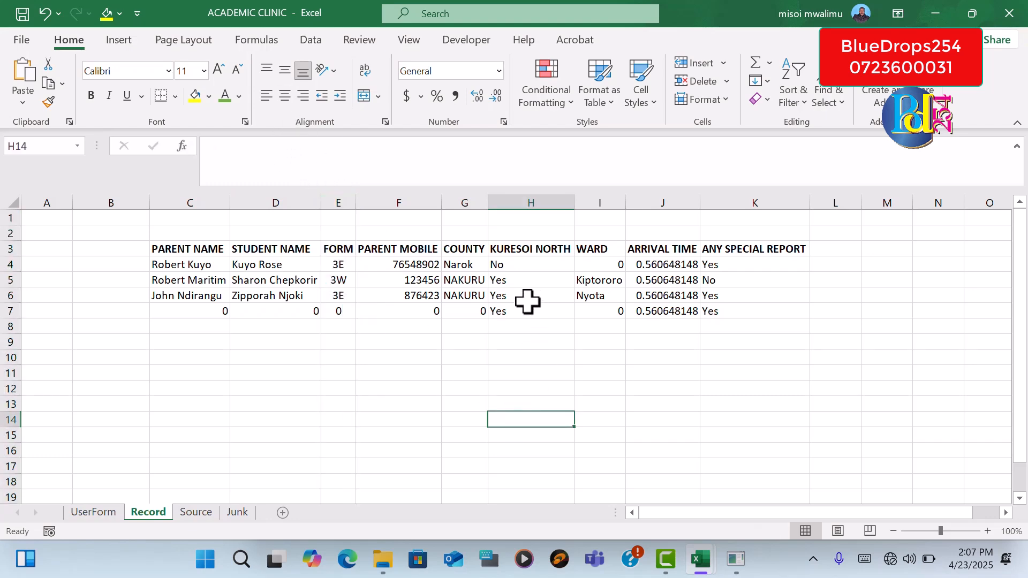
pyautogui.click(417, 199)
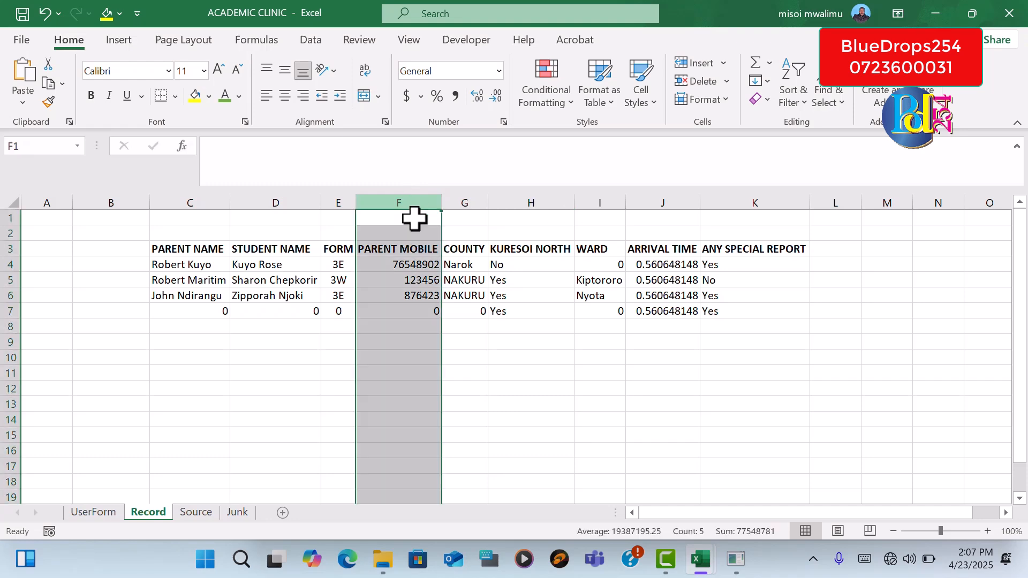
pyautogui.click(284, 96)
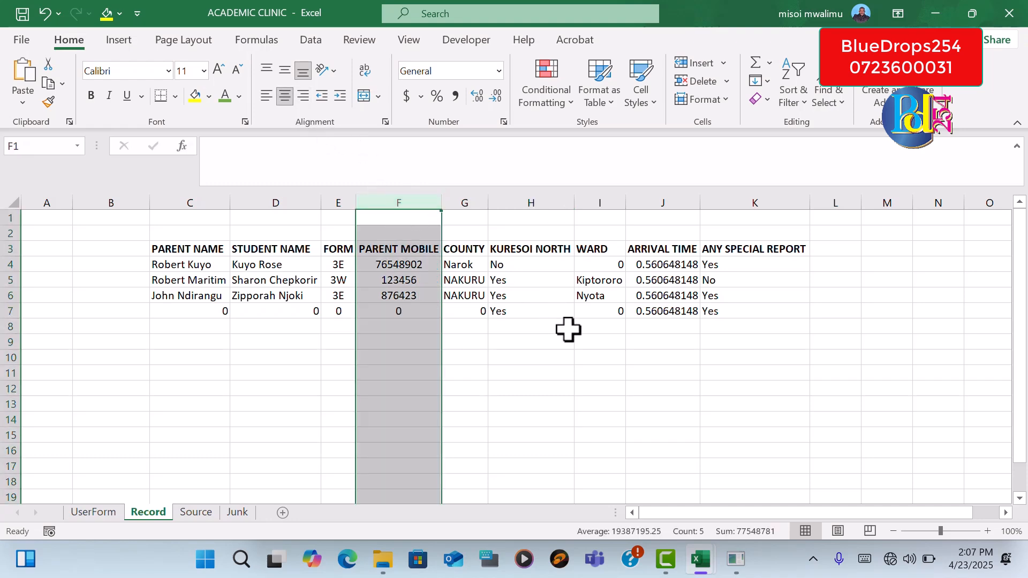
pyautogui.click(552, 357)
# Centre the contents of the Kuresoi North and Any Special Report columns on the Record sheet
pyautogui.click(516, 199)
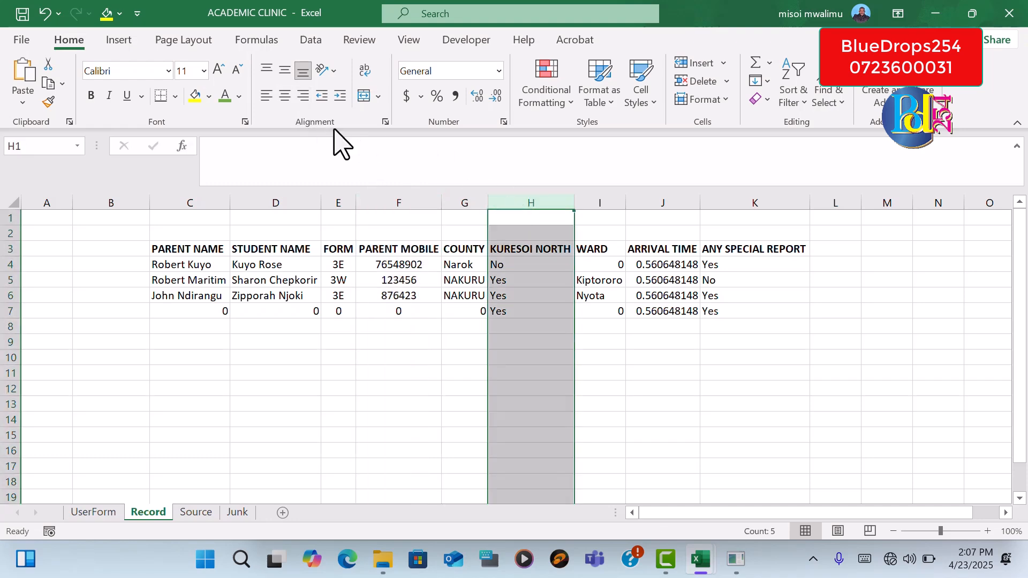
pyautogui.click(284, 95)
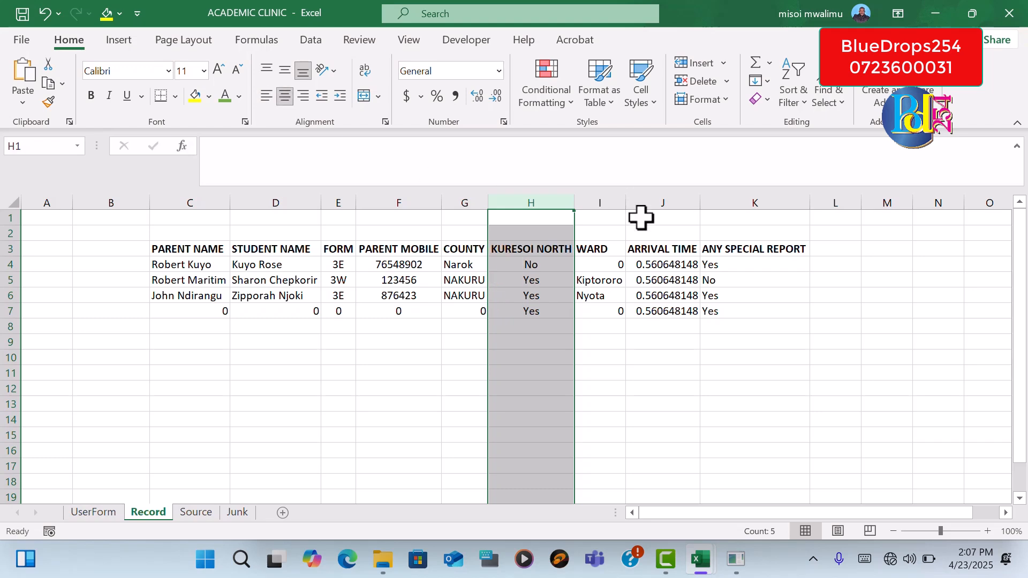
pyautogui.click(608, 199)
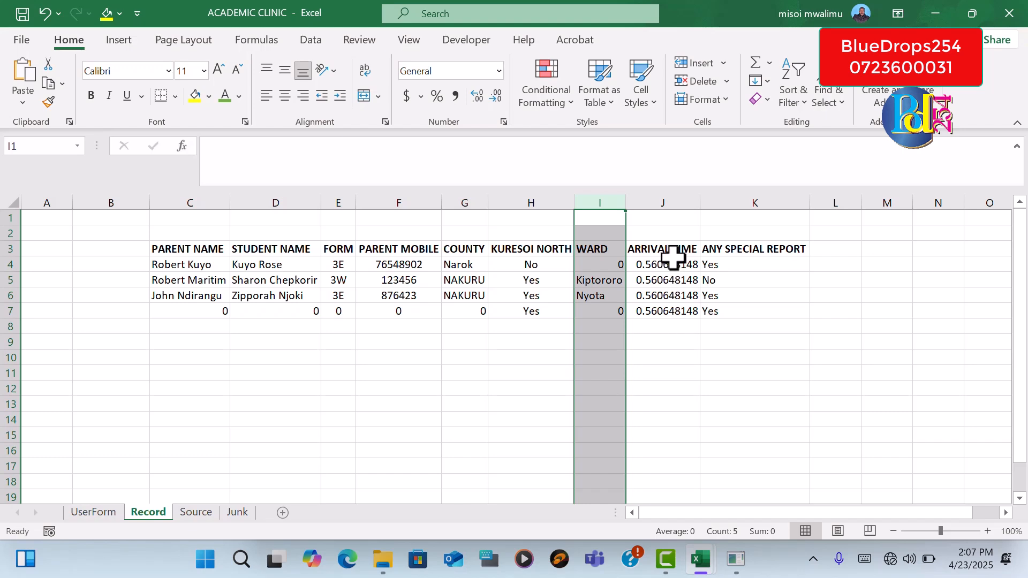
pyautogui.click(719, 200)
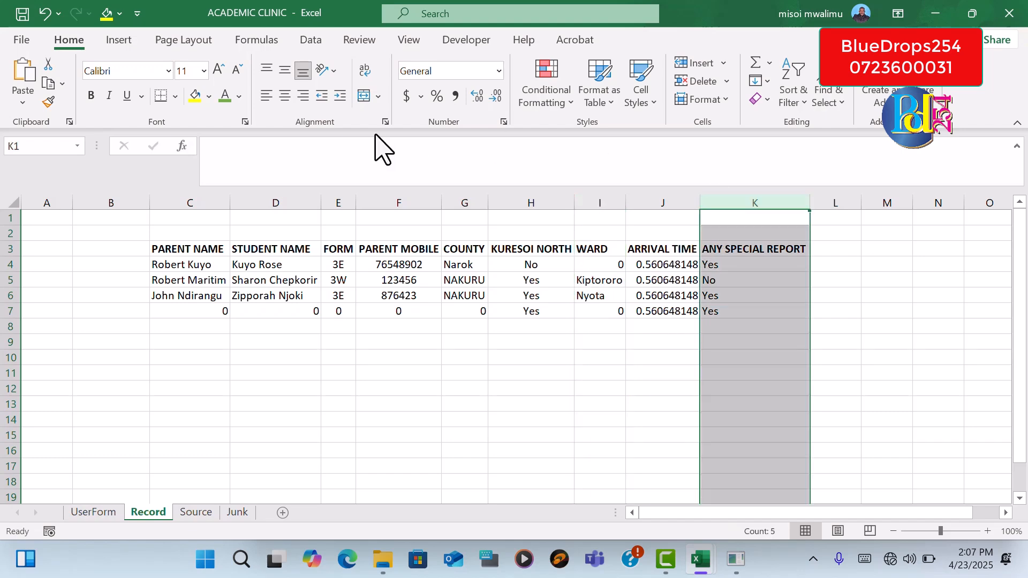
pyautogui.click(280, 97)
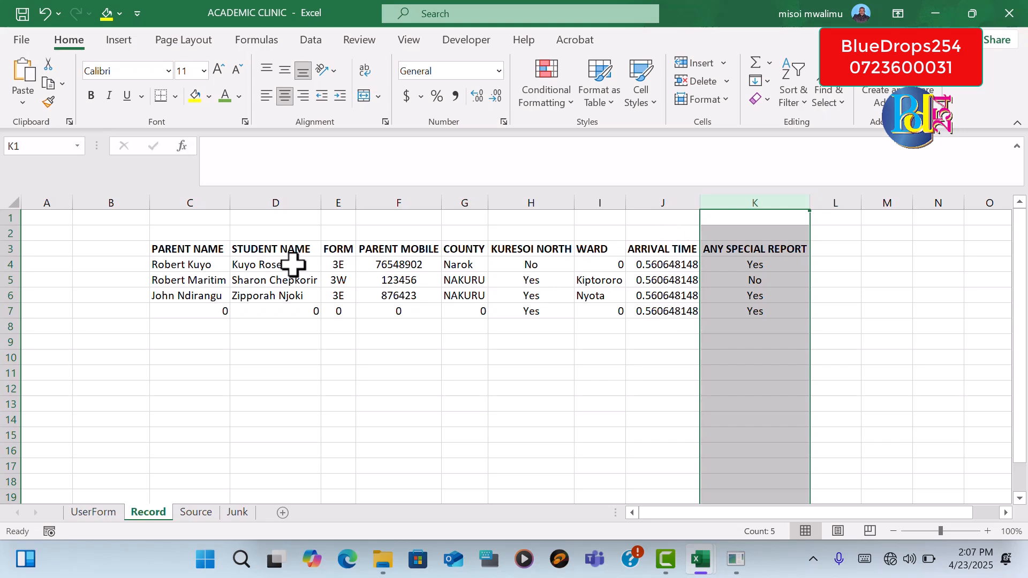
pyautogui.click(191, 202)
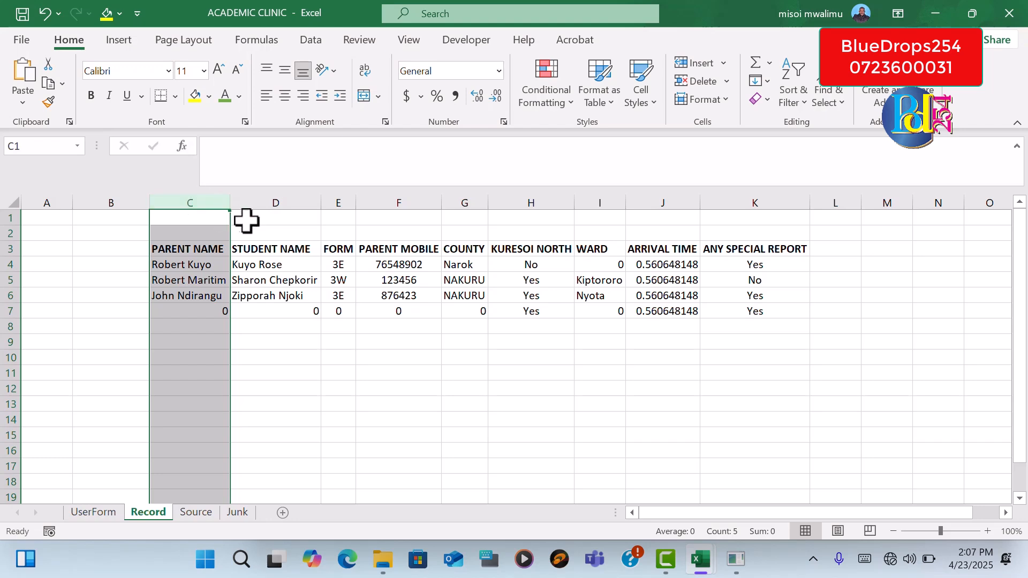
pyautogui.click(937, 387)
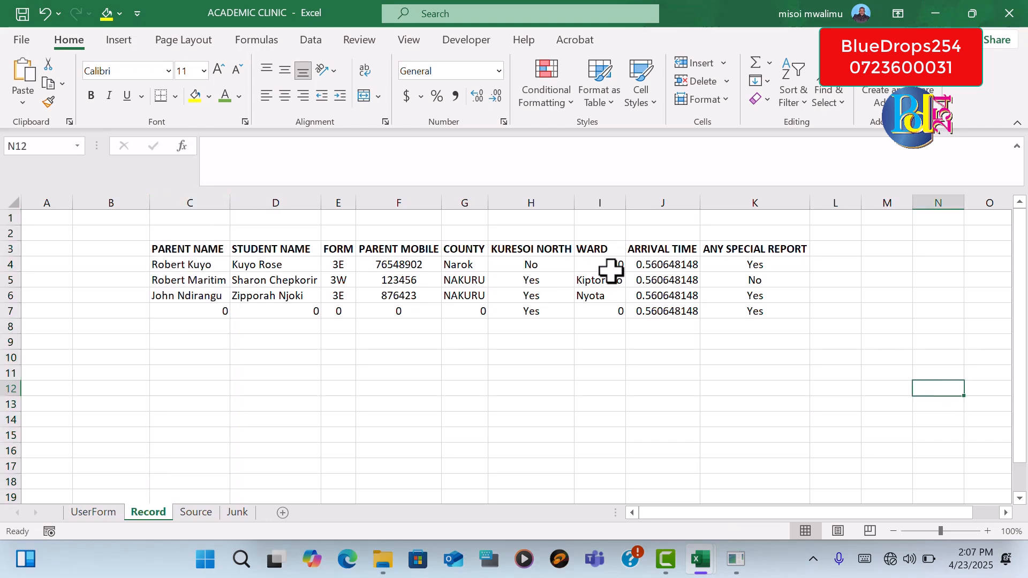
# Format the Arrival Time column with the 1:30 PM time type and centre its contents
pyautogui.click(656, 261)
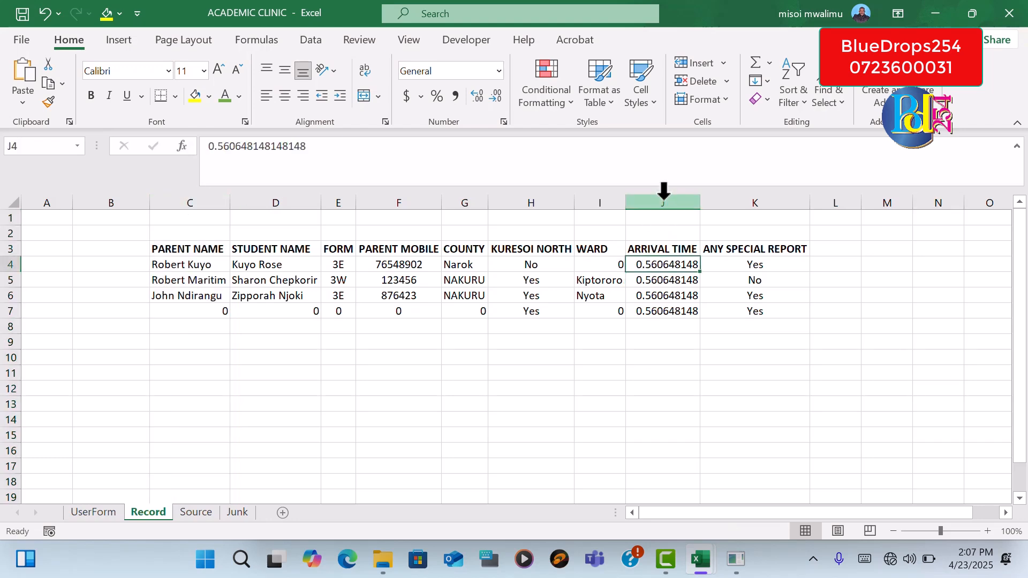
pyautogui.click(663, 202)
pyautogui.rightClick(666, 280)
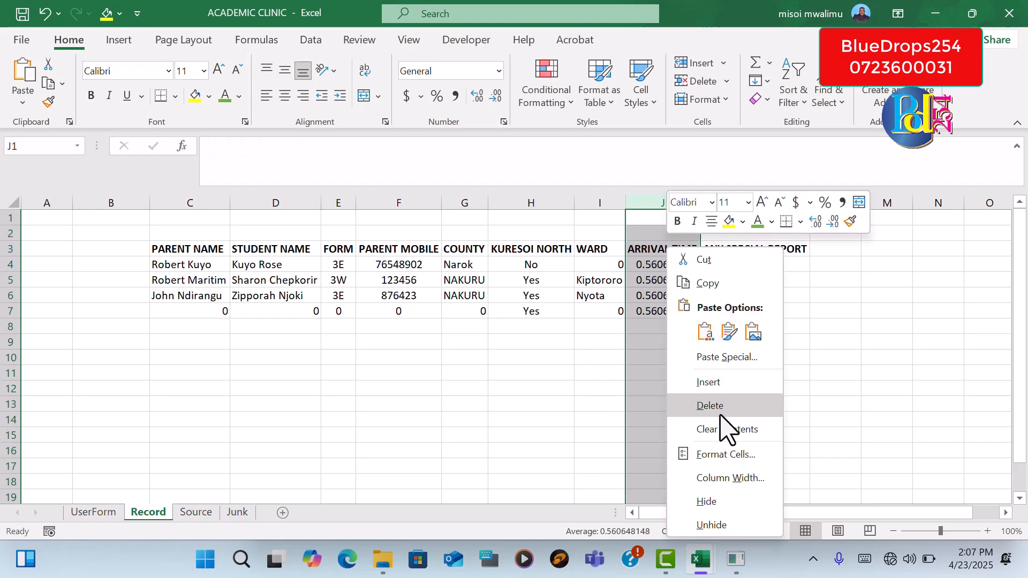
pyautogui.click(712, 454)
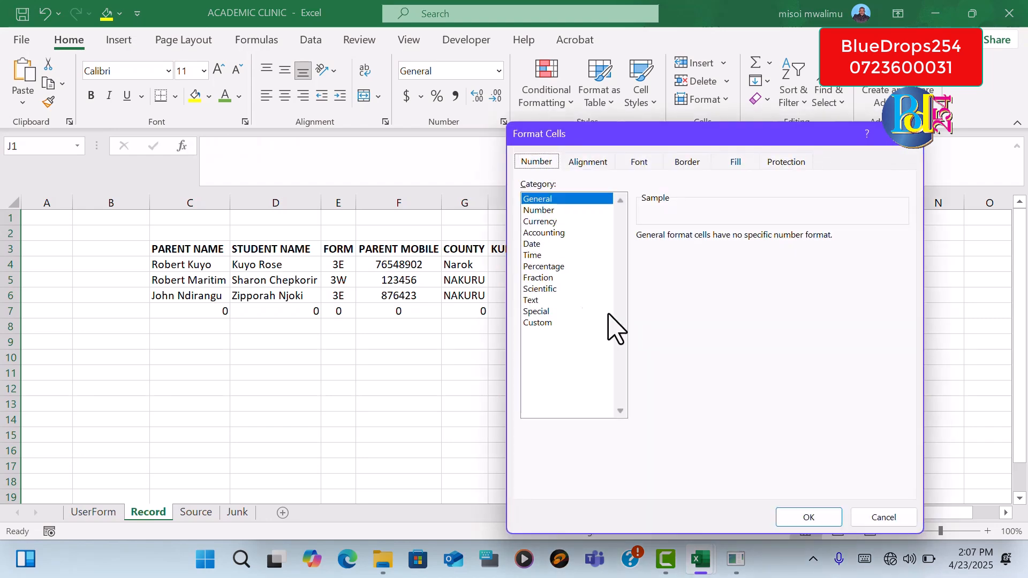
pyautogui.click(538, 255)
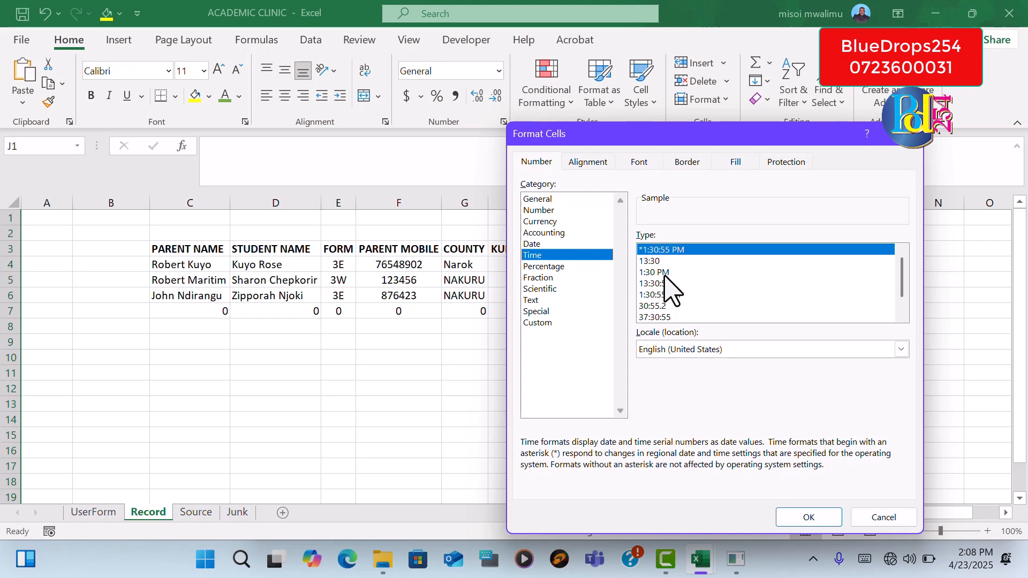
pyautogui.click(655, 273)
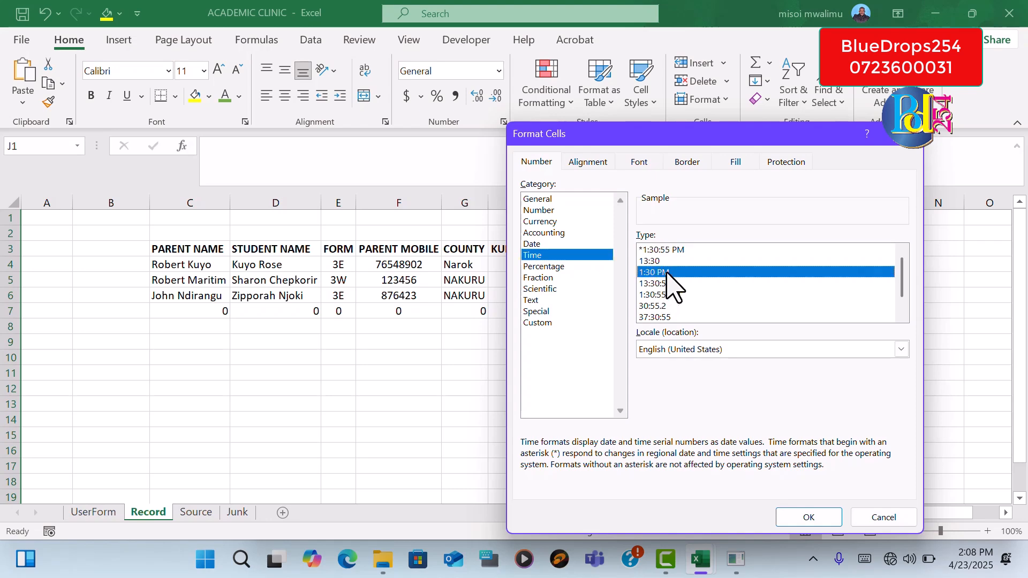
pyautogui.click(809, 517)
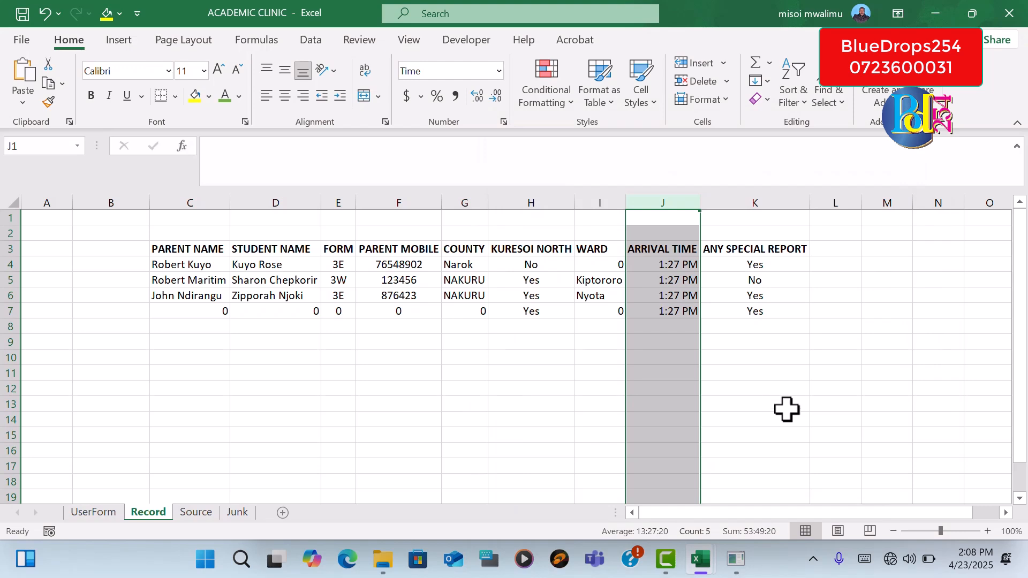
pyautogui.click(787, 410)
pyautogui.click(660, 188)
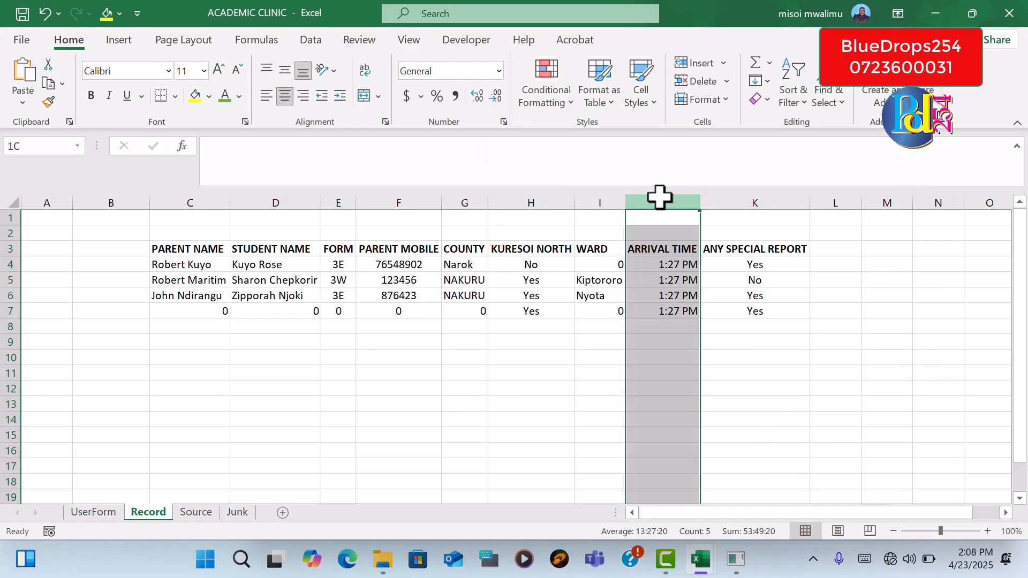
pyautogui.click(865, 390)
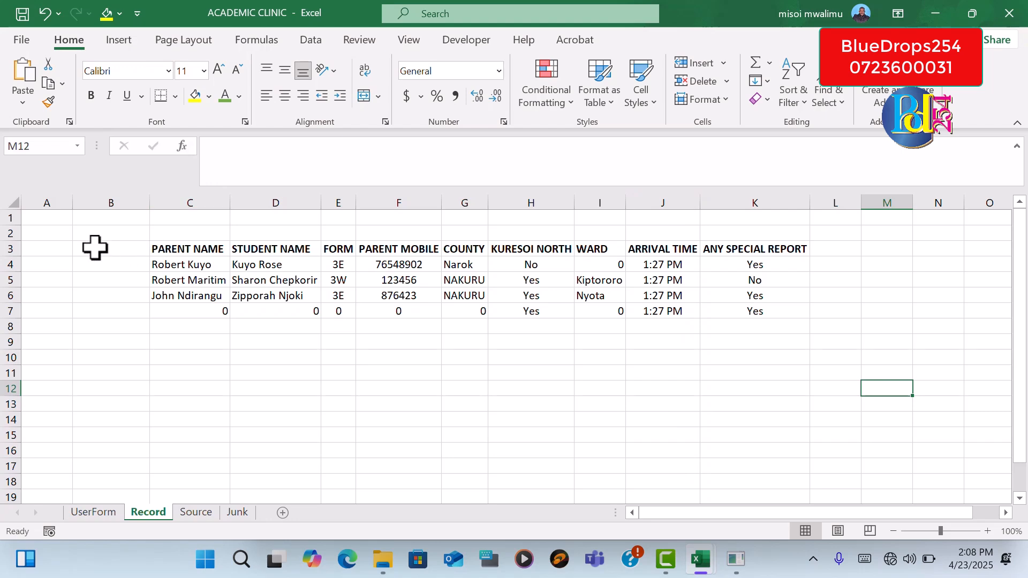
# Italicise the header row 3 of the Record sheet and colour its text green
pyautogui.click(7, 249)
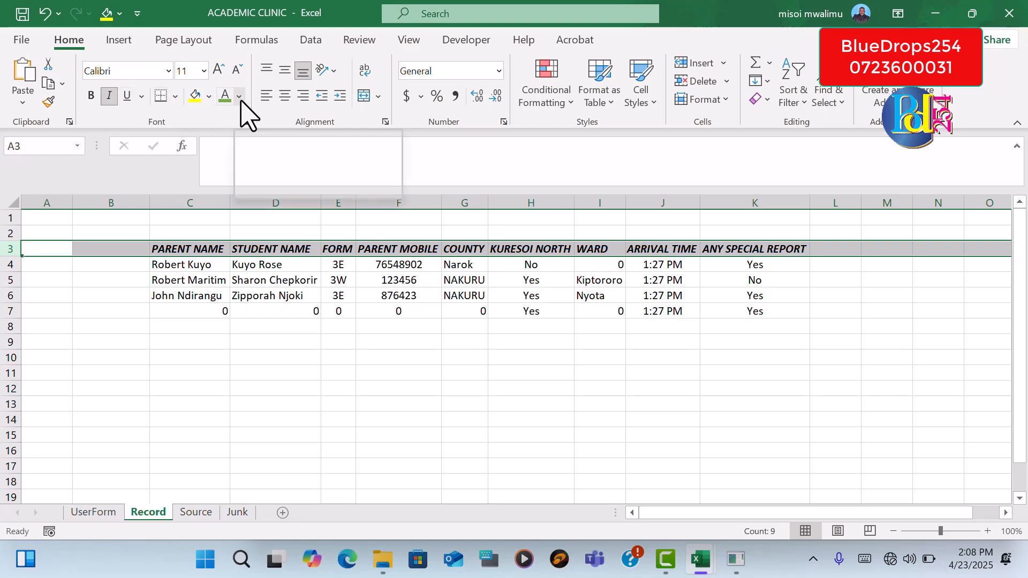
pyautogui.click(225, 97)
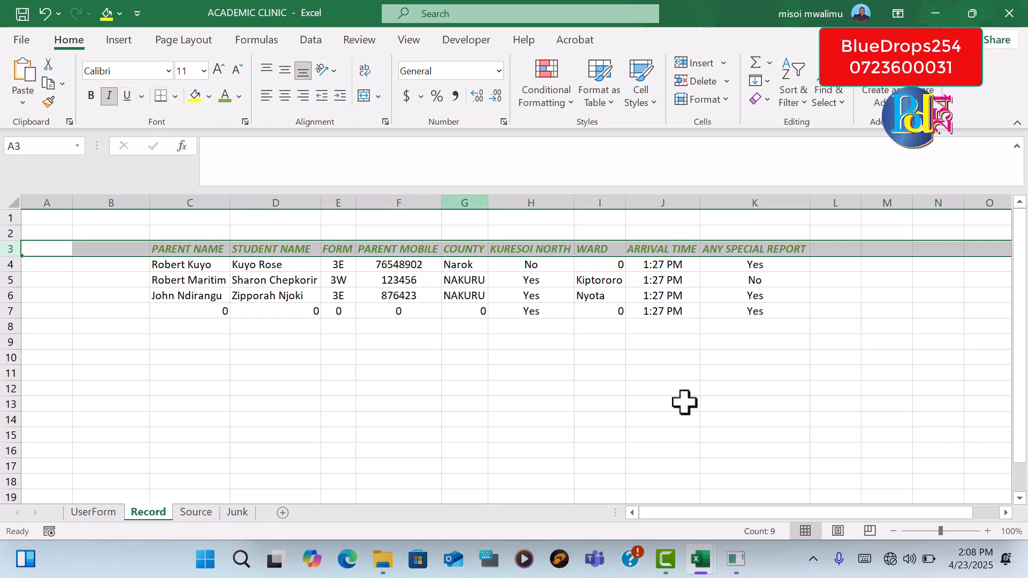
pyautogui.click(755, 423)
pyautogui.click(666, 436)
# Set the record rows C4:K8 in Adobe Garamond Pro at size 12
pyautogui.moveTo(177, 264); pyautogui.dragTo(734, 320)
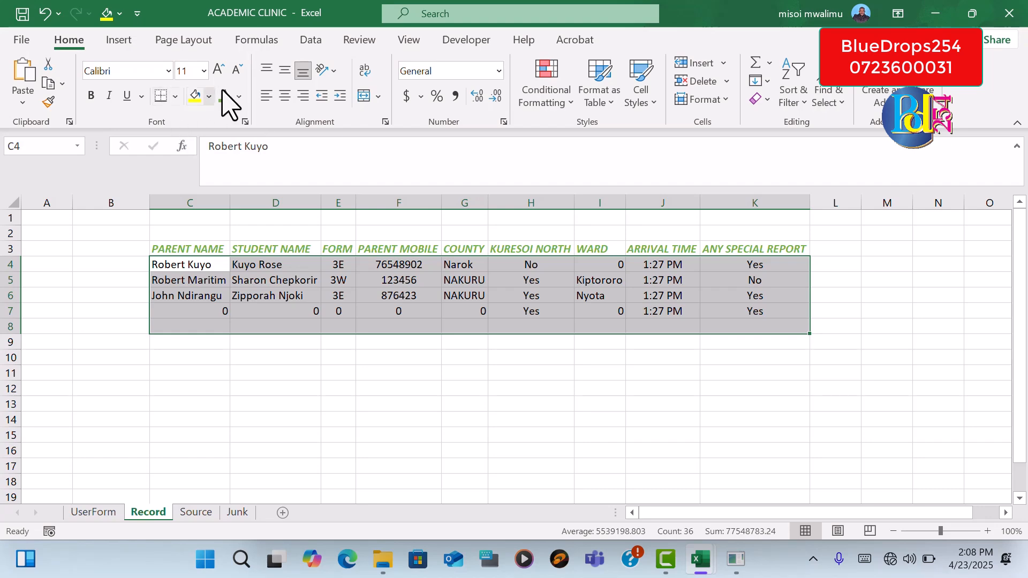
pyautogui.click(167, 70)
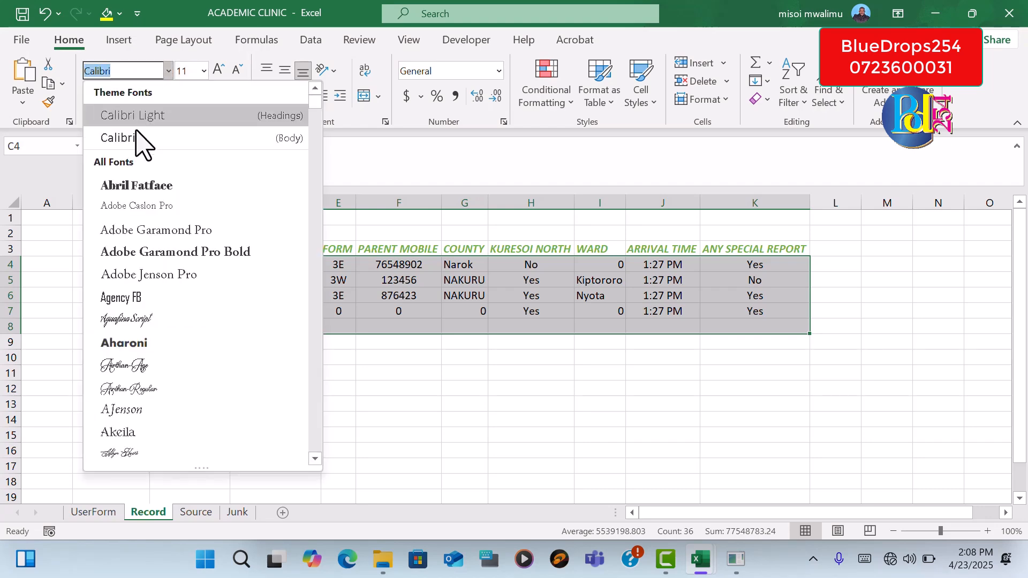
pyautogui.click(161, 229)
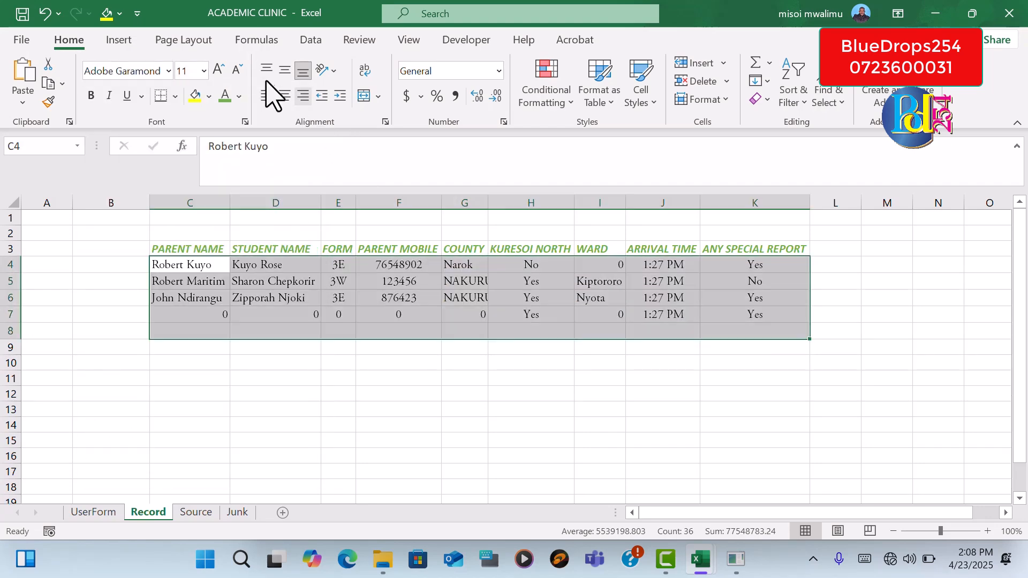
pyautogui.click(223, 68)
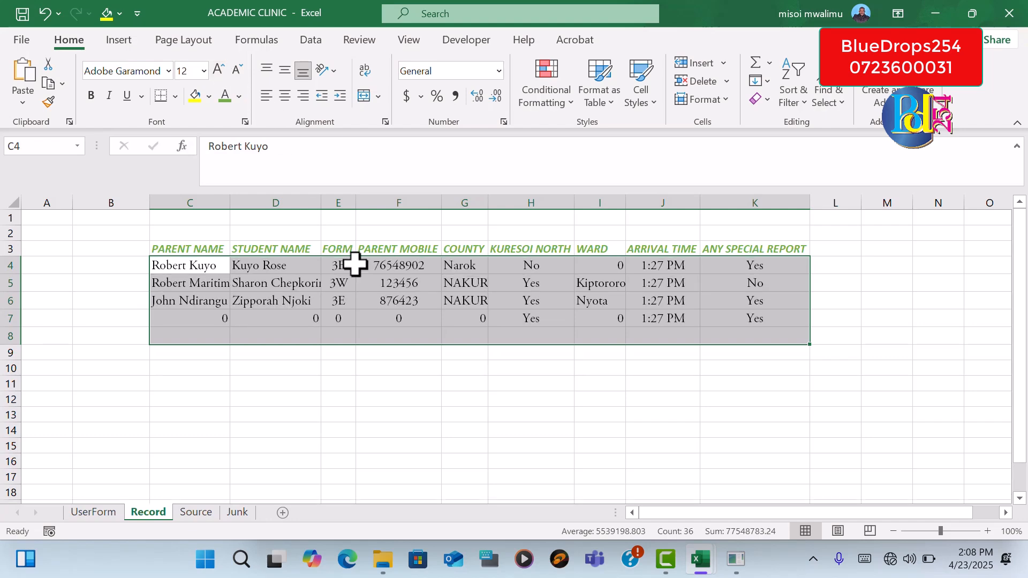
pyautogui.click(452, 431)
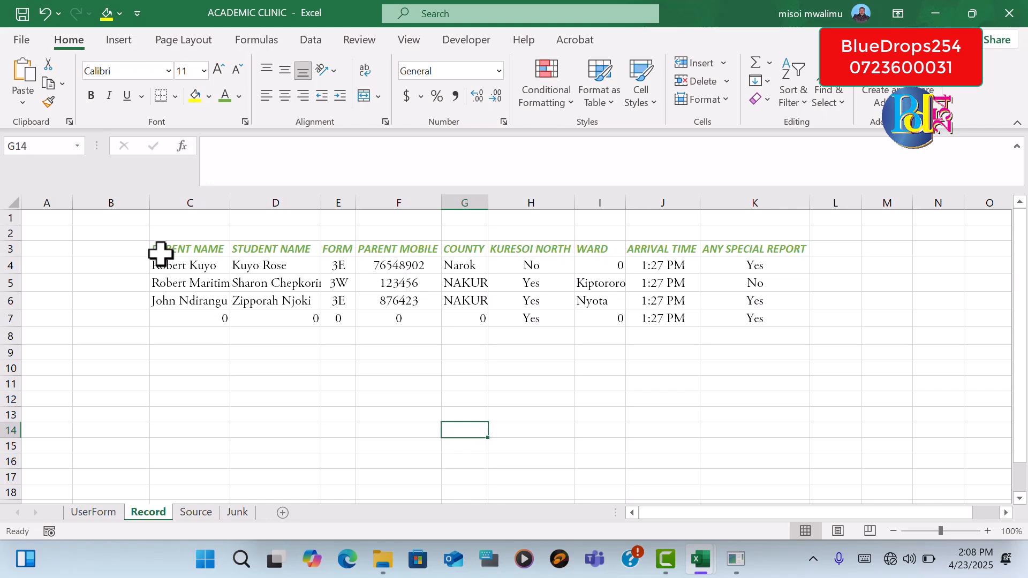
# AutoFit the column widths of the restyled table C3:K7
pyautogui.moveTo(159, 248); pyautogui.dragTo(798, 324)
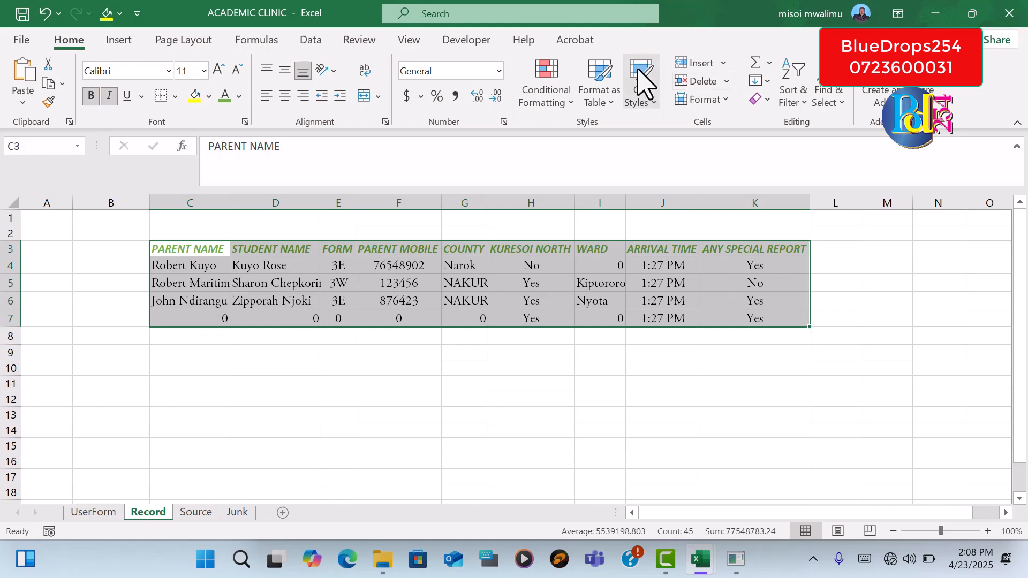
pyautogui.click(724, 109)
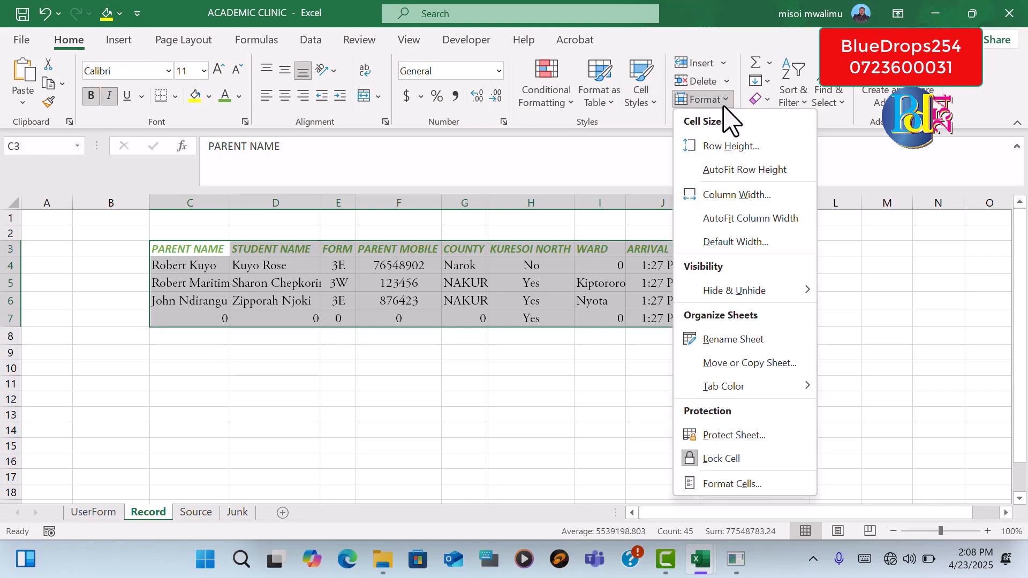
pyautogui.click(766, 215)
pyautogui.click(709, 429)
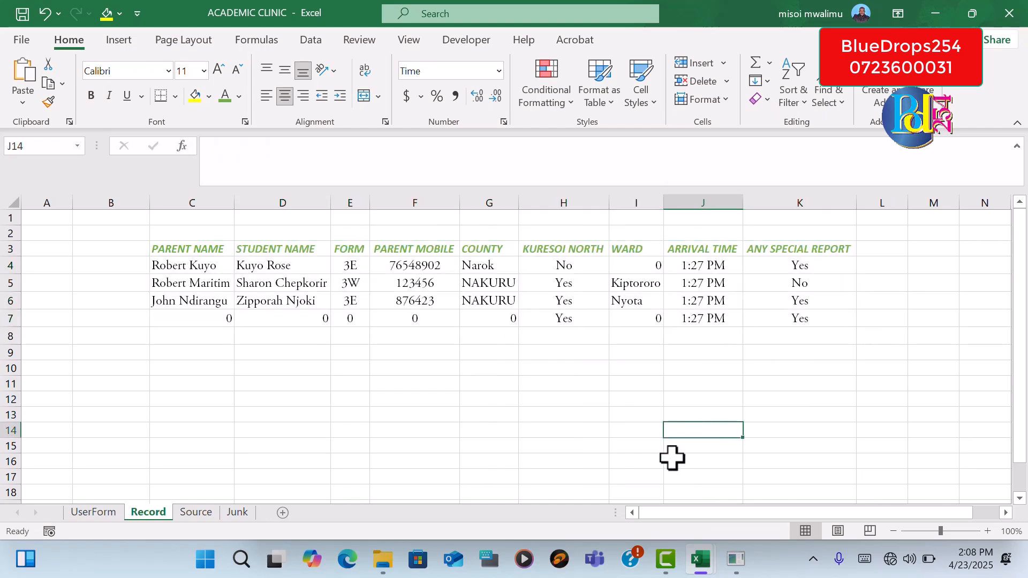
# Fill the header cells C3:K3 with the lightest tint of the theme's grey accent
pyautogui.moveTo(154, 252); pyautogui.dragTo(793, 244)
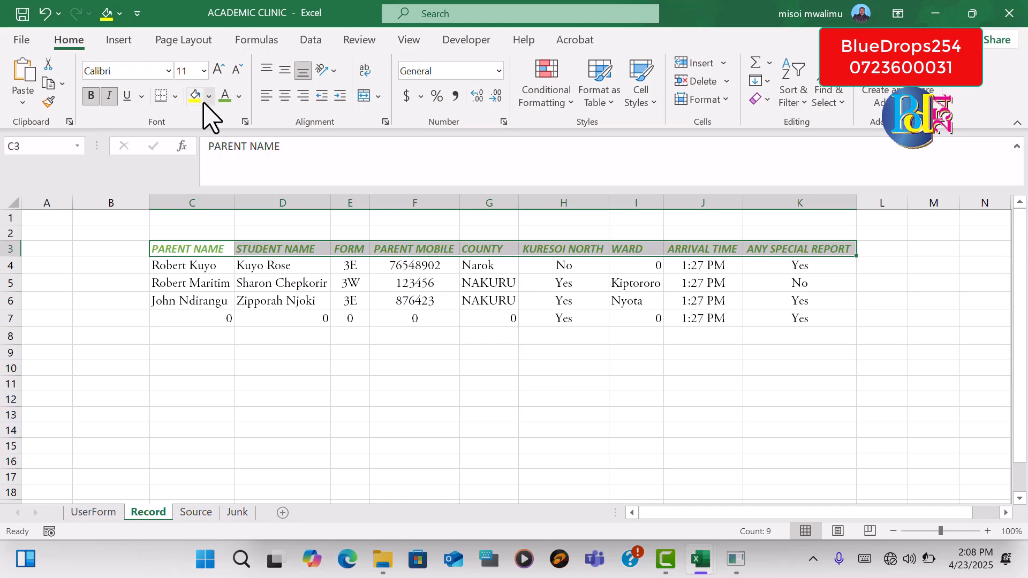
pyautogui.click(208, 97)
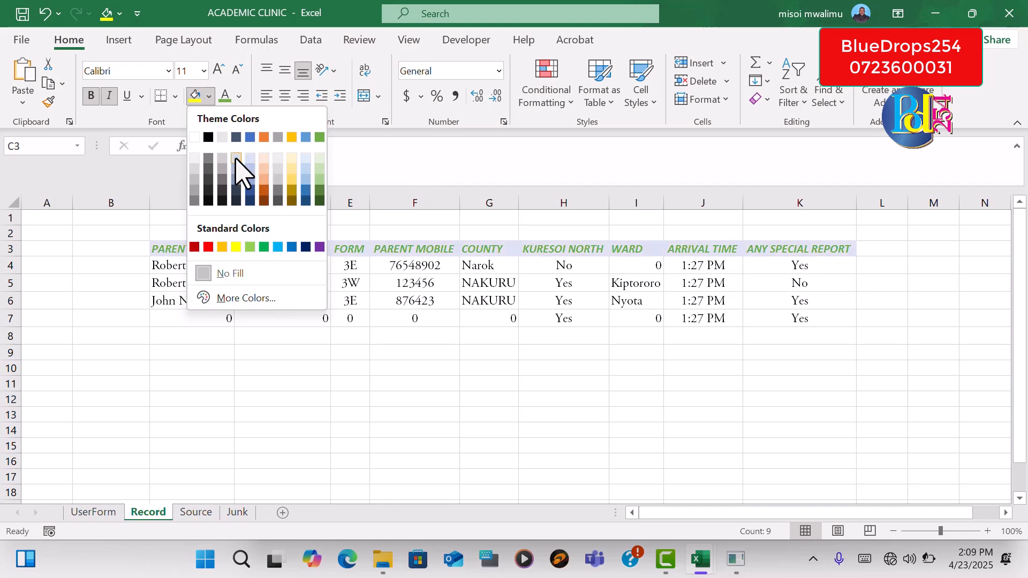
pyautogui.click(278, 160)
pyautogui.click(536, 415)
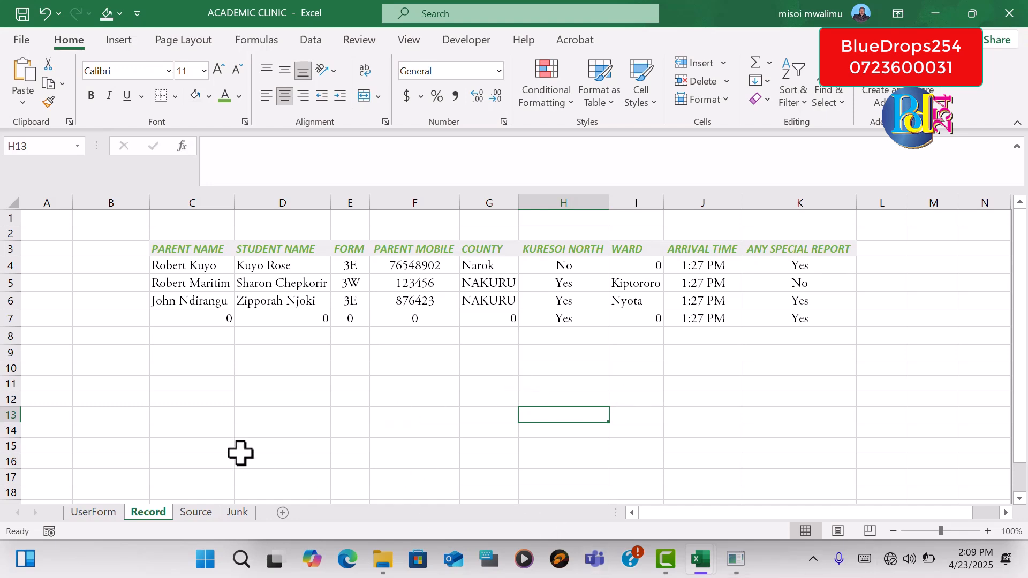
# On the UserForm sheet, enter the parent's full name and choose the student's name from the list
pyautogui.click(112, 514)
pyautogui.click(242, 281)
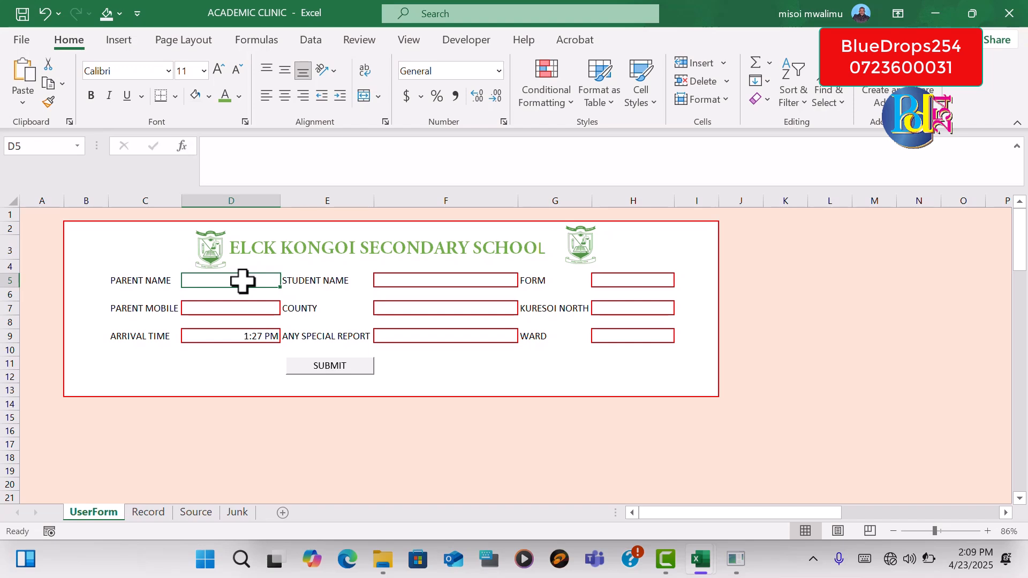
pyautogui.write('hama')
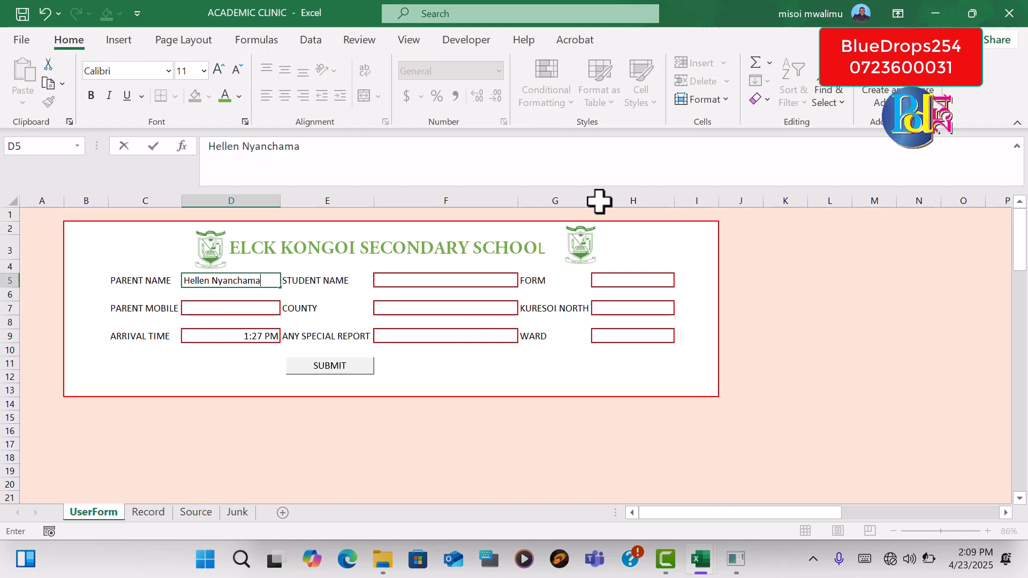
pyautogui.click(458, 282)
pyautogui.click(525, 280)
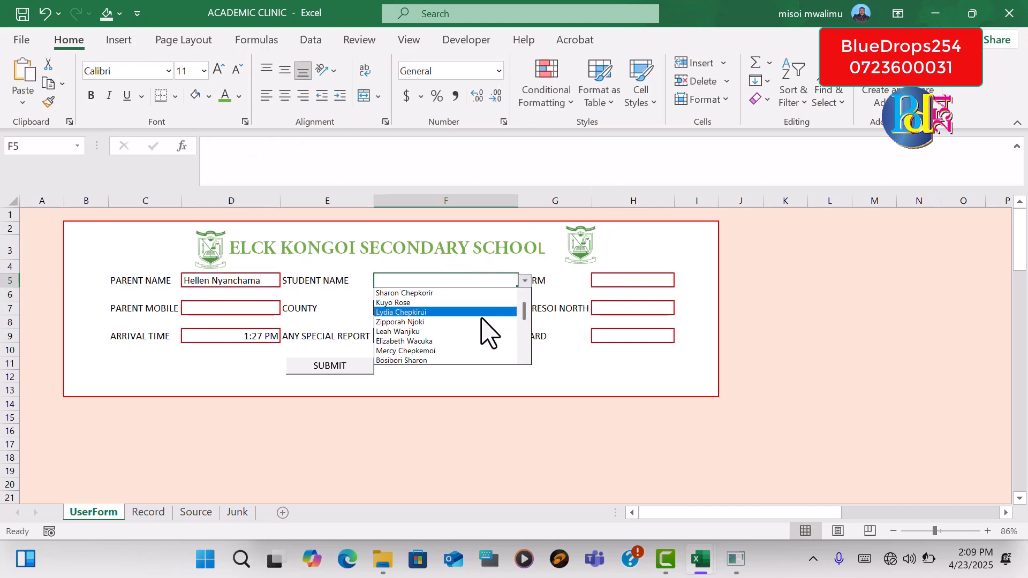
pyautogui.click(457, 361)
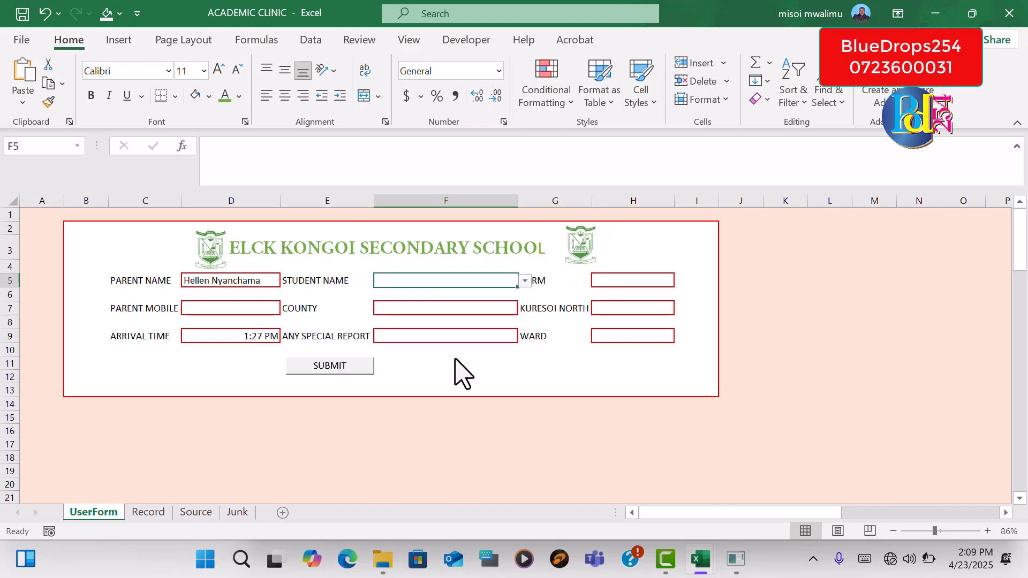
# Choose 3W as the student's form
pyautogui.click(627, 285)
pyautogui.click(681, 281)
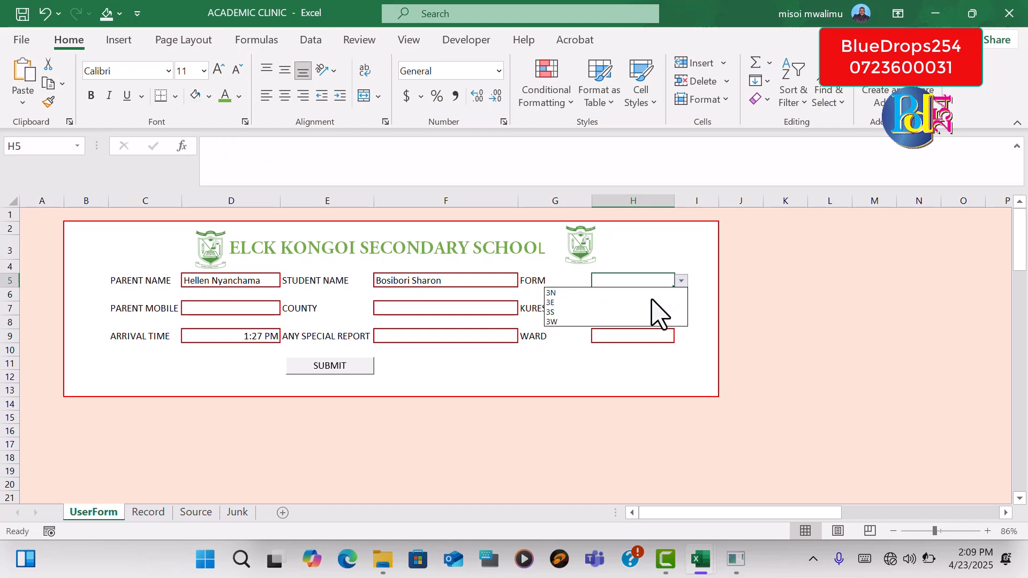
pyautogui.click(623, 322)
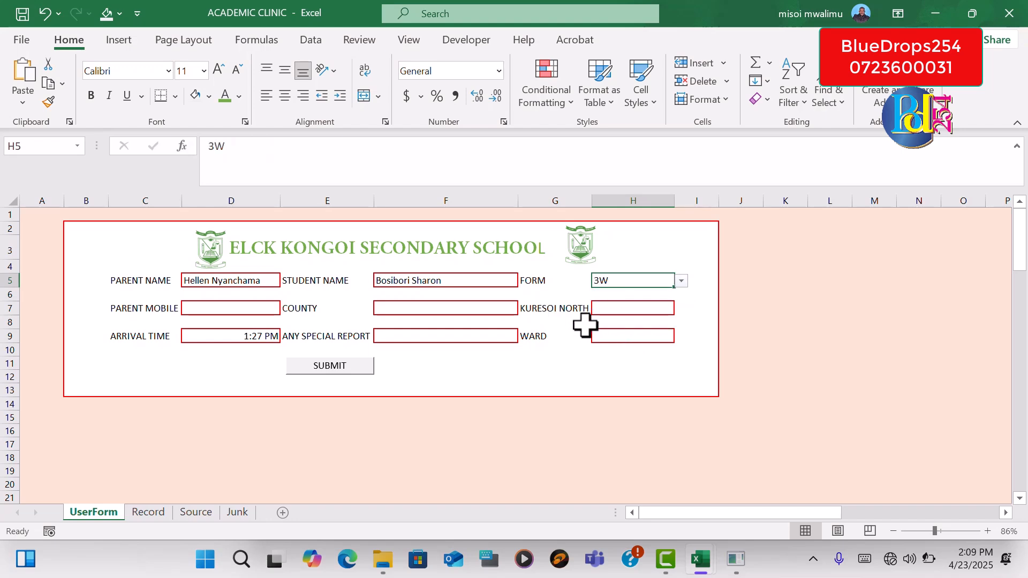
pyautogui.click(242, 309)
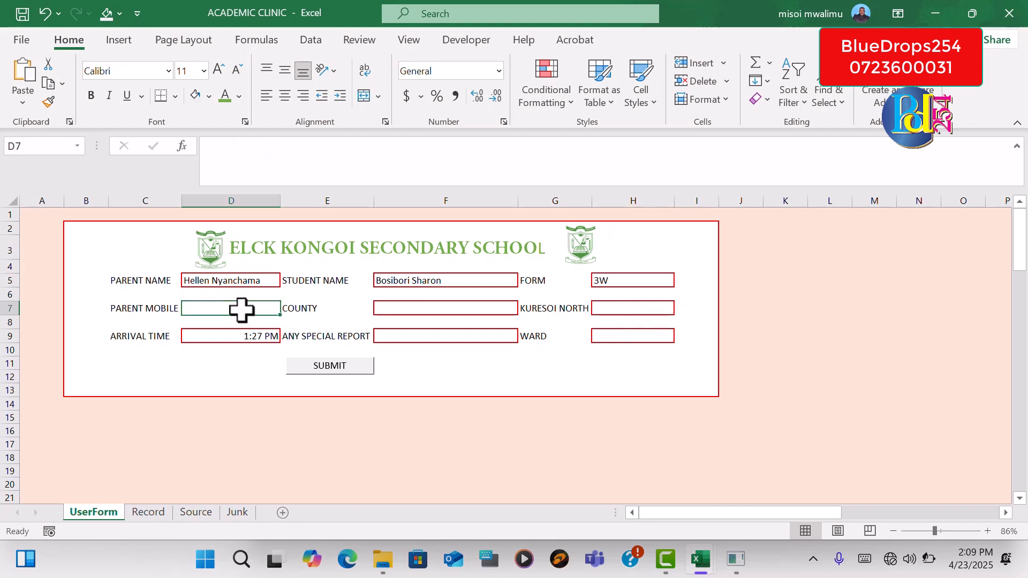
# Choose a different student's name from the list and set the form to 3S
pyautogui.click(487, 284)
pyautogui.click(524, 282)
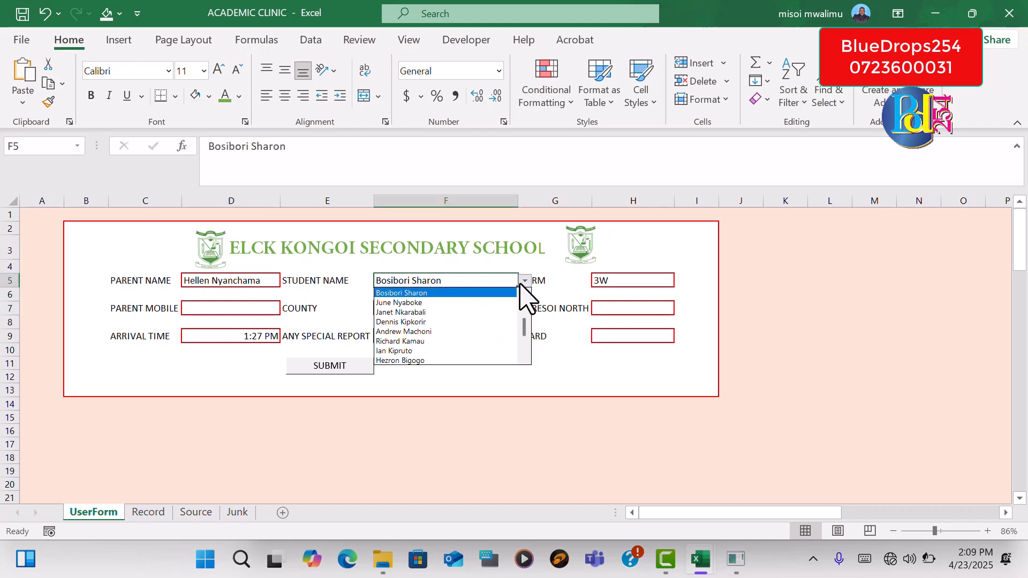
pyautogui.click(453, 360)
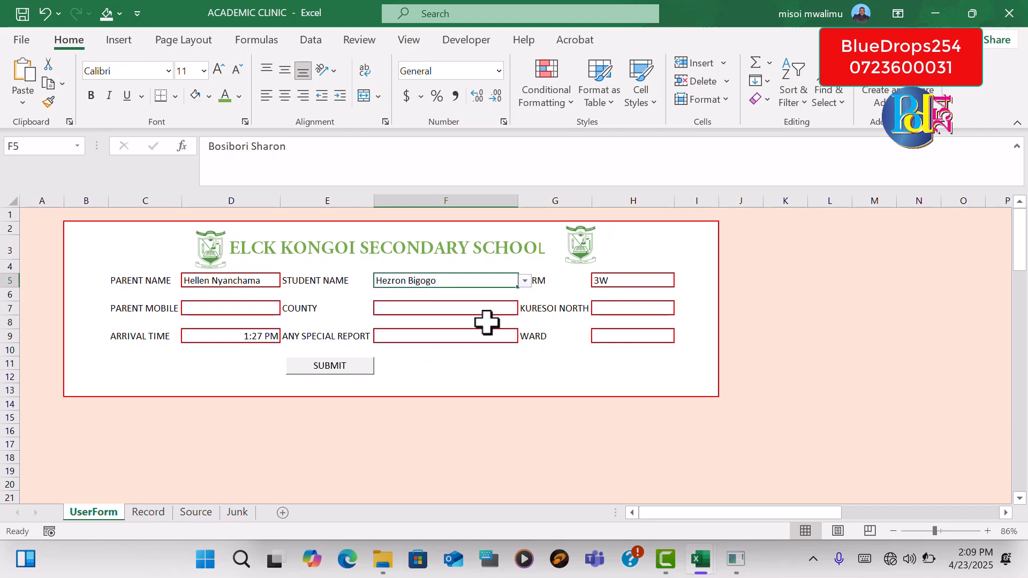
pyautogui.click(645, 280)
pyautogui.click(681, 280)
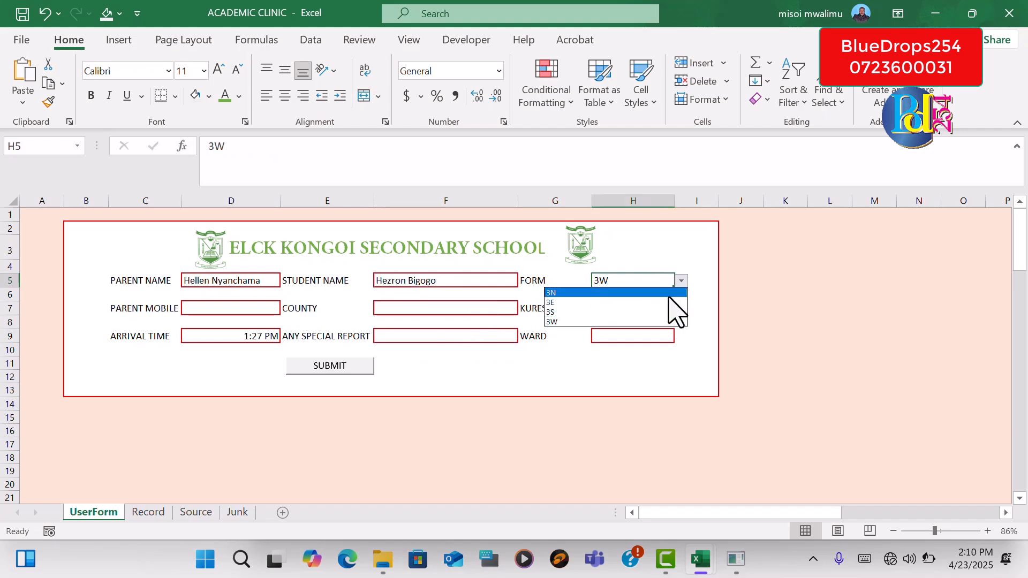
pyautogui.click(641, 313)
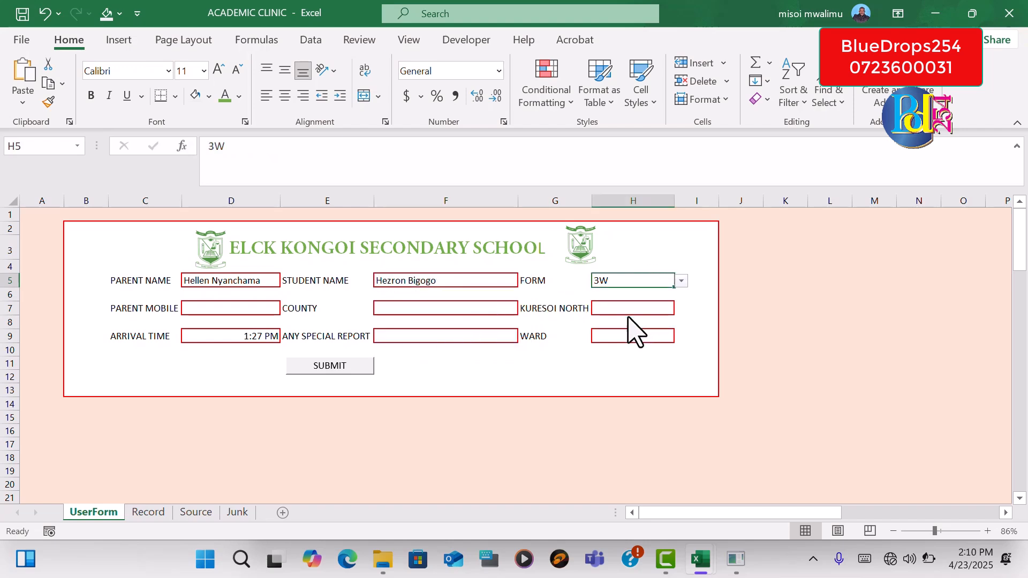
# Enter the parent's mobile number and choose Nyamira as the county
pyautogui.click(233, 308)
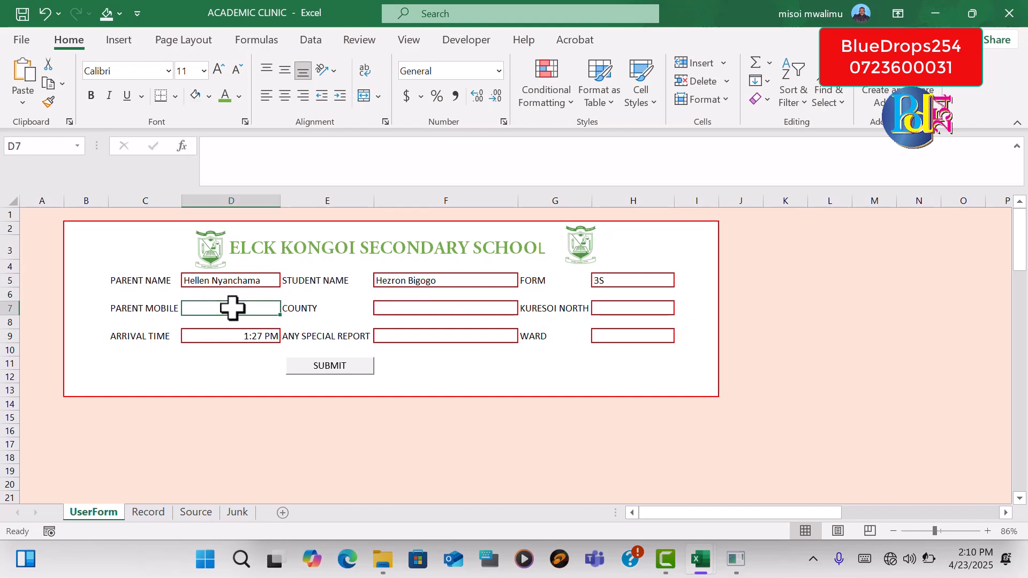
pyautogui.write('098345')
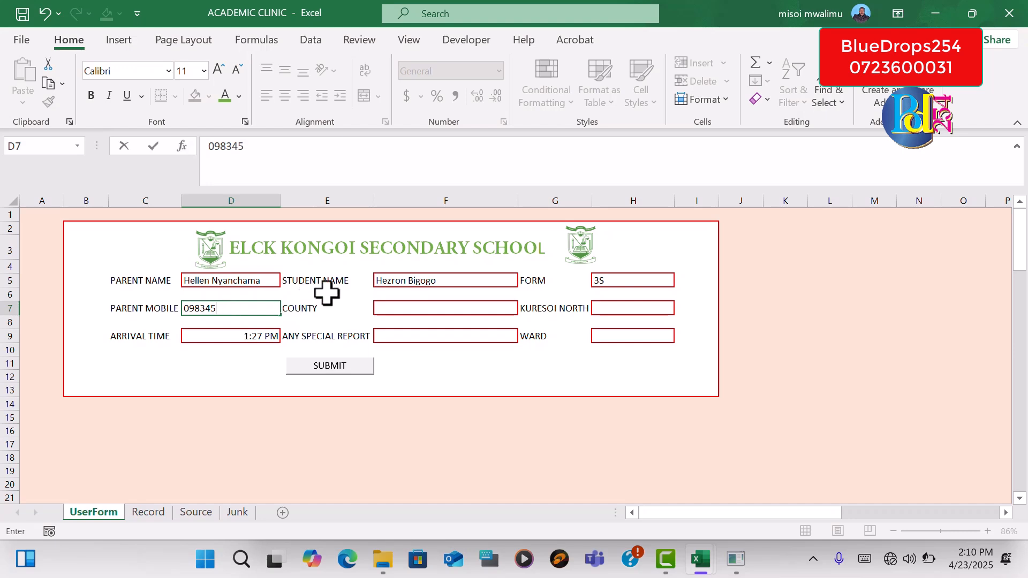
pyautogui.click(396, 309)
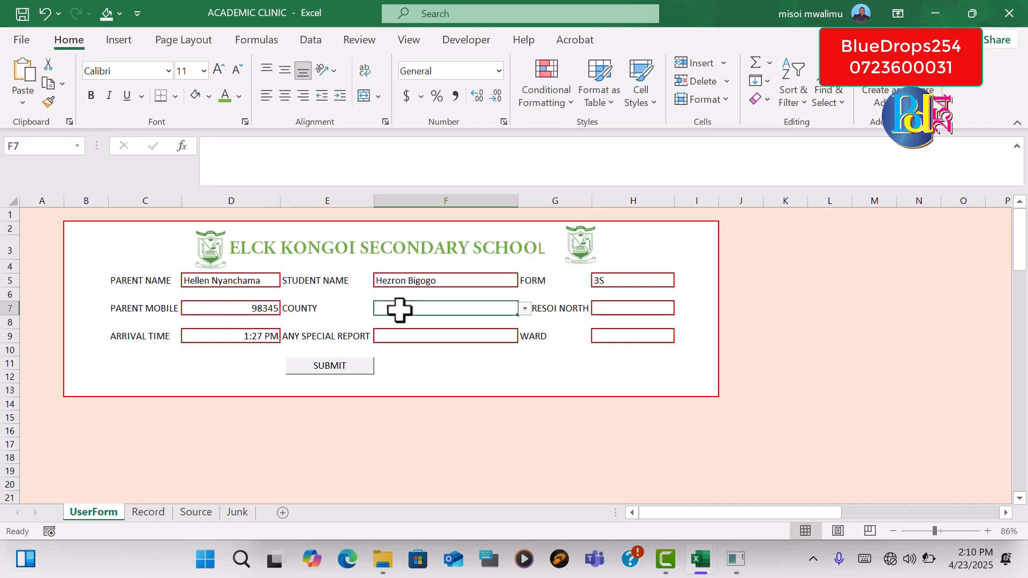
pyautogui.click(524, 309)
pyautogui.scroll(-3, 434, 359)
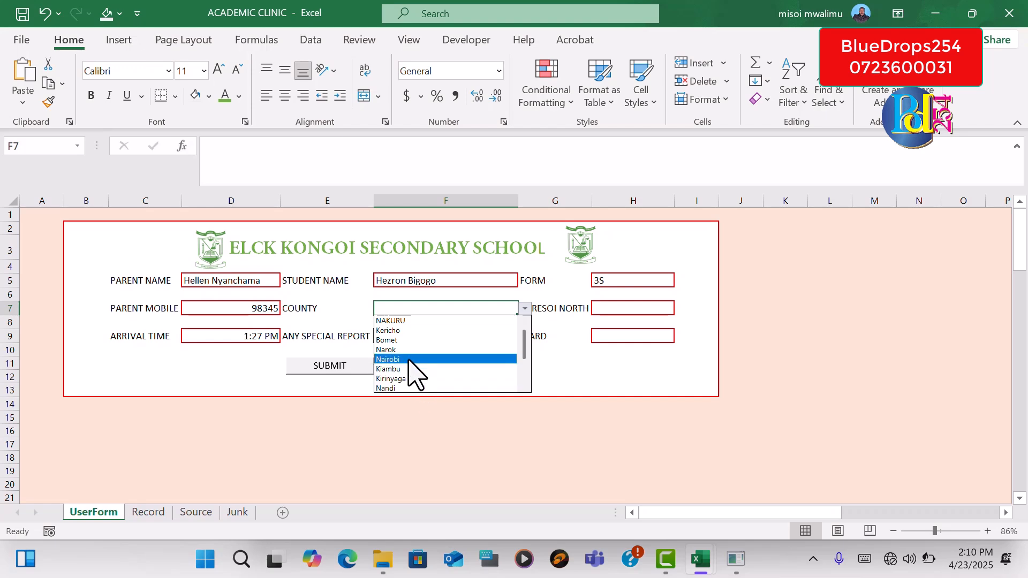
pyautogui.scroll(-2, 511, 385)
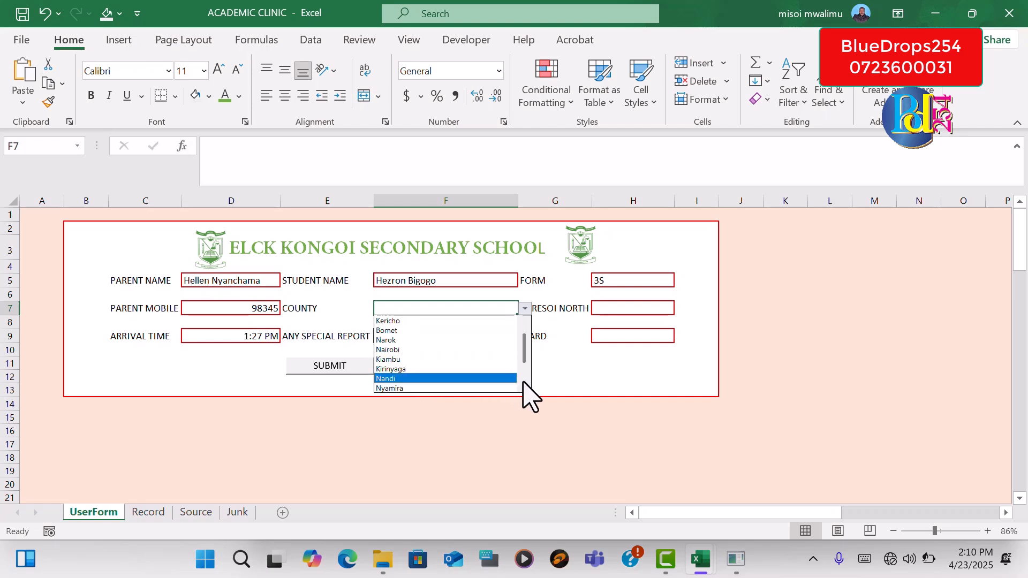
pyautogui.click(470, 380)
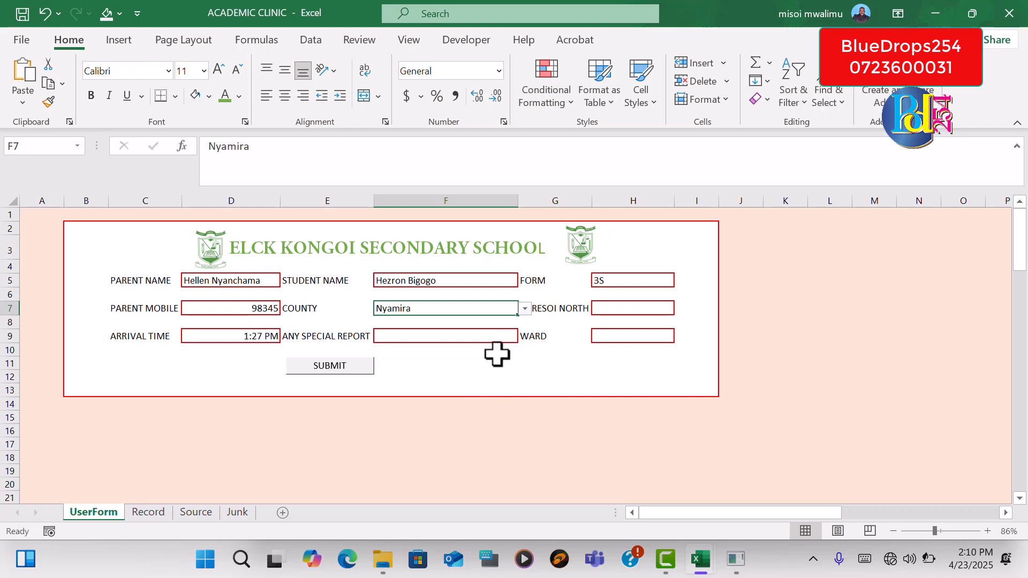
# Set both Kuresoi North and Any Special Report to No
pyautogui.click(651, 312)
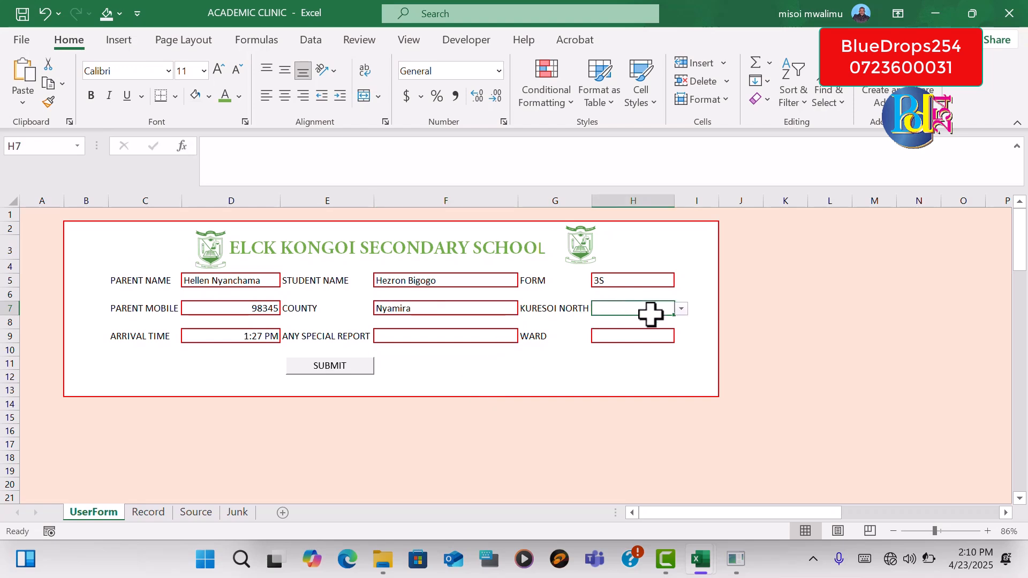
pyautogui.click(681, 309)
pyautogui.click(609, 330)
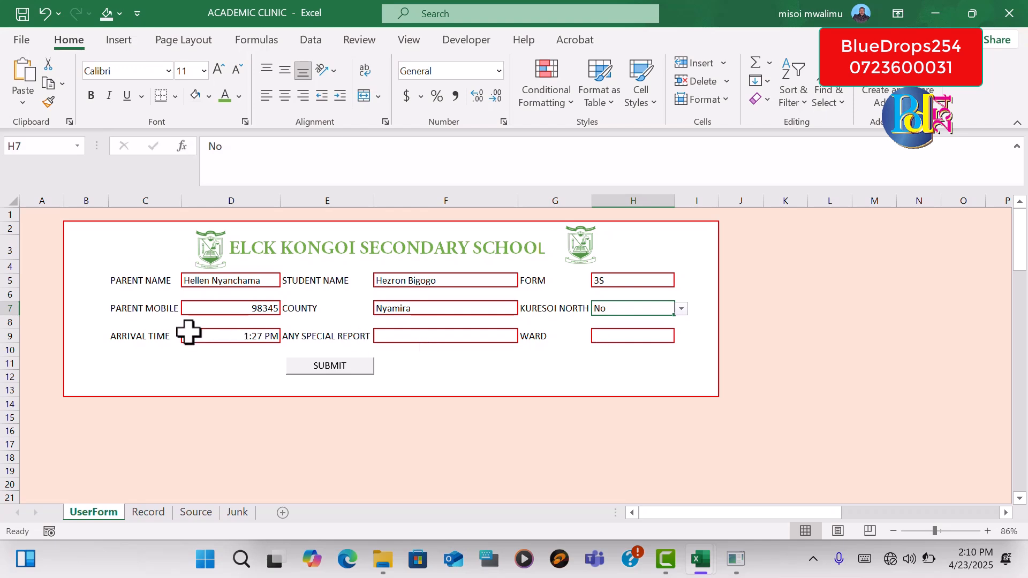
pyautogui.click(435, 338)
pyautogui.click(525, 337)
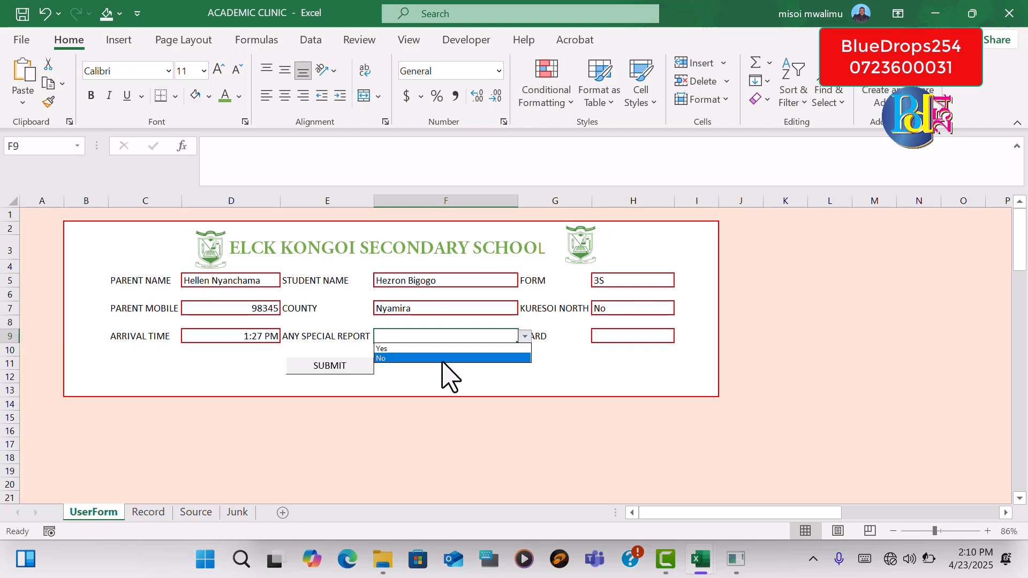
pyautogui.click(444, 358)
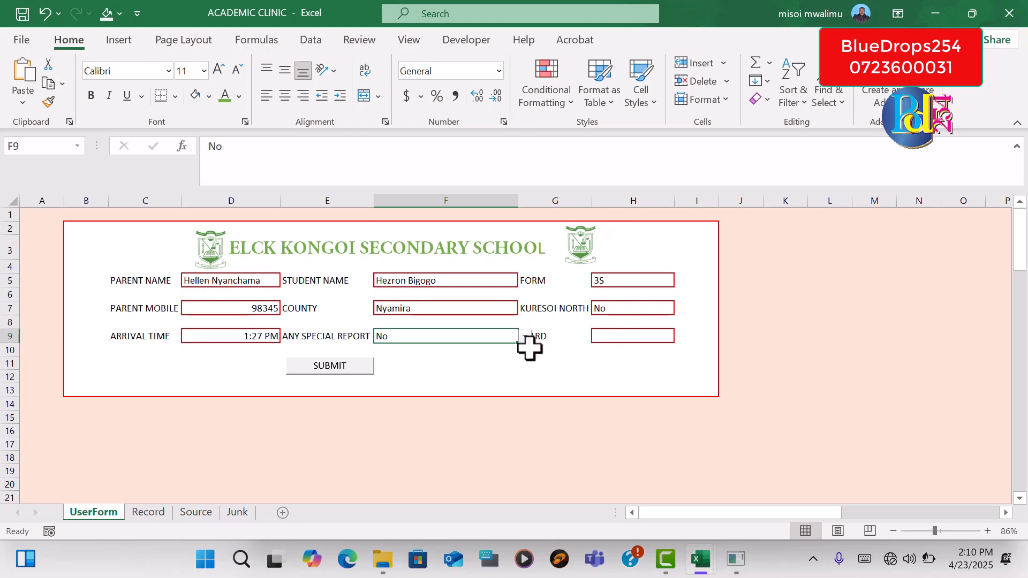
# Submit the form and, in the debugger, replace the sheet name Sheet4 with junk in the f3parents macro
pyautogui.click(349, 369)
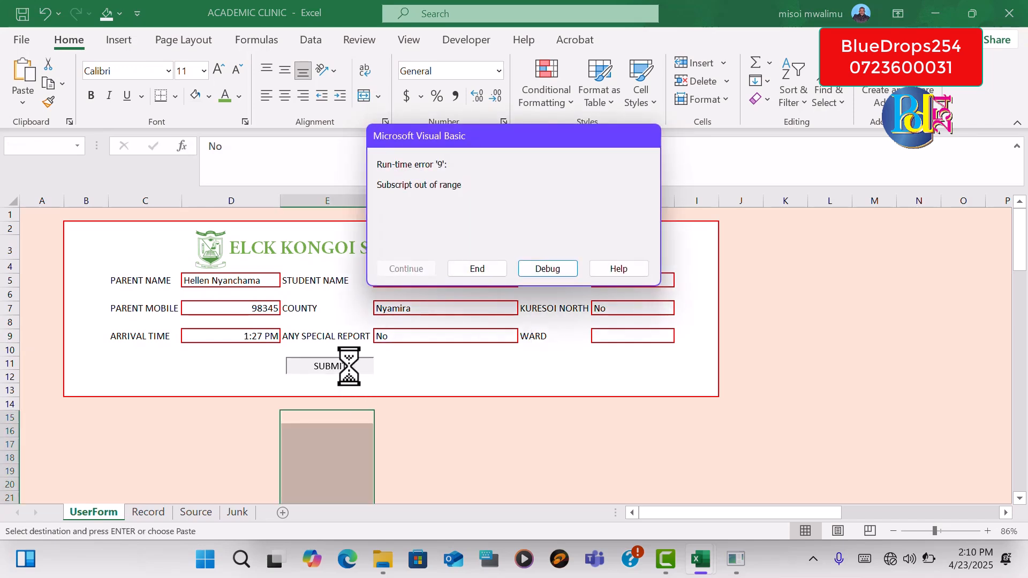
pyautogui.click(559, 268)
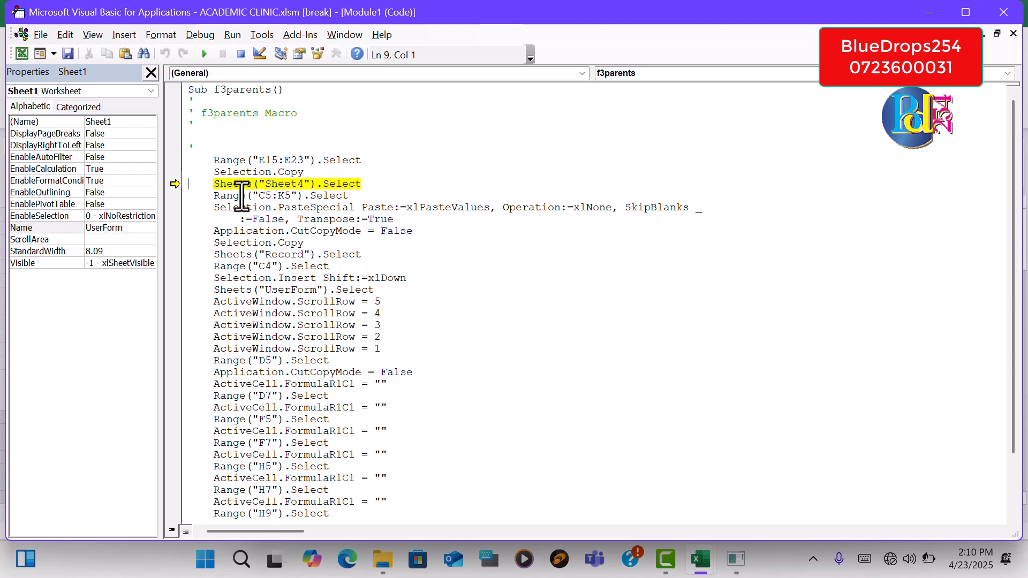
pyautogui.click(302, 184)
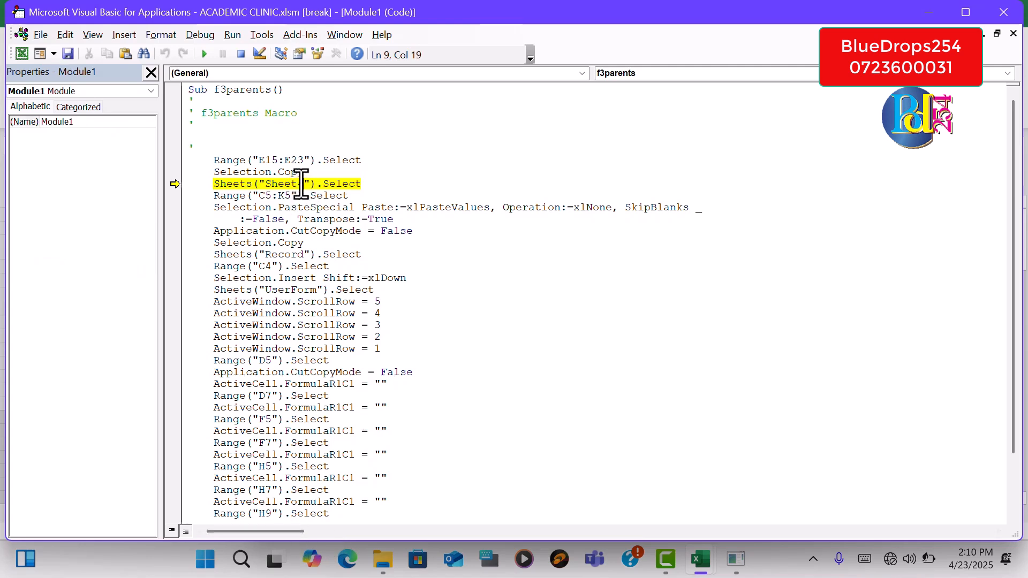
pyautogui.moveTo(301, 184)
pyautogui.mouseDown()
pyautogui.moveTo(272, 196)
pyautogui.moveTo(265, 180)
pyautogui.moveTo(302, 184)
pyautogui.mouseUp()
pyautogui.moveTo(239, 349)
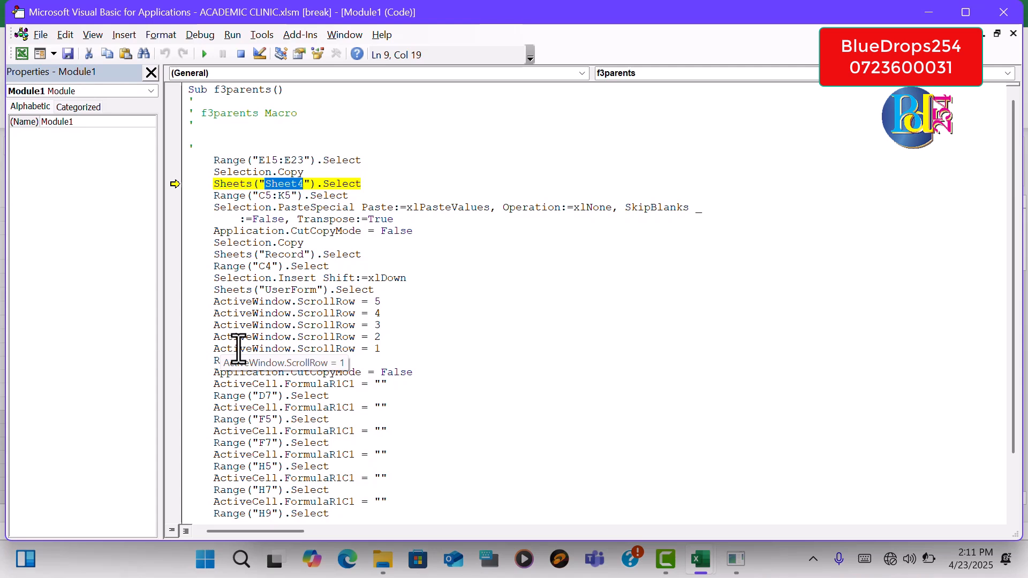
pyautogui.write('junk')
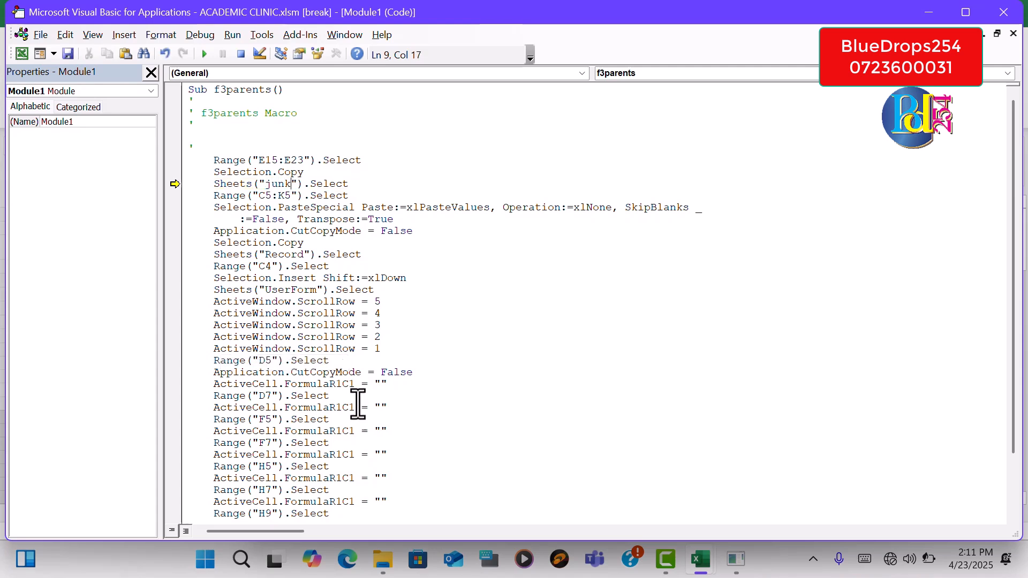
pyautogui.click(412, 373)
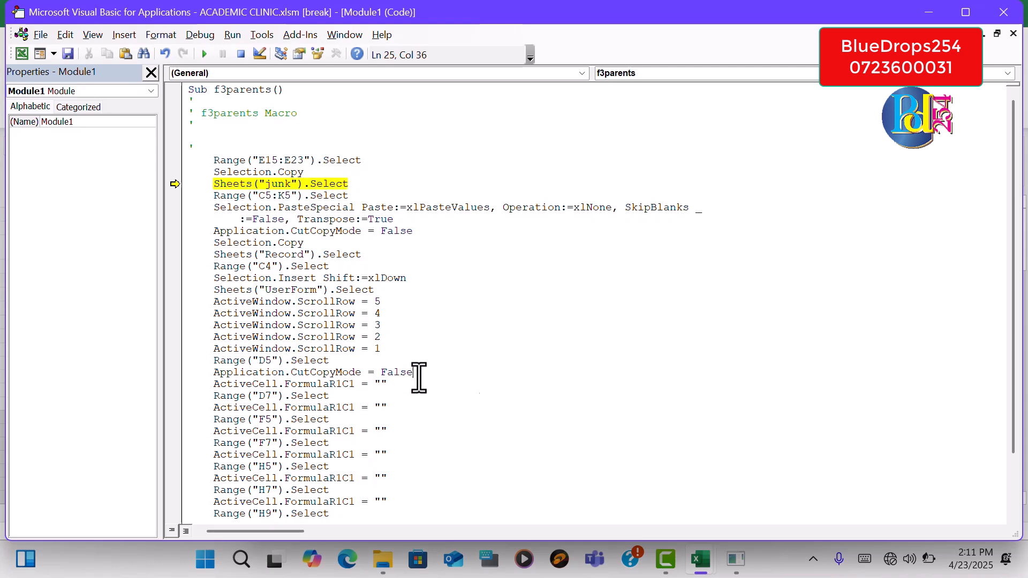
pyautogui.click(293, 184)
pyautogui.scroll(-2, 1020, 368)
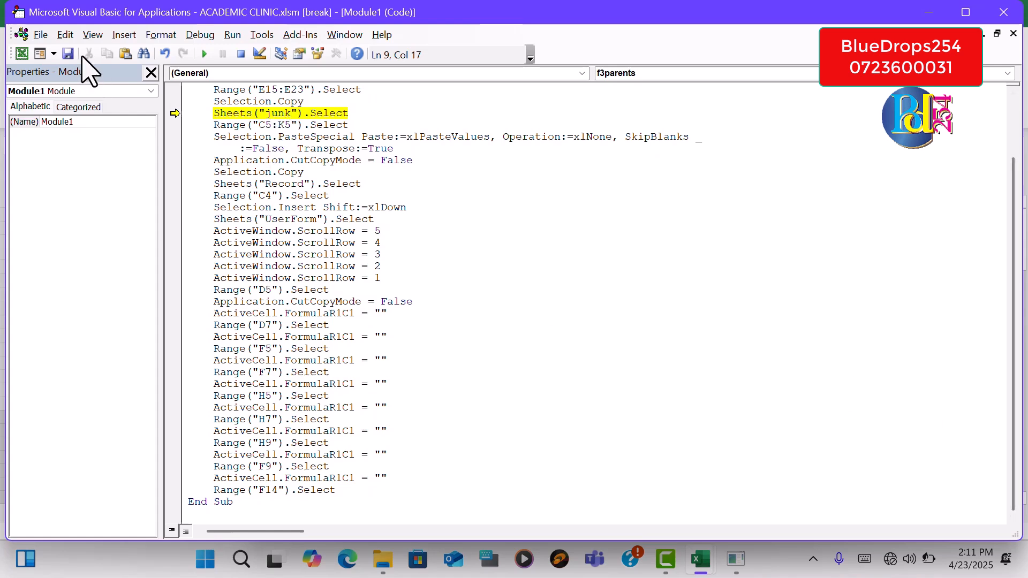
pyautogui.click(702, 562)
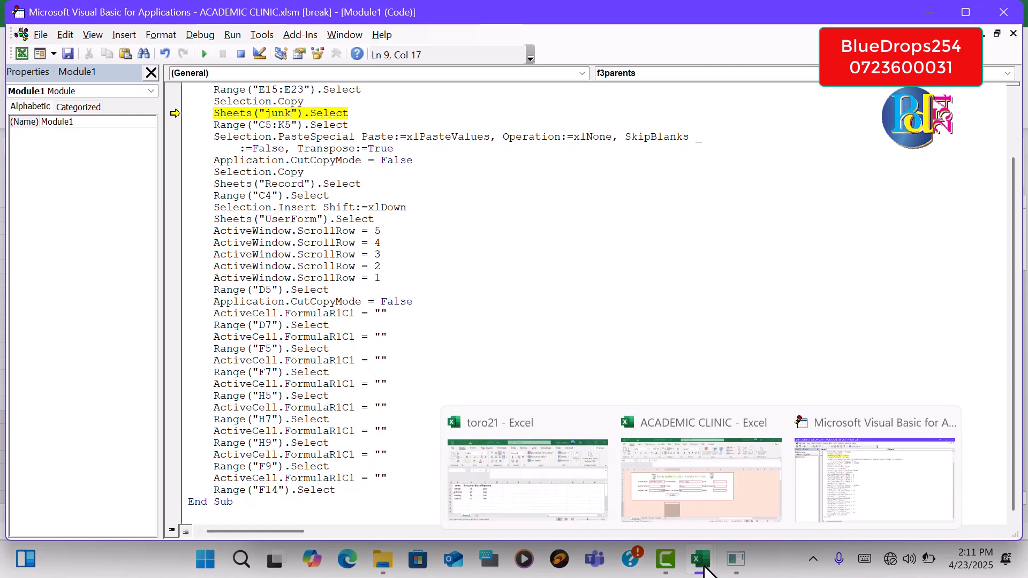
pyautogui.click(730, 509)
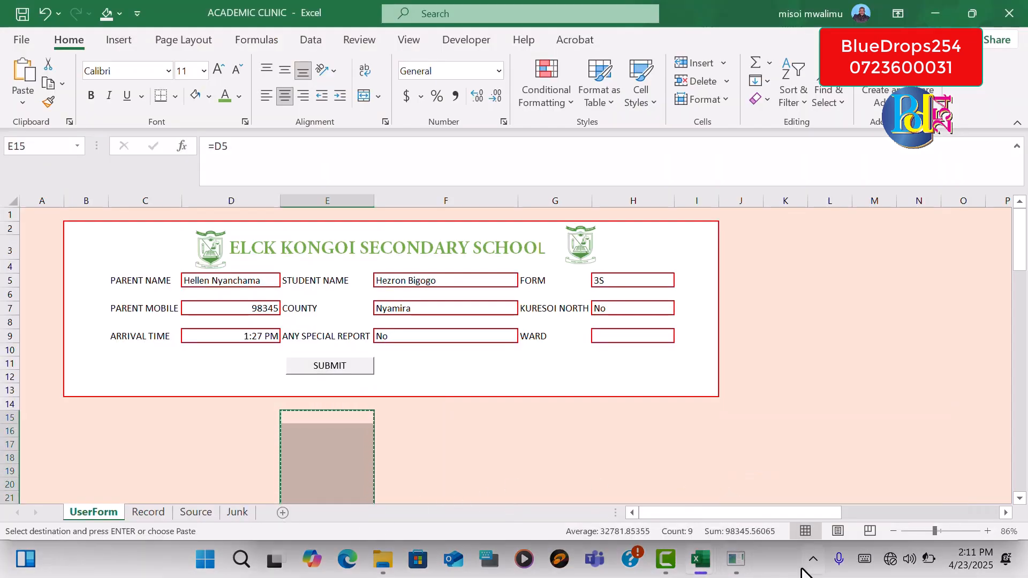
pyautogui.click(733, 567)
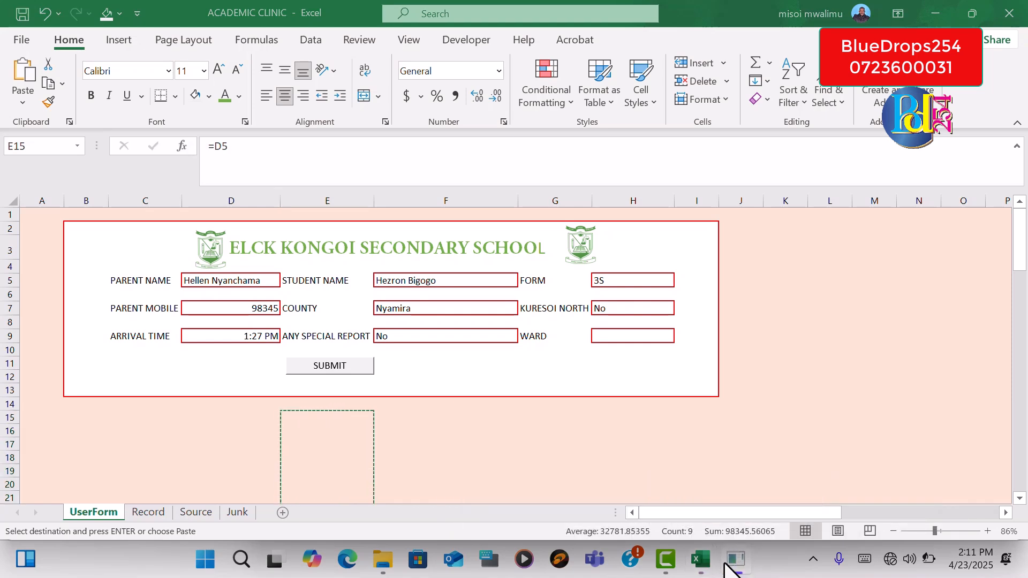
pyautogui.moveTo(707, 566)
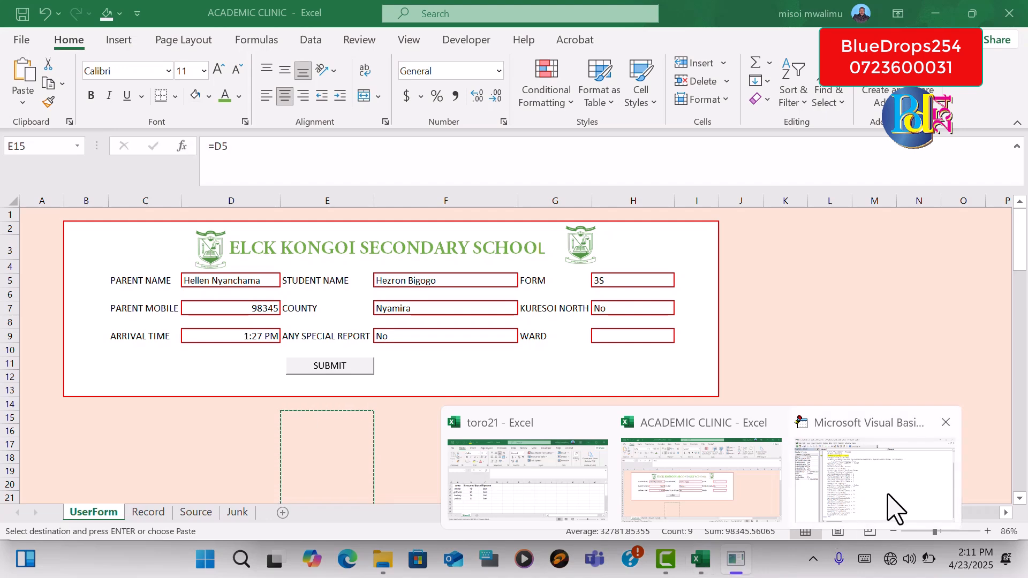
pyautogui.click(890, 510)
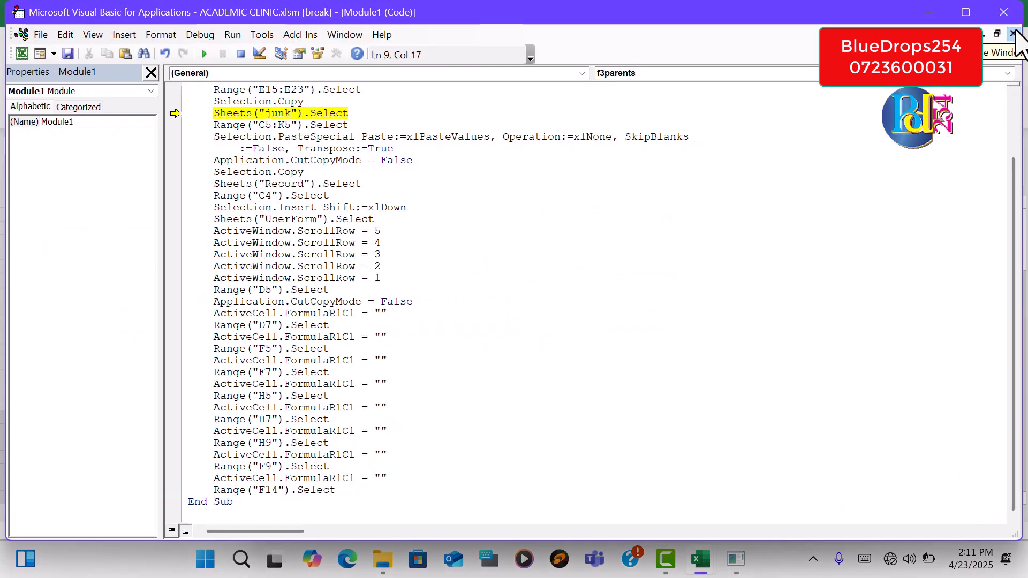
# Close the Visual Basic editor, stopping the debugger, and submit the entry again
pyautogui.click(1017, 11)
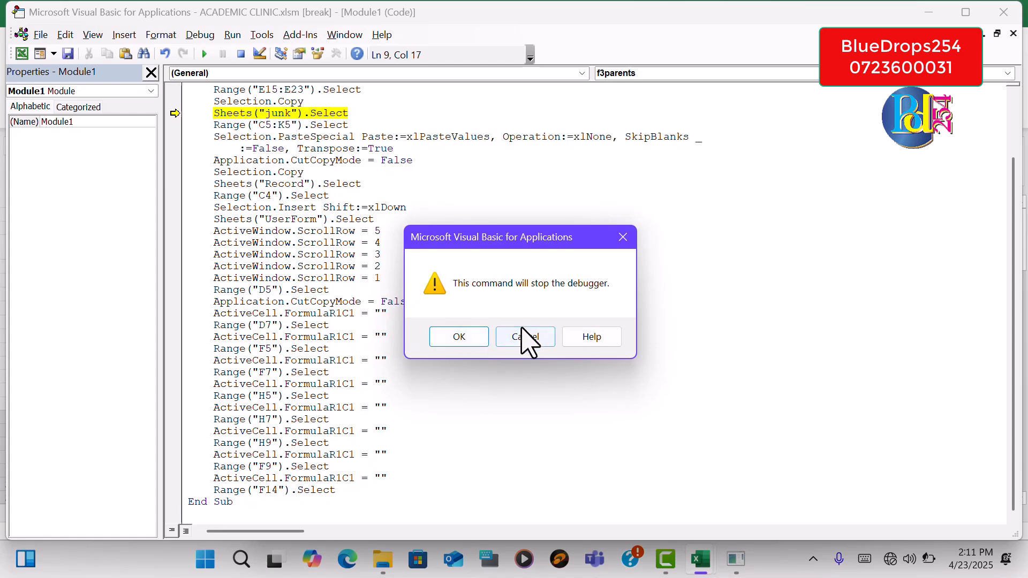
pyautogui.click(481, 353)
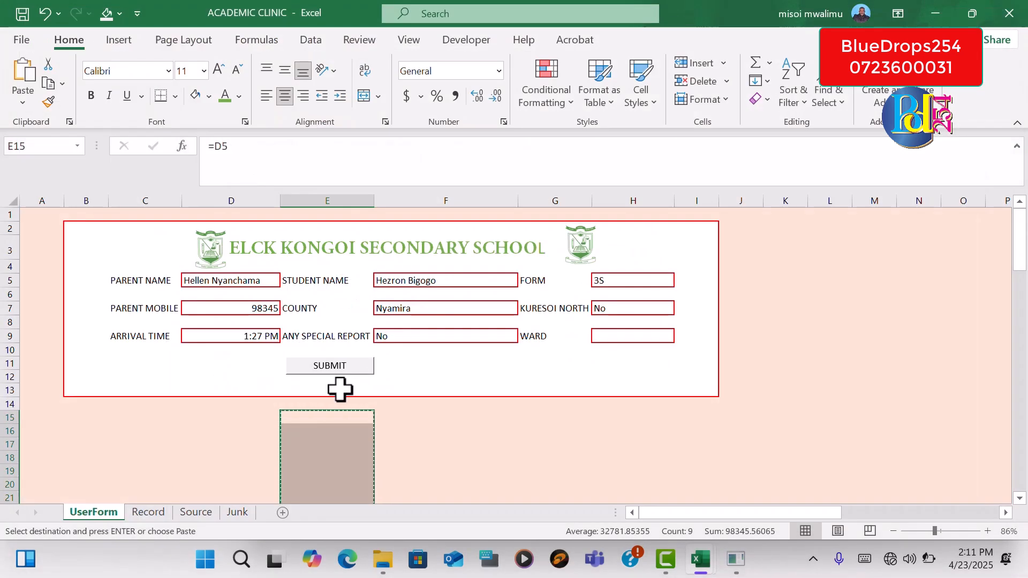
pyautogui.click(354, 370)
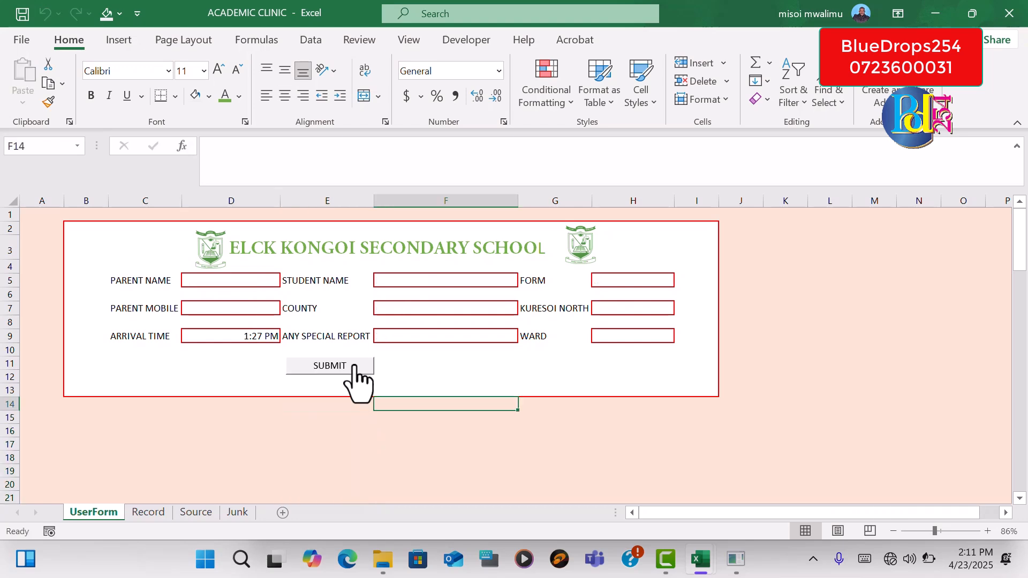
# Check the submitted entry on the Record sheet and return to the parent name cell on the UserForm sheet
pyautogui.click(158, 516)
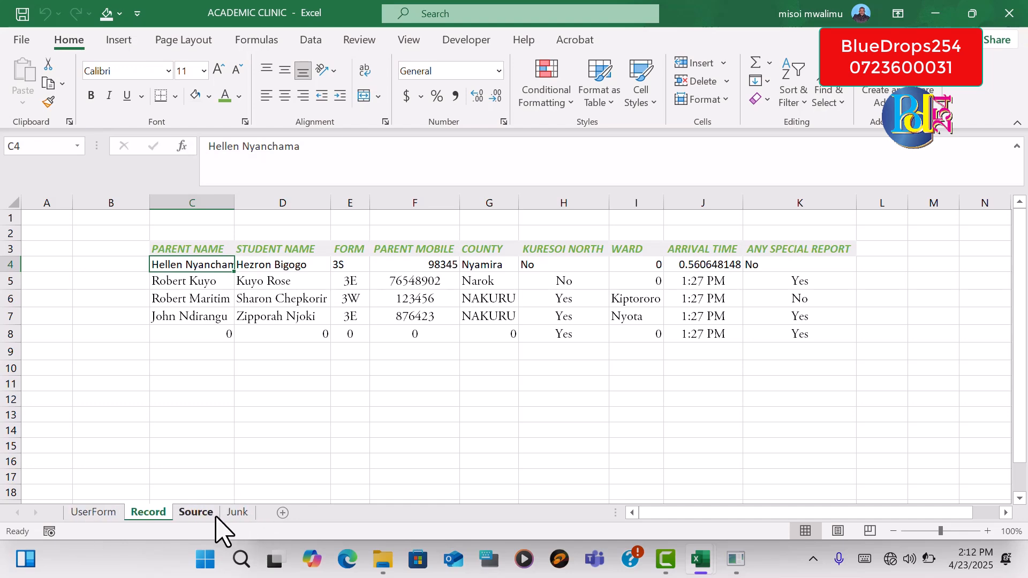
pyautogui.click(101, 513)
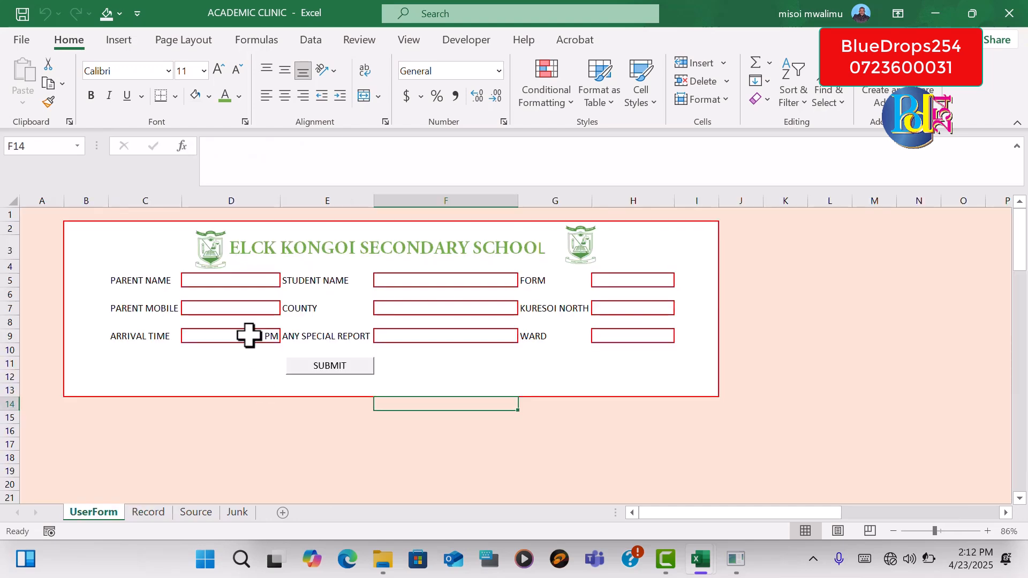
pyautogui.click(249, 281)
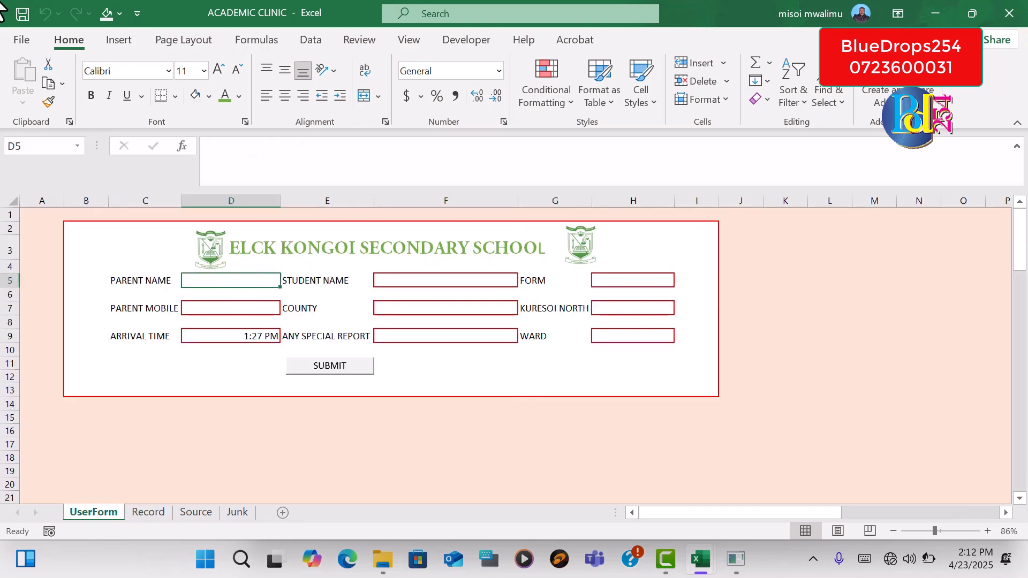
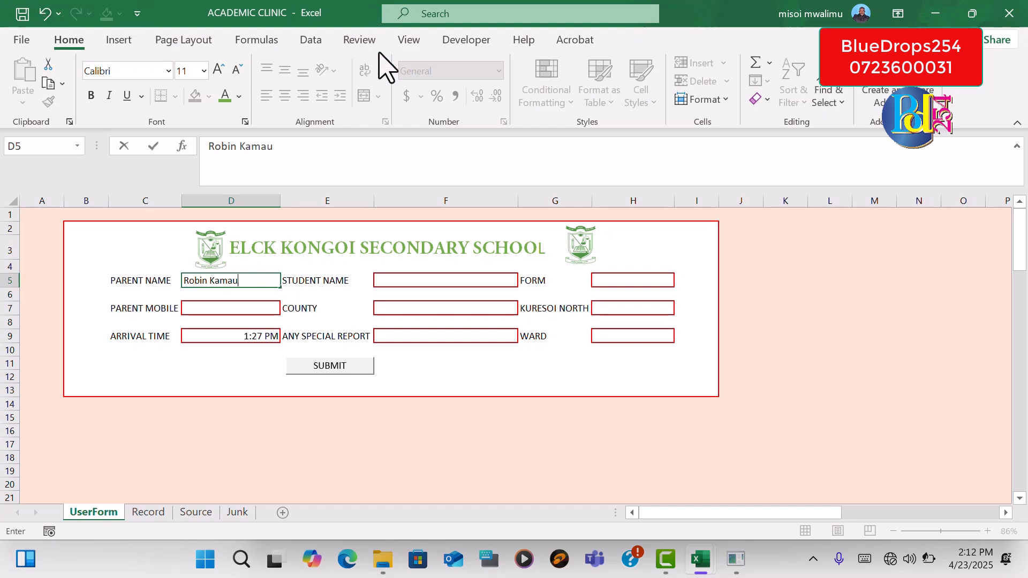
# Enter the parent's full name in the form and choose the matching student's name from the student list
pyautogui.click(450, 277)
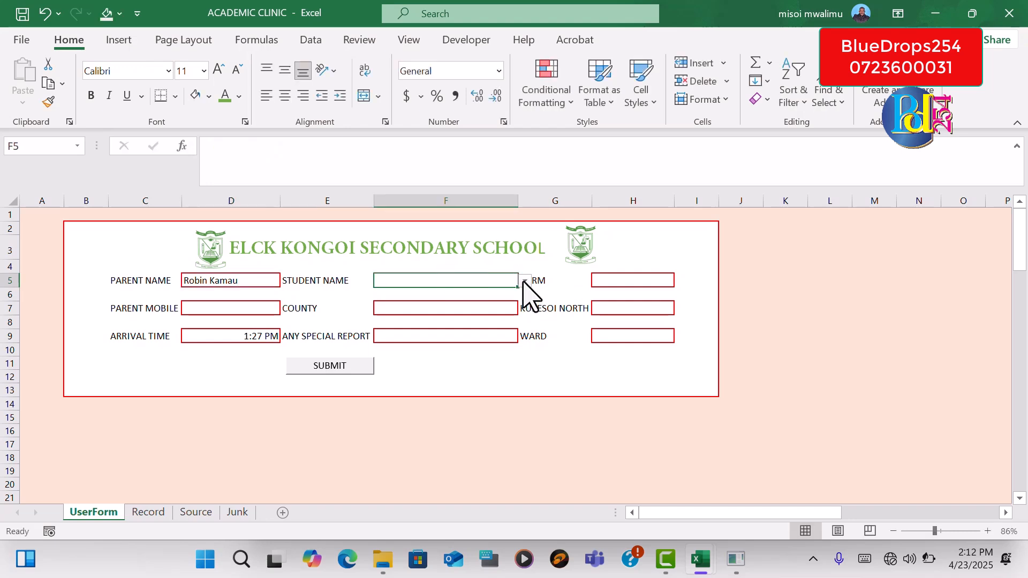
pyautogui.click(525, 281)
pyautogui.scroll(-2, 523, 322)
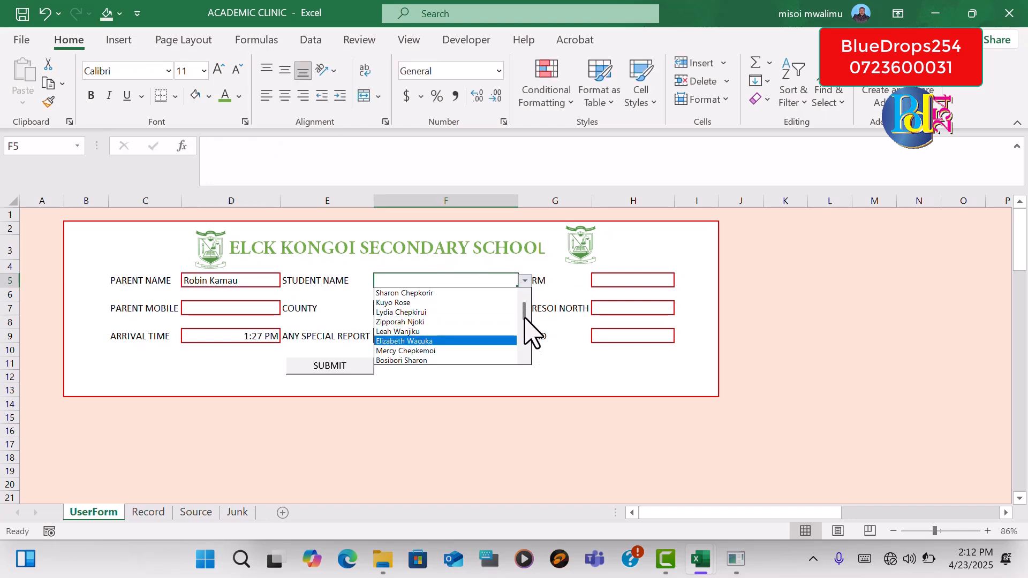
pyautogui.scroll(-3, 528, 335)
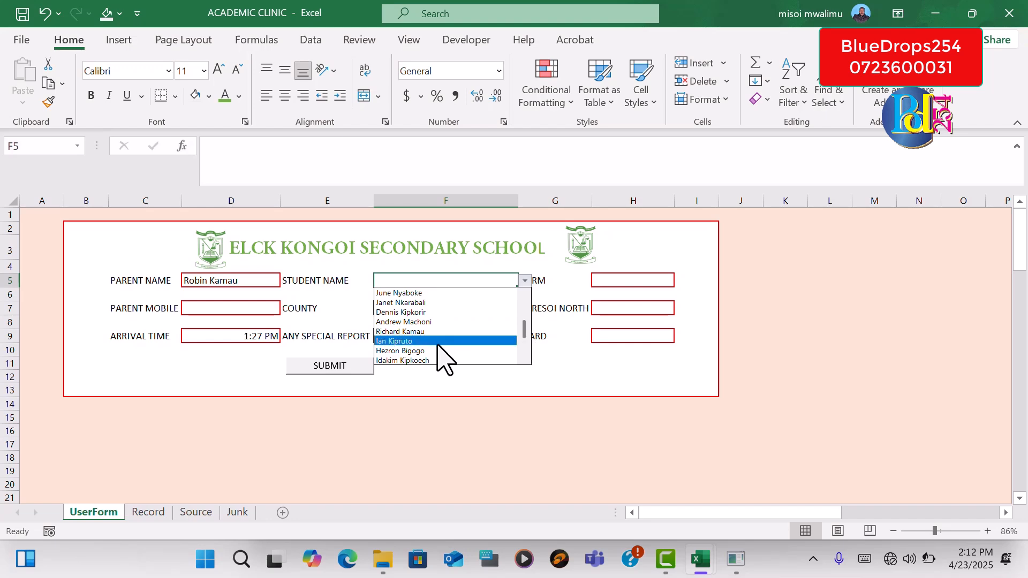
pyautogui.click(423, 332)
# Set the student's Form to 3N
pyautogui.click(618, 285)
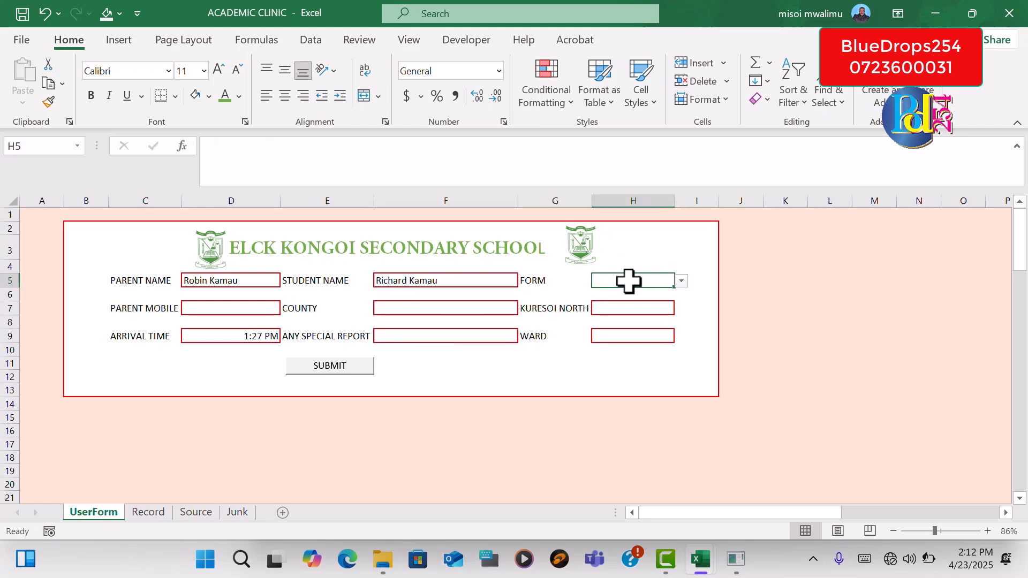
pyautogui.click(681, 281)
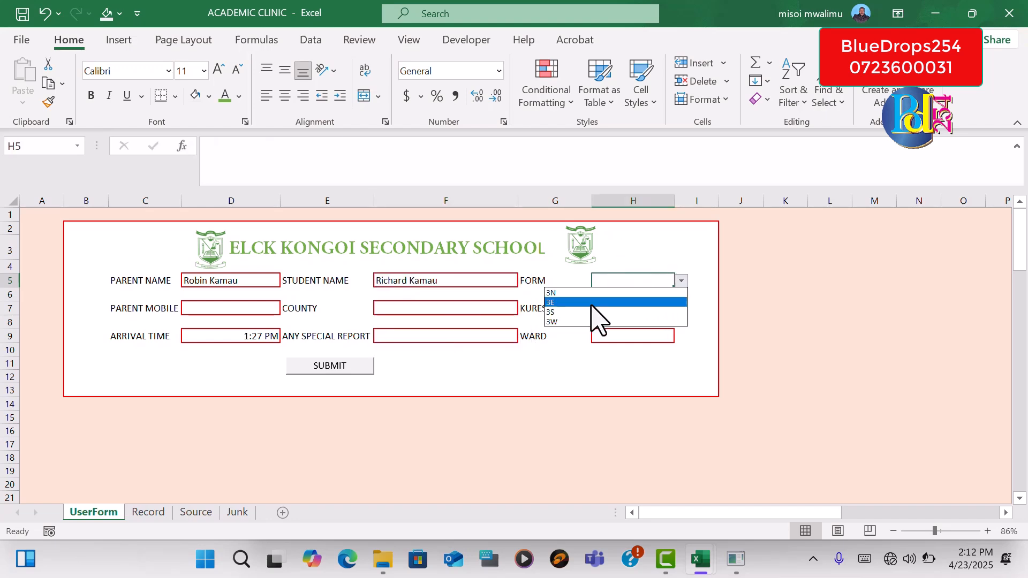
pyautogui.click(569, 294)
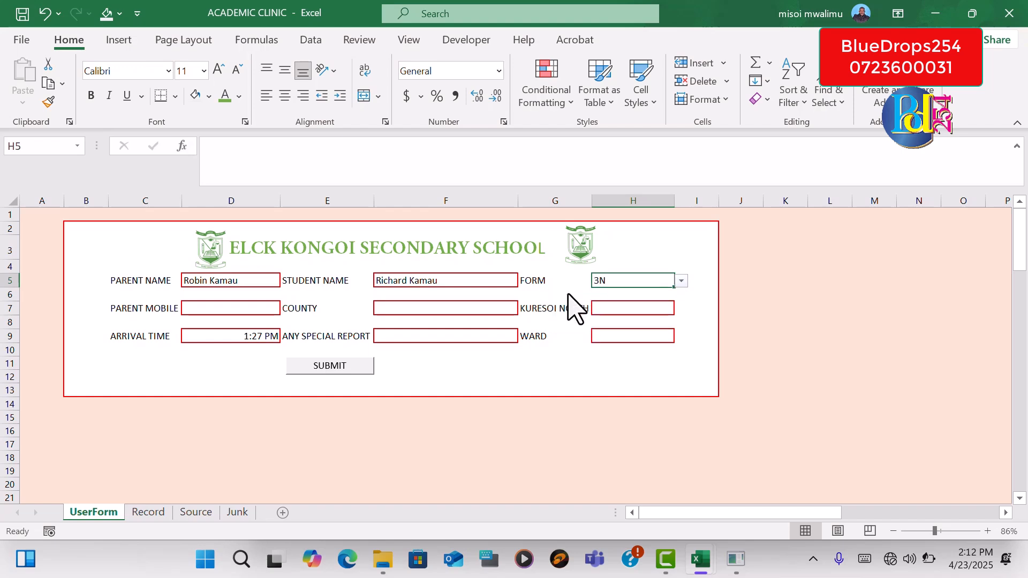
# Enter the parent's mobile number and set the County to Kirinyaga
pyautogui.click(254, 312)
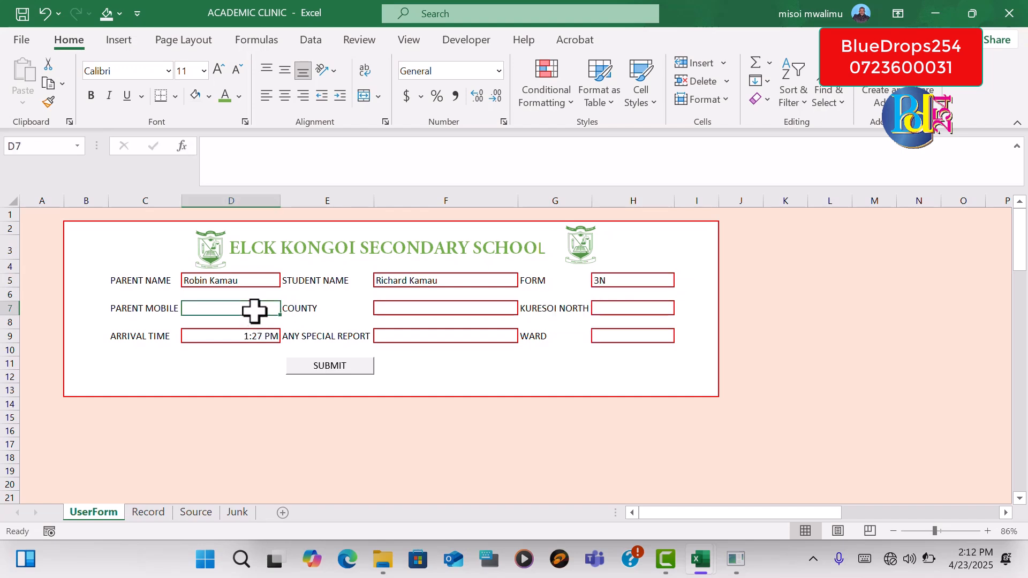
pyautogui.write('1298765')
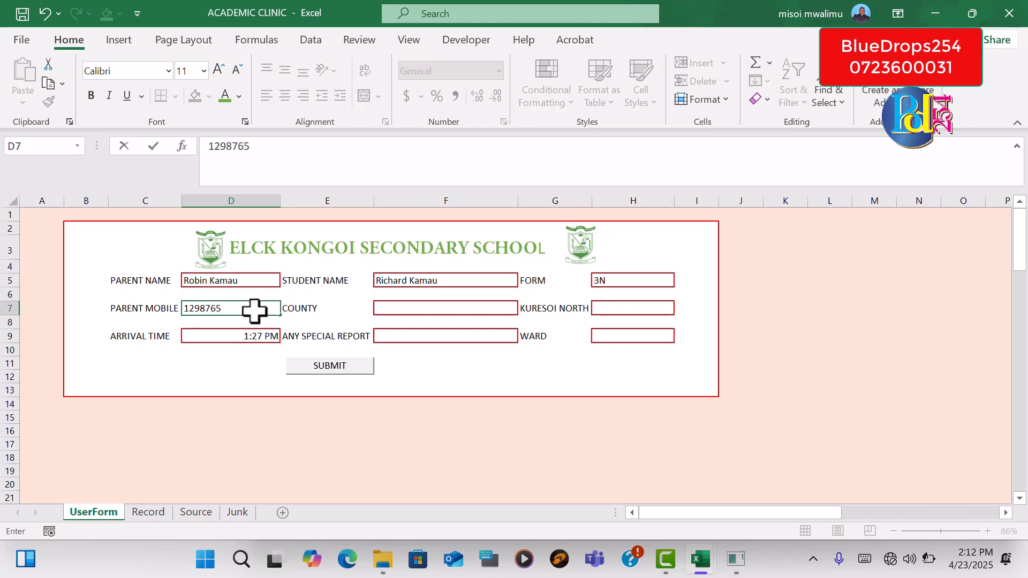
pyautogui.click(402, 311)
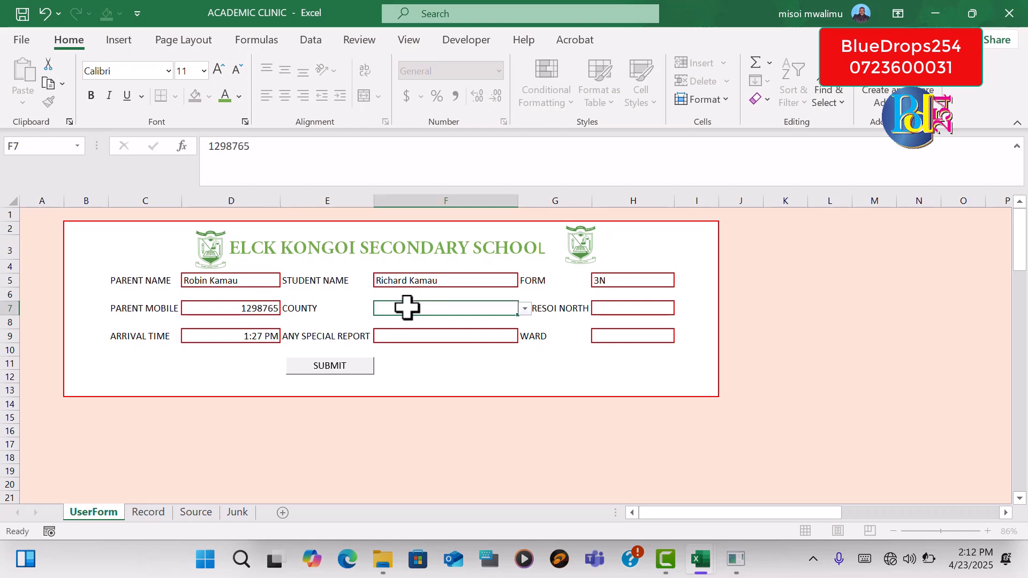
pyautogui.click(526, 309)
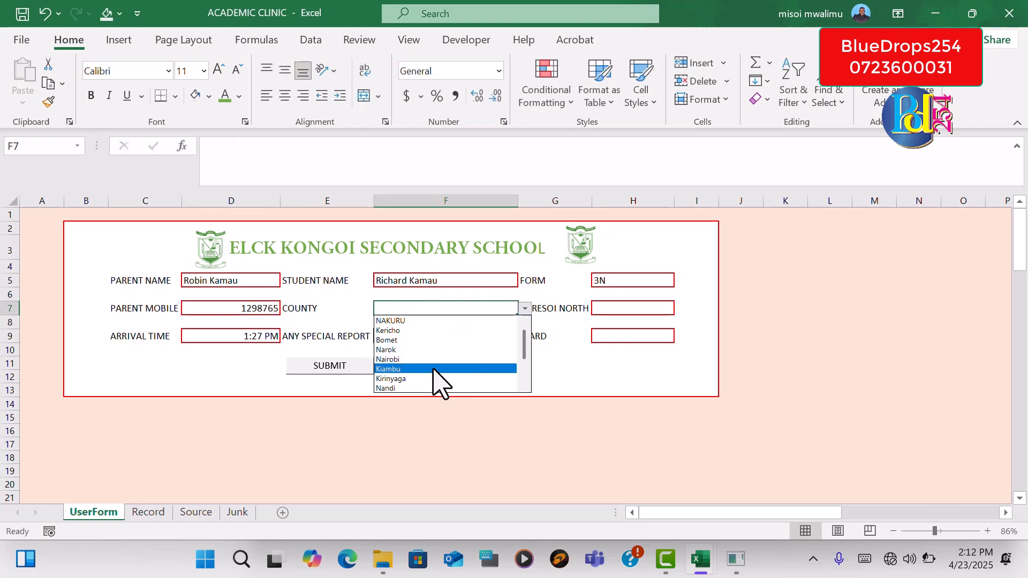
pyautogui.click(431, 379)
# Choose No for Kuresoi North and No for Any Special Report in this second test entry
pyautogui.click(645, 310)
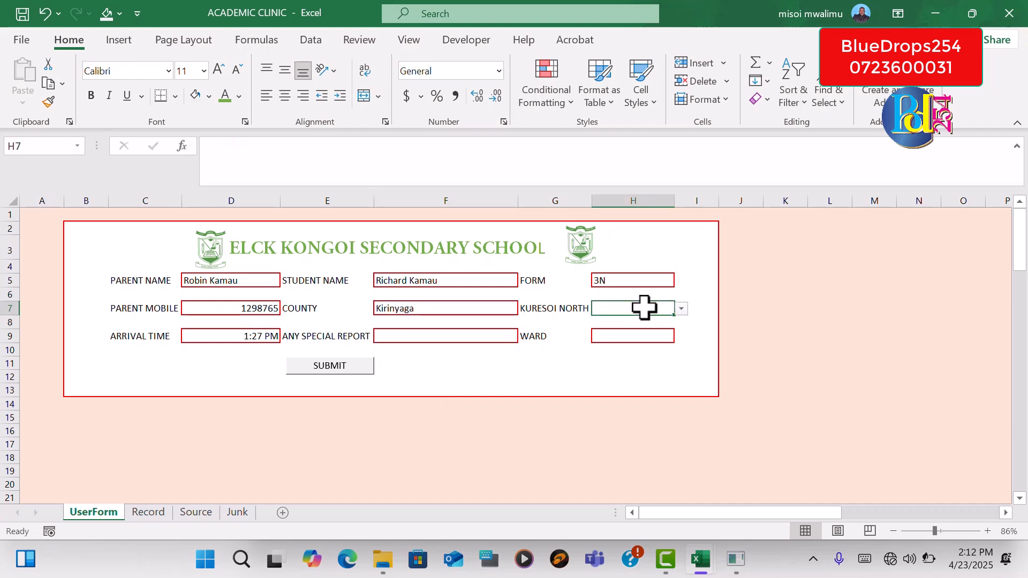
pyautogui.click(682, 310)
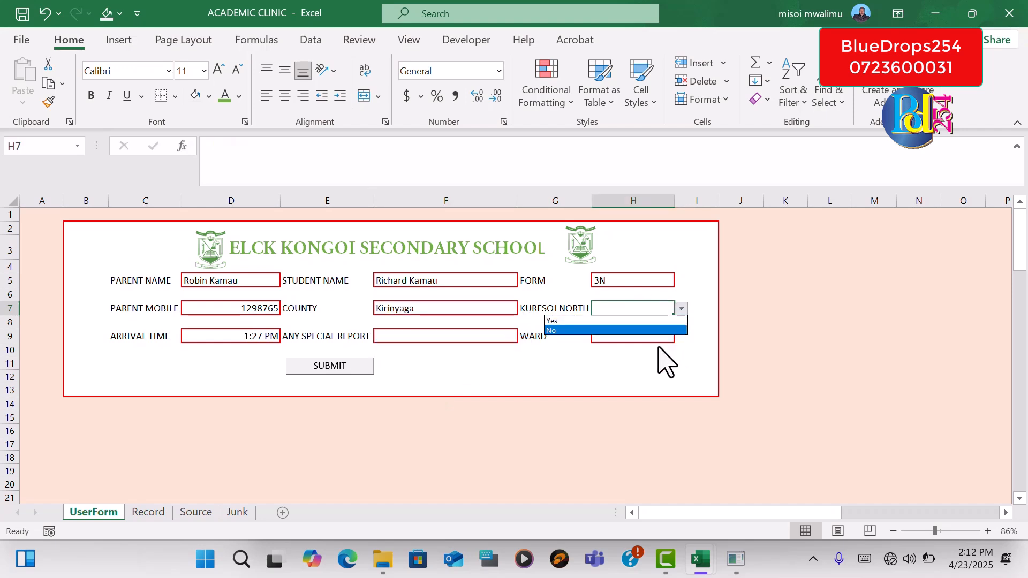
pyautogui.click(577, 330)
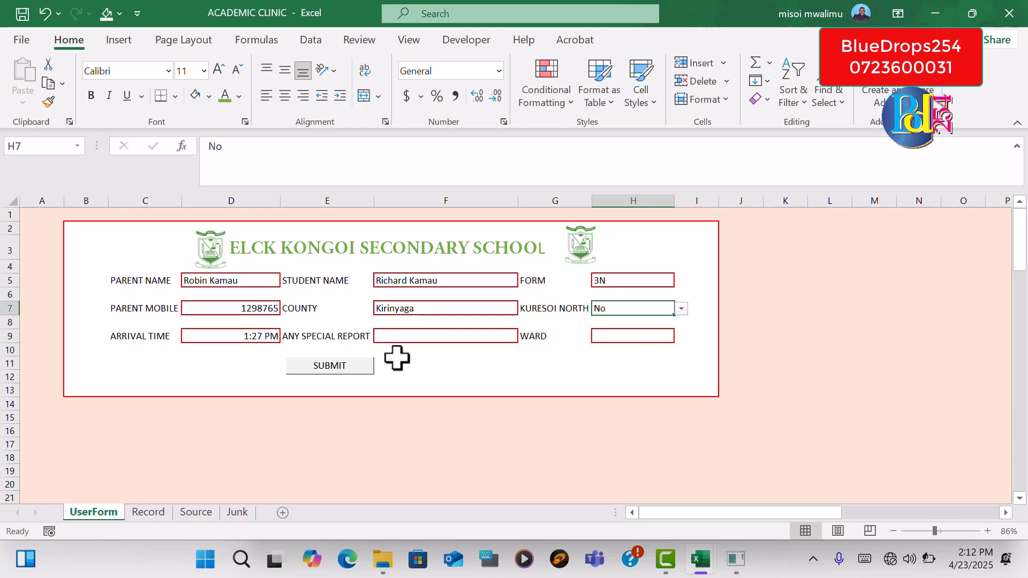
pyautogui.click(422, 338)
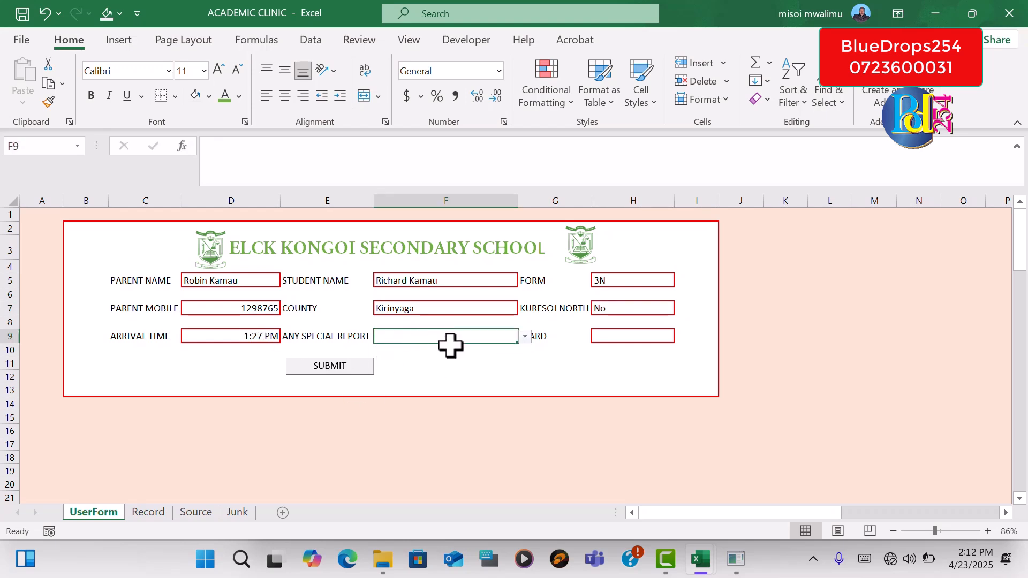
pyautogui.click(525, 336)
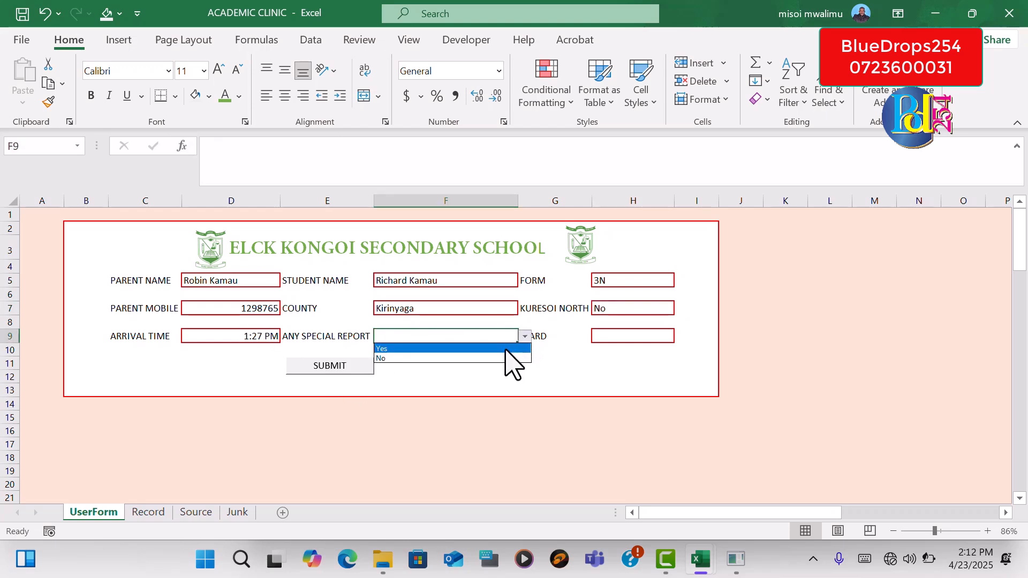
pyautogui.click(474, 359)
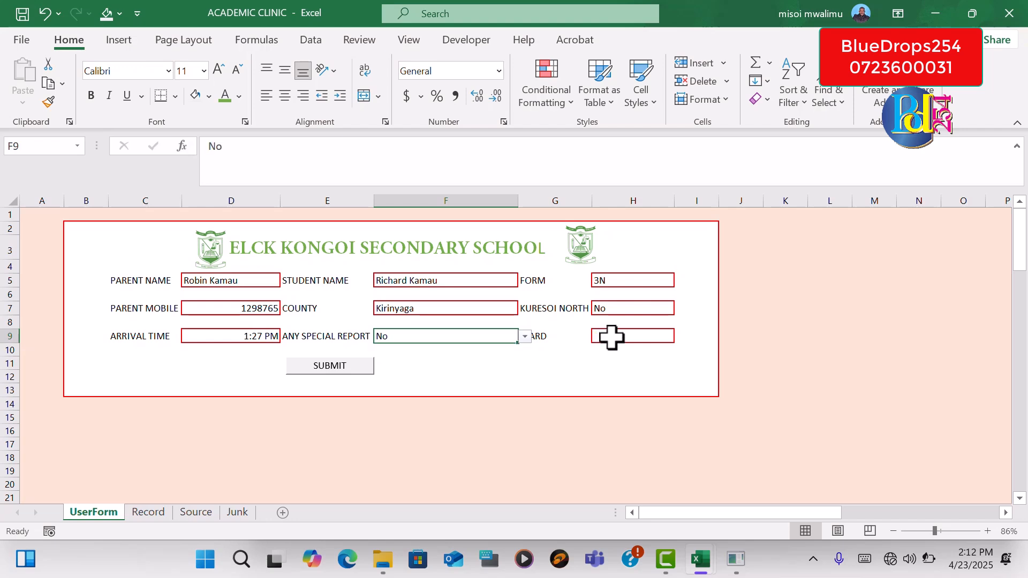
# Submit the completed entry and check it on the Record sheet before returning to the UserForm sheet
pyautogui.click(328, 370)
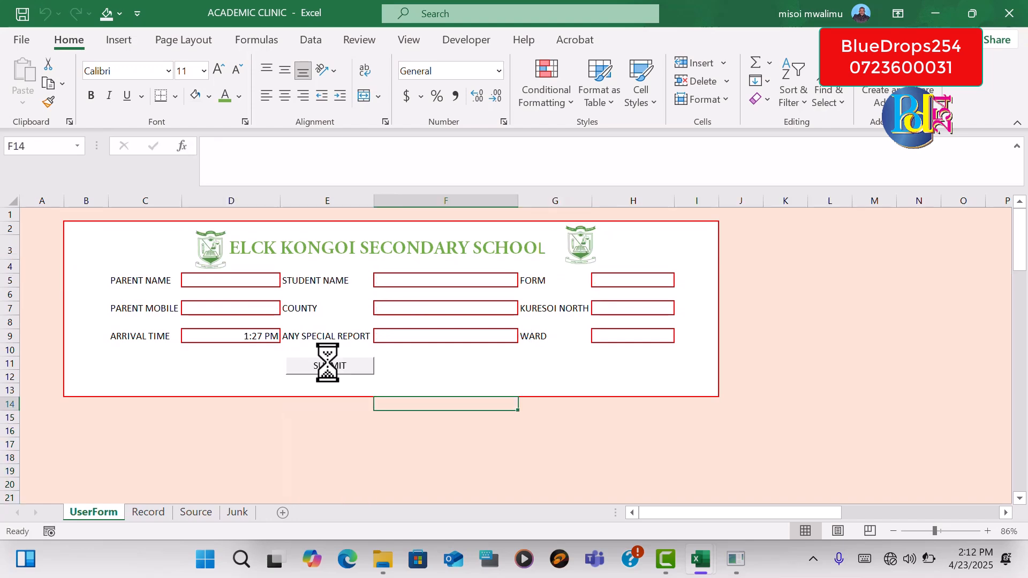
pyautogui.click(818, 335)
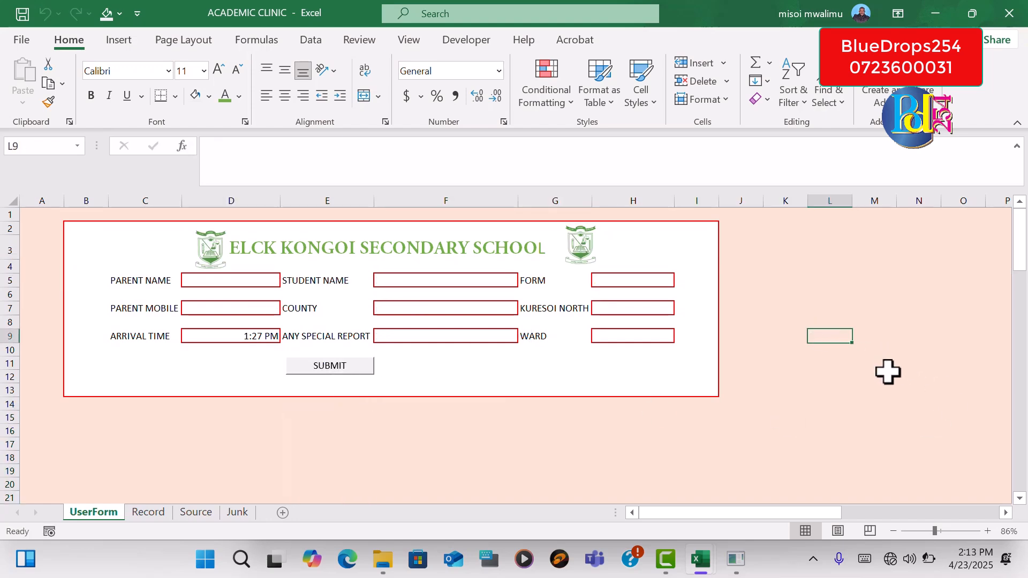
pyautogui.click(144, 513)
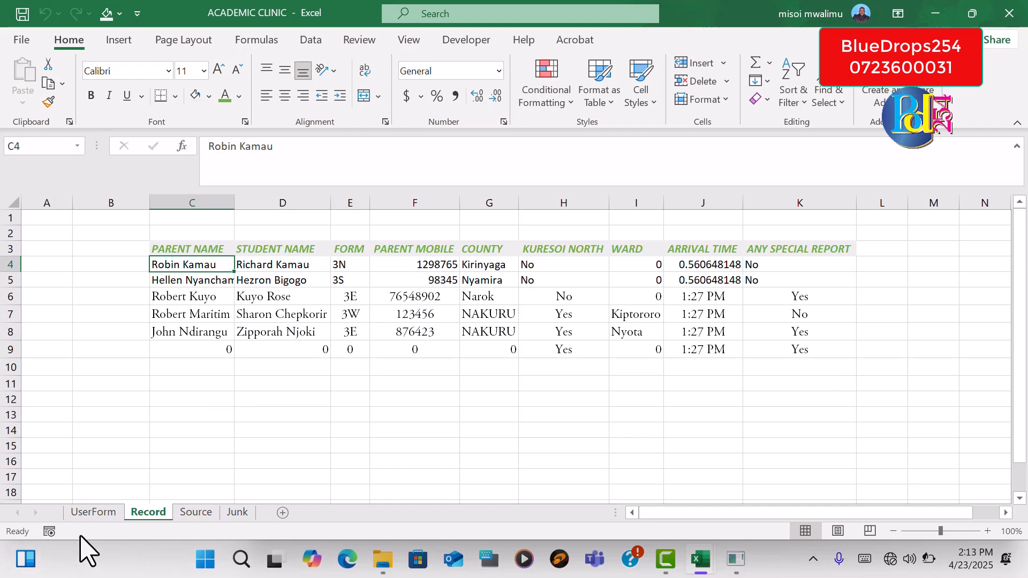
pyautogui.click(94, 513)
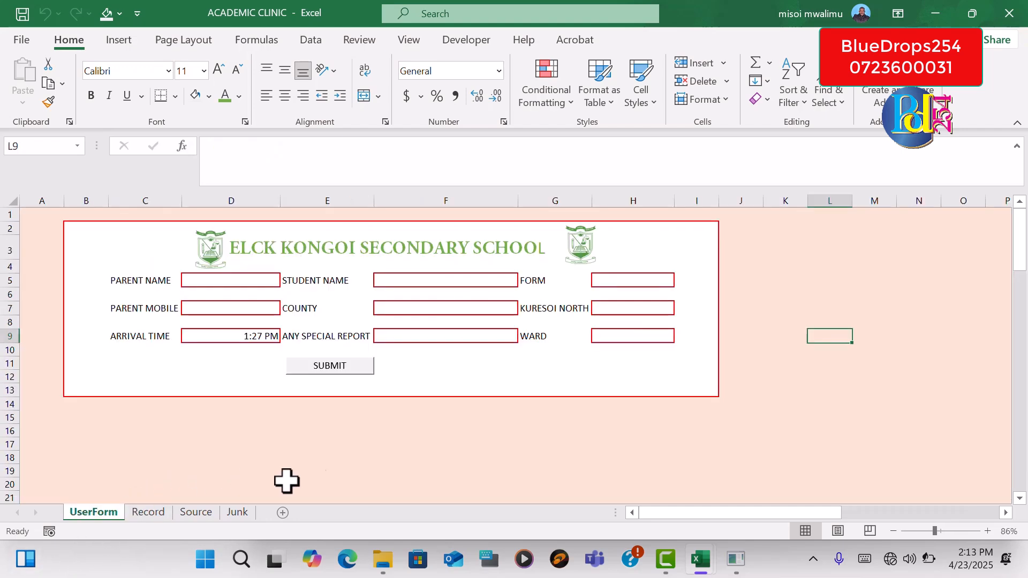